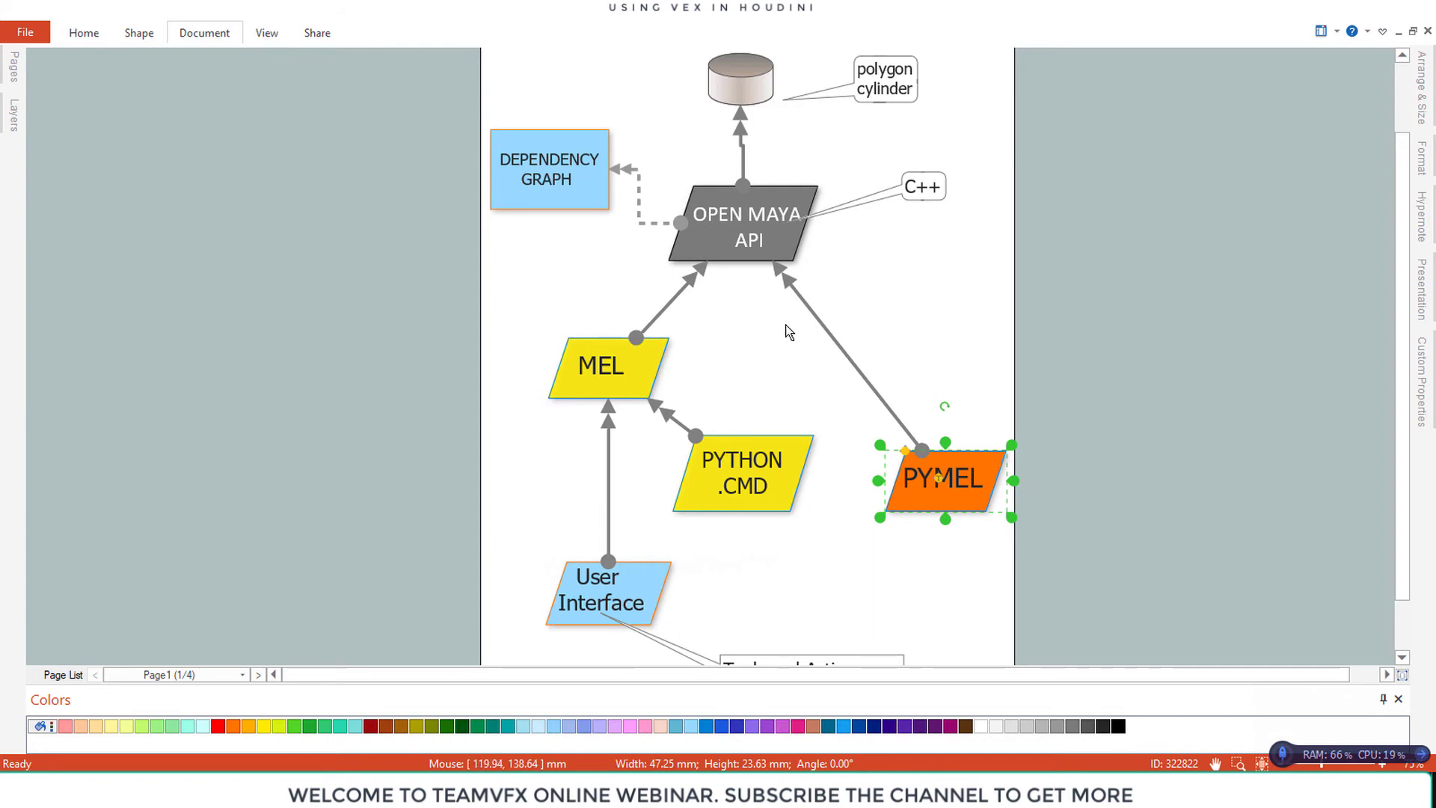
# Move the PYMEL shape up closer to the OPEN MAYA API block and save the diagram
pyautogui.moveTo(962, 479); pyautogui.dragTo(963, 397)
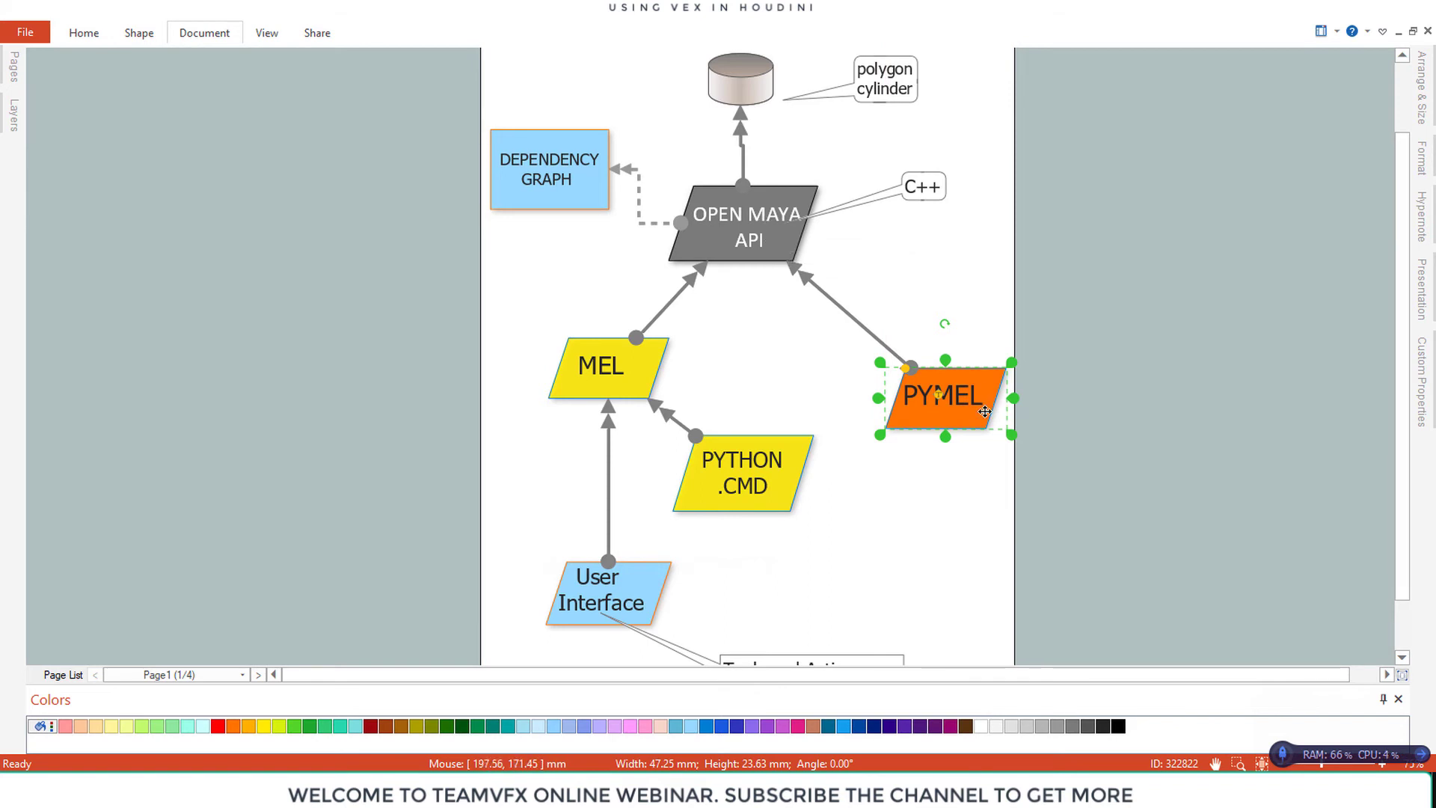
pyautogui.hotkey('ctrl', 's')
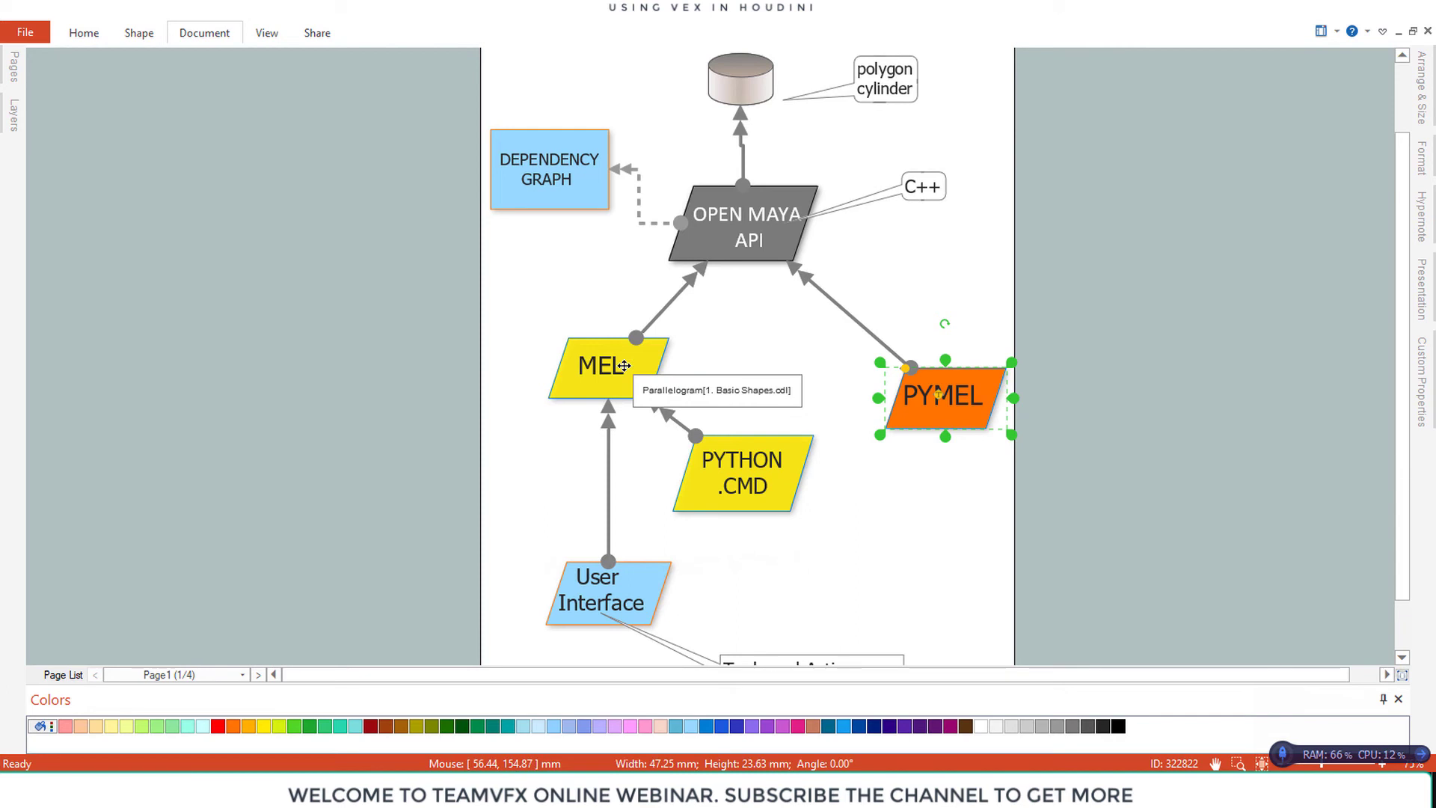
pyautogui.moveTo(912, 417); pyautogui.dragTo(890, 357)
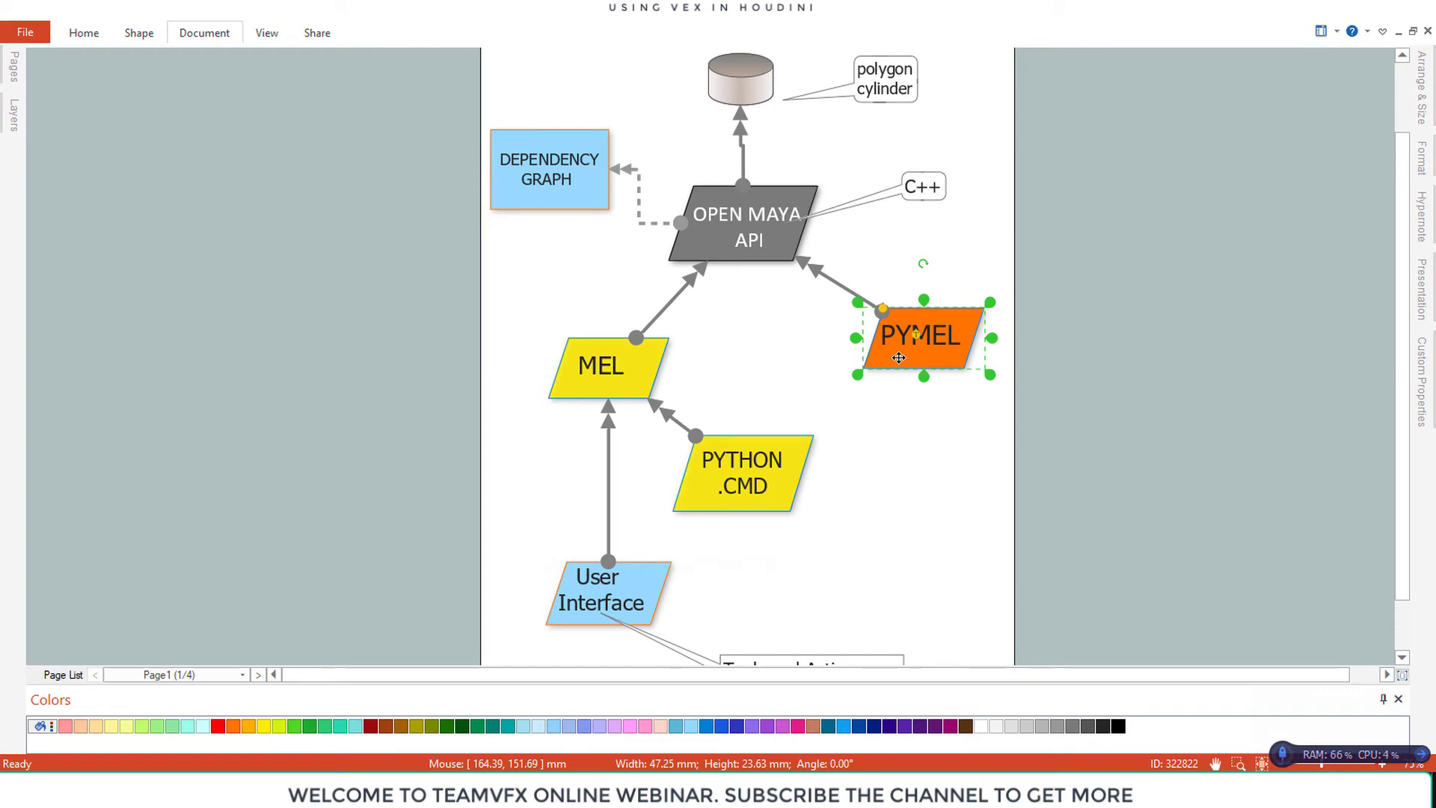
pyautogui.click(621, 375)
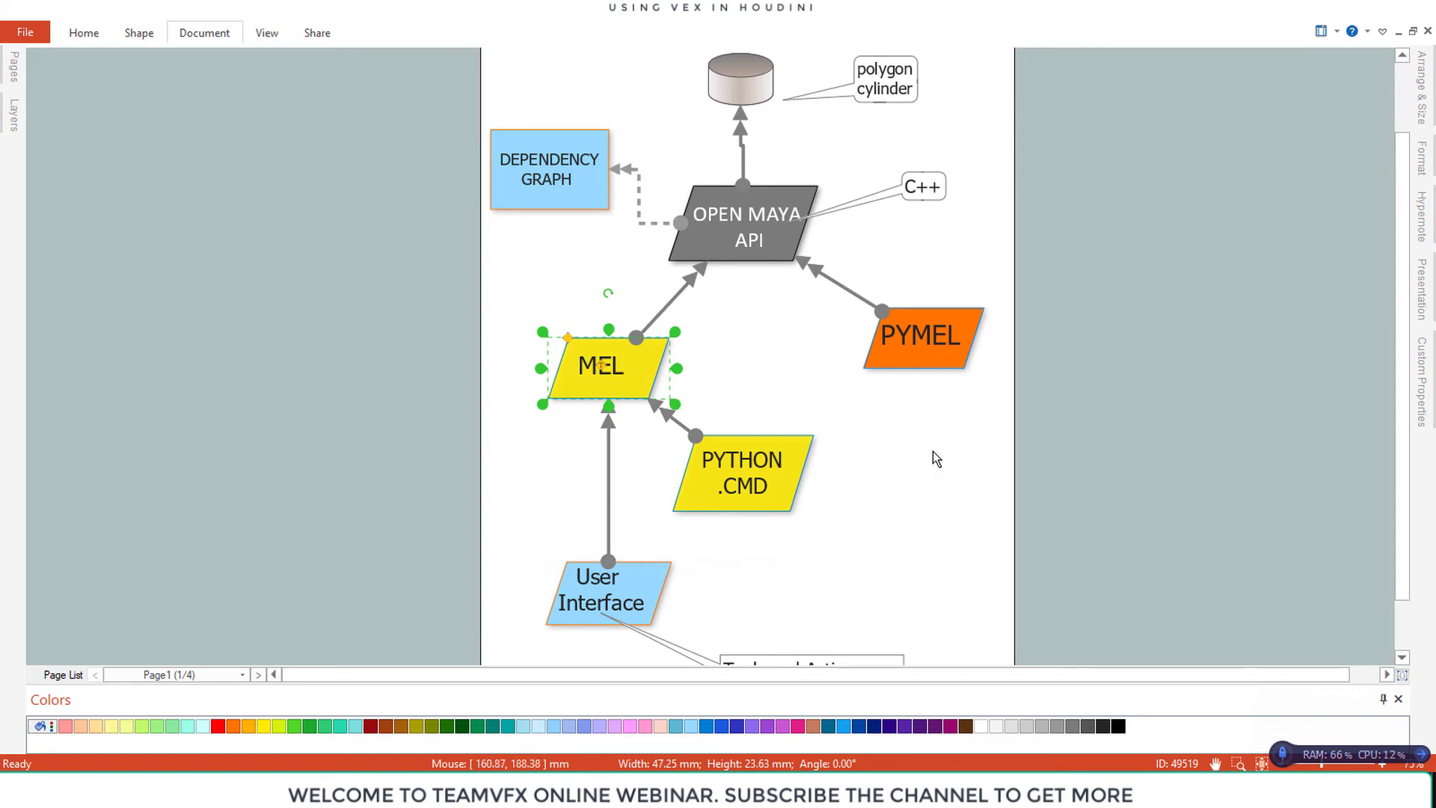
# Reposition the PYMEL shape beneath the OPEN MAYA API block, roughly level with the MEL shape
pyautogui.scroll(-2, 1402, 253)
pyautogui.scroll(3, 1403, 254)
pyautogui.scroll(-1, 1403, 254)
pyautogui.scroll(3, 1403, 255)
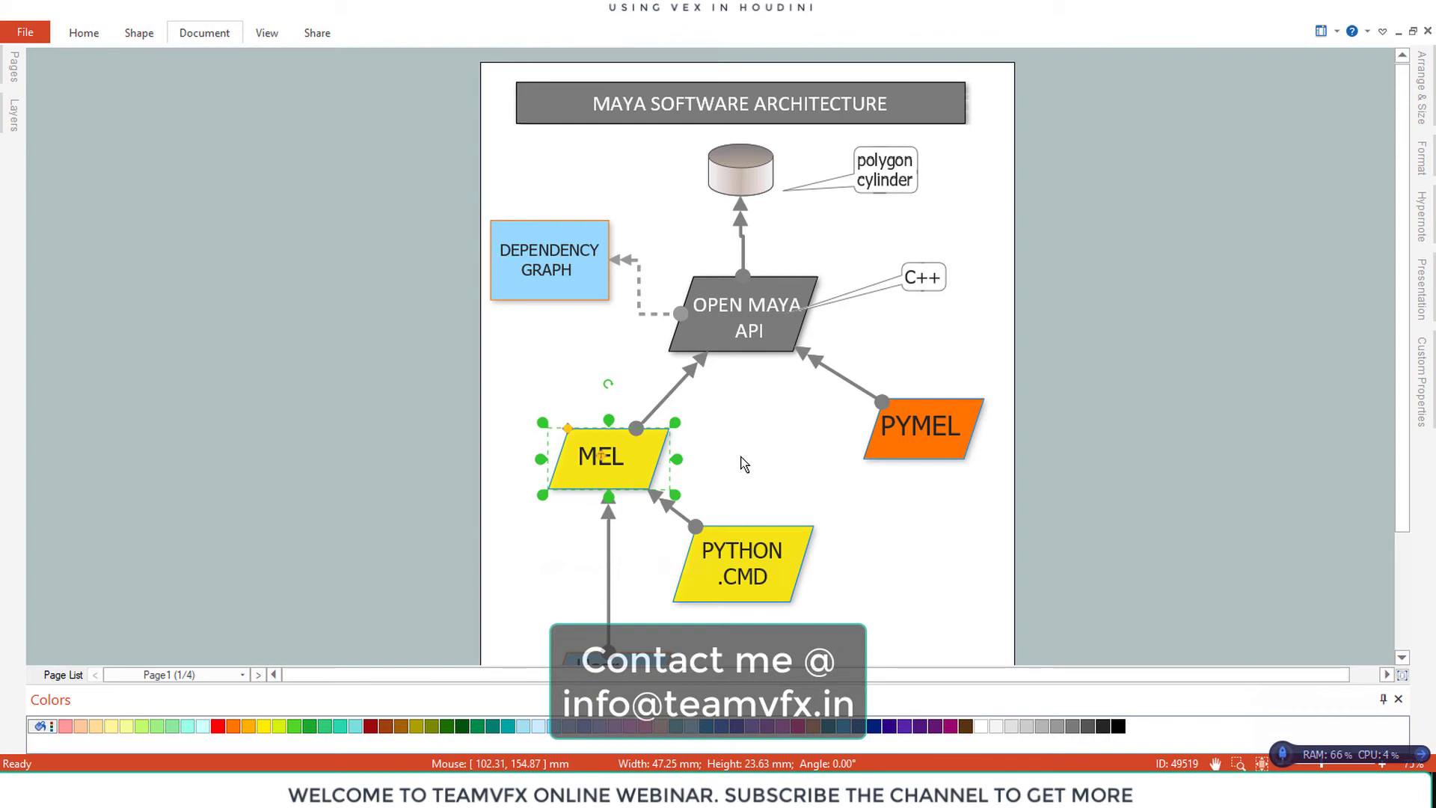
pyautogui.moveTo(924, 447); pyautogui.dragTo(882, 446)
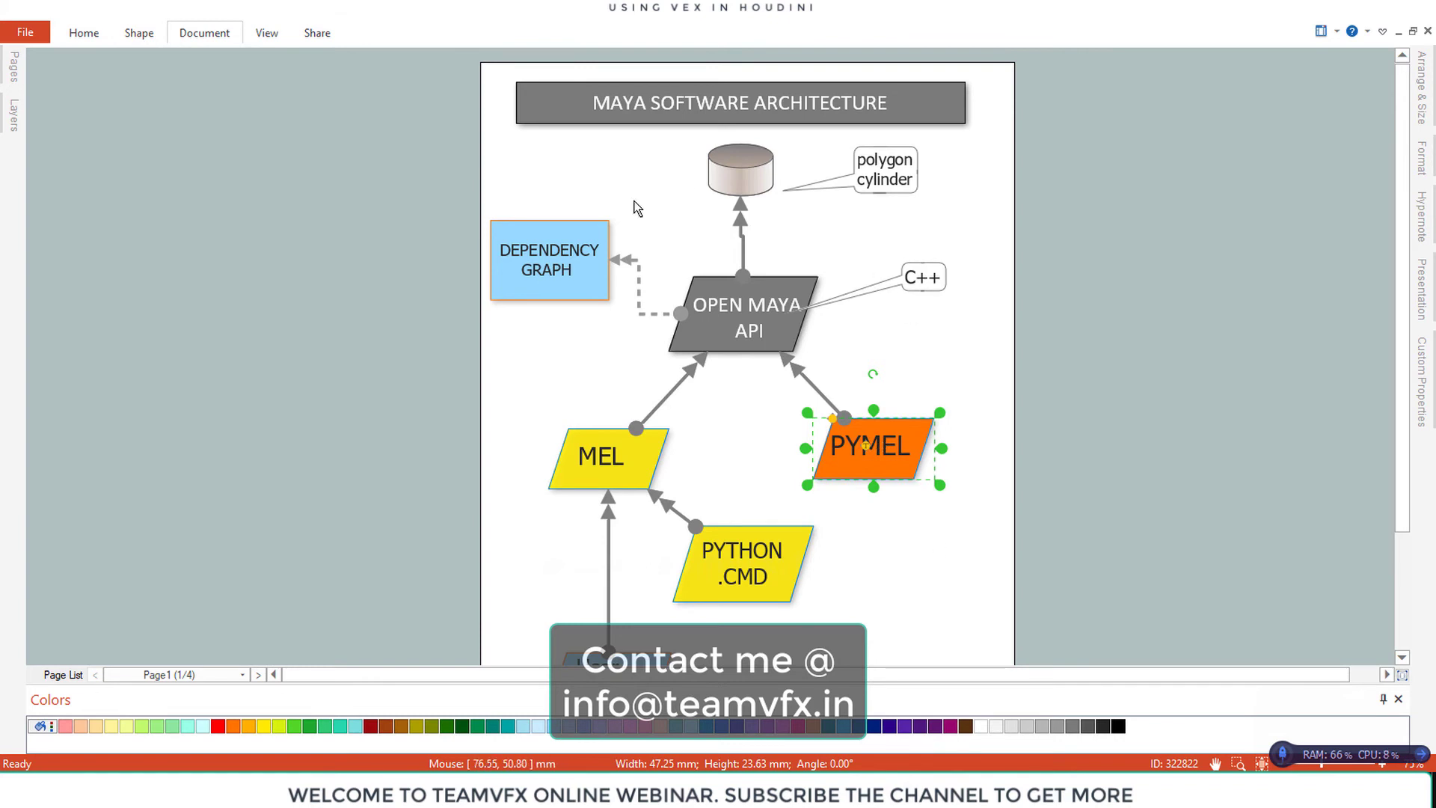
pyautogui.keyDown('ctrl'); pyautogui.scroll(-2, 750, 430); pyautogui.keyUp('ctrl')
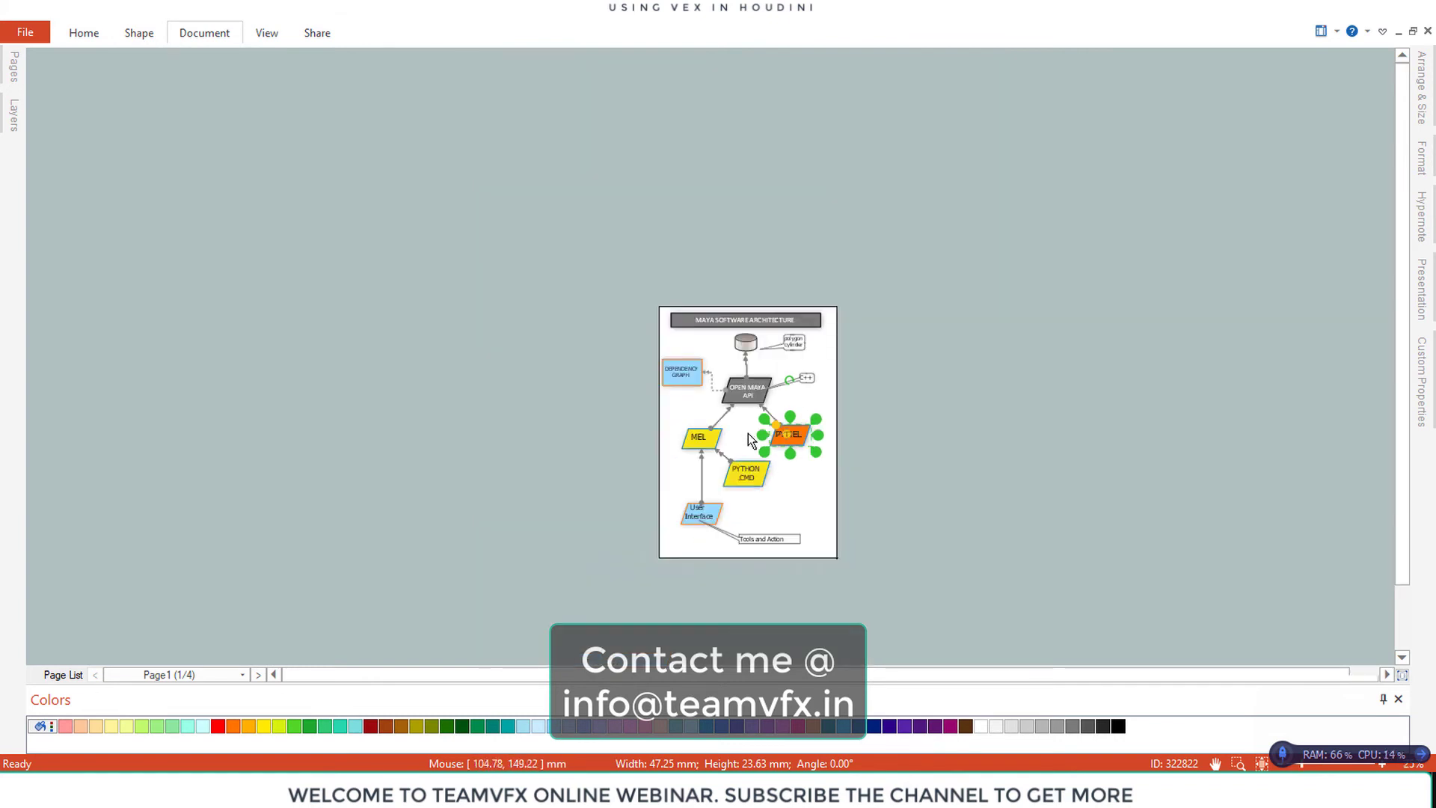
pyautogui.keyDown('ctrl'); pyautogui.scroll(2, 749, 431); pyautogui.keyUp('ctrl')
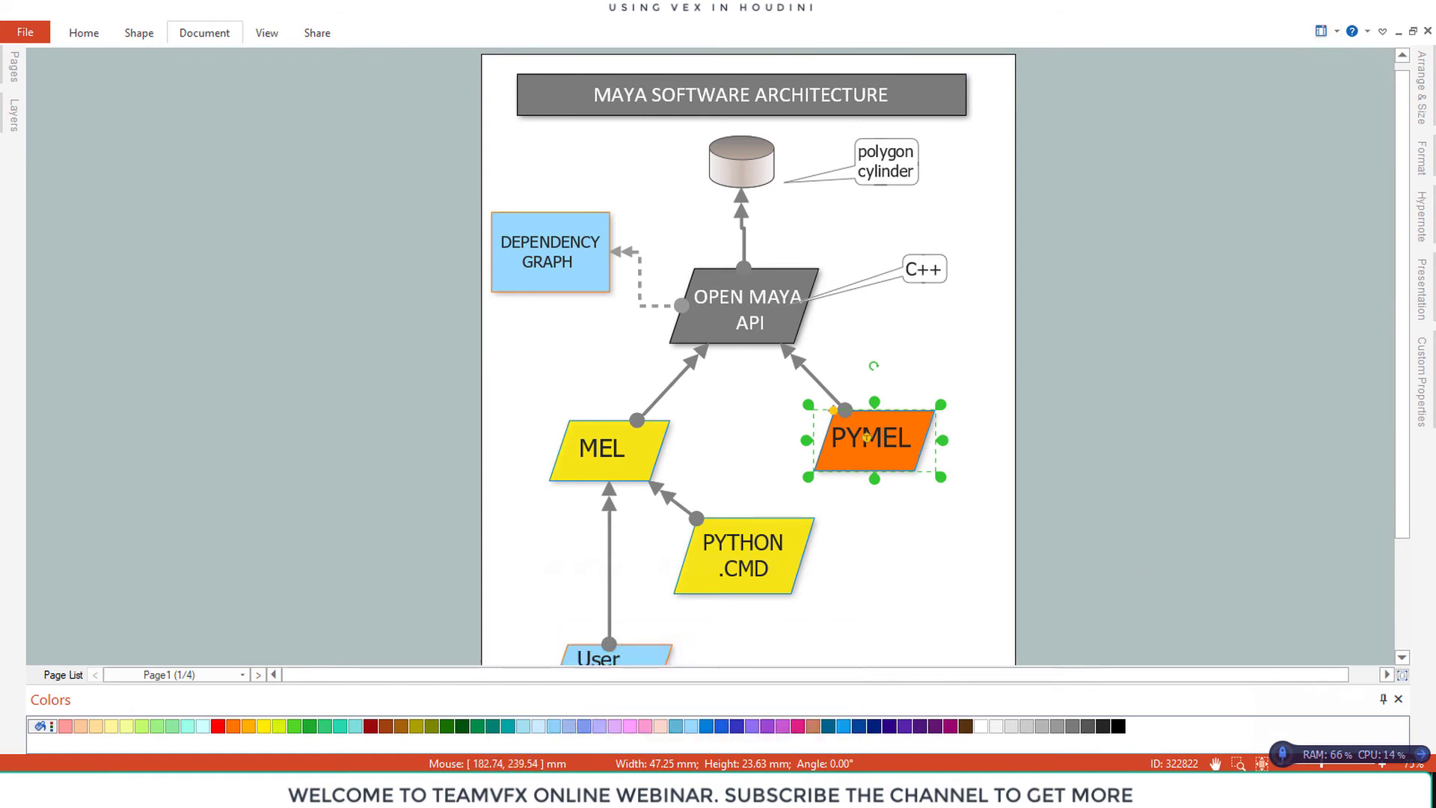
# Switch to Maya and delete all the cylinder's nodes from the Node Editor graph
pyautogui.moveTo(871, 791)
pyautogui.click(923, 712)
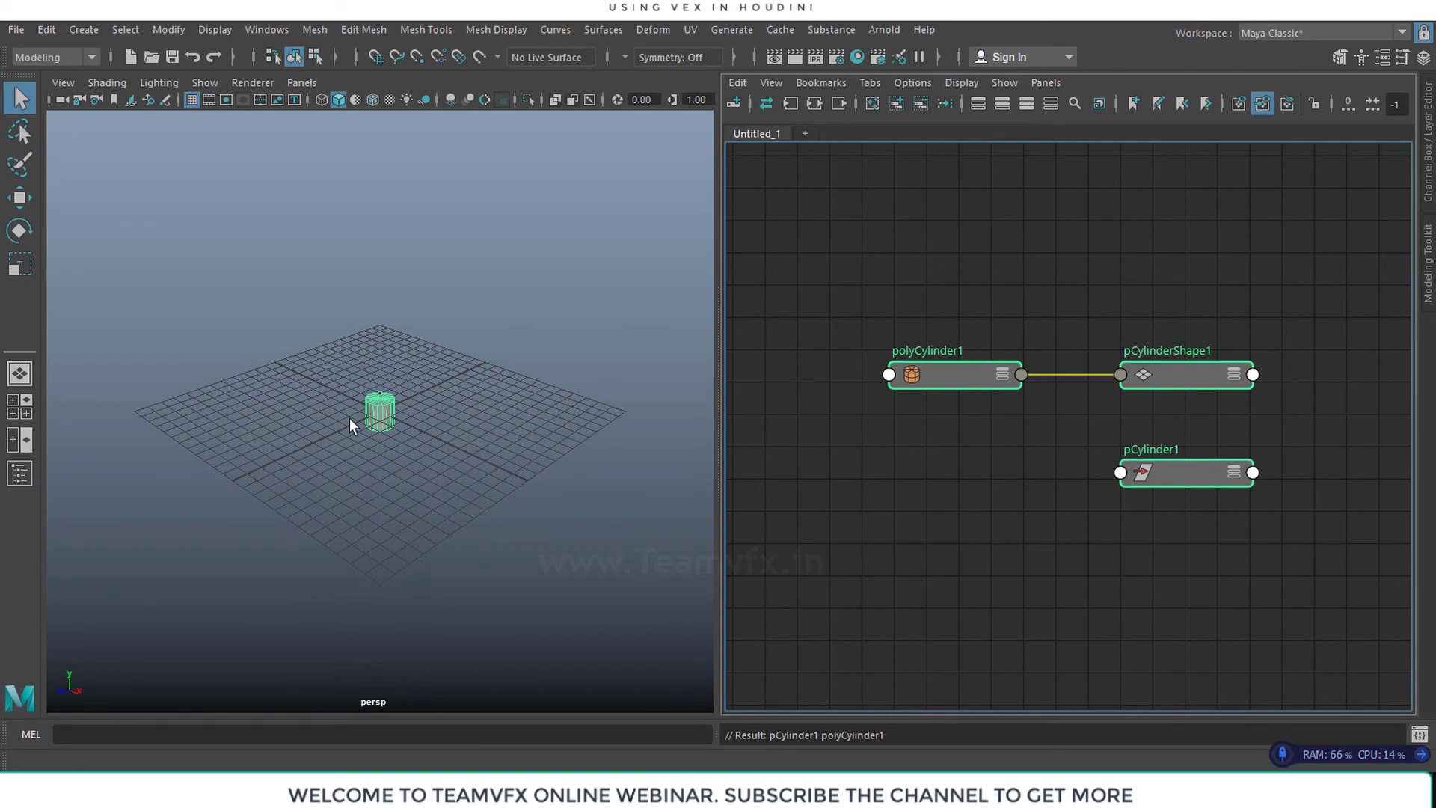
pyautogui.moveTo(850, 234); pyautogui.dragTo(1296, 539)
pyautogui.press('Delete')
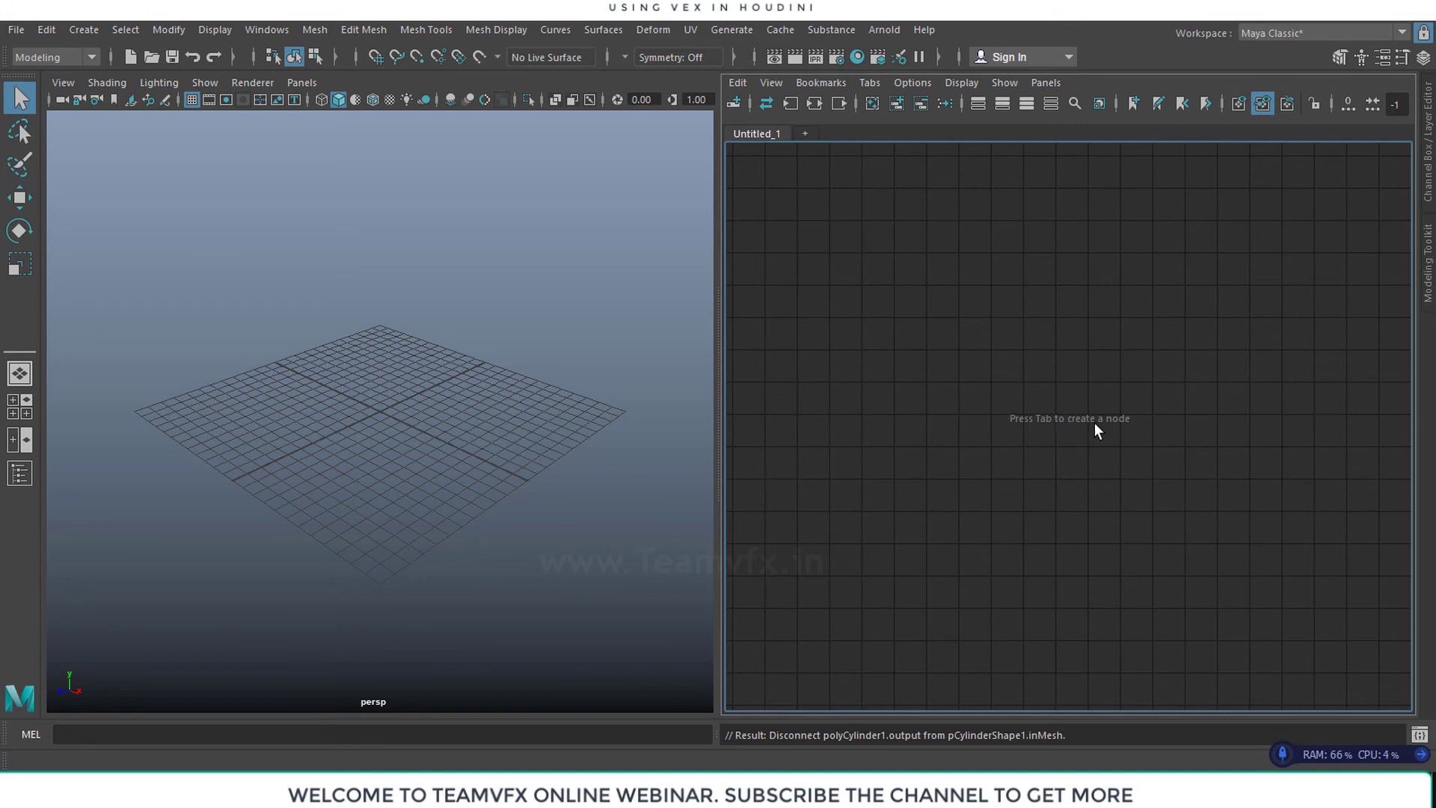
# Create a polyCube node in the empty Node Editor graph and place it near the graph's upper middle
pyautogui.press('Tab')
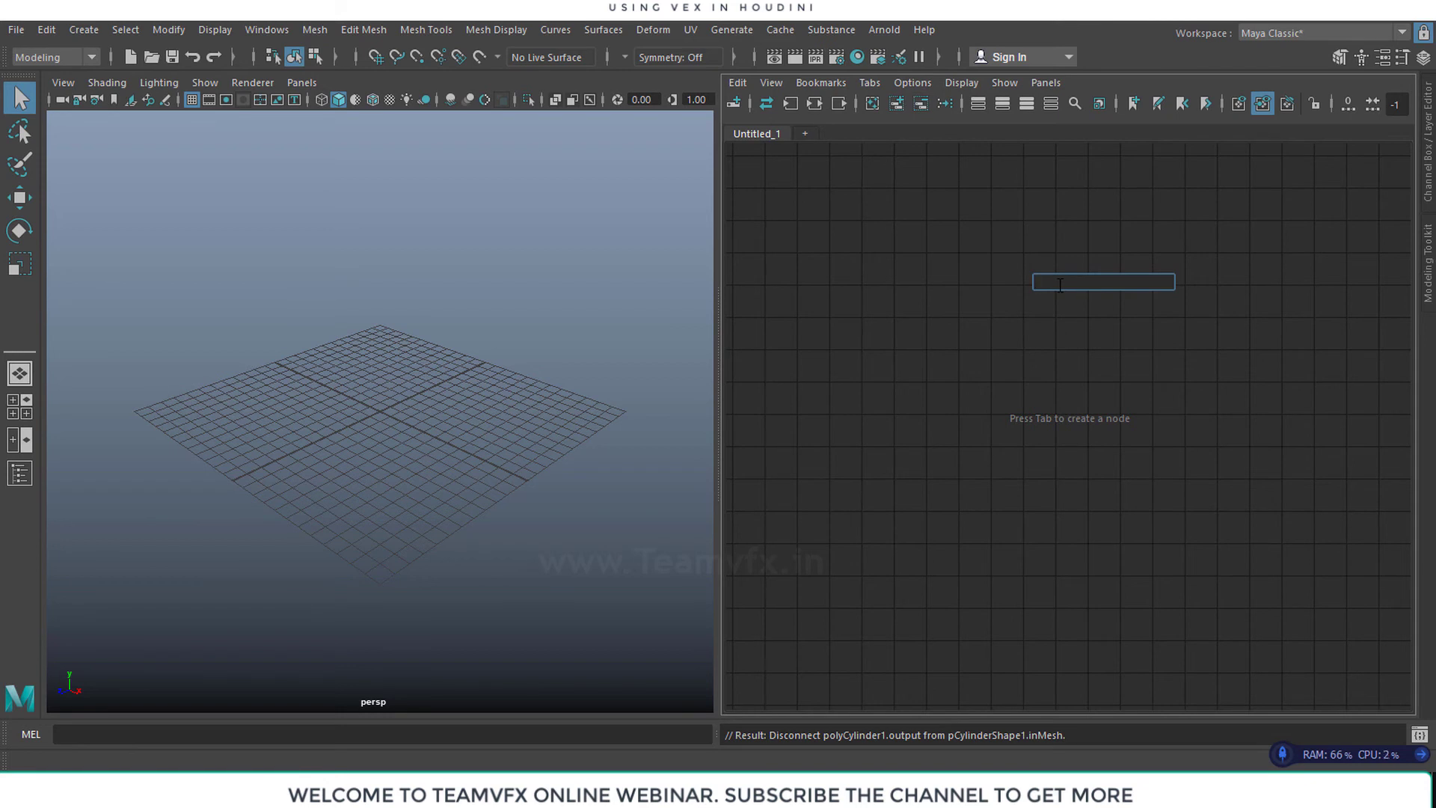
pyautogui.write('poly')
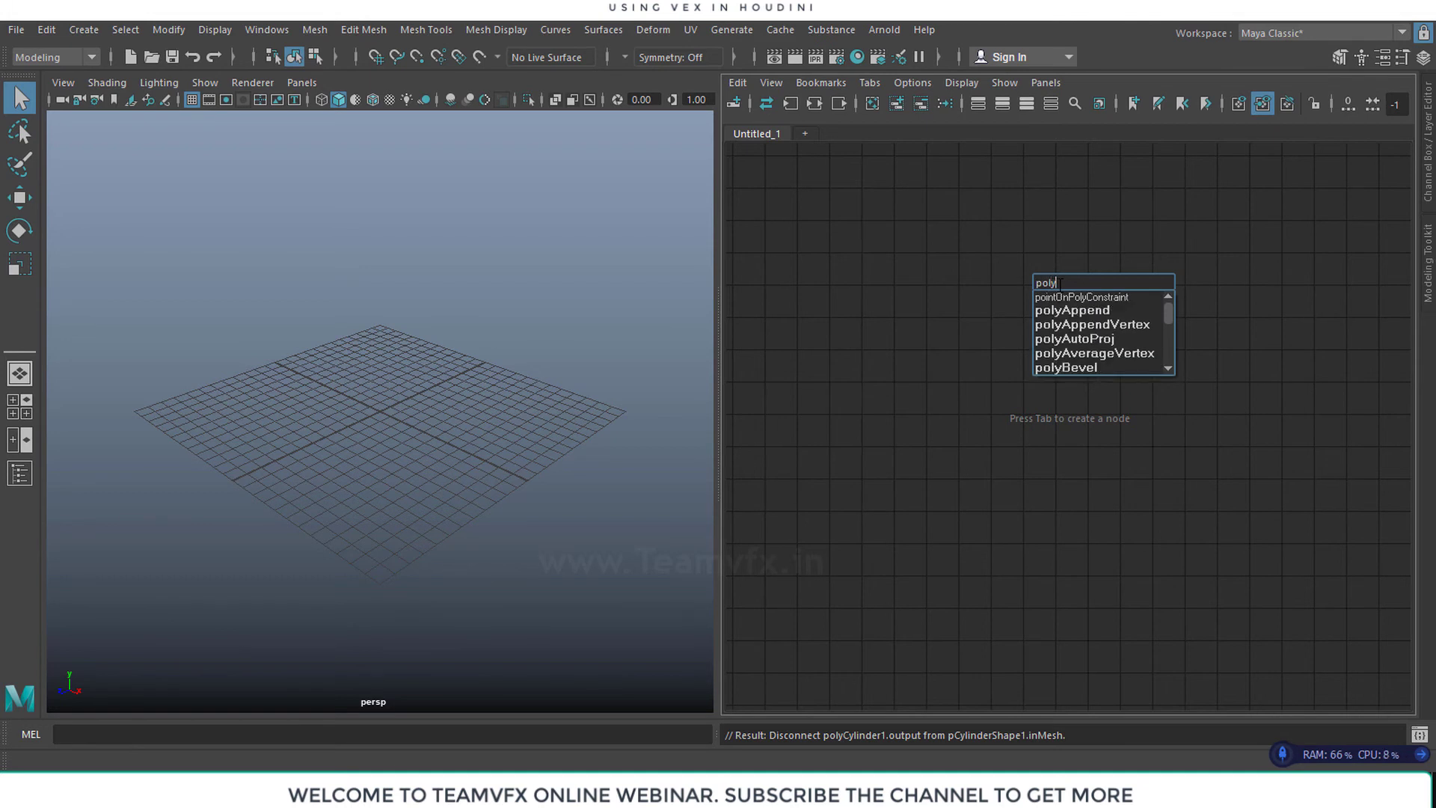
pyautogui.write('Cu')
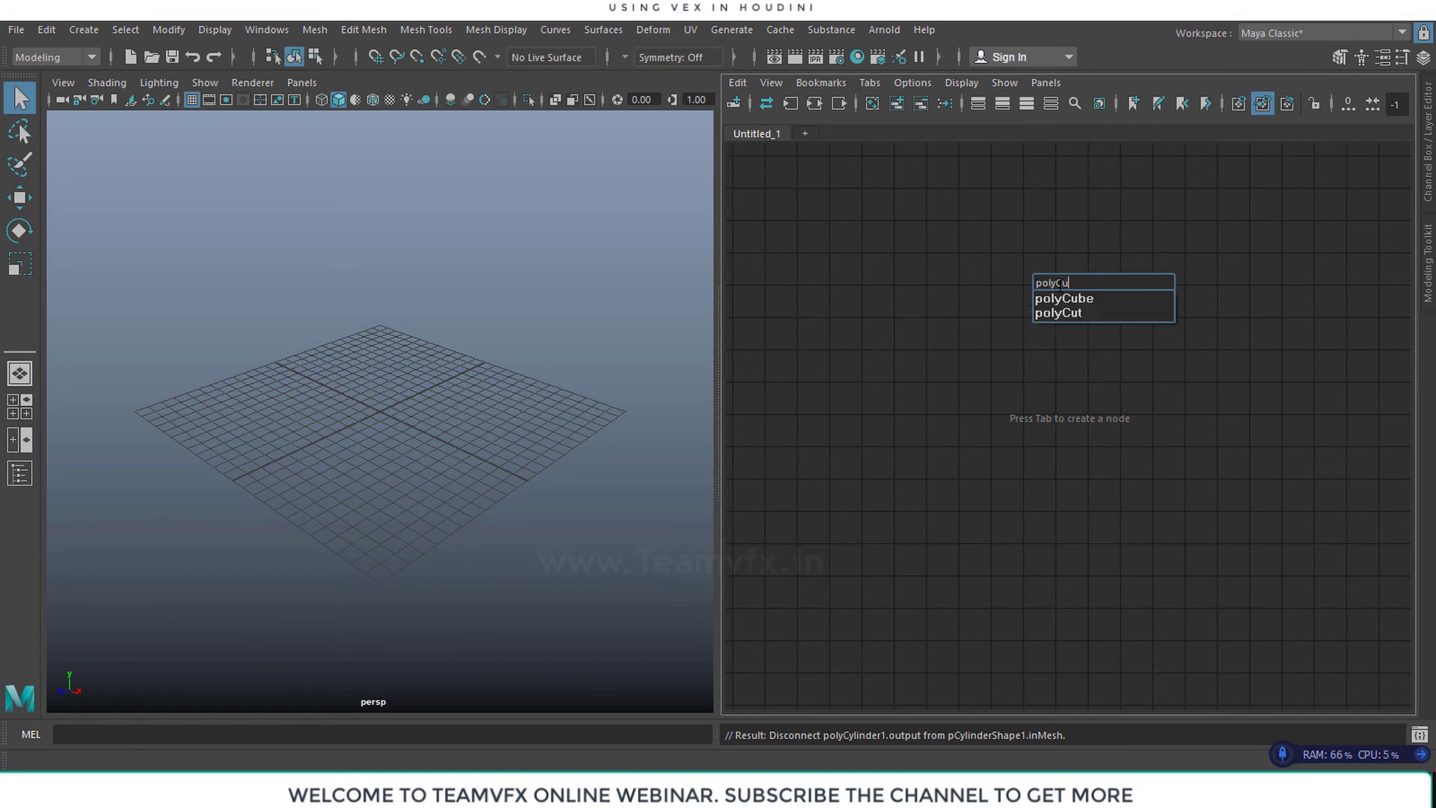
pyautogui.write('be')
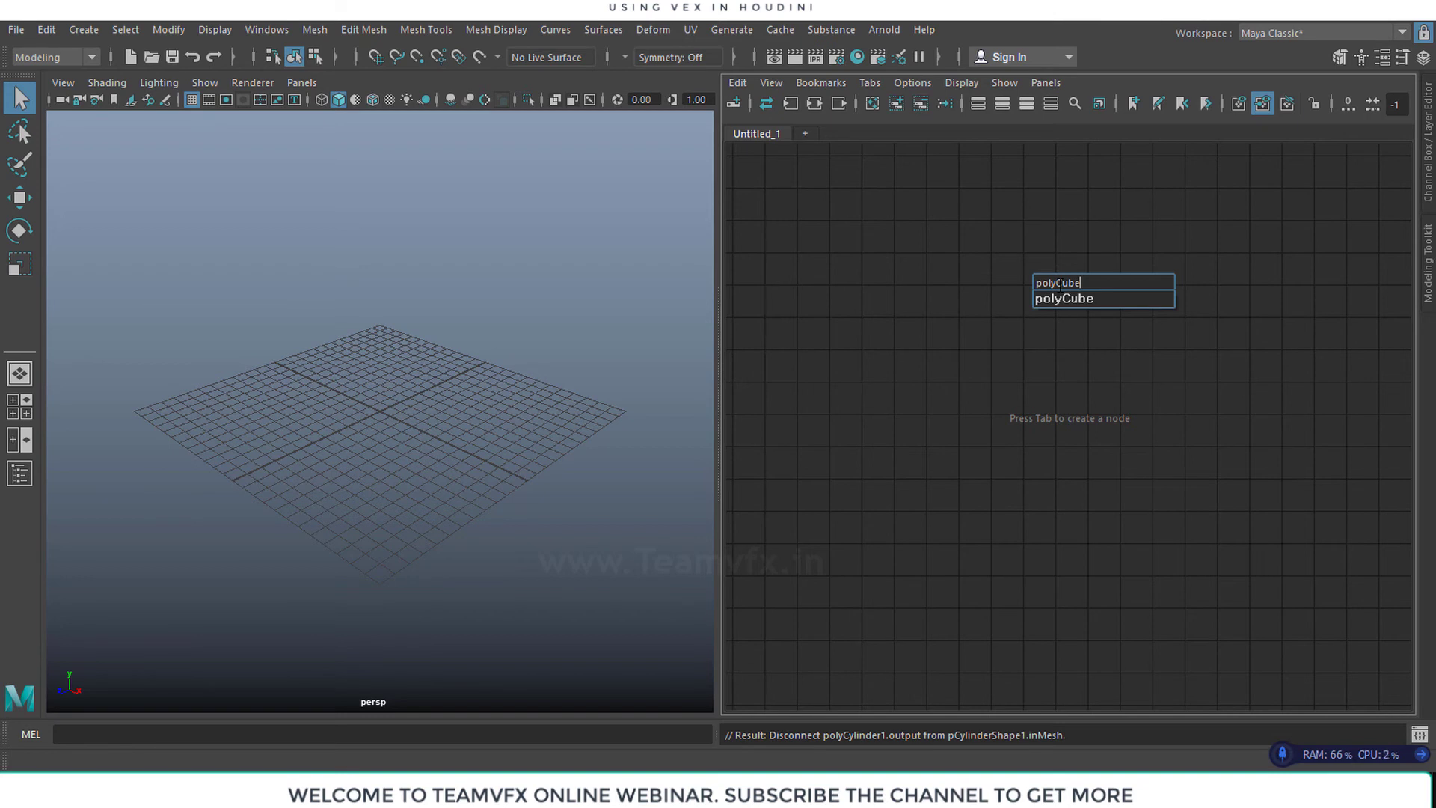
pyautogui.click(1070, 294)
pyautogui.moveTo(1080, 288); pyautogui.dragTo(973, 326)
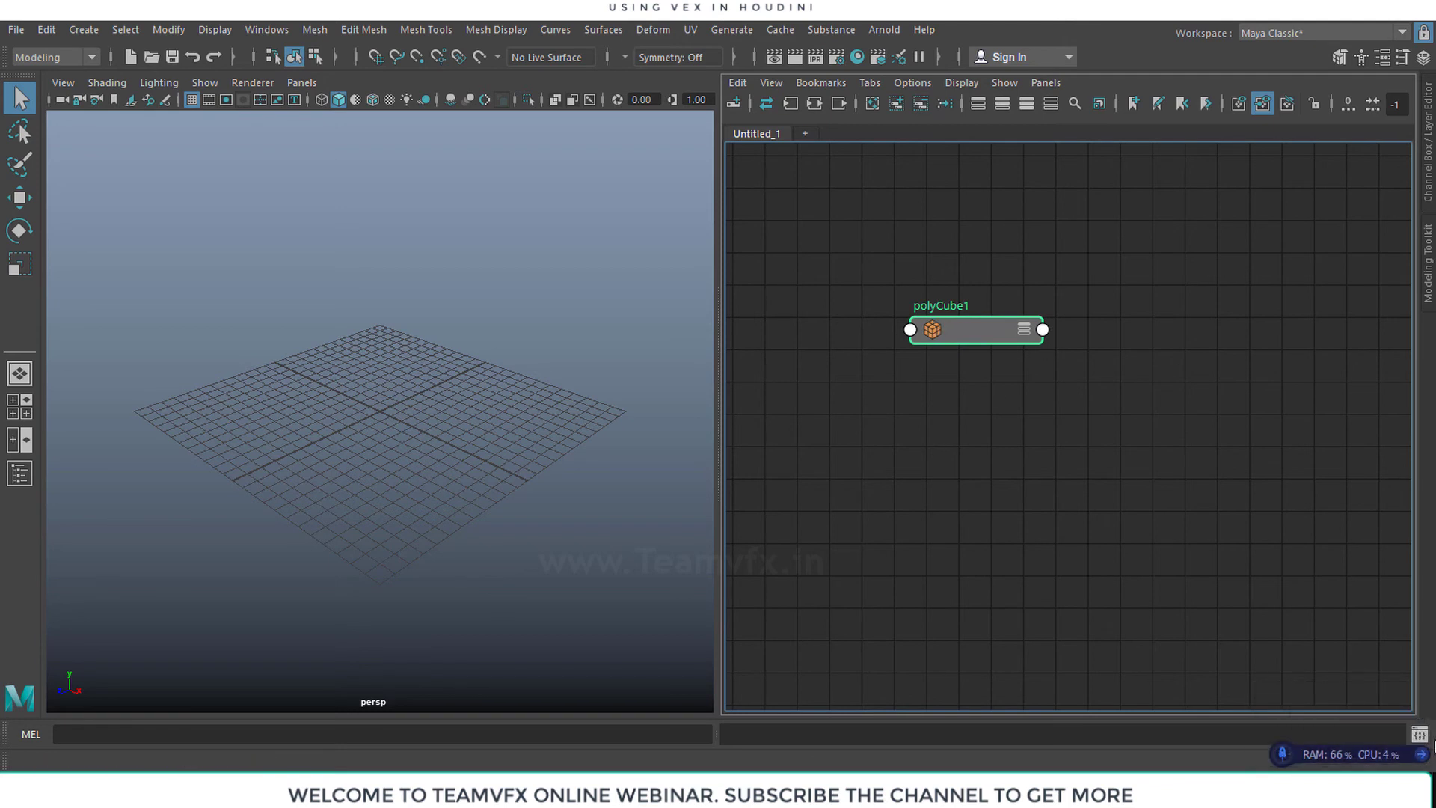
# Examine the Script Editor history for the command logged by the cube node's creation, and minimize the editor
pyautogui.click(1420, 740)
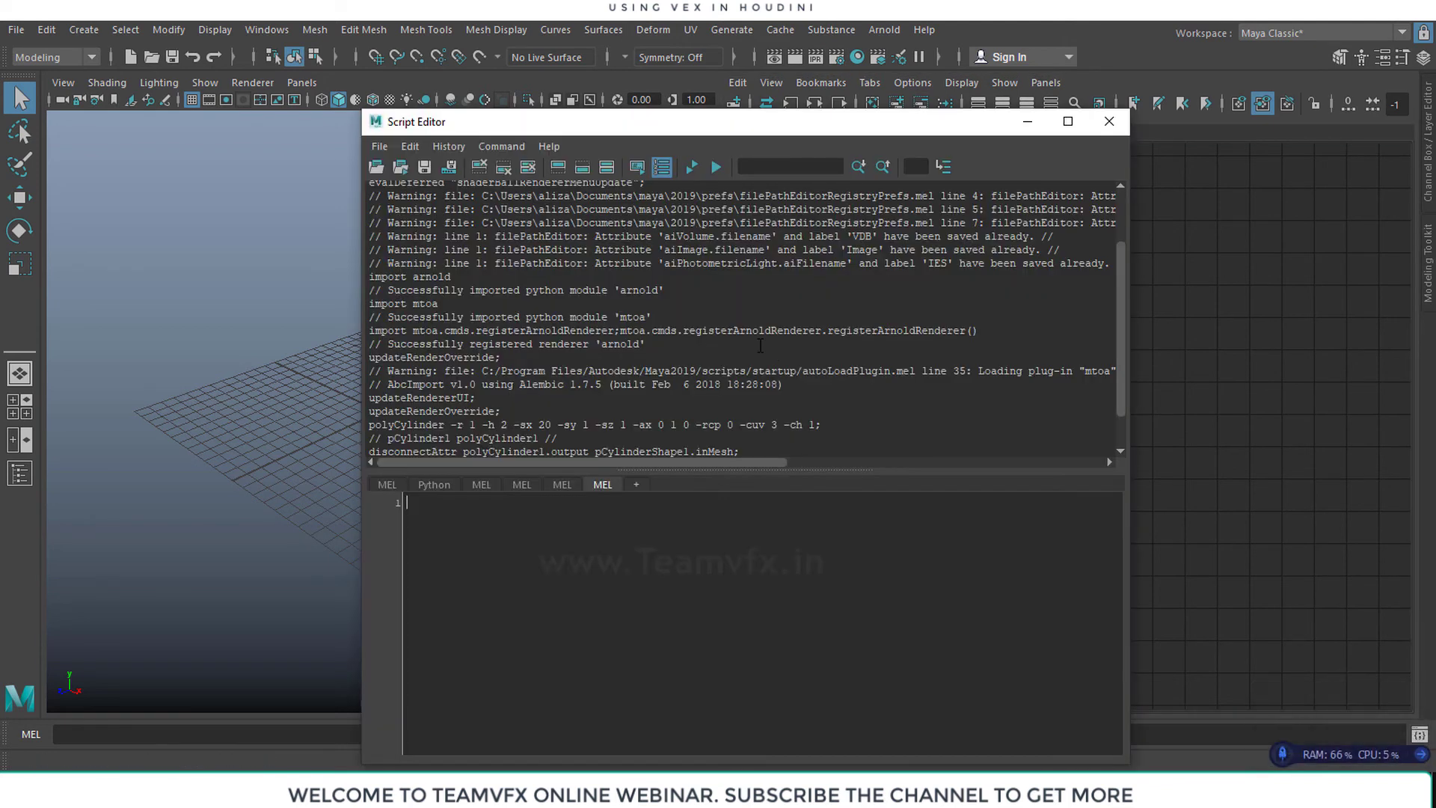
pyautogui.scroll(-1, 610, 393)
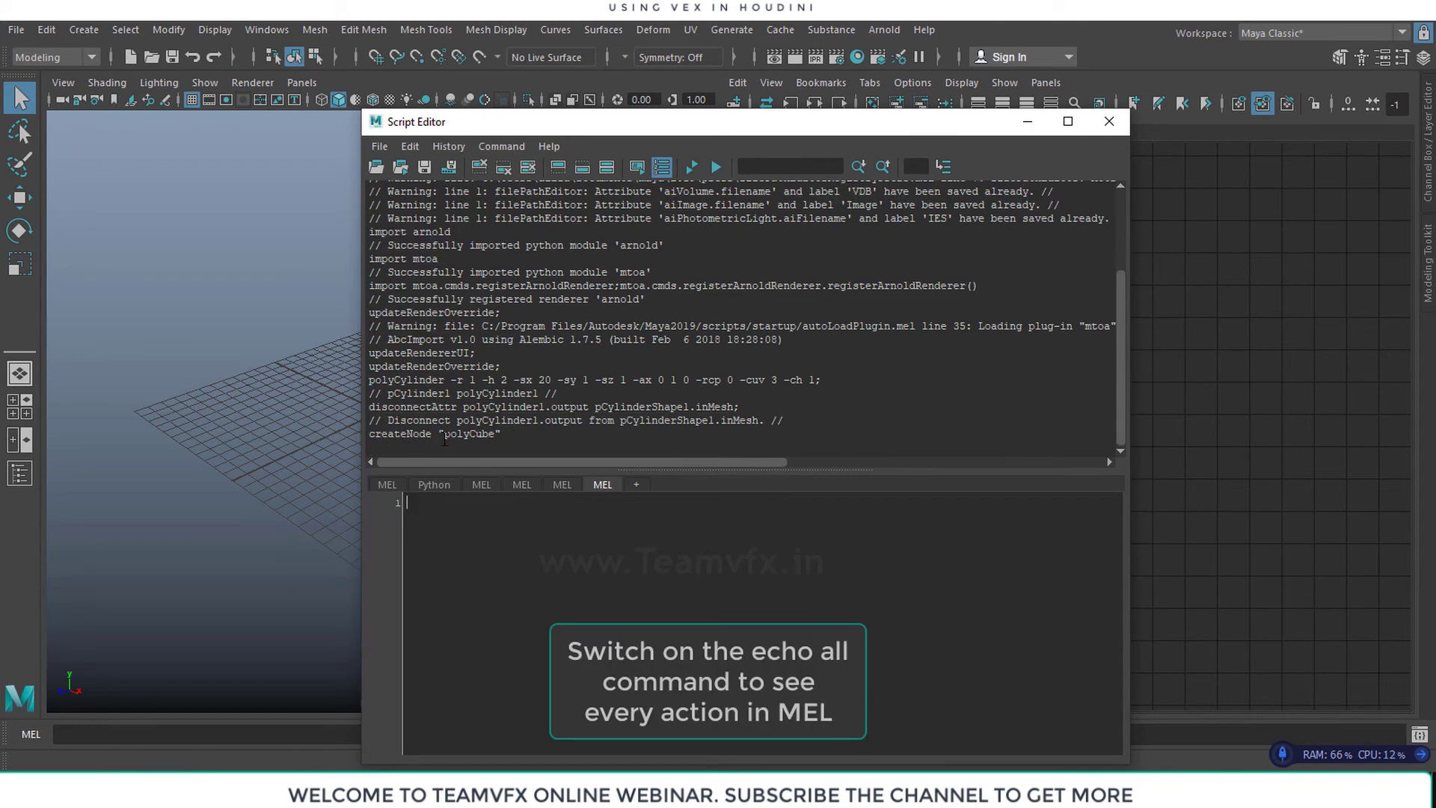
pyautogui.click(1024, 124)
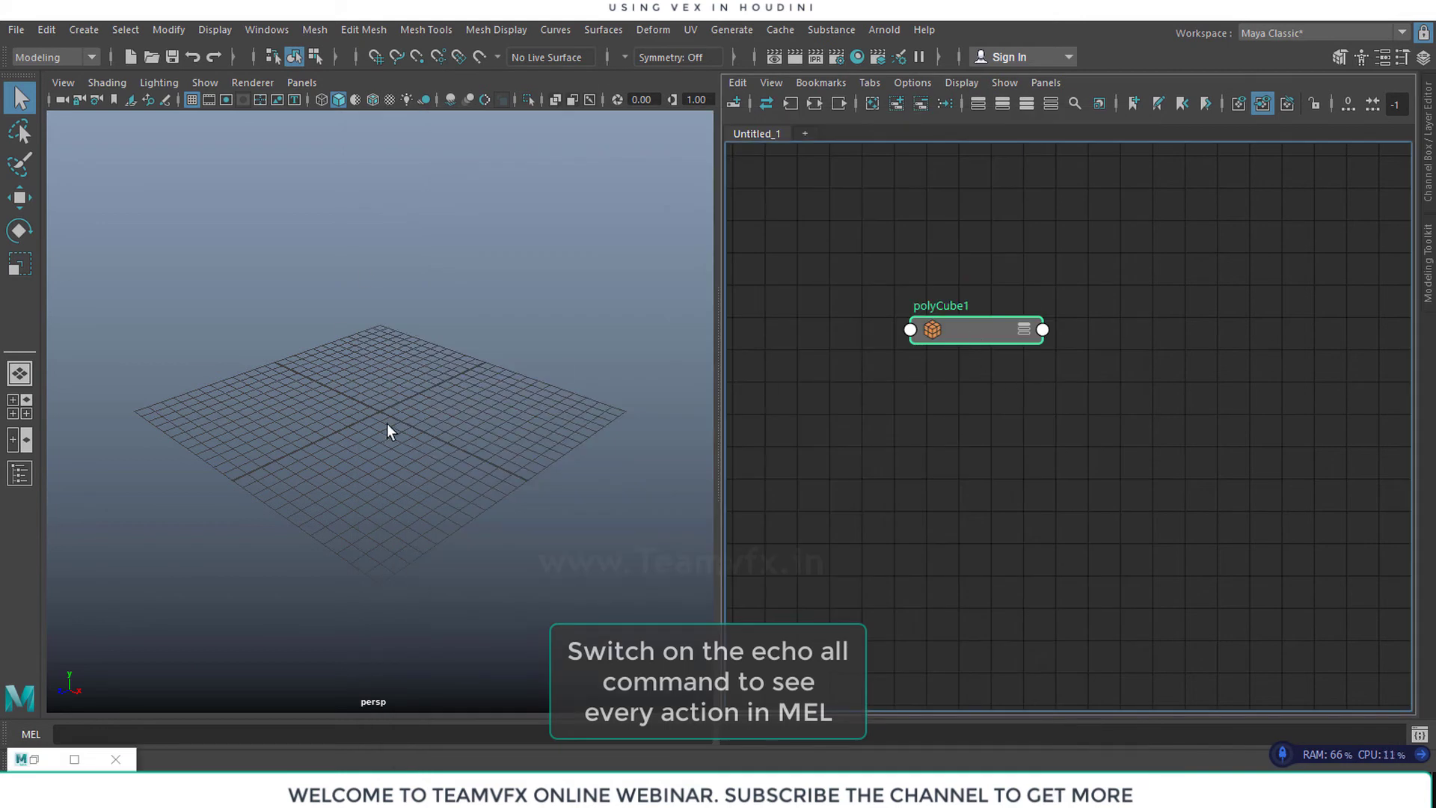
# Open the polyCube1 node's attributes and examine its Poly Cube History settings
pyautogui.moveTo(965, 332); pyautogui.dragTo(902, 369)
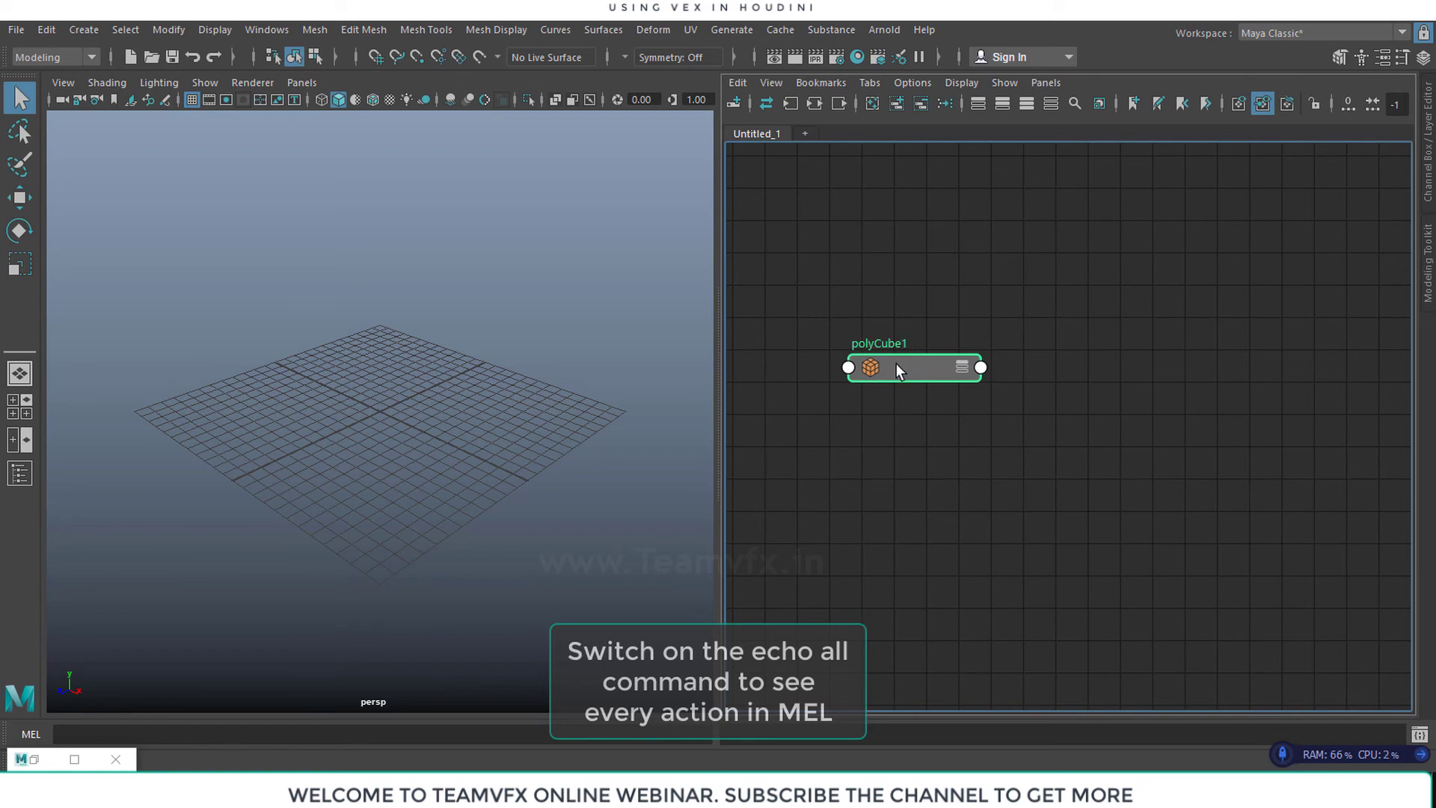
pyautogui.doubleClick(896, 365)
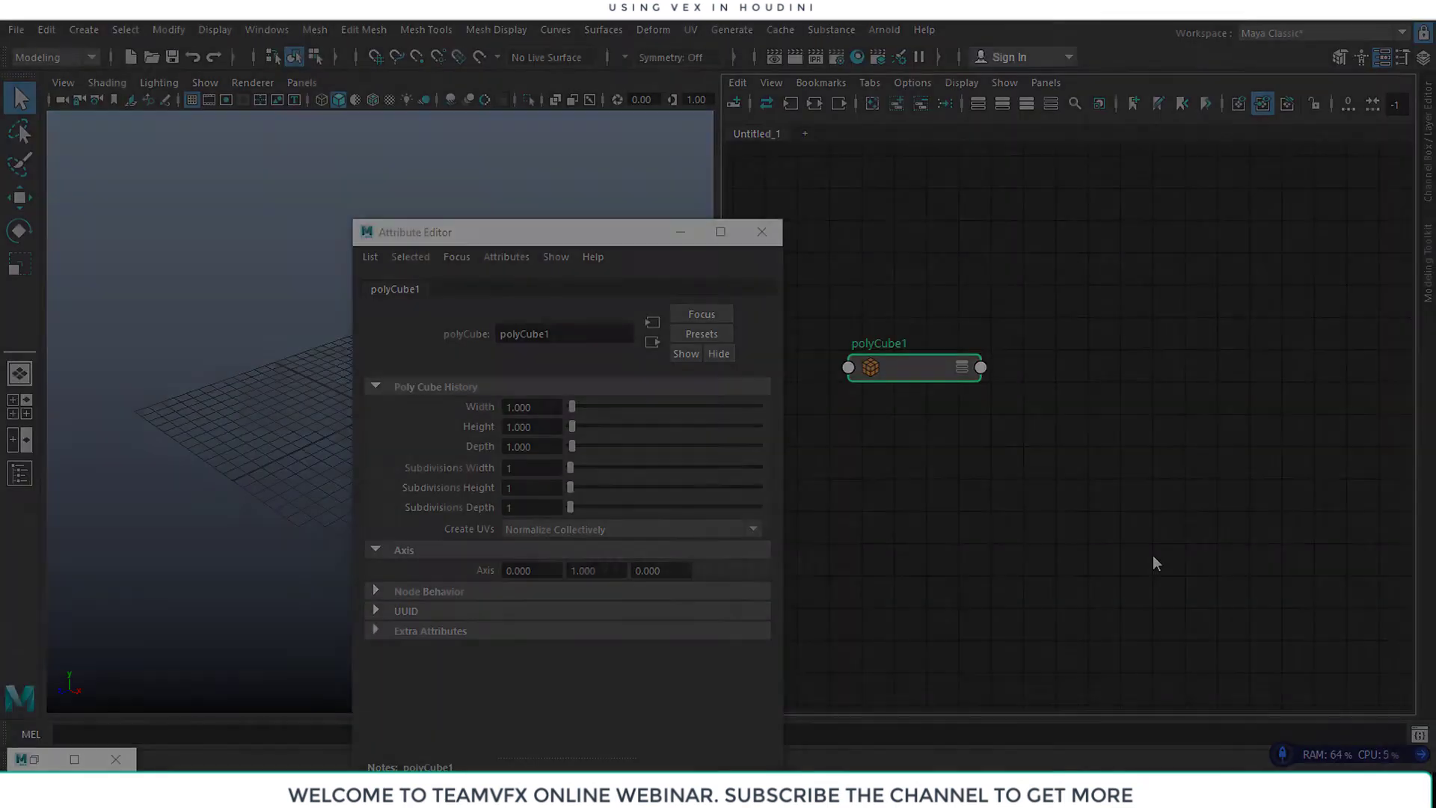
pyautogui.click(1087, 521)
pyautogui.moveTo(917, 362); pyautogui.dragTo(949, 353)
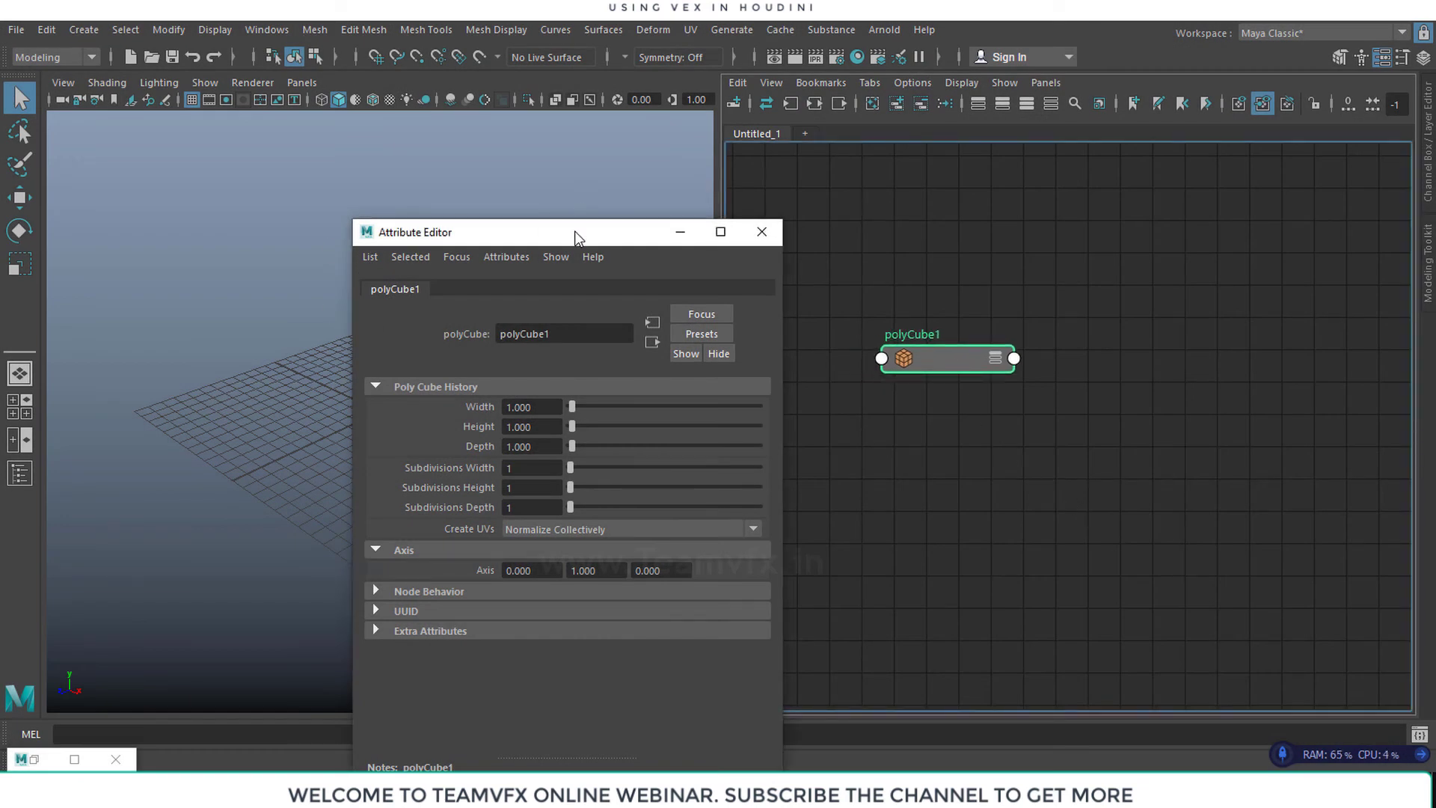
pyautogui.moveTo(577, 231); pyautogui.dragTo(662, 228)
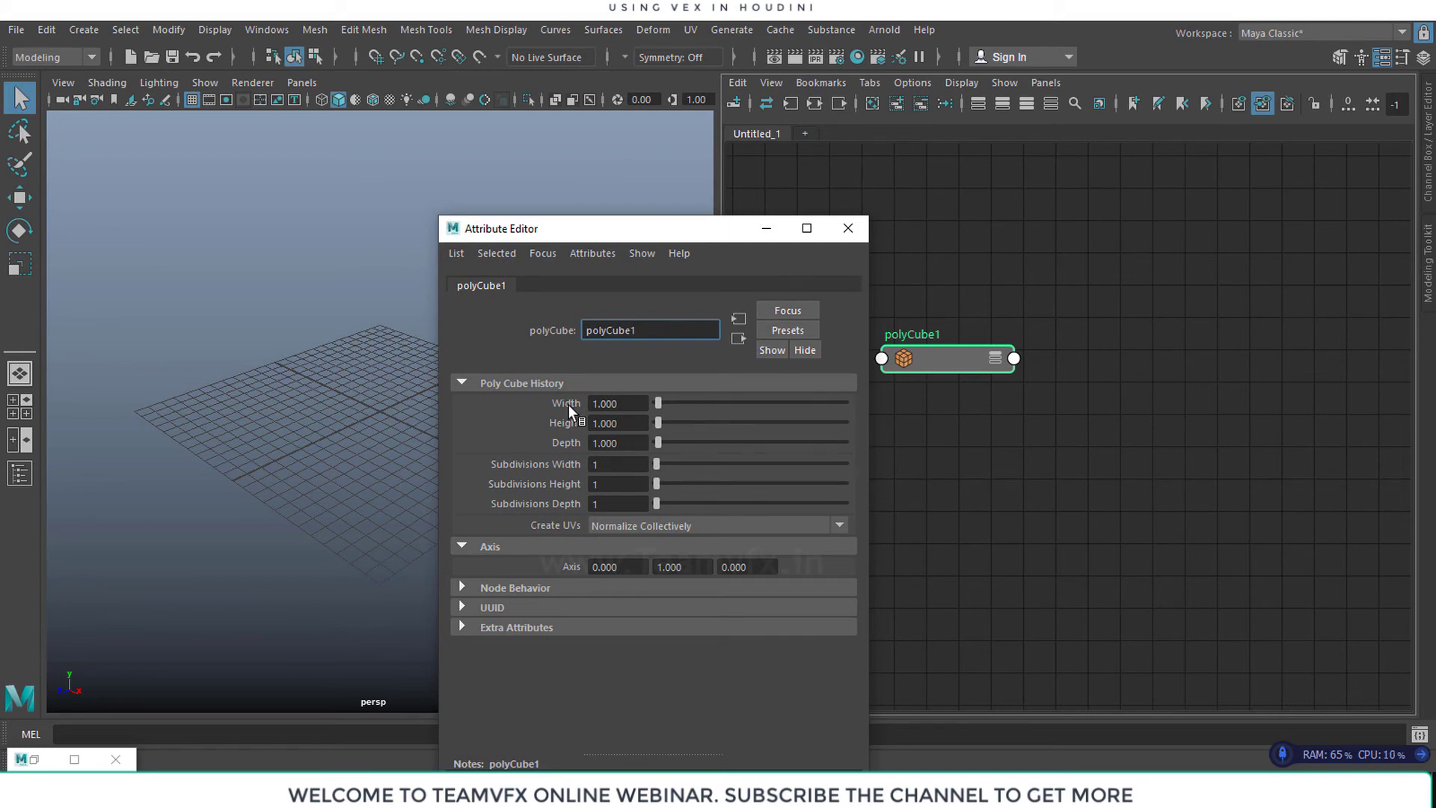
pyautogui.click(931, 358)
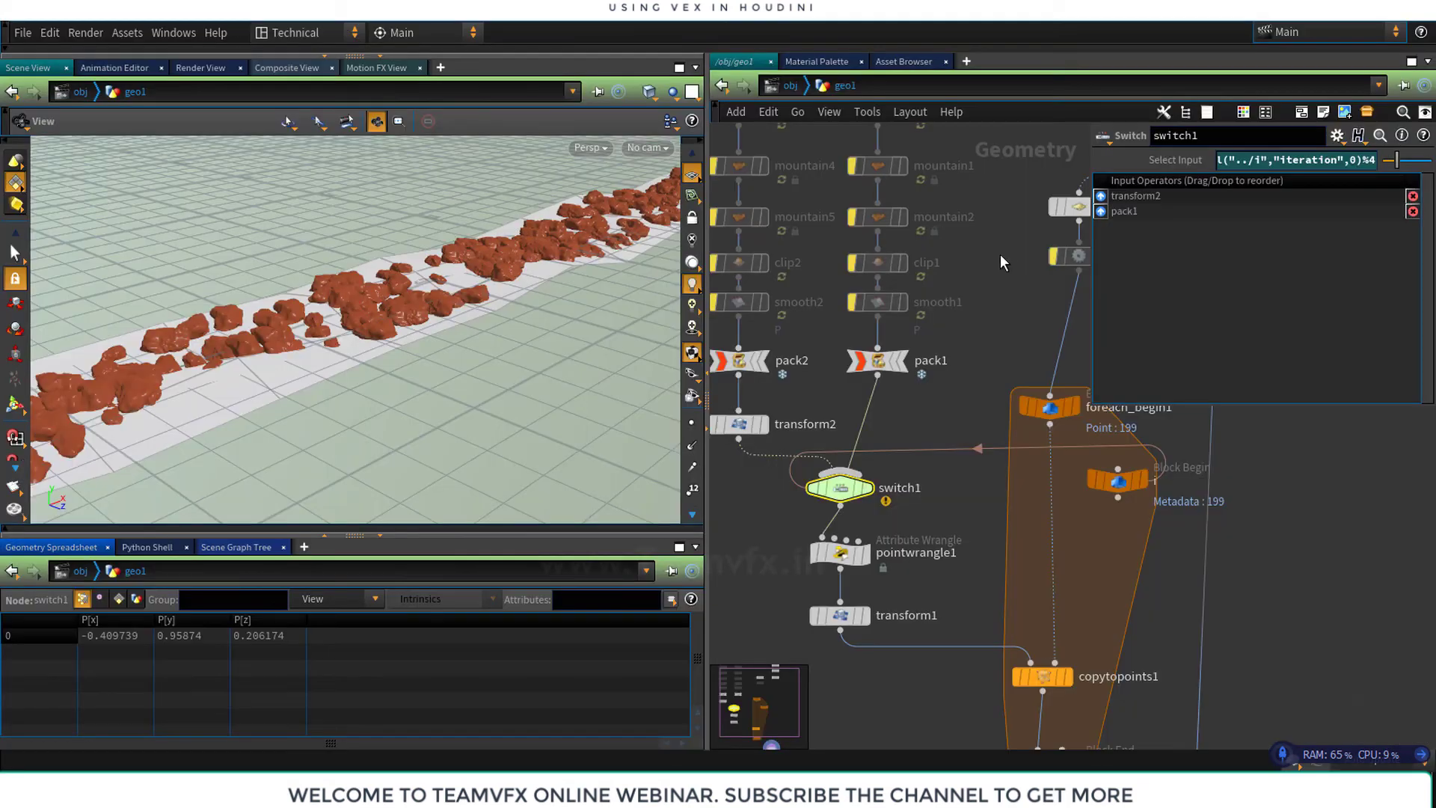
# In Houdini's geo1 network, examine the available node categories and go up to the obj level
pyautogui.moveTo(1047, 298); pyautogui.dragTo(1290, 656, button='middle')
pyautogui.press('Tab')
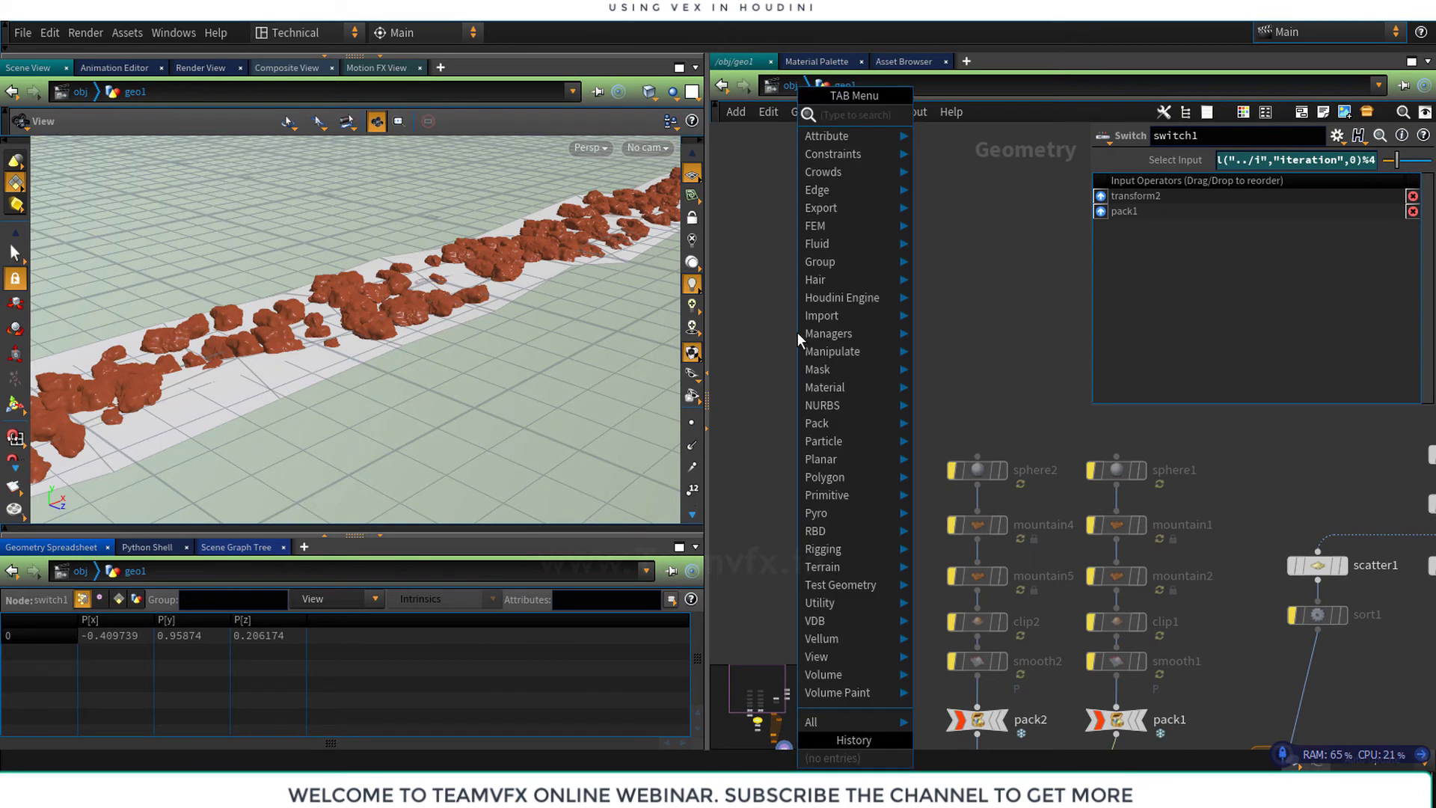
pyautogui.click(975, 335)
pyautogui.press('Tab')
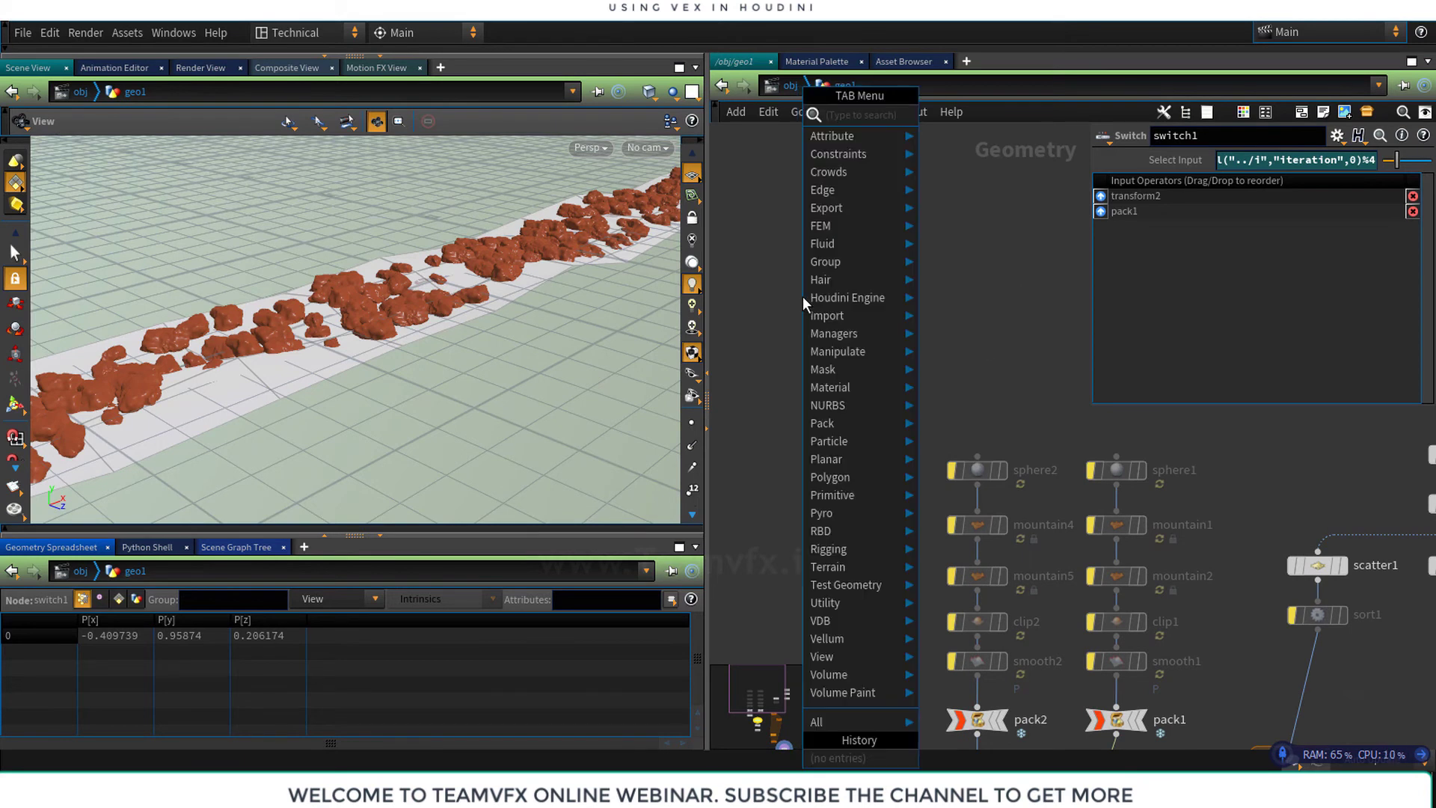
pyautogui.press('Escape')
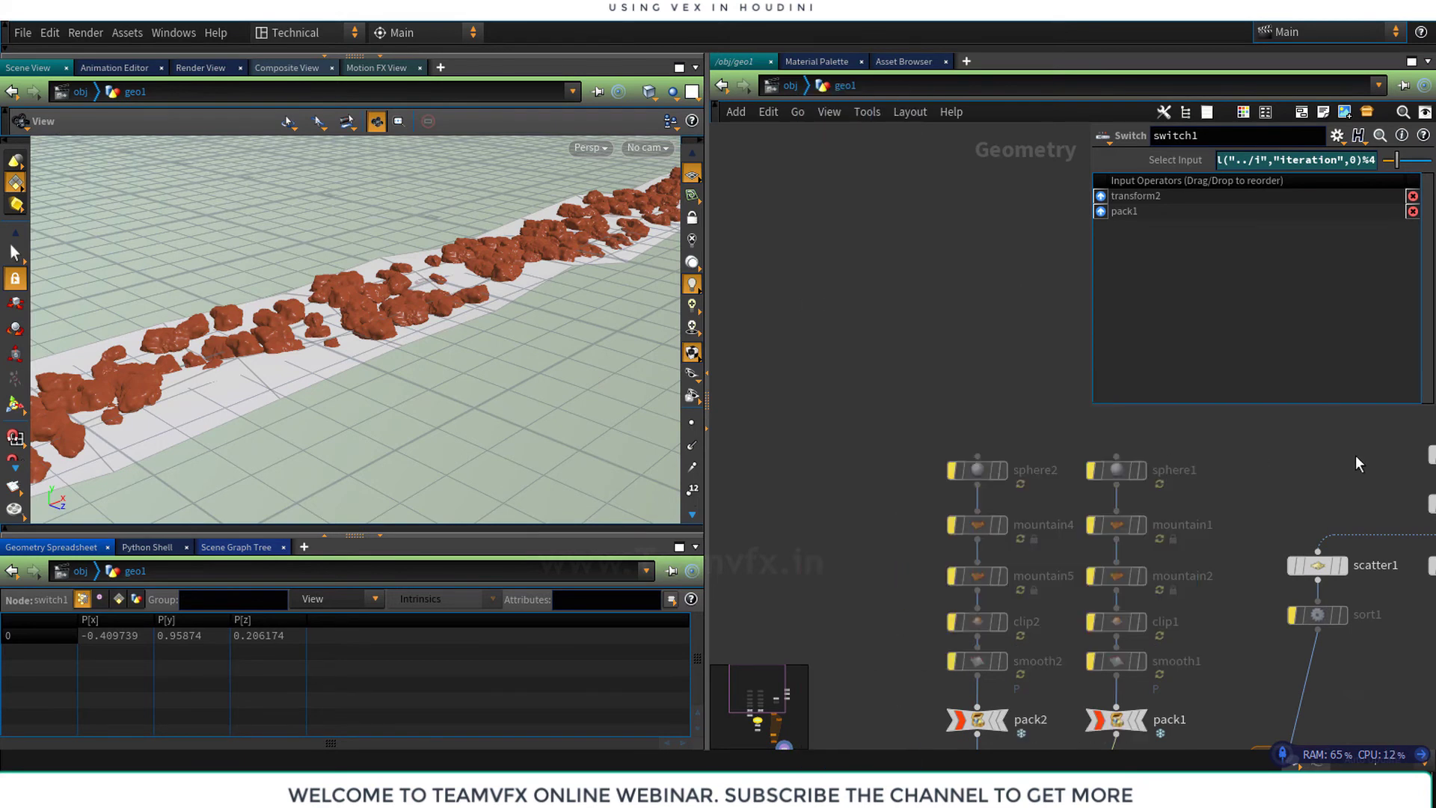
pyautogui.moveTo(1355, 455); pyautogui.dragTo(1166, 474, button='middle')
pyautogui.click(790, 86)
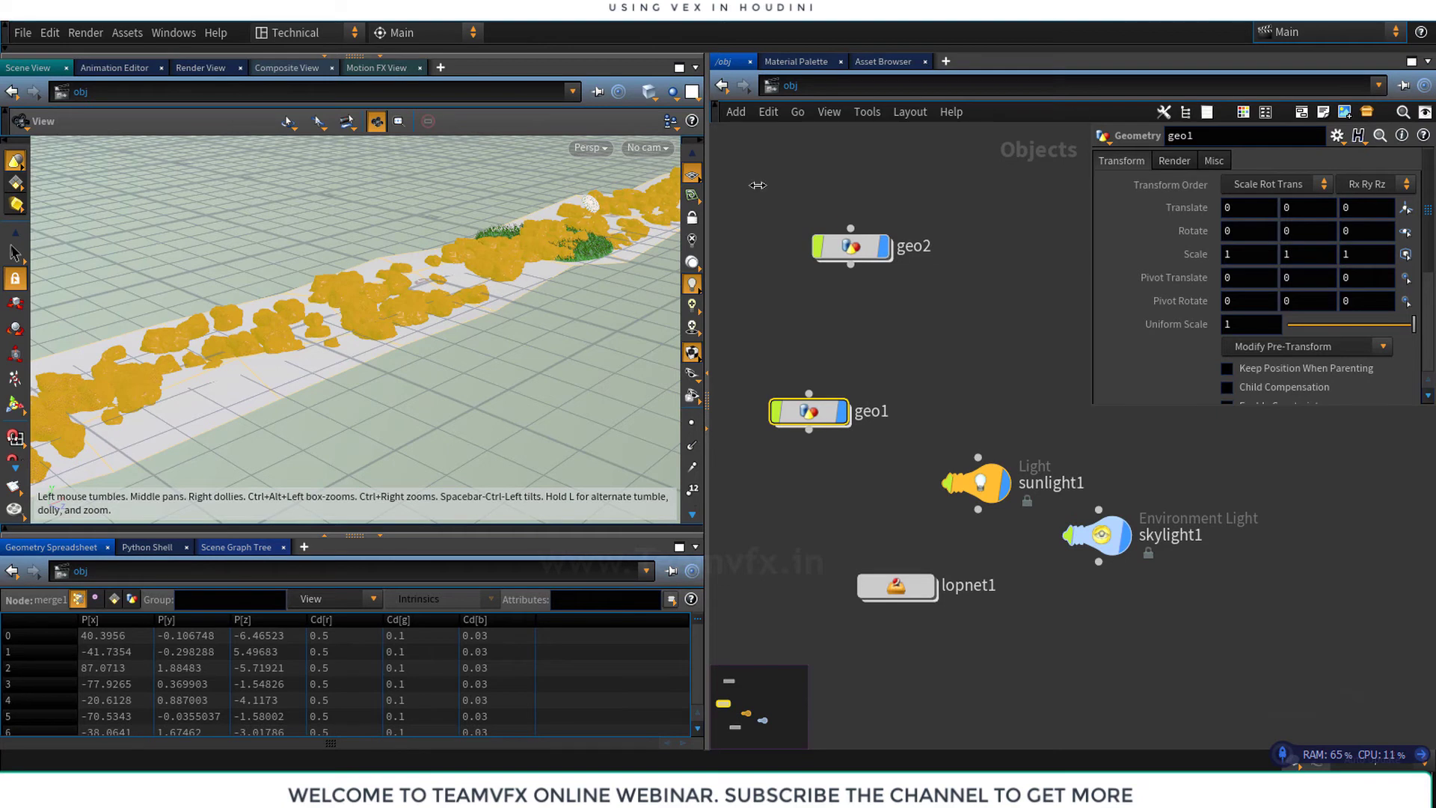
# Switch back to Maya and move the polyCube1 node to free up space beside it in the graph
pyautogui.hotkey('alt', 'Tab')
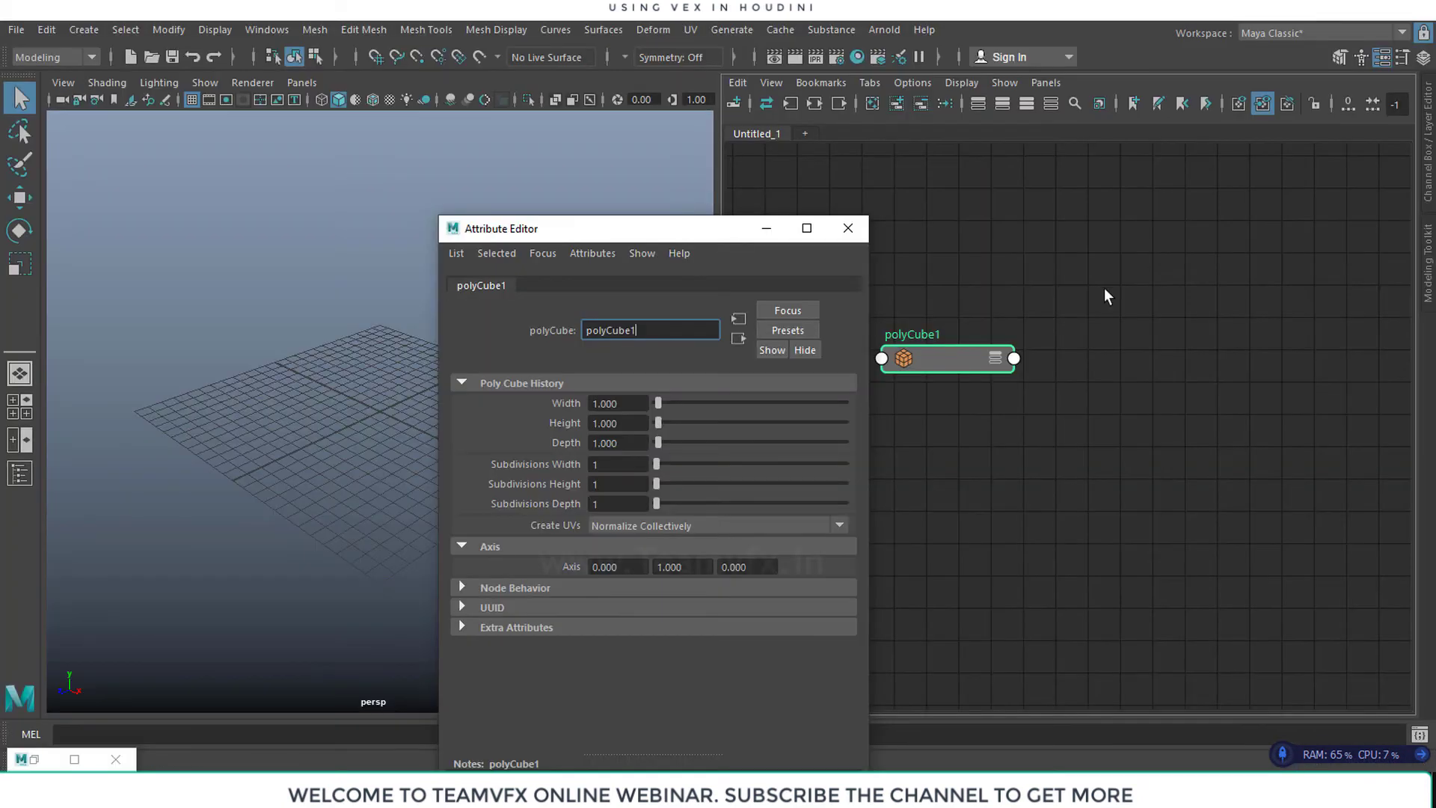
pyautogui.moveTo(944, 357); pyautogui.dragTo(1024, 325)
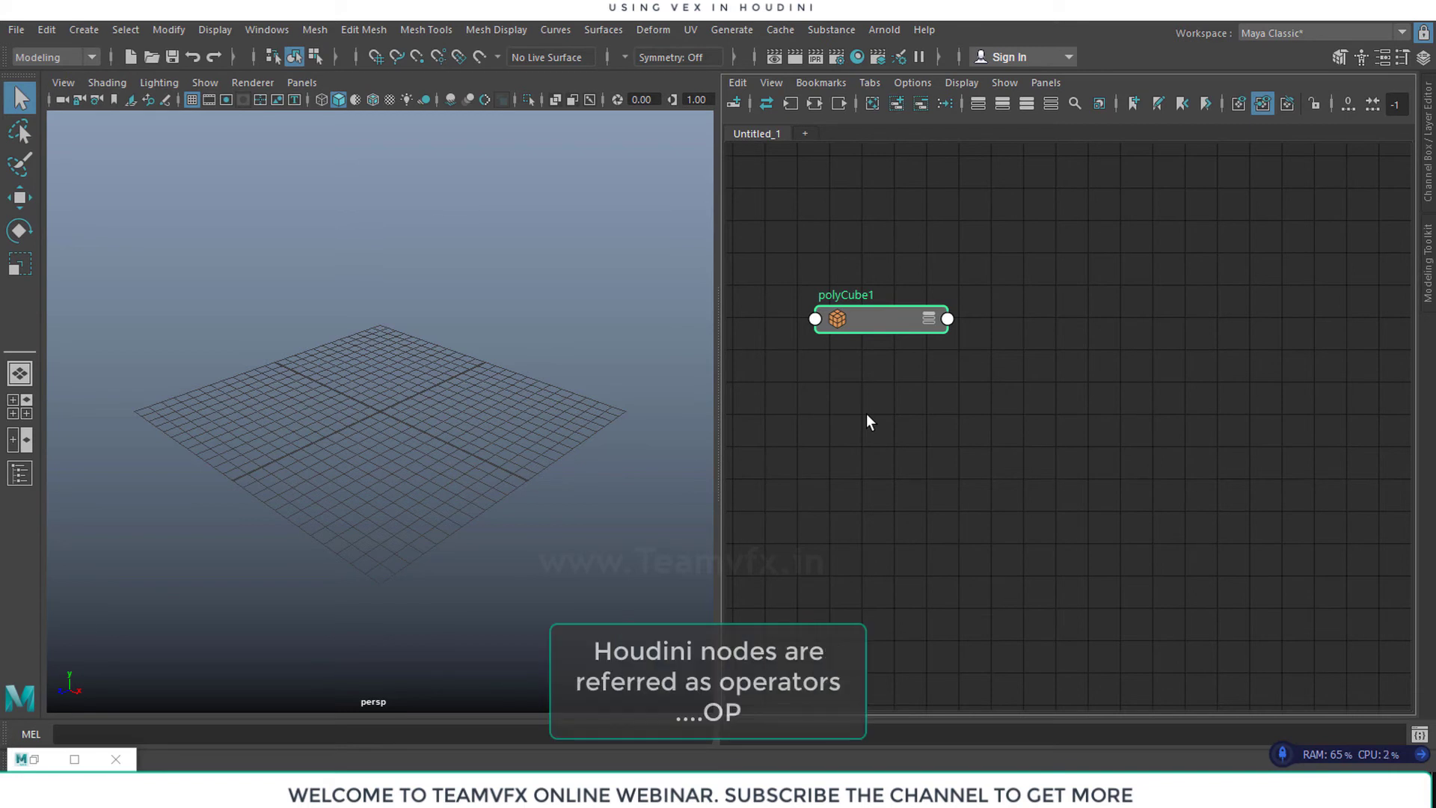
pyautogui.moveTo(842, 365); pyautogui.dragTo(860, 398, button='middle')
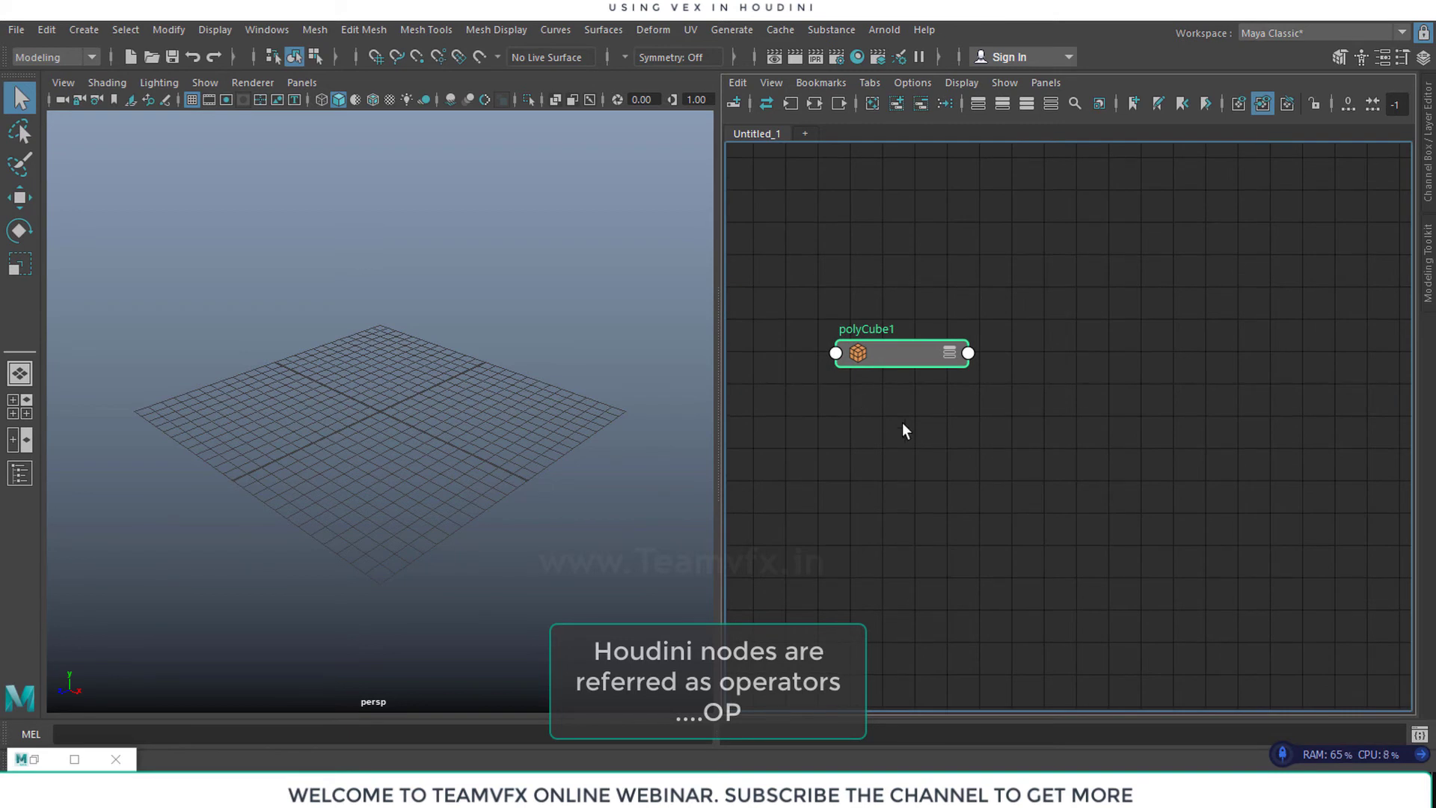
pyautogui.moveTo(892, 357); pyautogui.dragTo(858, 389)
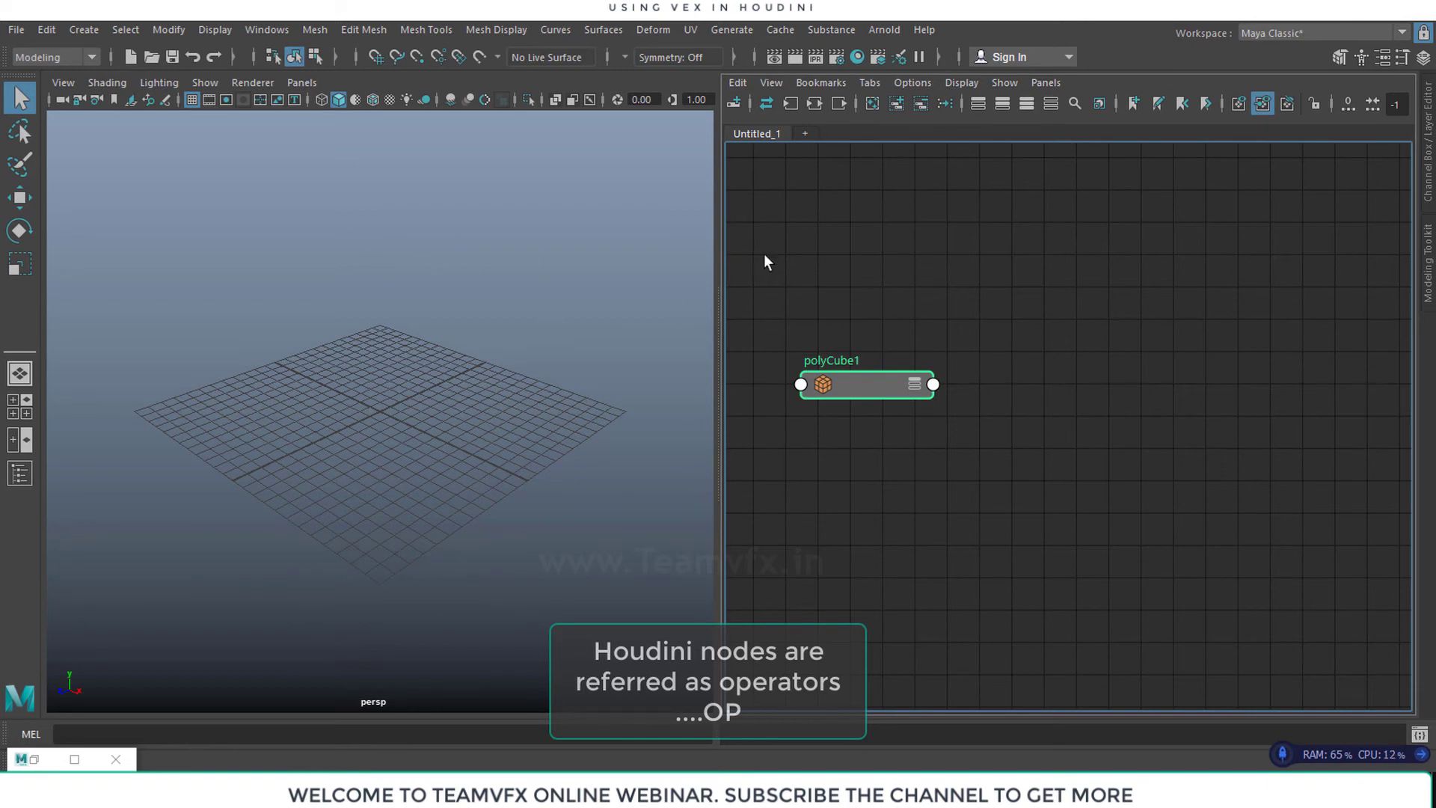
pyautogui.moveTo(762, 293); pyautogui.dragTo(1014, 448)
# Create a mesh node in the Node Editor, above and to the right of polyCube1
pyautogui.press('Tab')
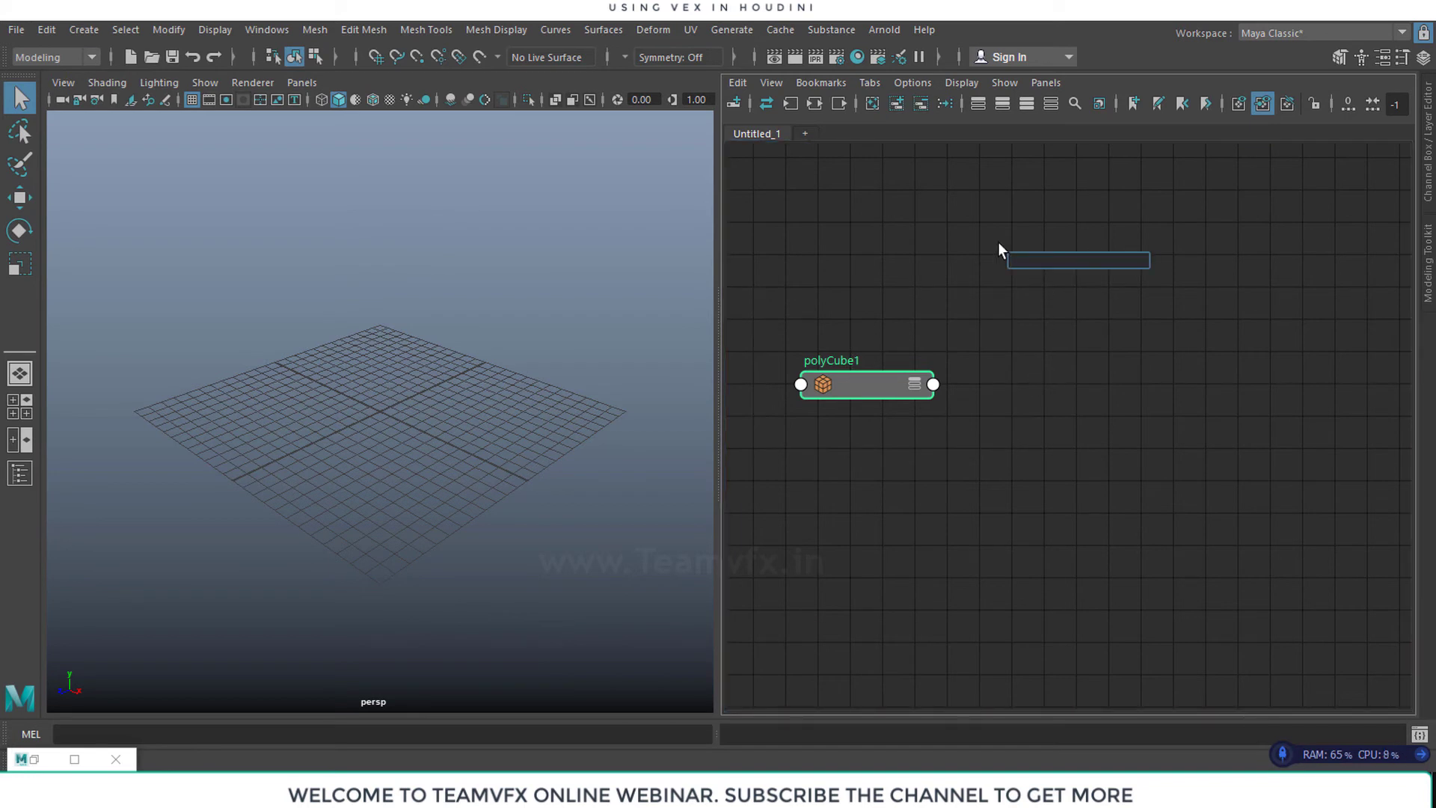
pyautogui.write('mesh')
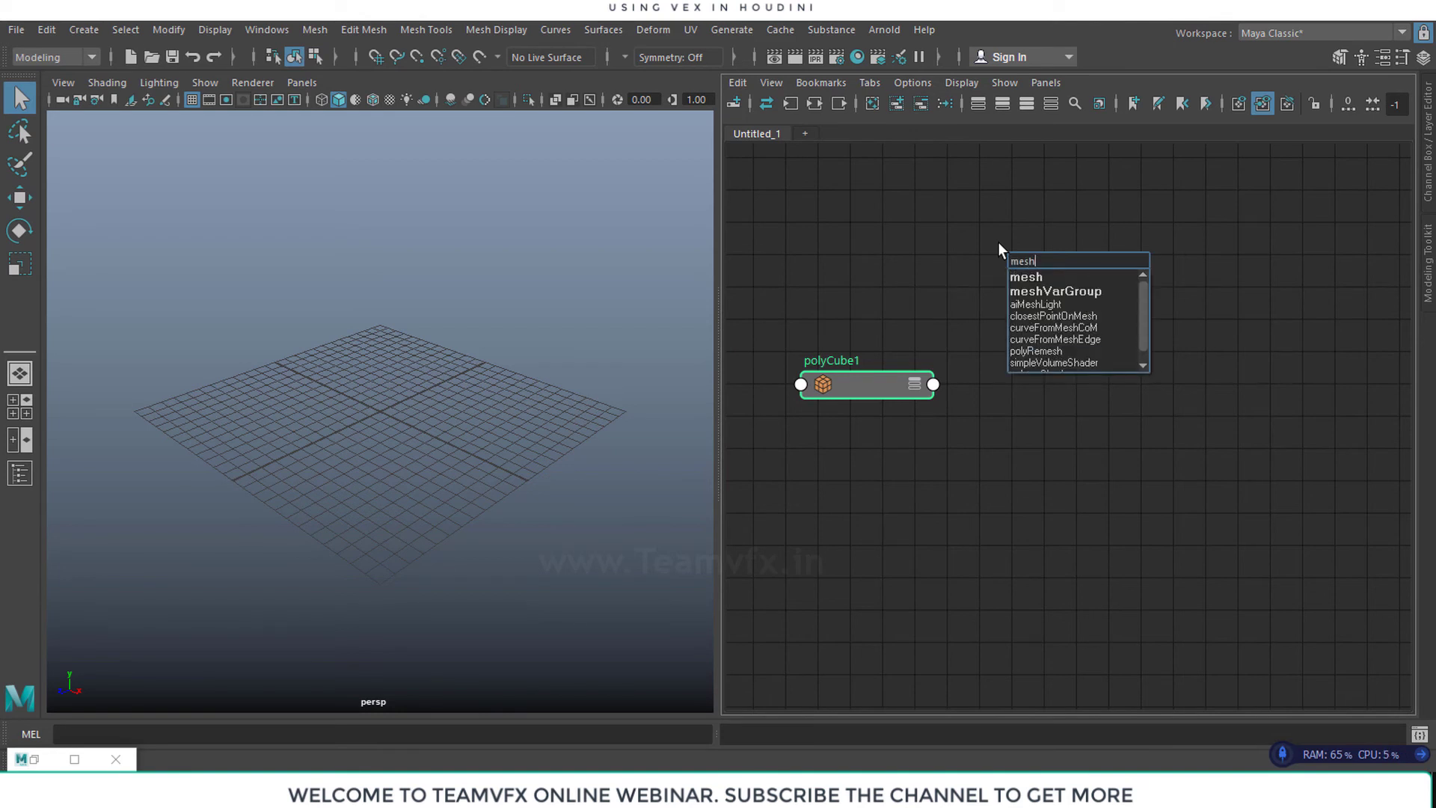
pyautogui.click(1039, 277)
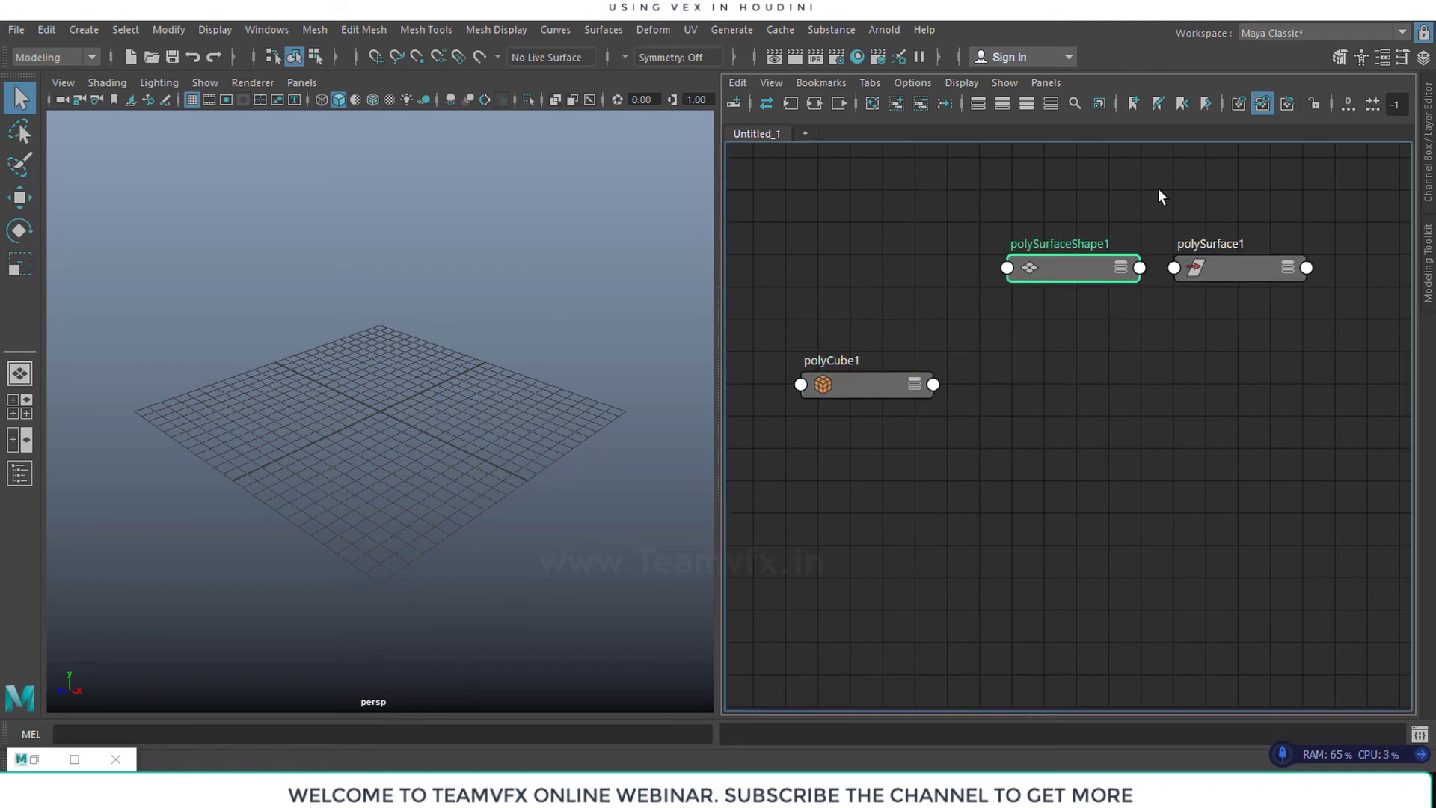
# Select the polySurface1 transform node and open its attributes to examine the transform settings
pyautogui.moveTo(1184, 252); pyautogui.dragTo(1328, 309)
pyautogui.moveTo(1261, 351); pyautogui.dragTo(1217, 354, button='middle')
pyautogui.doubleClick(1195, 303)
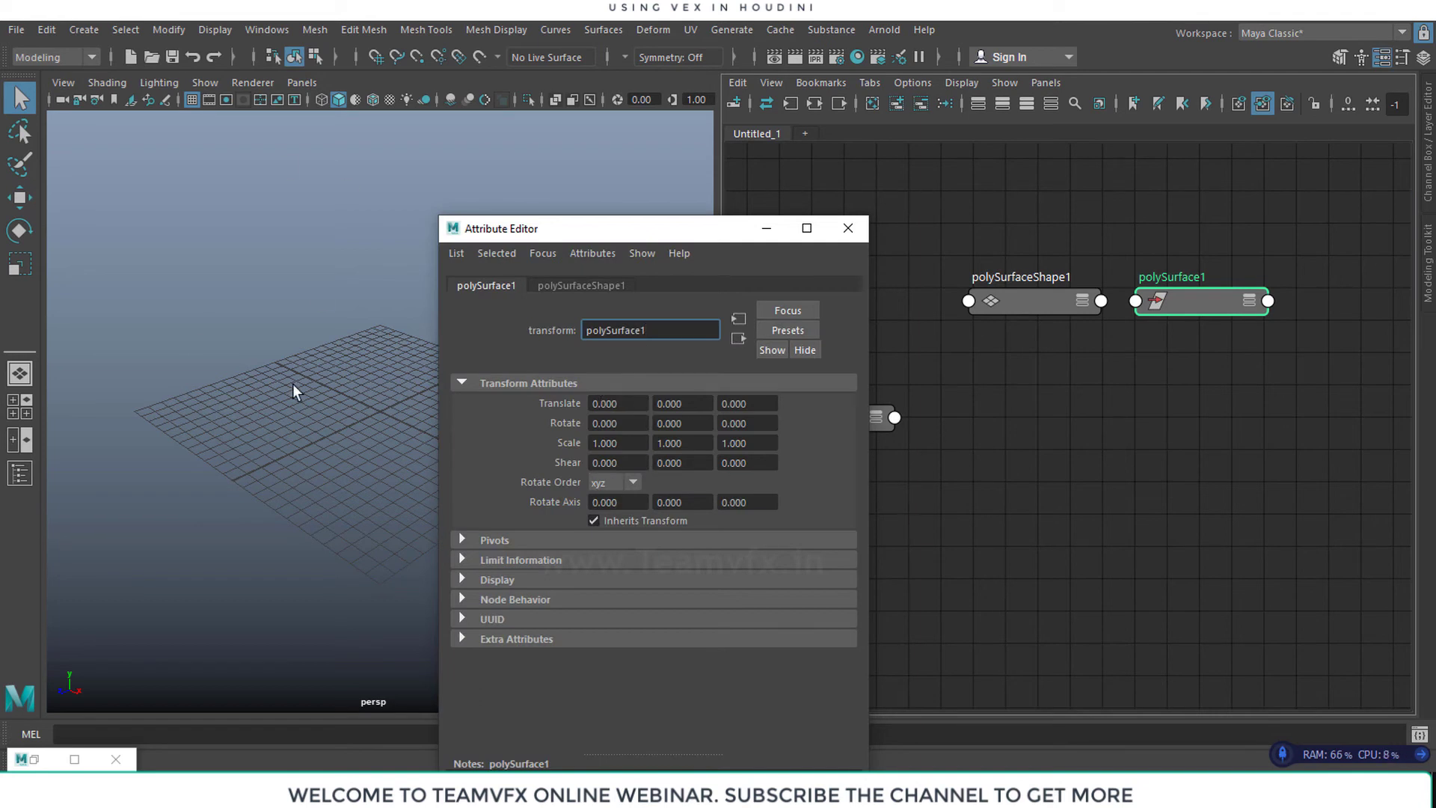
# Close the attribute window and expand the polyCube1 node to show its output and dimension attributes
pyautogui.click(848, 228)
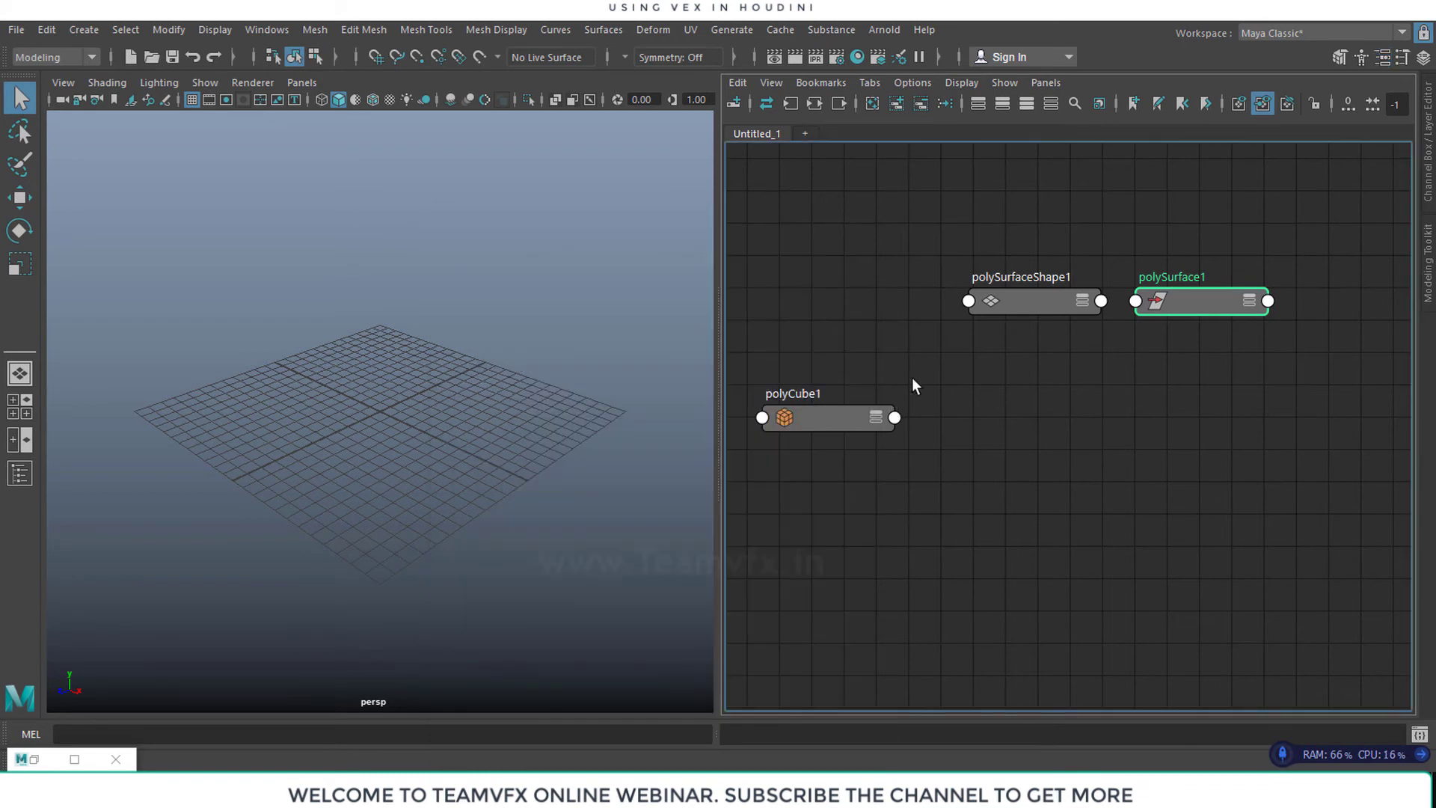
pyautogui.keyDown('alt'); pyautogui.moveTo(927, 356); pyautogui.dragTo(959, 291, button='middle'); pyautogui.keyUp('alt')
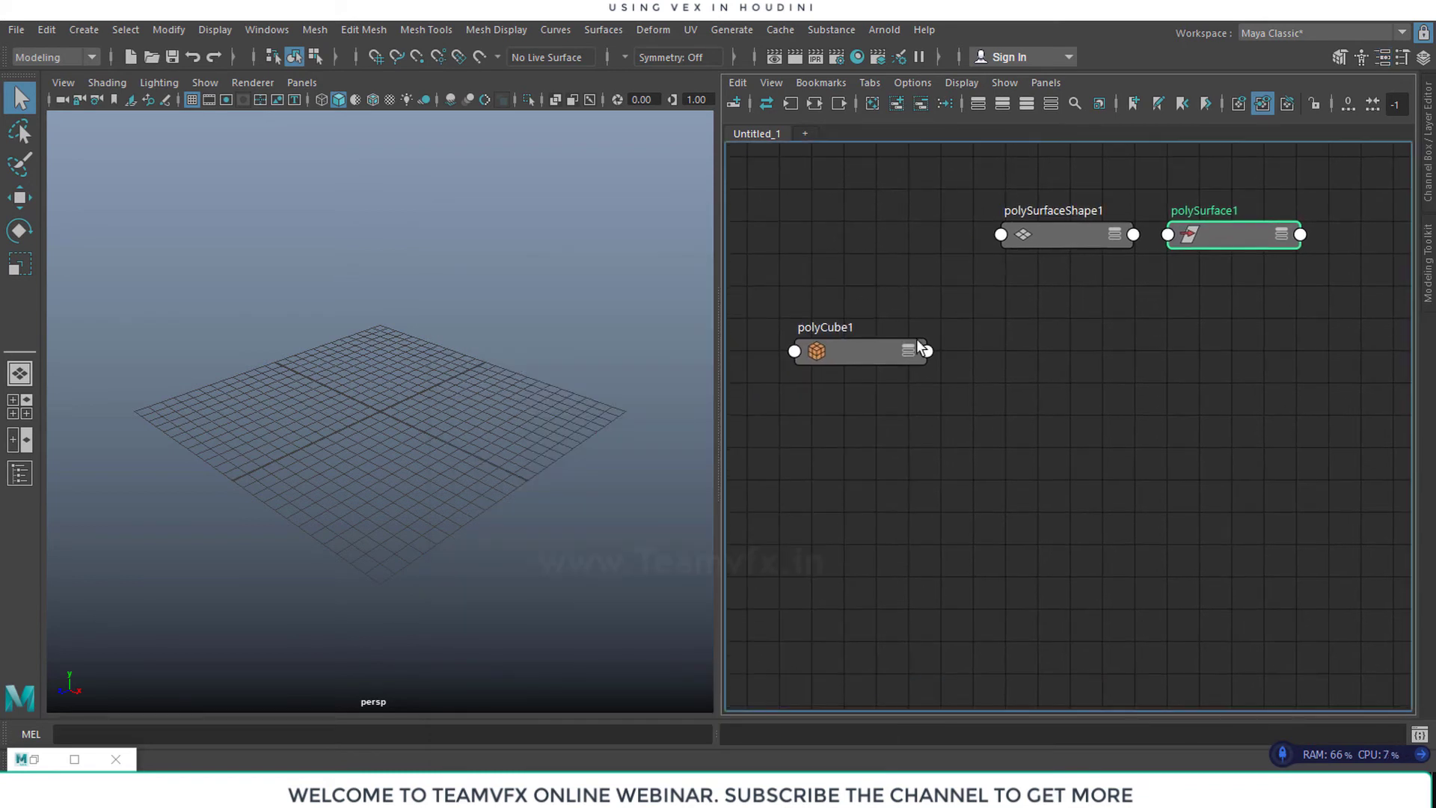
pyautogui.click(908, 348)
pyautogui.click(908, 348)
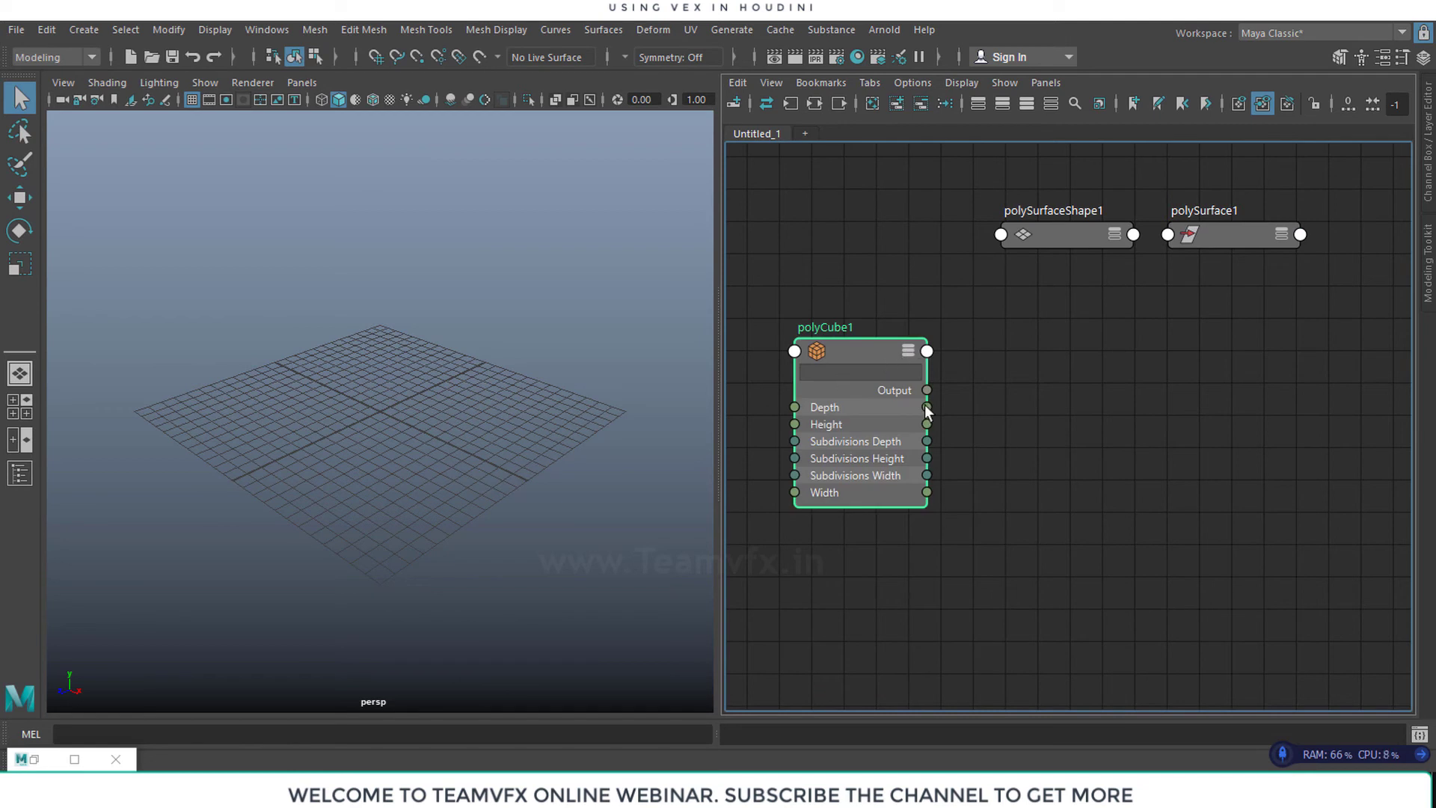
pyautogui.keyDown('alt'); pyautogui.moveTo(1002, 380); pyautogui.dragTo(979, 439, button='middle'); pyautogui.keyUp('alt')
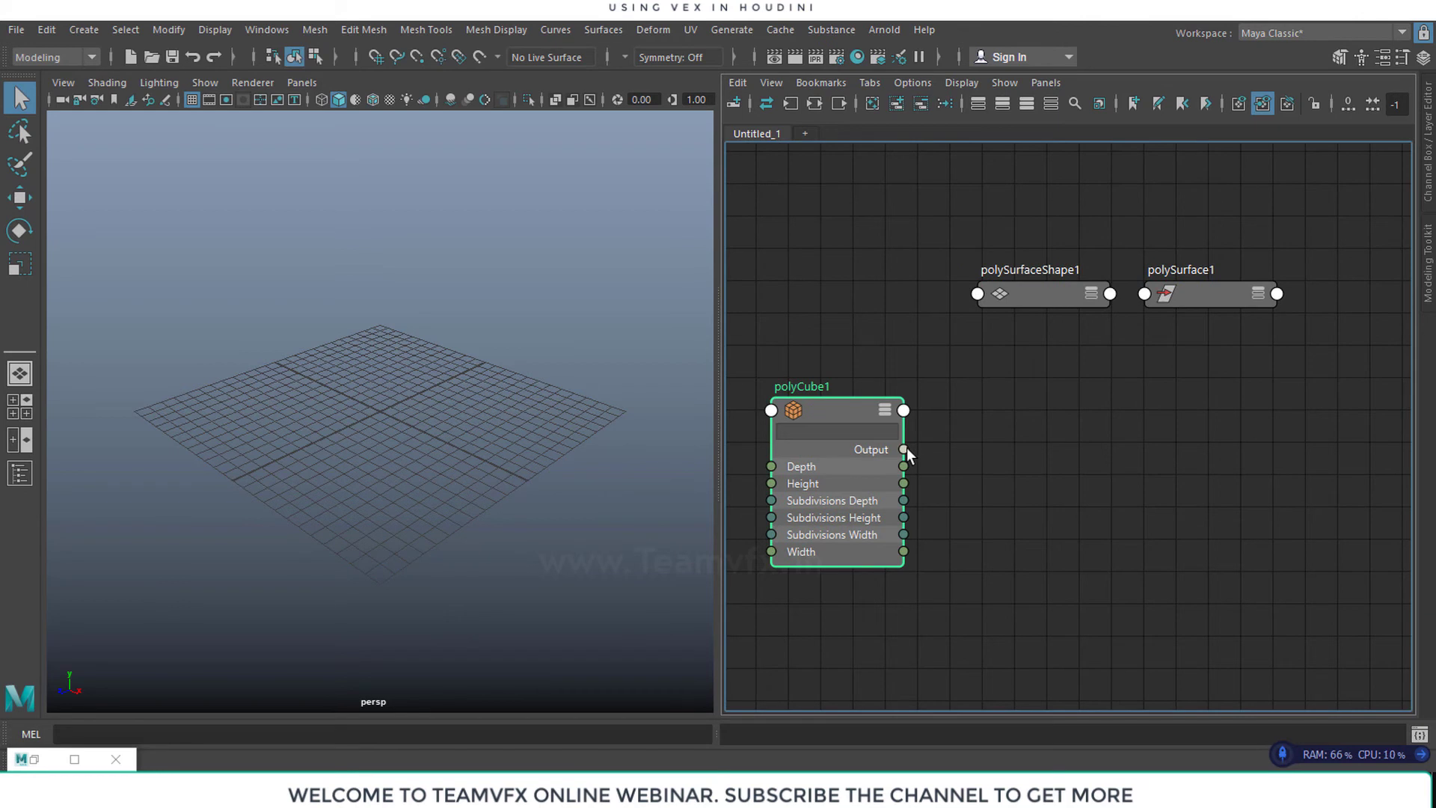
# Expand the polySurfaceShape1 node and connect polyCube1's Output to its In Mesh attribute
pyautogui.click(1088, 293)
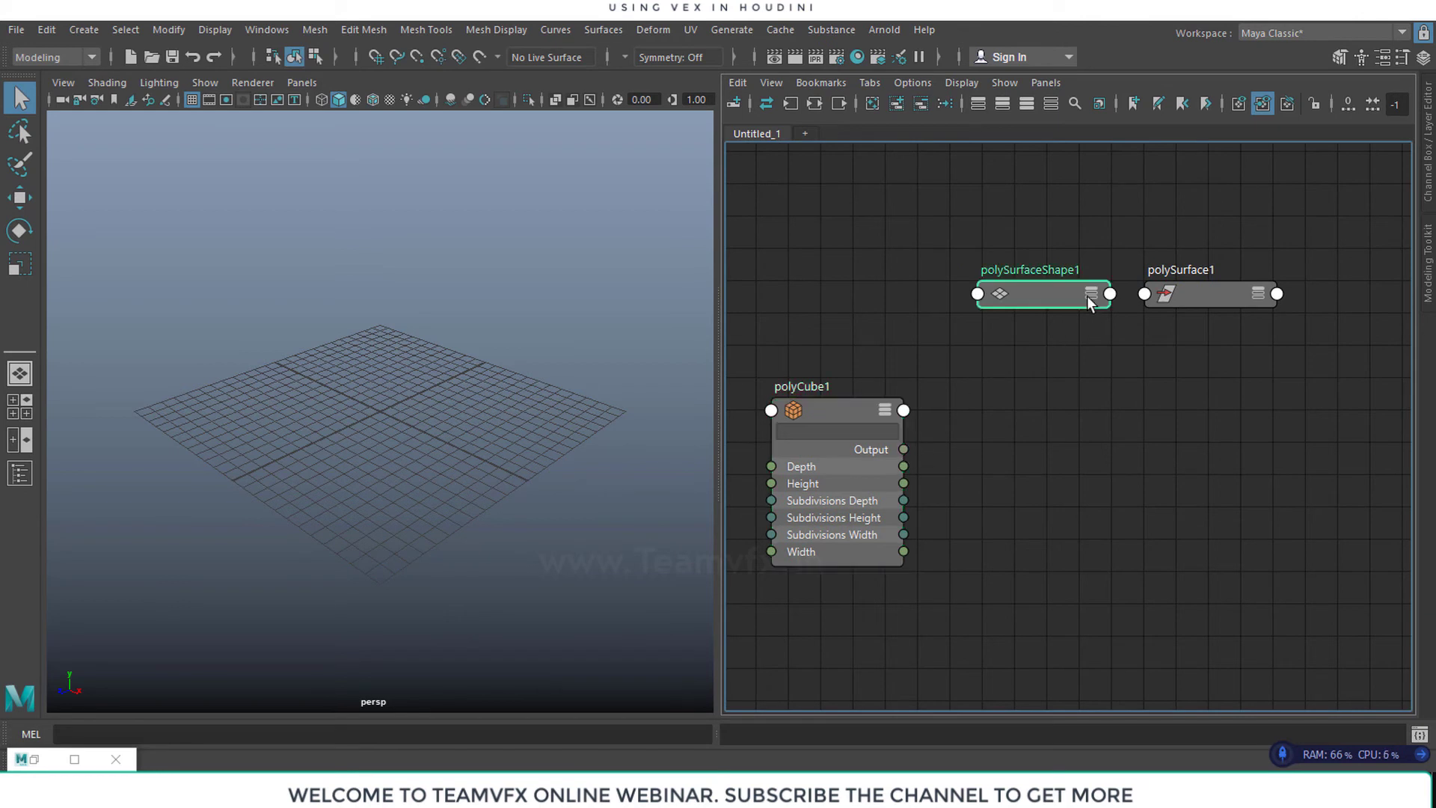
pyautogui.click(1089, 293)
pyautogui.keyDown('alt'); pyautogui.moveTo(1159, 588); pyautogui.dragTo(1185, 493, button='middle'); pyautogui.keyUp('alt')
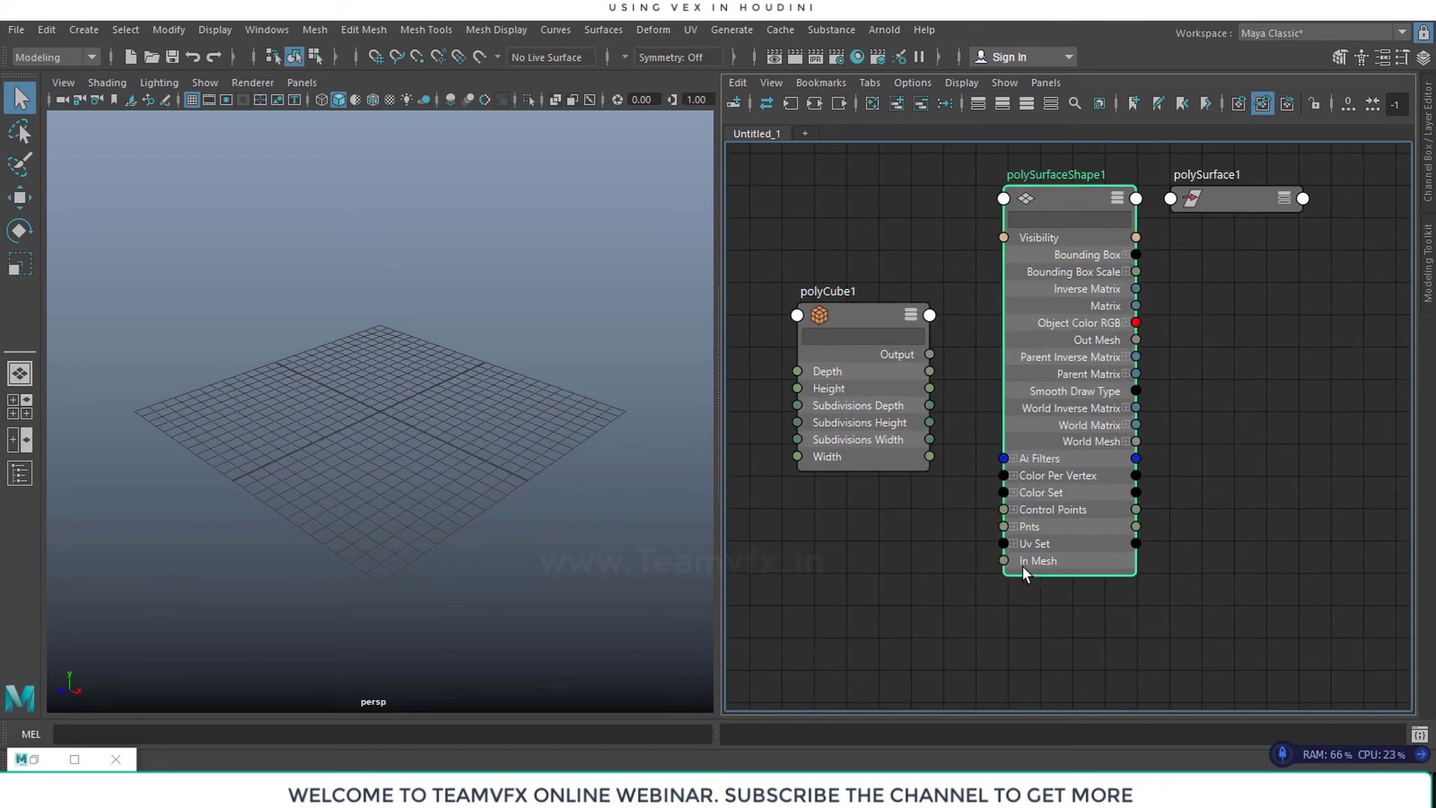
pyautogui.moveTo(929, 354); pyautogui.dragTo(1002, 564)
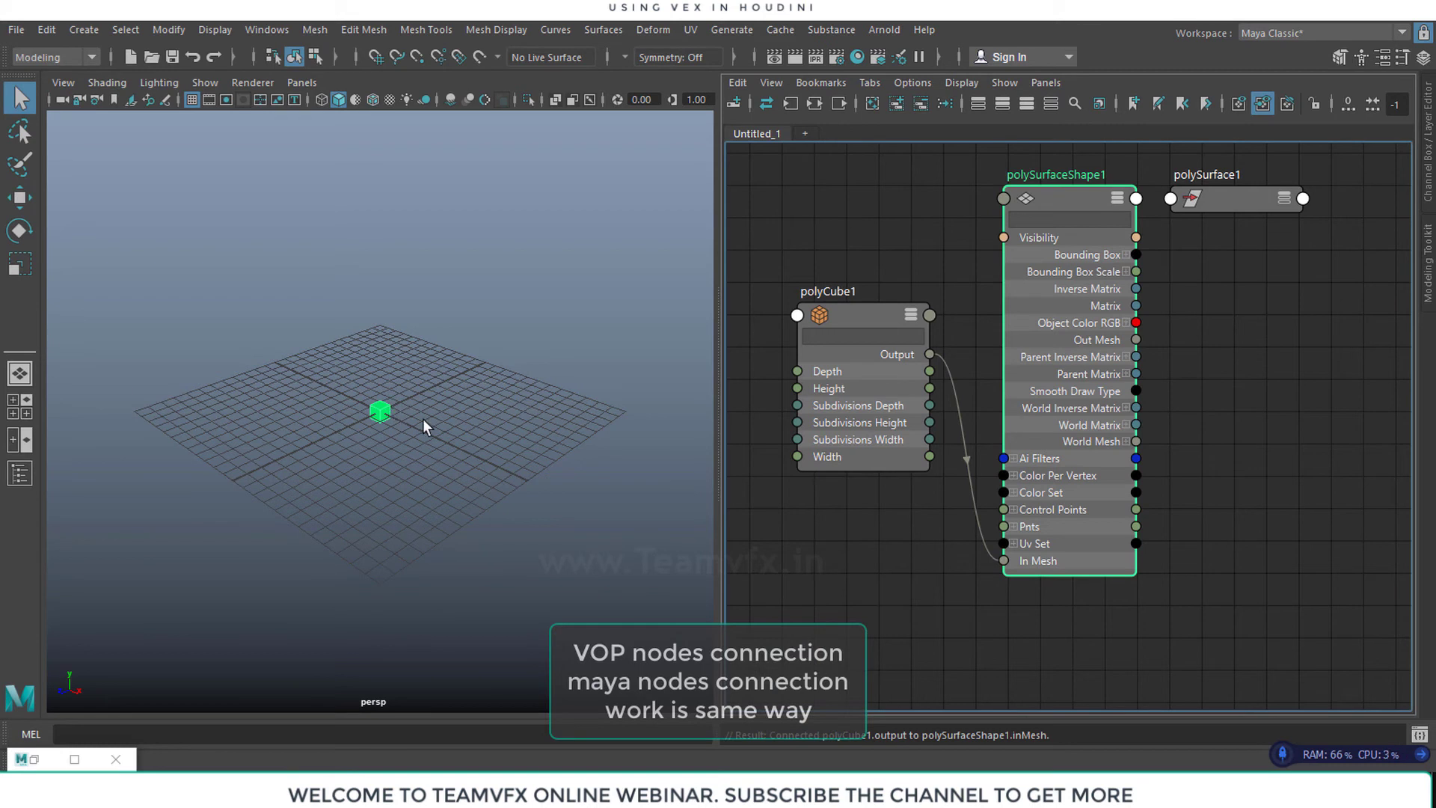
# Examine the generated cube in the perspective view from closer up and from different angles
pyautogui.keyDown('alt'); pyautogui.moveTo(379, 413); pyautogui.dragTo(589, 417, button='right'); pyautogui.keyUp('alt')
pyautogui.keyDown('alt'); pyautogui.moveTo(404, 415); pyautogui.dragTo(644, 420, button='right'); pyautogui.keyUp('alt')
pyautogui.keyDown('alt'); pyautogui.moveTo(338, 417); pyautogui.dragTo(406, 421, button='right'); pyautogui.keyUp('alt')
pyautogui.keyDown('alt'); pyautogui.moveTo(405, 420); pyautogui.dragTo(491, 417); pyautogui.keyUp('alt')
pyautogui.keyDown('alt'); pyautogui.moveTo(491, 416); pyautogui.dragTo(380, 442, button='right'); pyautogui.keyUp('alt')
pyautogui.keyDown('alt'); pyautogui.moveTo(380, 442); pyautogui.dragTo(468, 436); pyautogui.keyUp('alt')
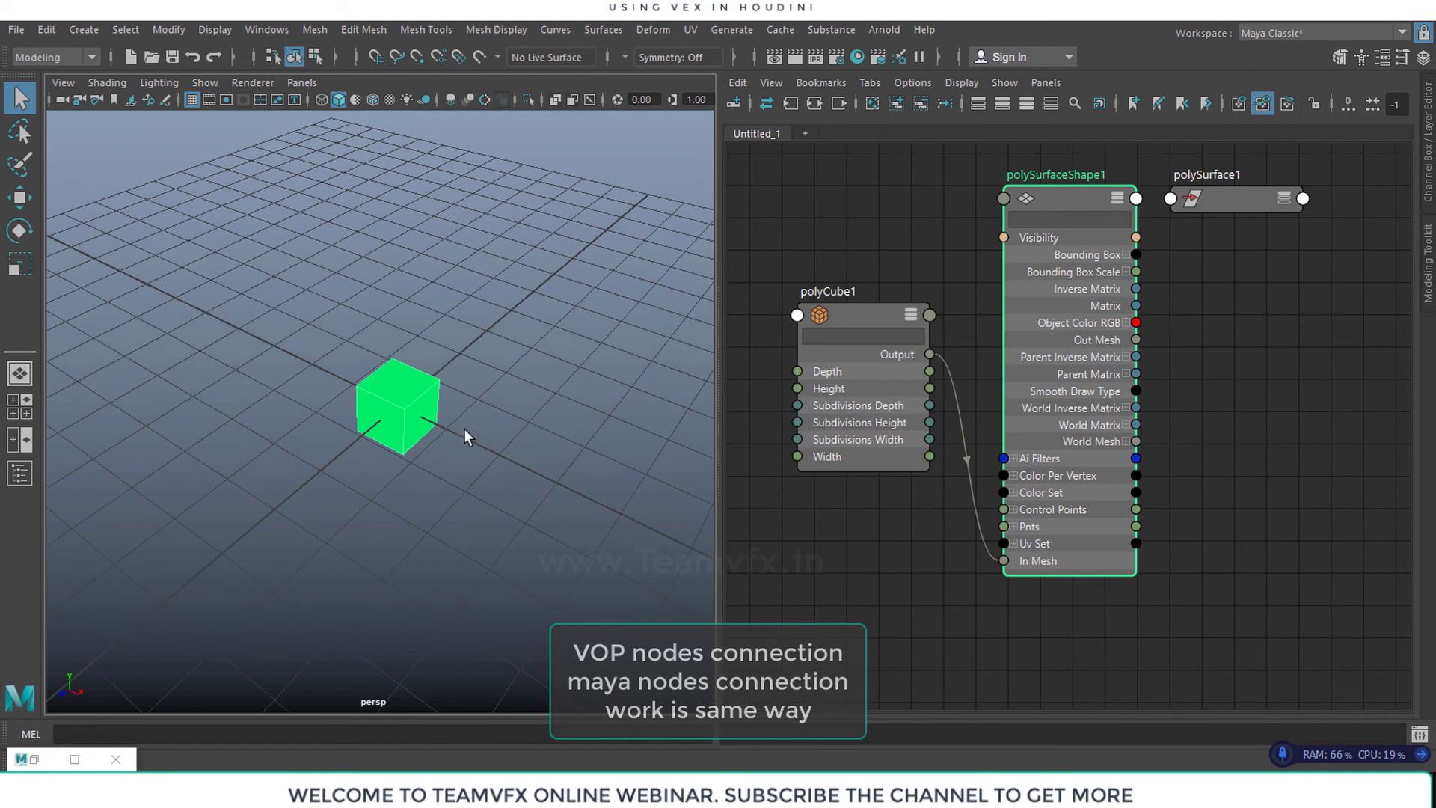
pyautogui.keyDown('alt'); pyautogui.moveTo(445, 417); pyautogui.dragTo(371, 409, button='right'); pyautogui.keyUp('alt')
pyautogui.keyDown('alt'); pyautogui.moveTo(396, 419); pyautogui.dragTo(310, 425, button='middle'); pyautogui.keyUp('alt')
pyautogui.keyDown('alt'); pyautogui.moveTo(346, 413); pyautogui.dragTo(249, 414, button='right'); pyautogui.keyUp('alt')
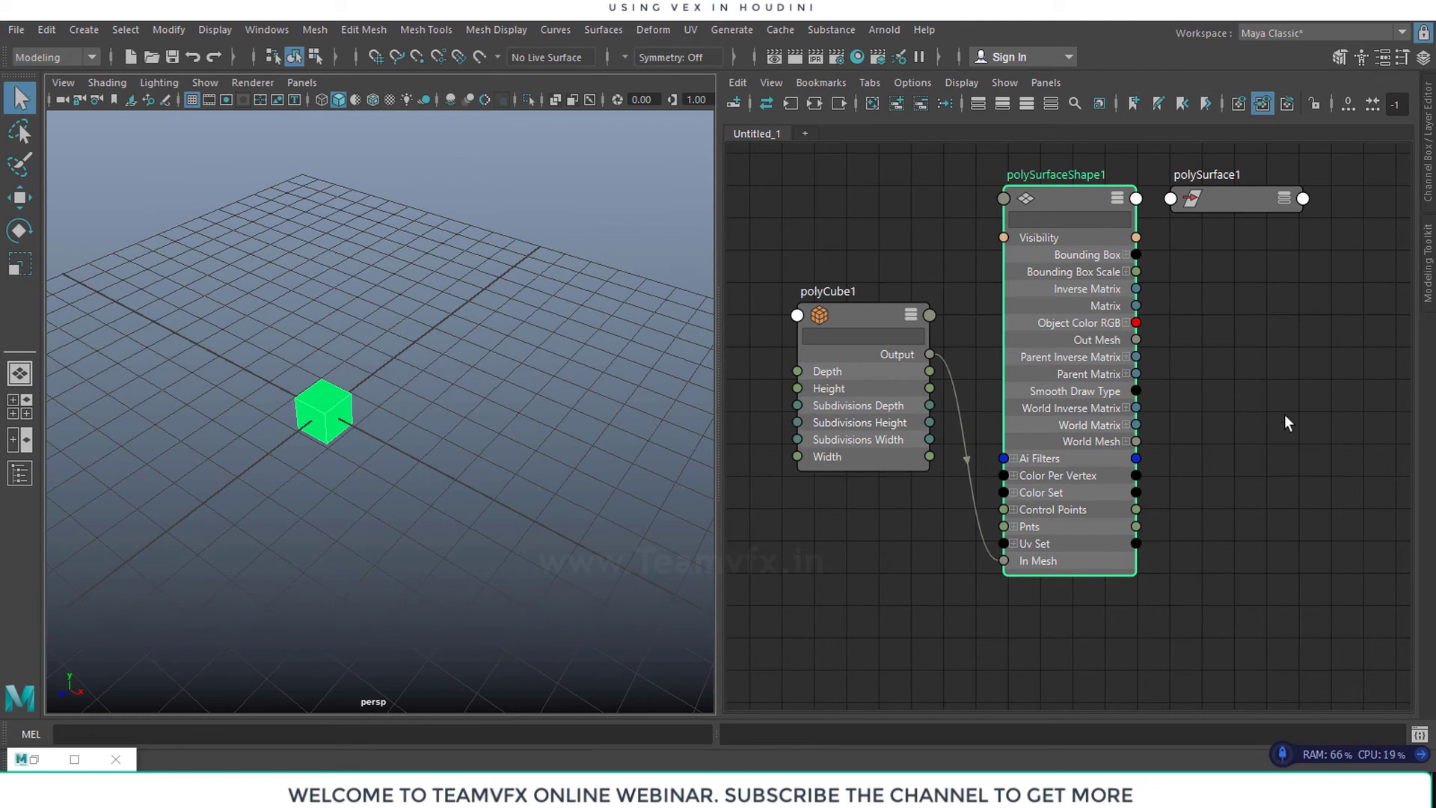
# Create a lambert material node beside the mesh nodes and spread lambert2 and its shading group lambert2SG apart
pyautogui.keyDown('alt'); pyautogui.moveTo(1280, 355); pyautogui.dragTo(1128, 404, button='middle'); pyautogui.keyUp('alt')
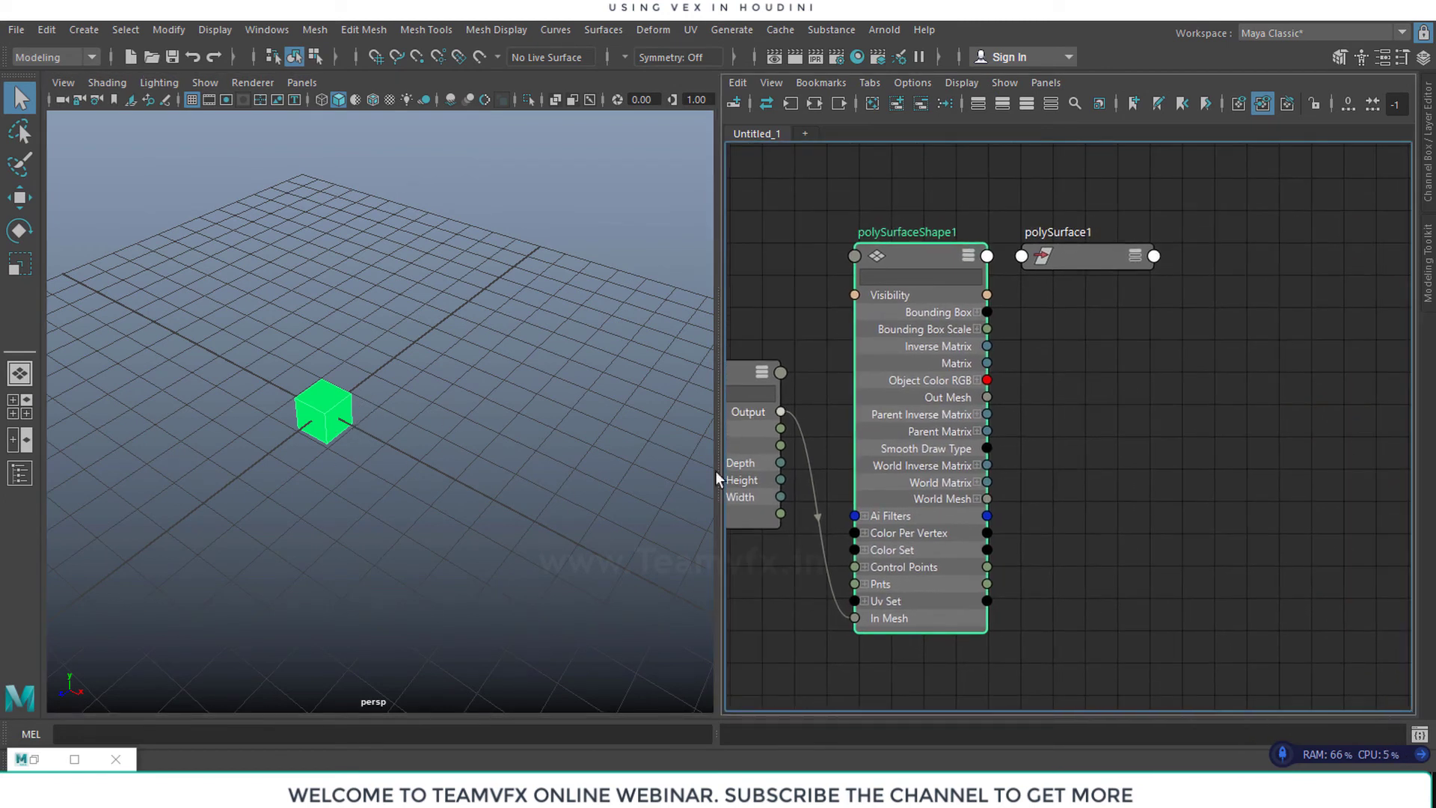
pyautogui.keyDown('alt'); pyautogui.moveTo(1164, 423); pyautogui.dragTo(1137, 394, button='middle'); pyautogui.keyUp('alt')
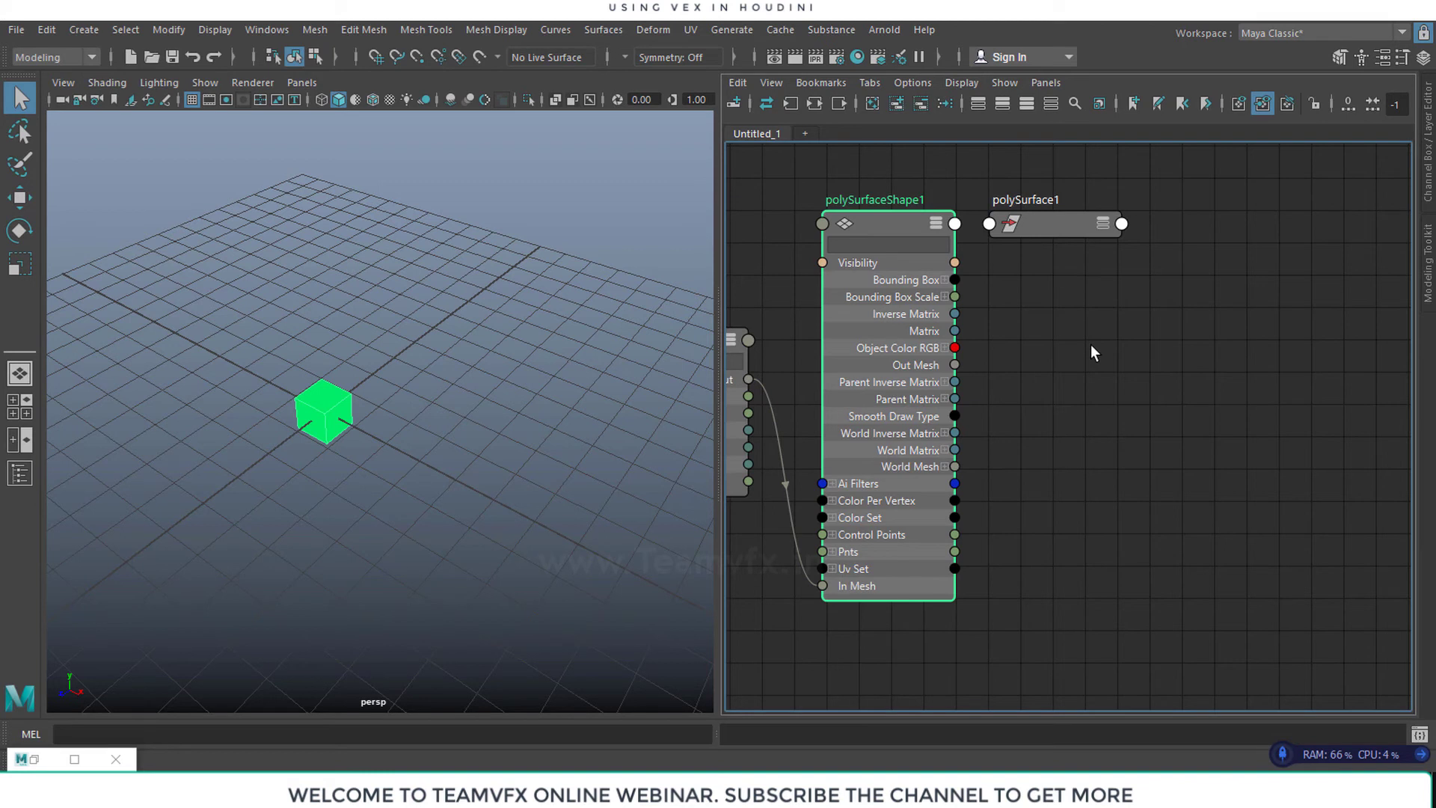
pyautogui.press('Tab')
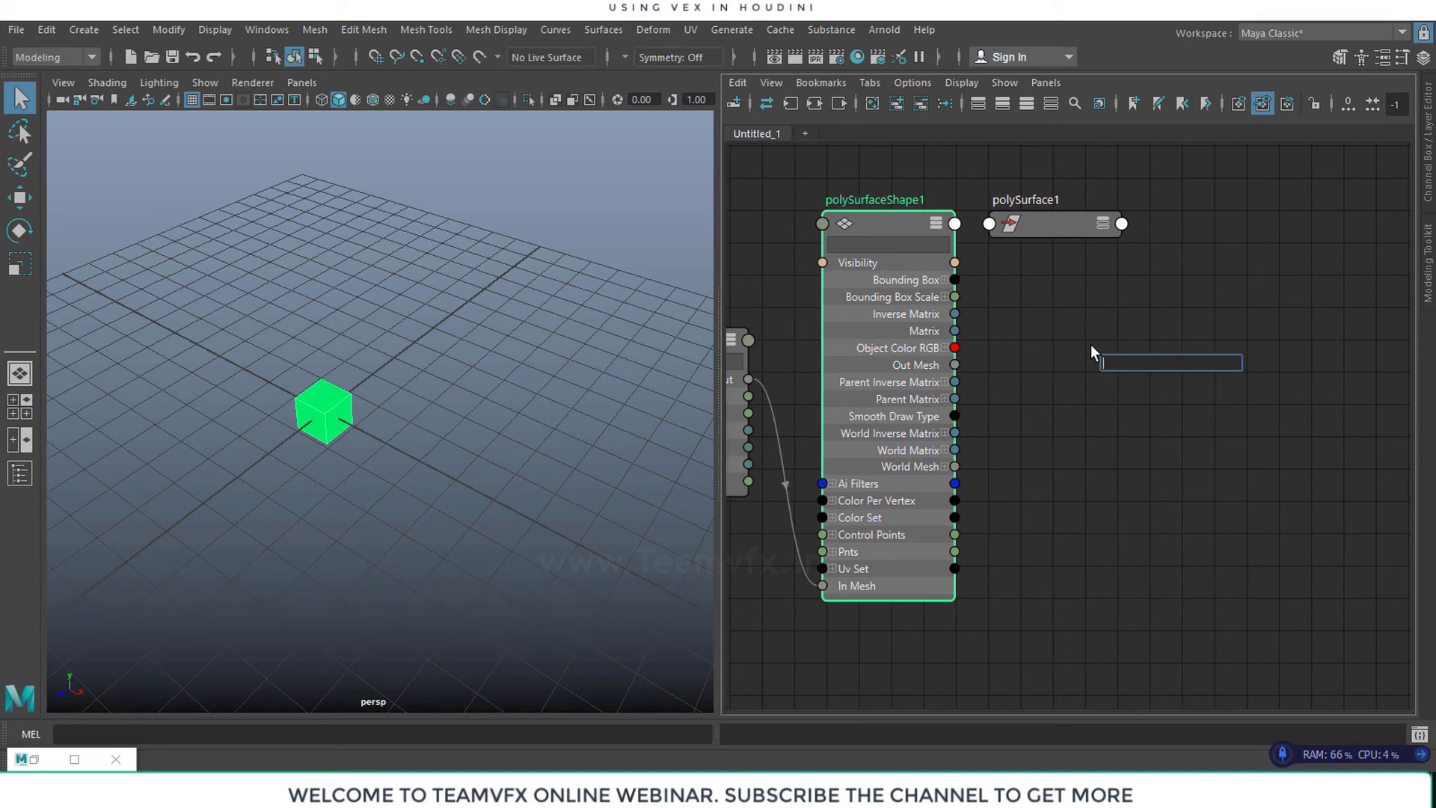
pyautogui.write('lamber')
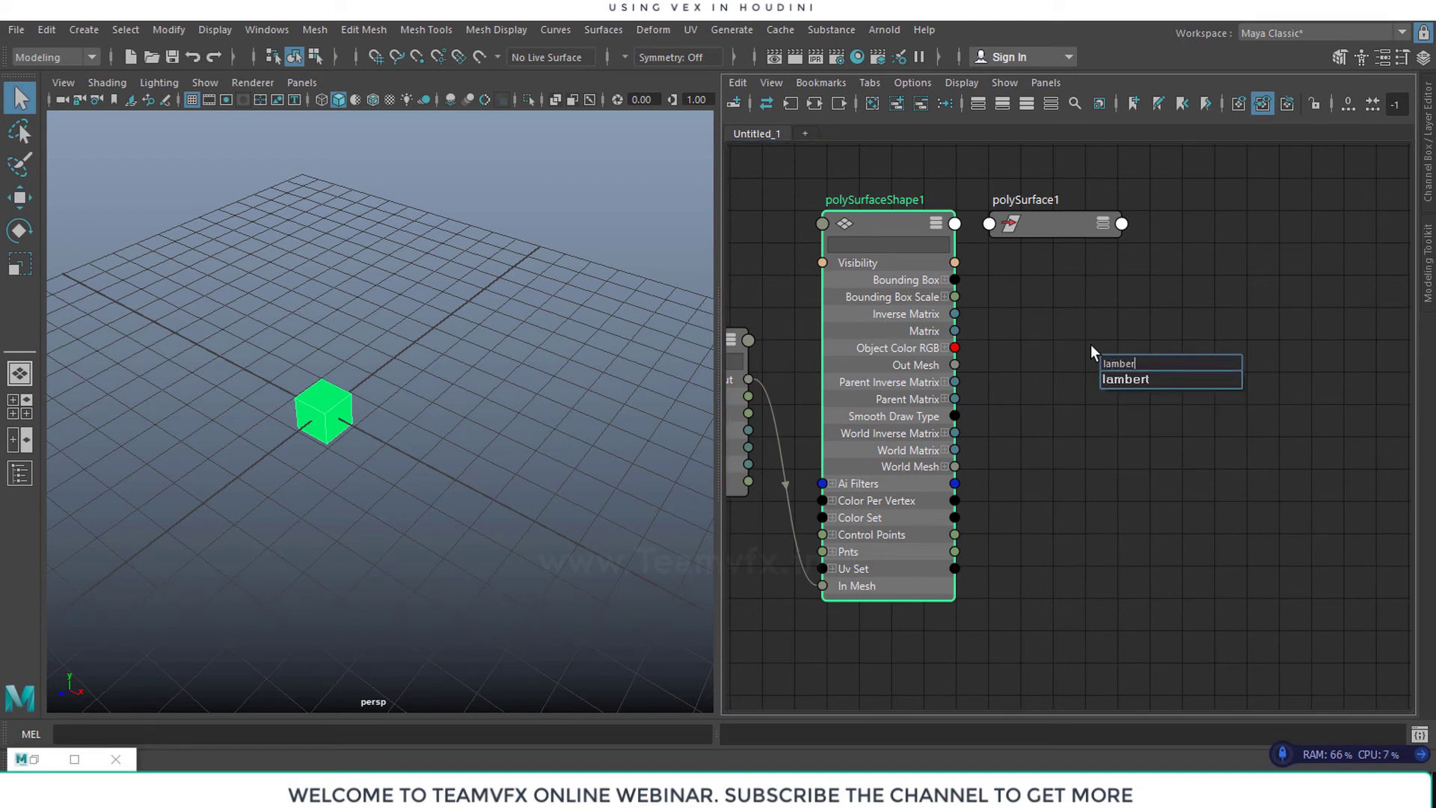
pyautogui.click(1138, 377)
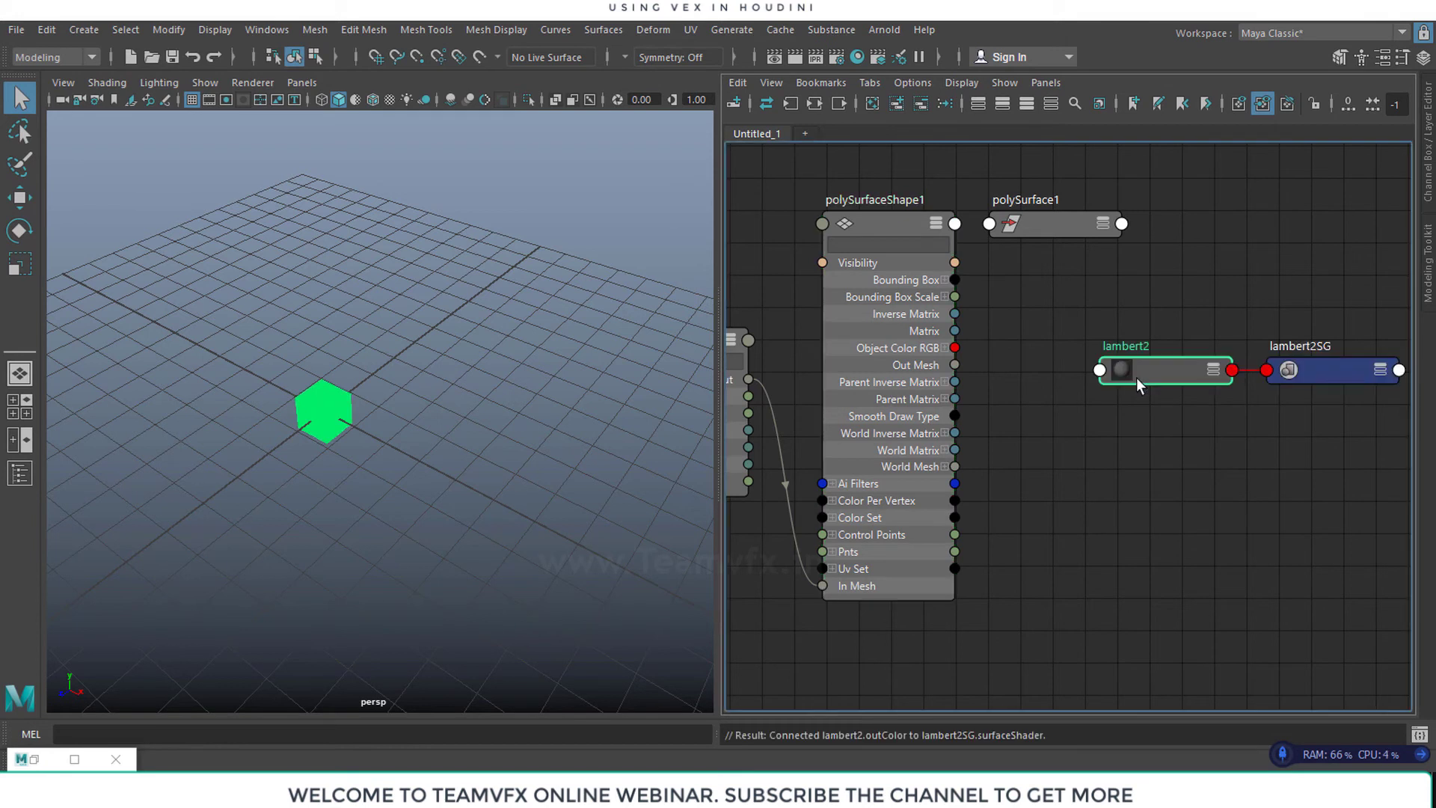
pyautogui.moveTo(1173, 377); pyautogui.dragTo(1158, 464)
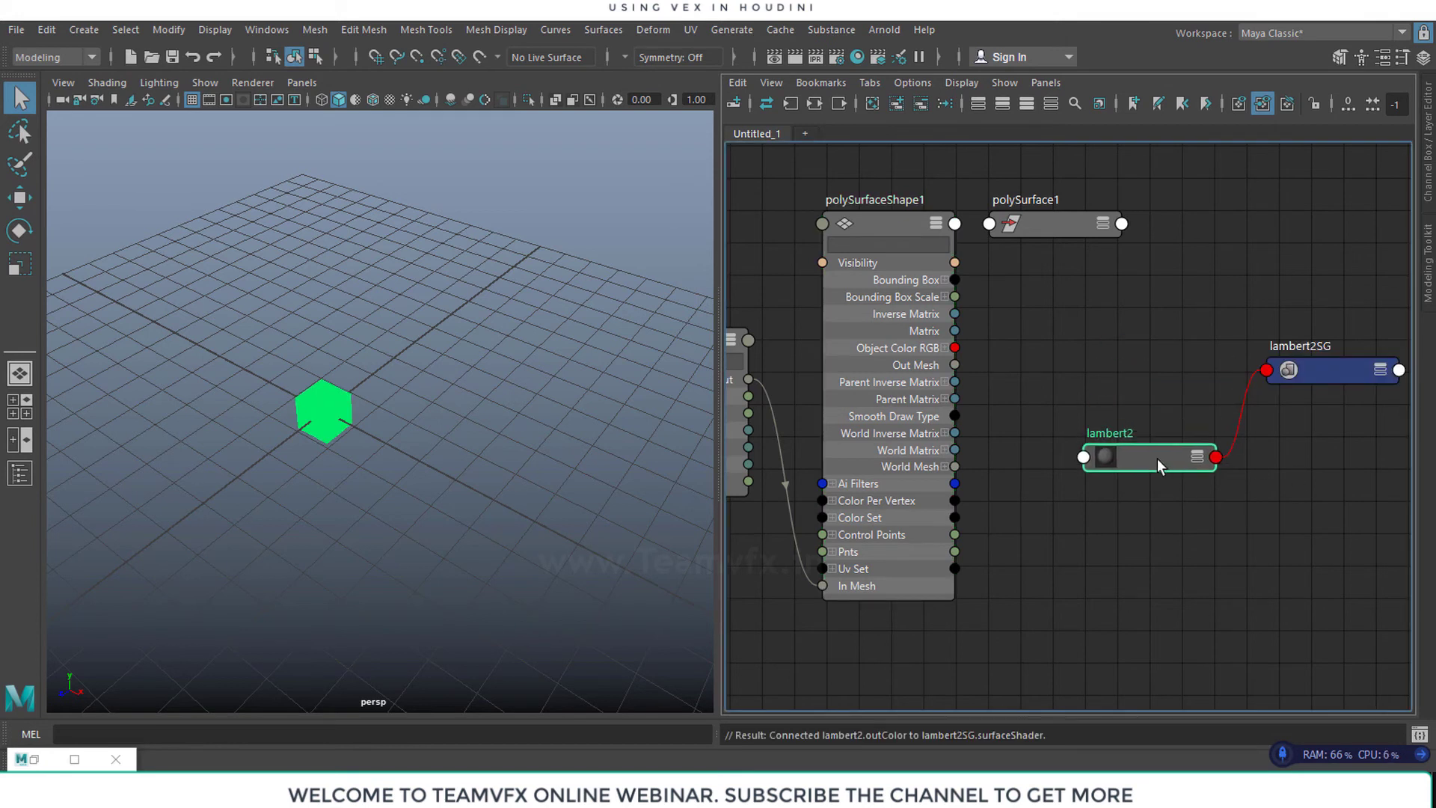
pyautogui.click(1313, 369)
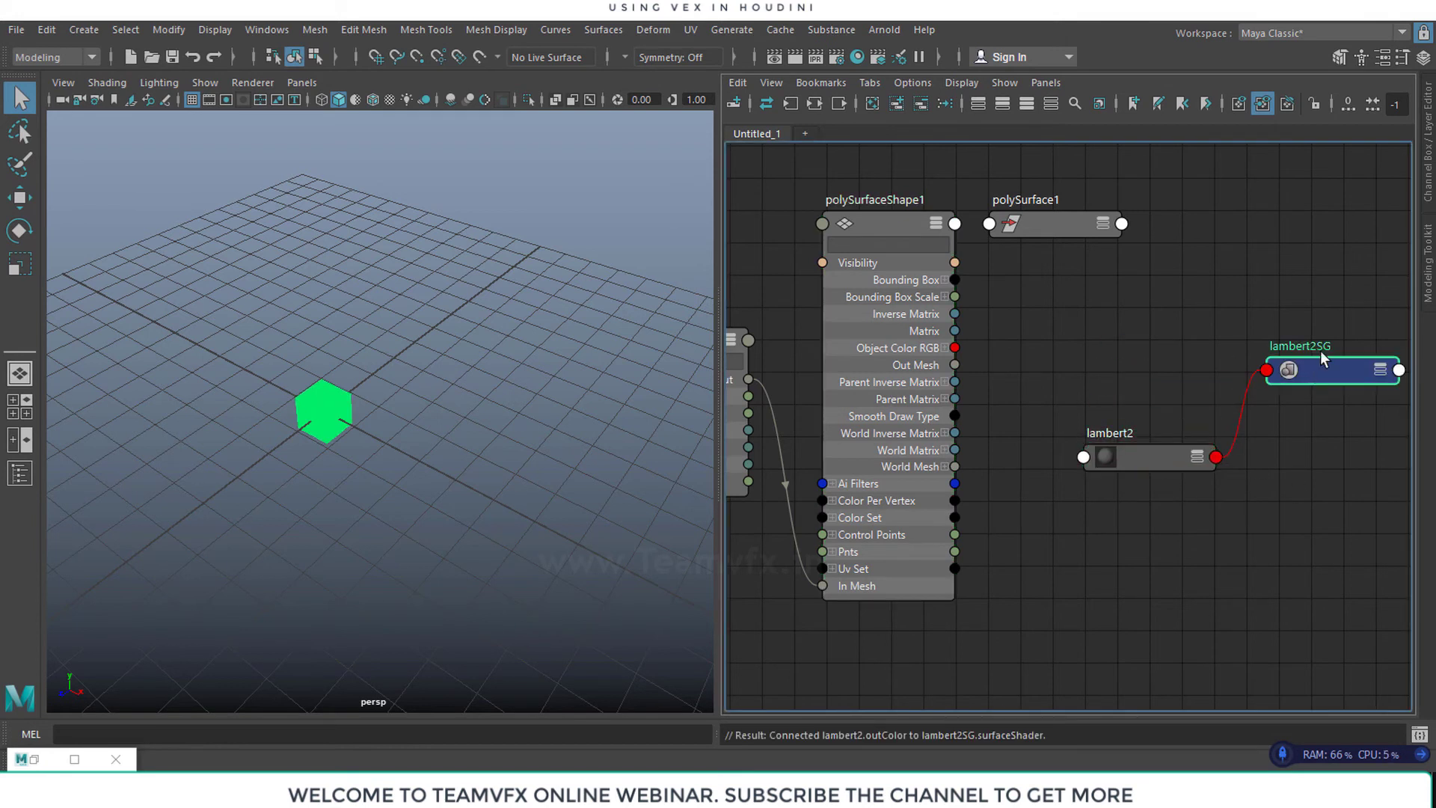
pyautogui.moveTo(1314, 367); pyautogui.dragTo(1323, 343)
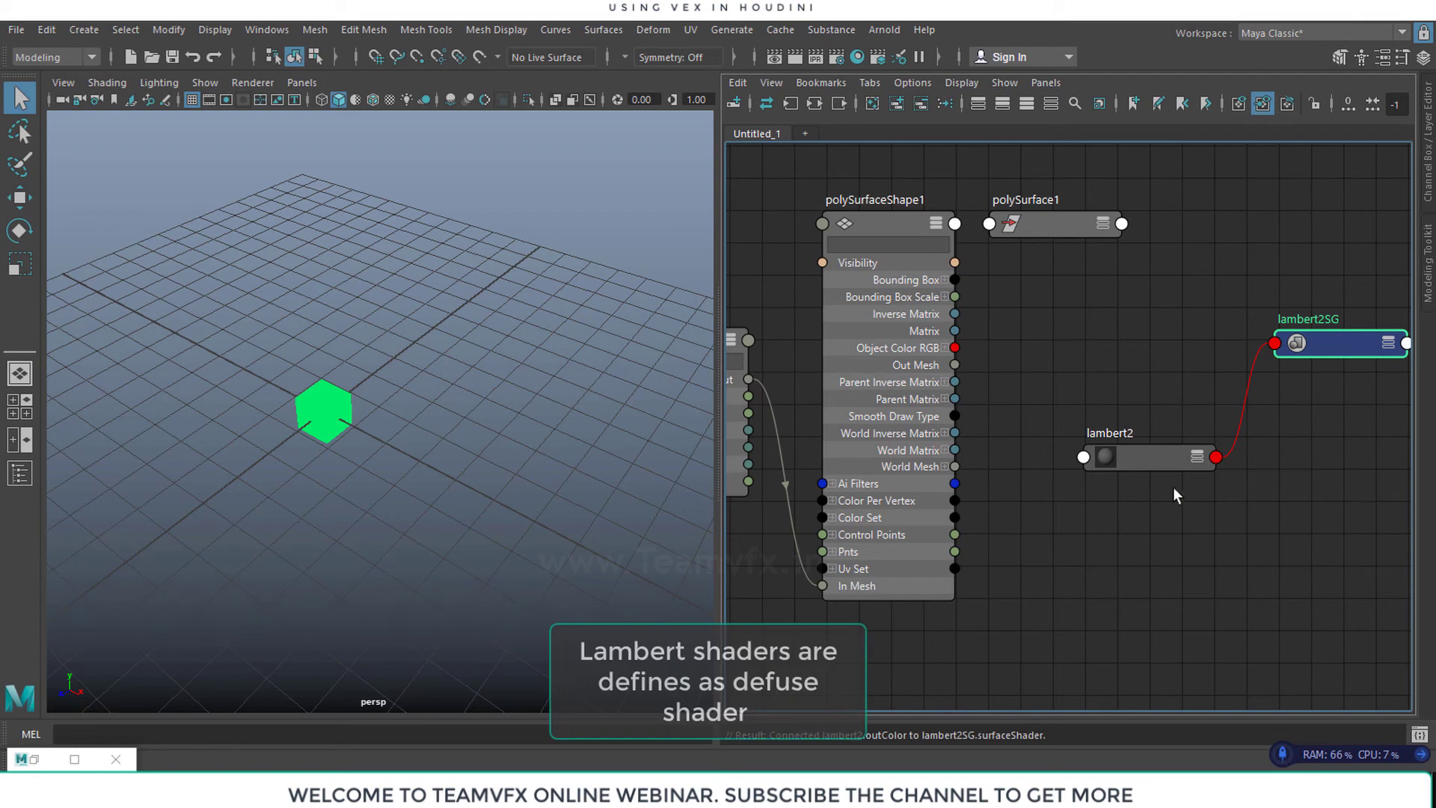
# Try to assign the lambert2 material to the viewport selection while only the material node is selected
pyautogui.click(1144, 456)
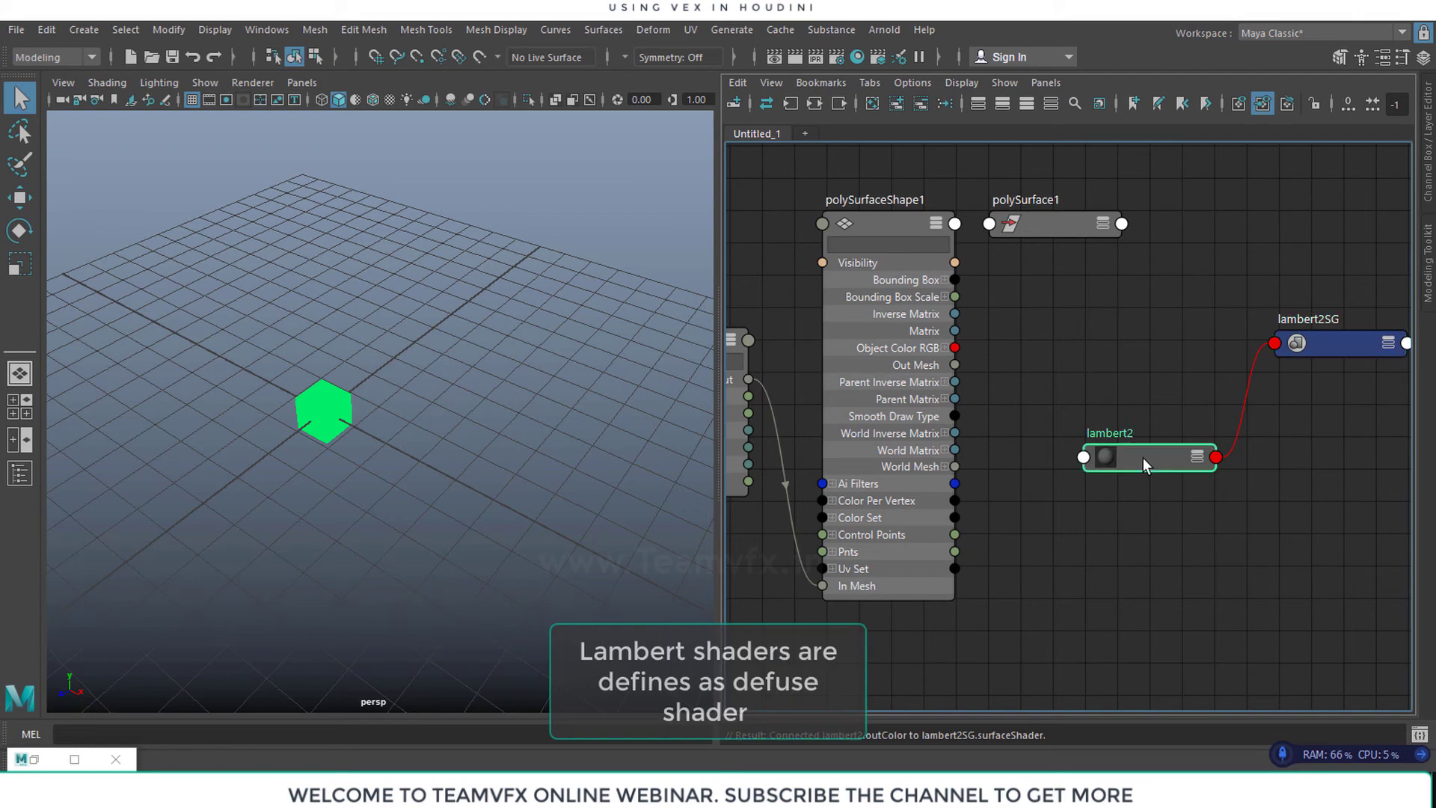
pyautogui.middleClick(1138, 457)
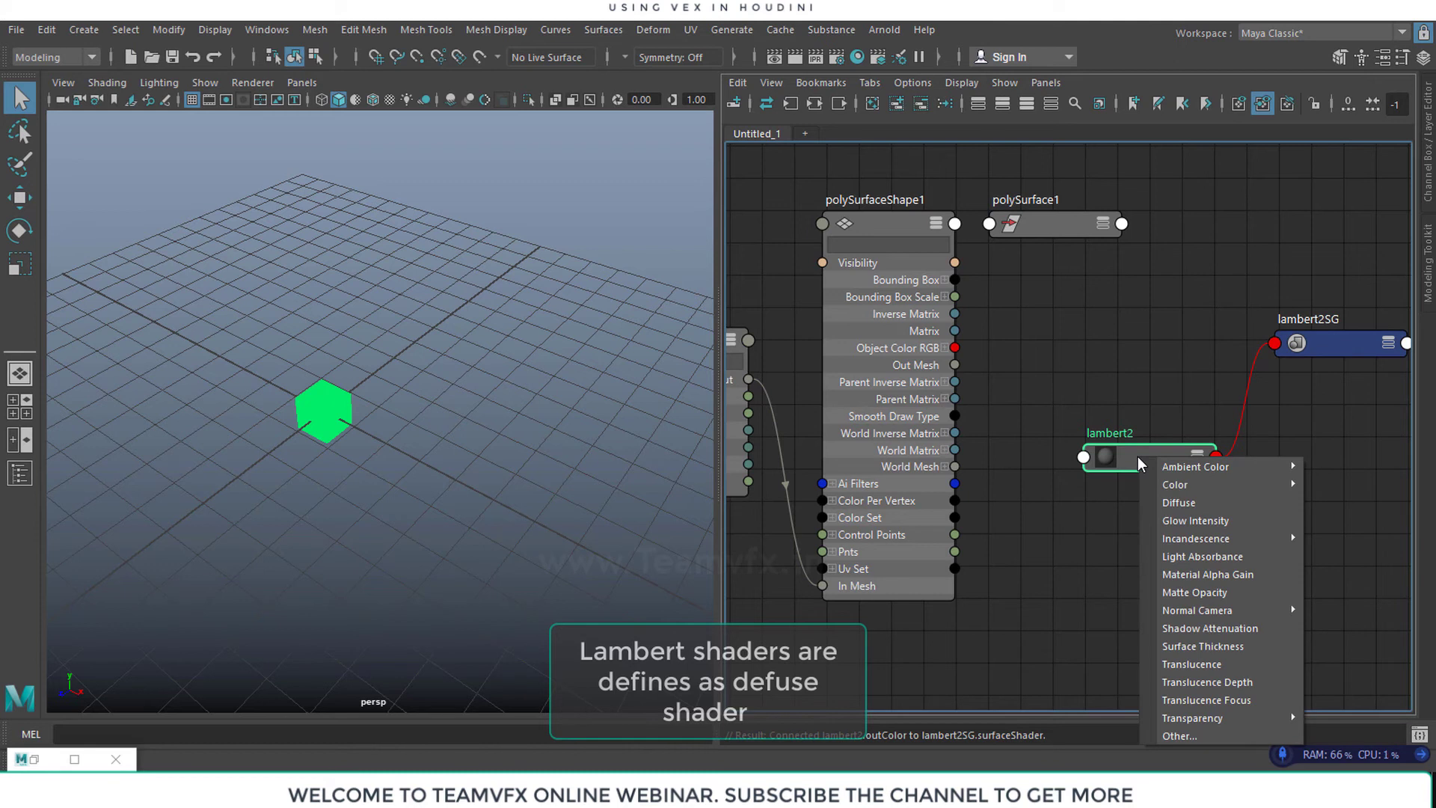
pyautogui.click(1133, 456)
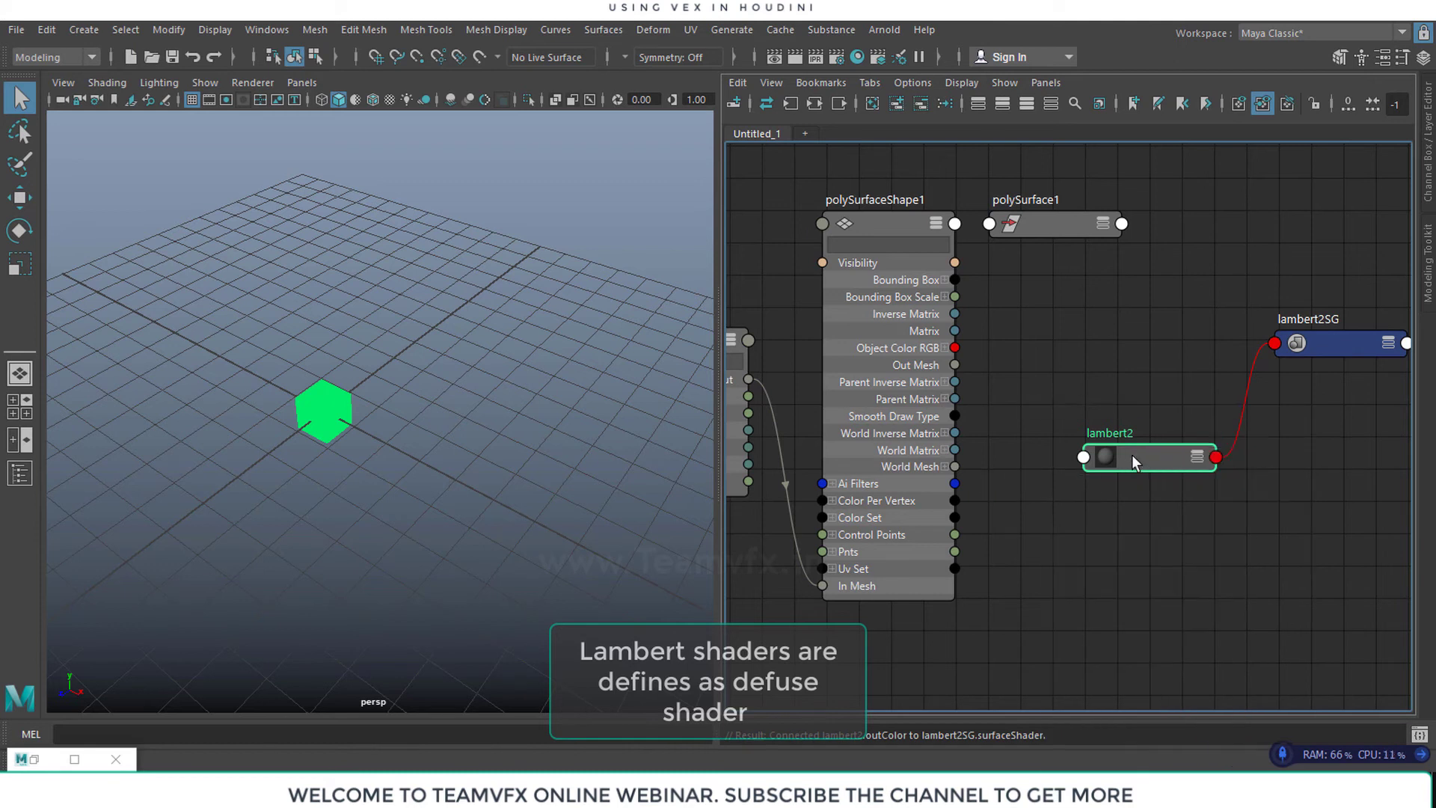
pyautogui.rightClick(1132, 455)
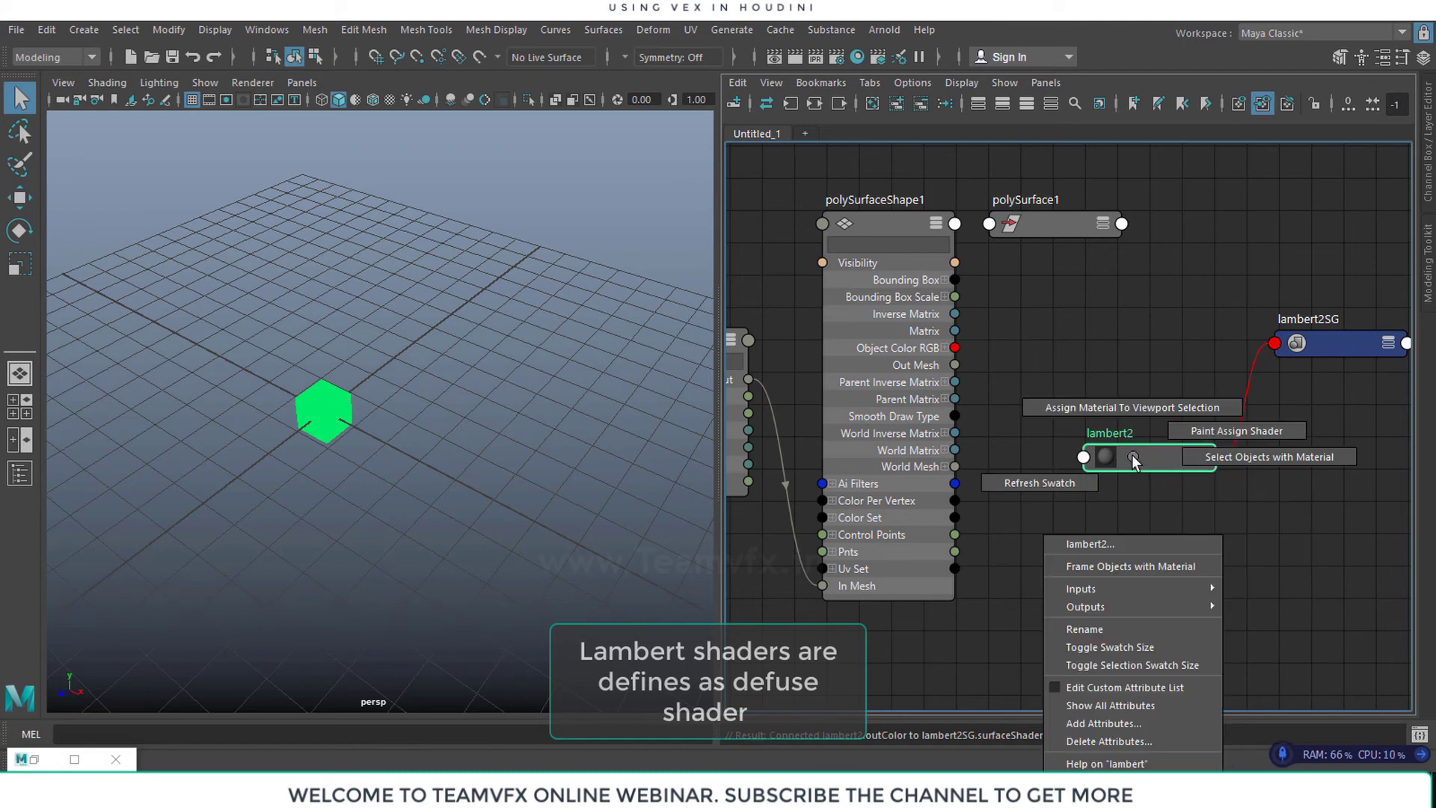
pyautogui.click(1125, 407)
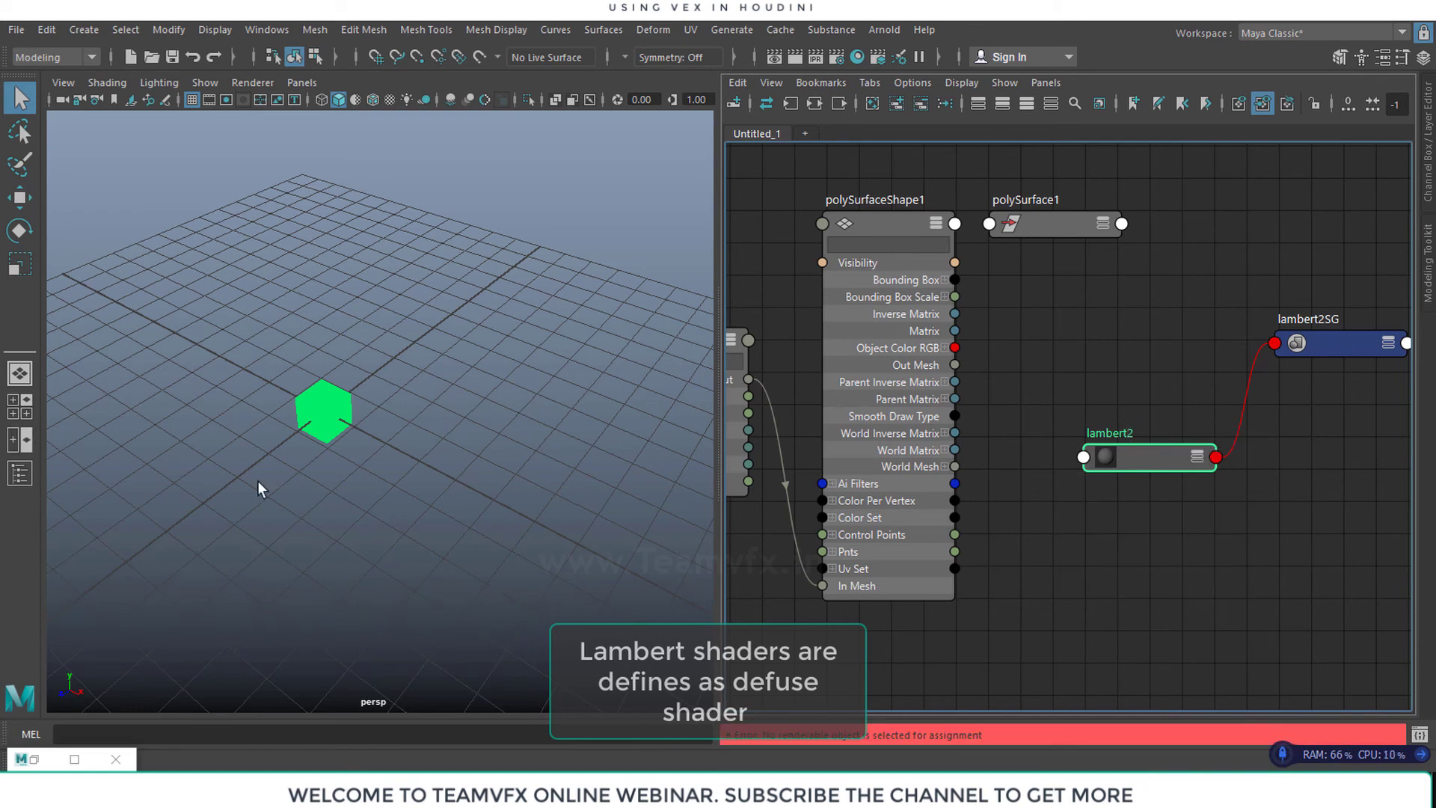
# Select the cube's polySurface1 transform, assign the lambert2 material to it and inspect the shaded cube up close
pyautogui.click(332, 405)
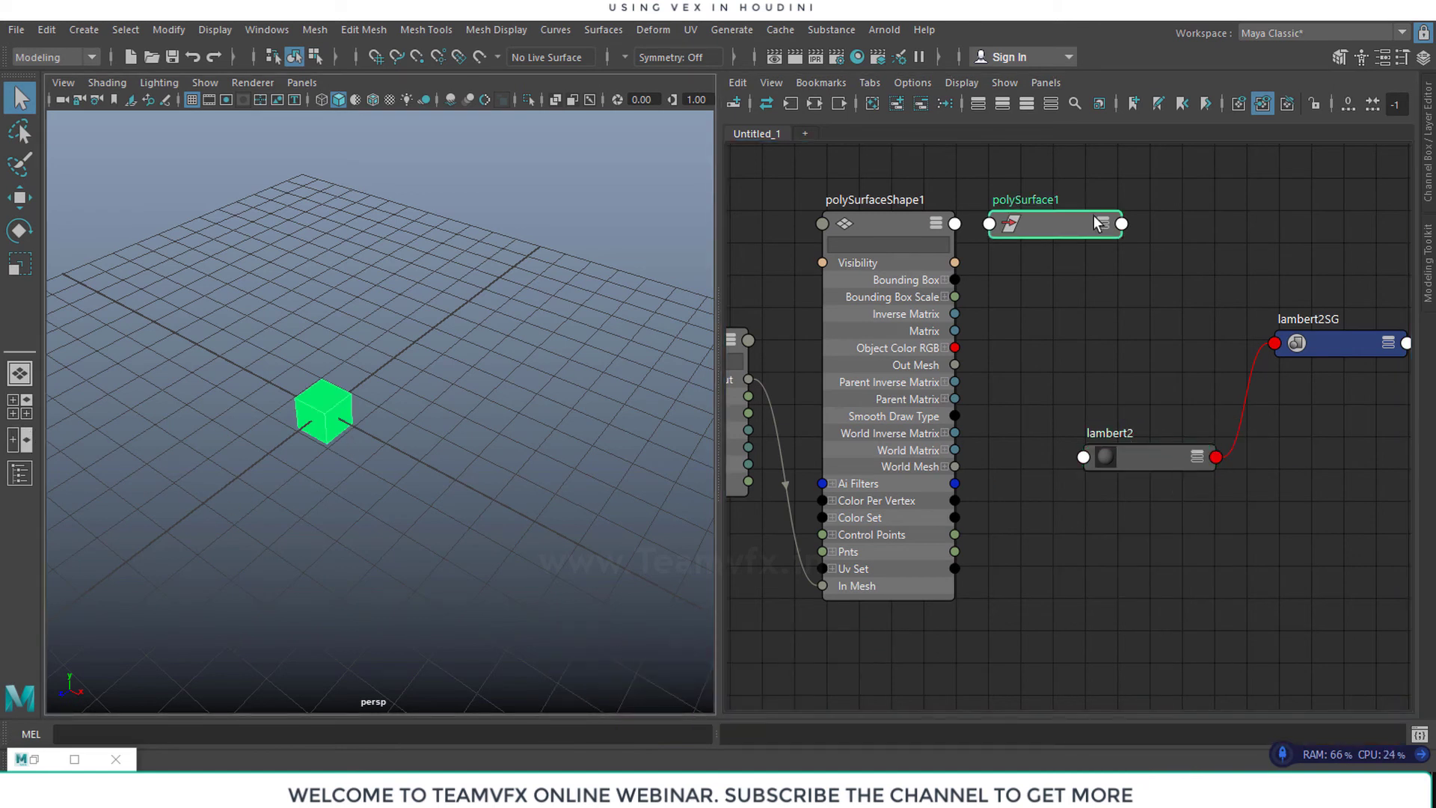
pyautogui.click(1057, 225)
pyautogui.moveTo(1140, 455); pyautogui.dragTo(1139, 408, button='right')
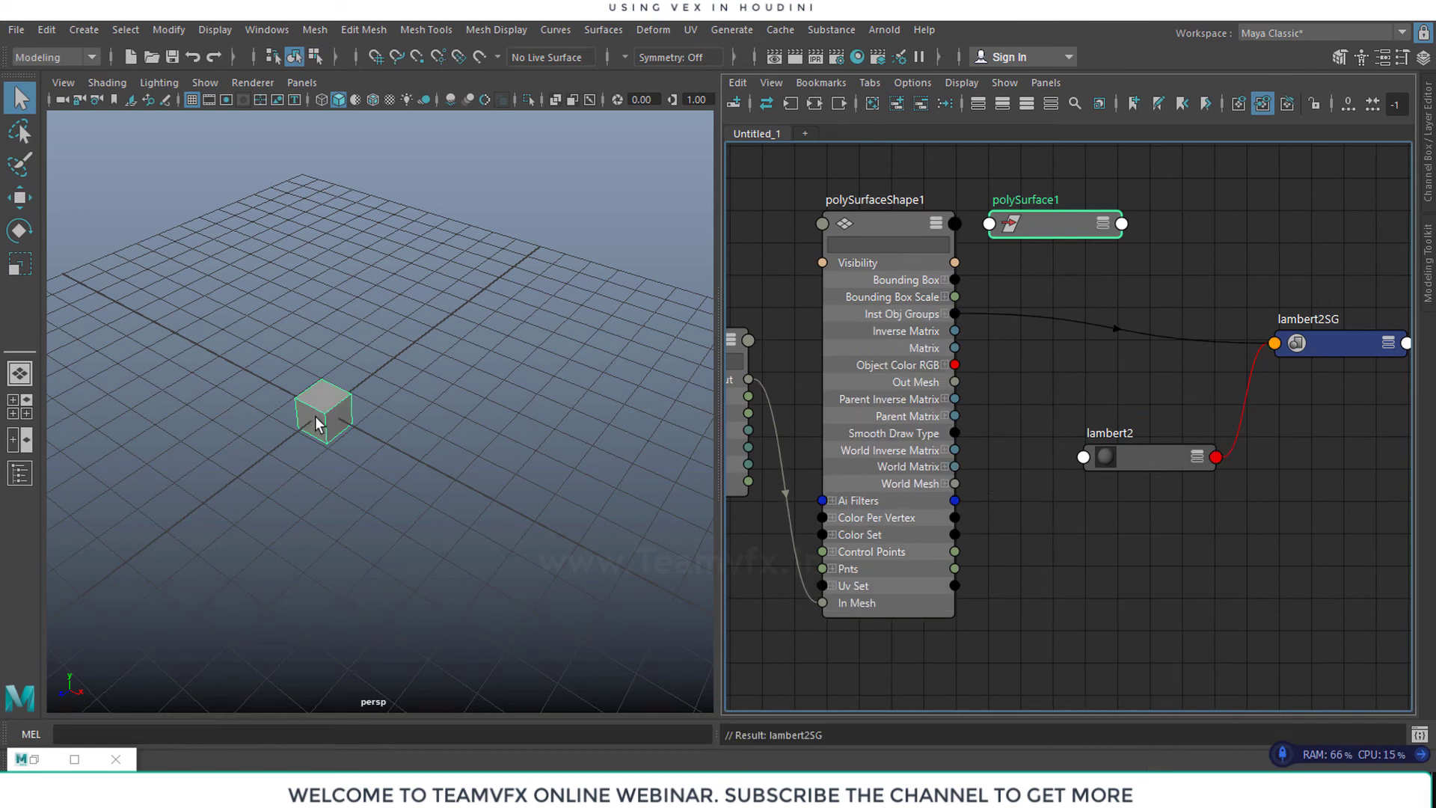
pyautogui.moveTo(322, 432)
pyautogui.keyDown('alt'); pyautogui.mouseDown()
pyautogui.moveTo(339, 419)
pyautogui.moveTo(346, 375)
pyautogui.moveTo(308, 407)
pyautogui.moveTo(327, 420)
pyautogui.mouseUp(); pyautogui.keyUp('alt')
pyautogui.scroll(5, 334, 436)
pyautogui.keyDown('alt'); pyautogui.moveTo(335, 441); pyautogui.dragTo(479, 413, button='middle'); pyautogui.keyUp('alt')
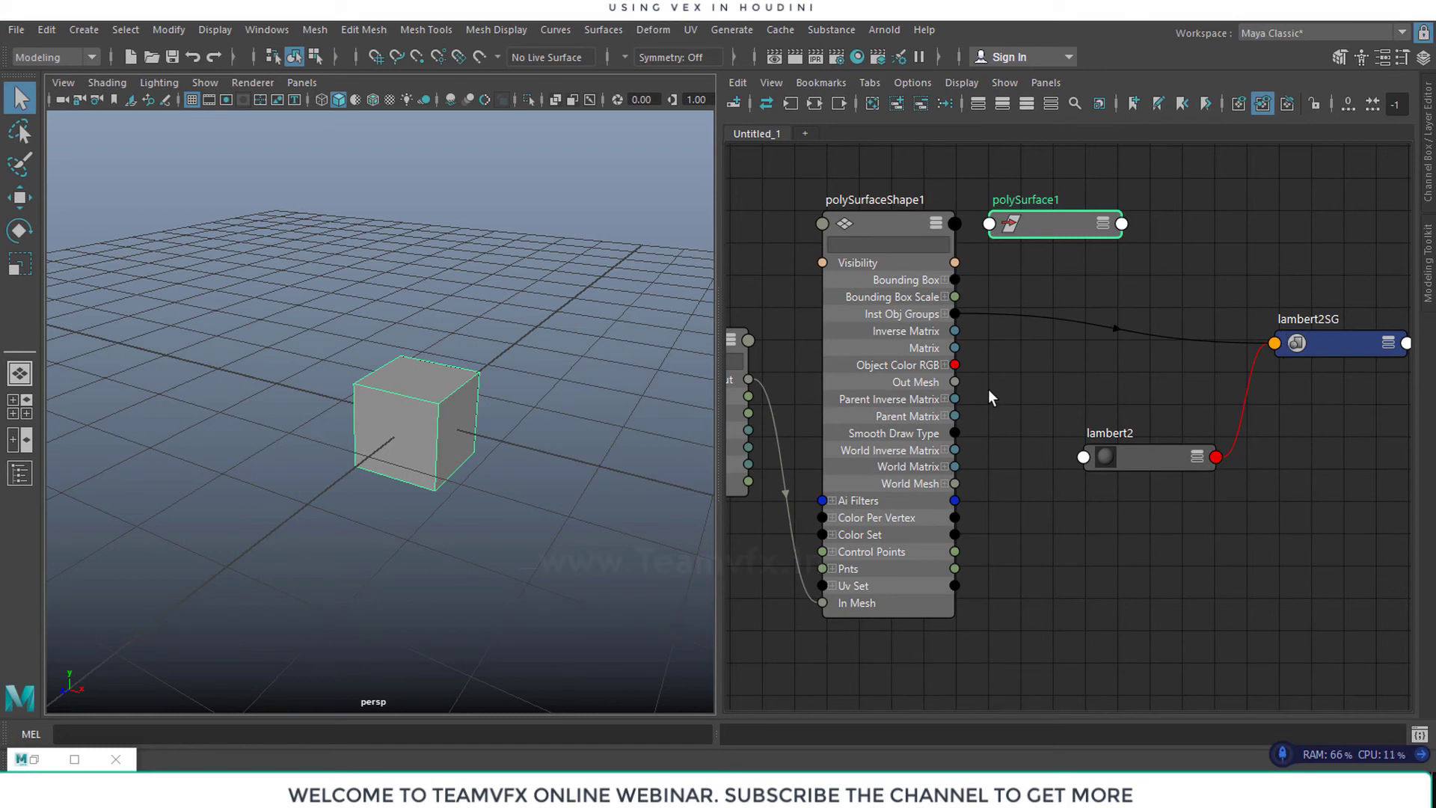
# Open the Hypergraph connections view, enlarge it and spread out its nodes to examine the dependency graph, then close it
pyautogui.moveTo(991, 392)
pyautogui.keyDown('alt'); pyautogui.mouseDown(button='middle')
pyautogui.moveTo(998, 489)
pyautogui.moveTo(1001, 403)
pyautogui.mouseUp(button='middle'); pyautogui.keyUp('alt')
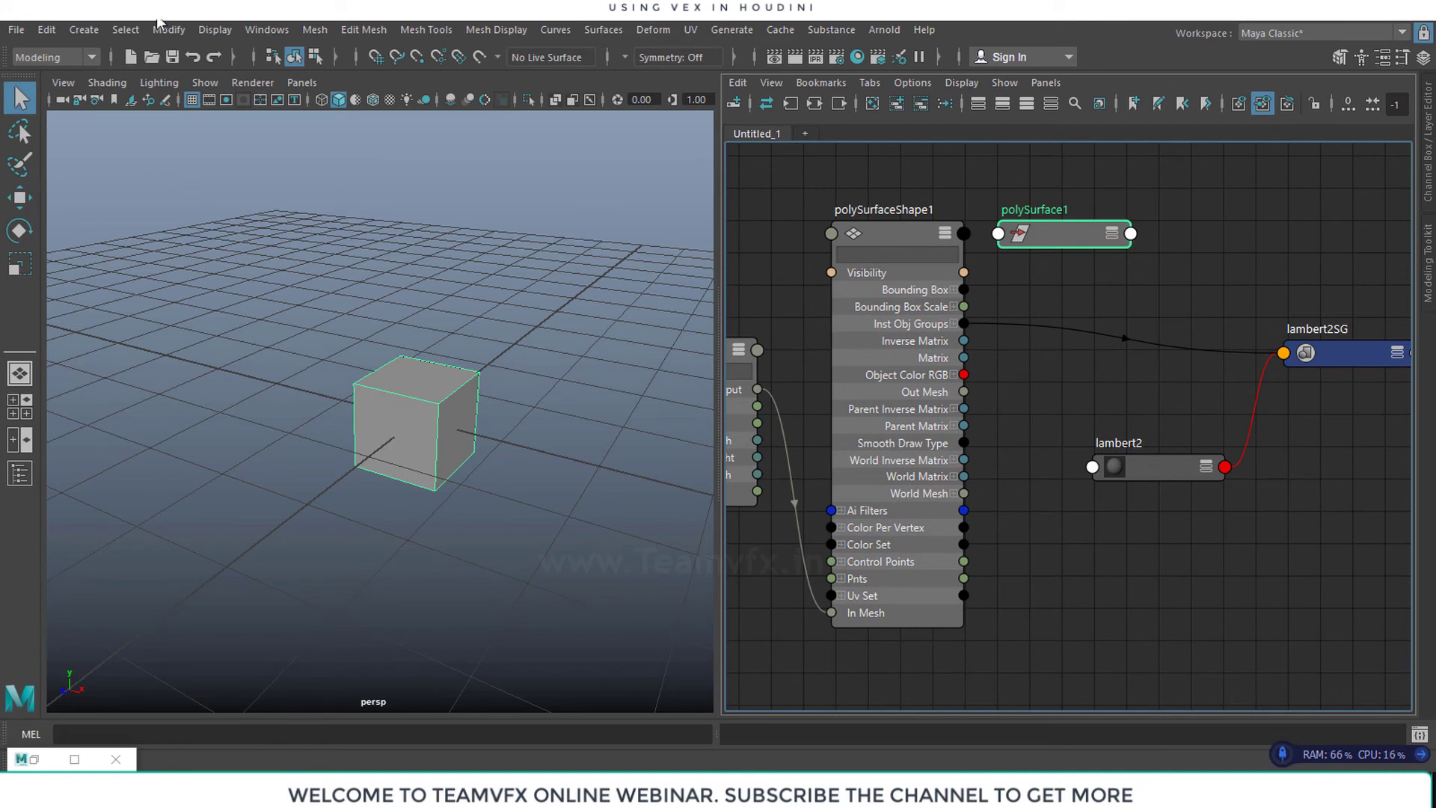
pyautogui.click(259, 30)
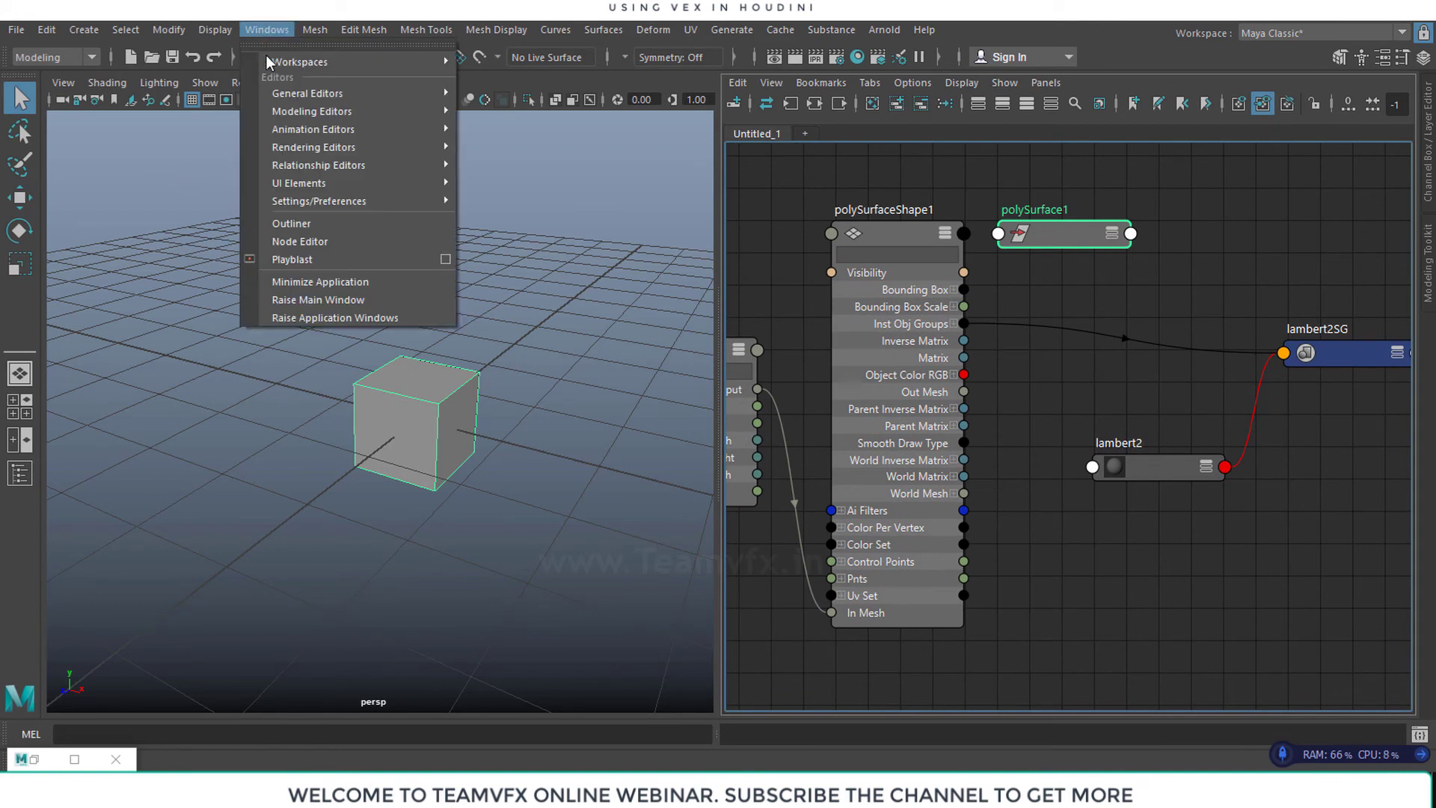
pyautogui.moveTo(359, 114)
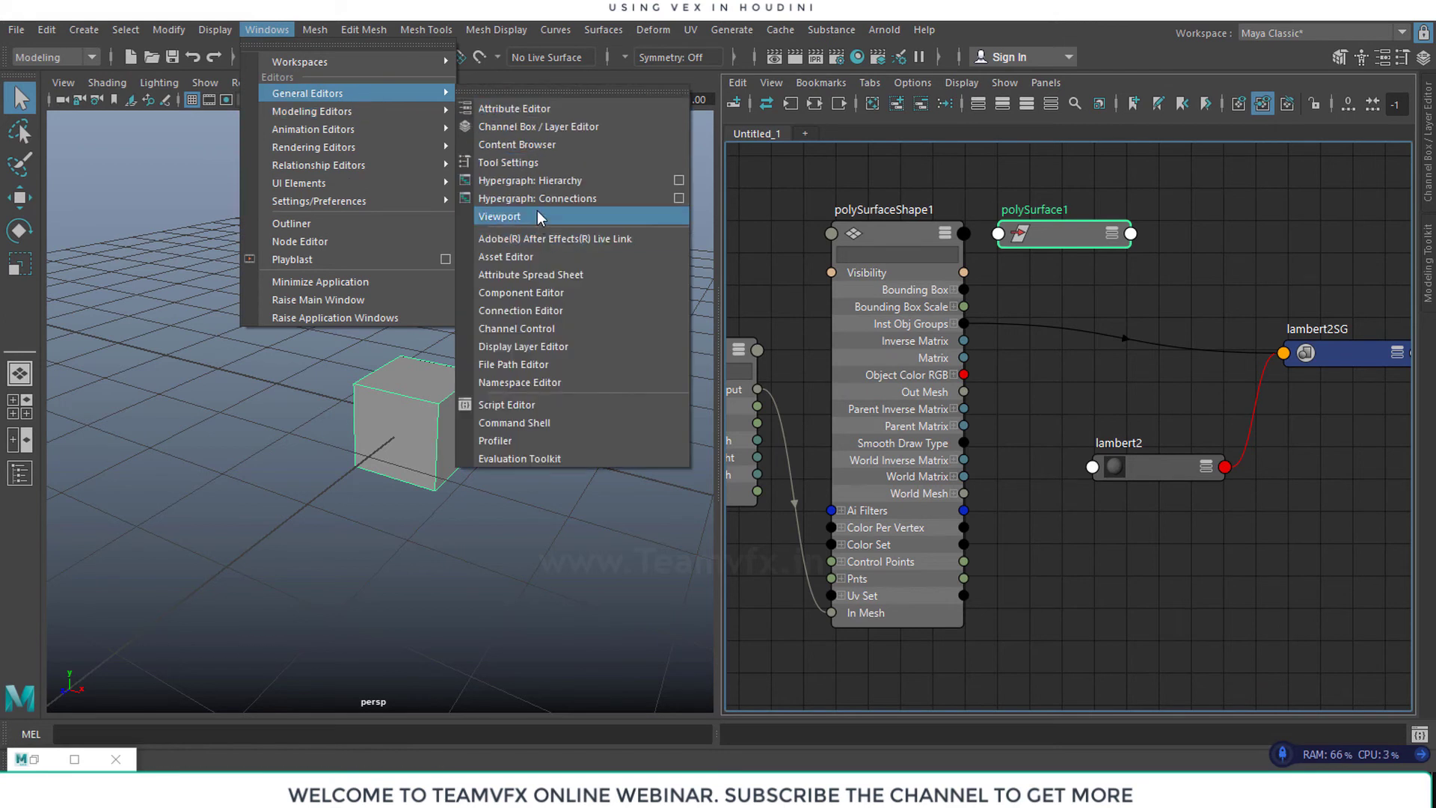
pyautogui.click(532, 196)
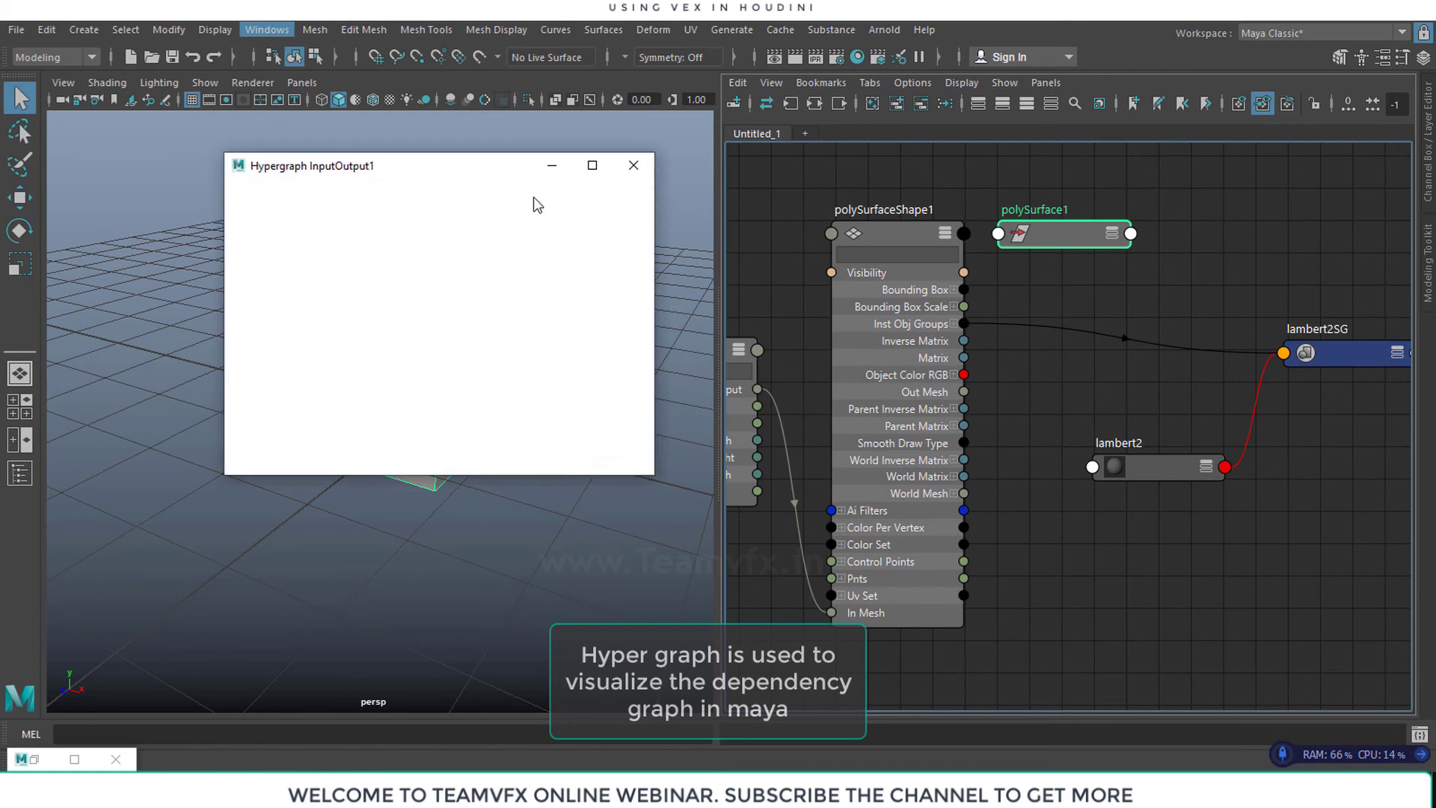
pyautogui.moveTo(652, 476); pyautogui.dragTo(867, 679)
pyautogui.moveTo(574, 328); pyautogui.dragTo(651, 284)
pyautogui.moveTo(464, 323); pyautogui.dragTo(420, 464)
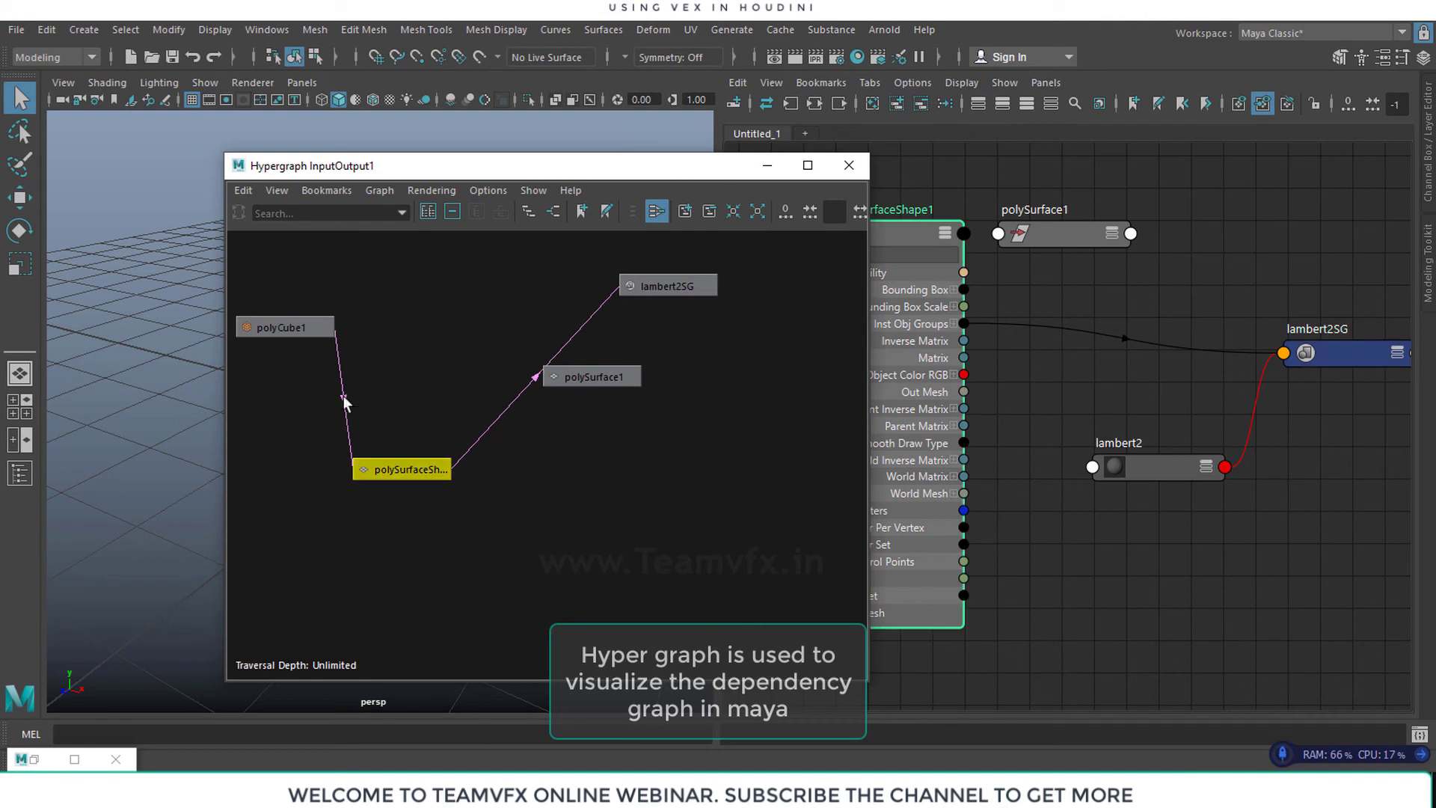
pyautogui.moveTo(1029, 397); pyautogui.dragTo(1054, 497, button='middle')
pyautogui.click(848, 165)
# Move the polyCube1 node farther from polySurfaceShape1, down and to the left in the graph
pyautogui.scroll(-5, 1038, 442)
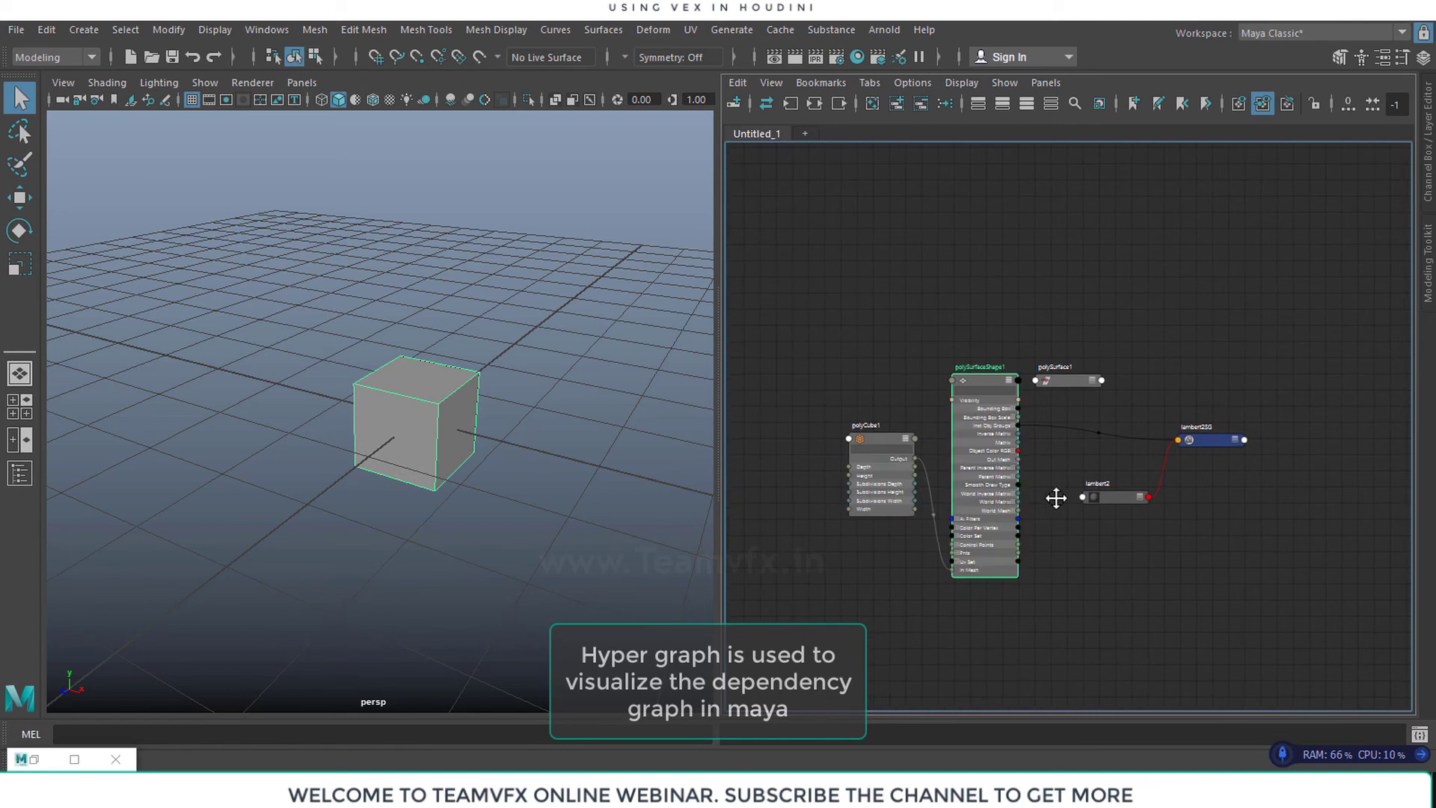
pyautogui.click(841, 474)
pyautogui.moveTo(841, 473); pyautogui.dragTo(840, 477)
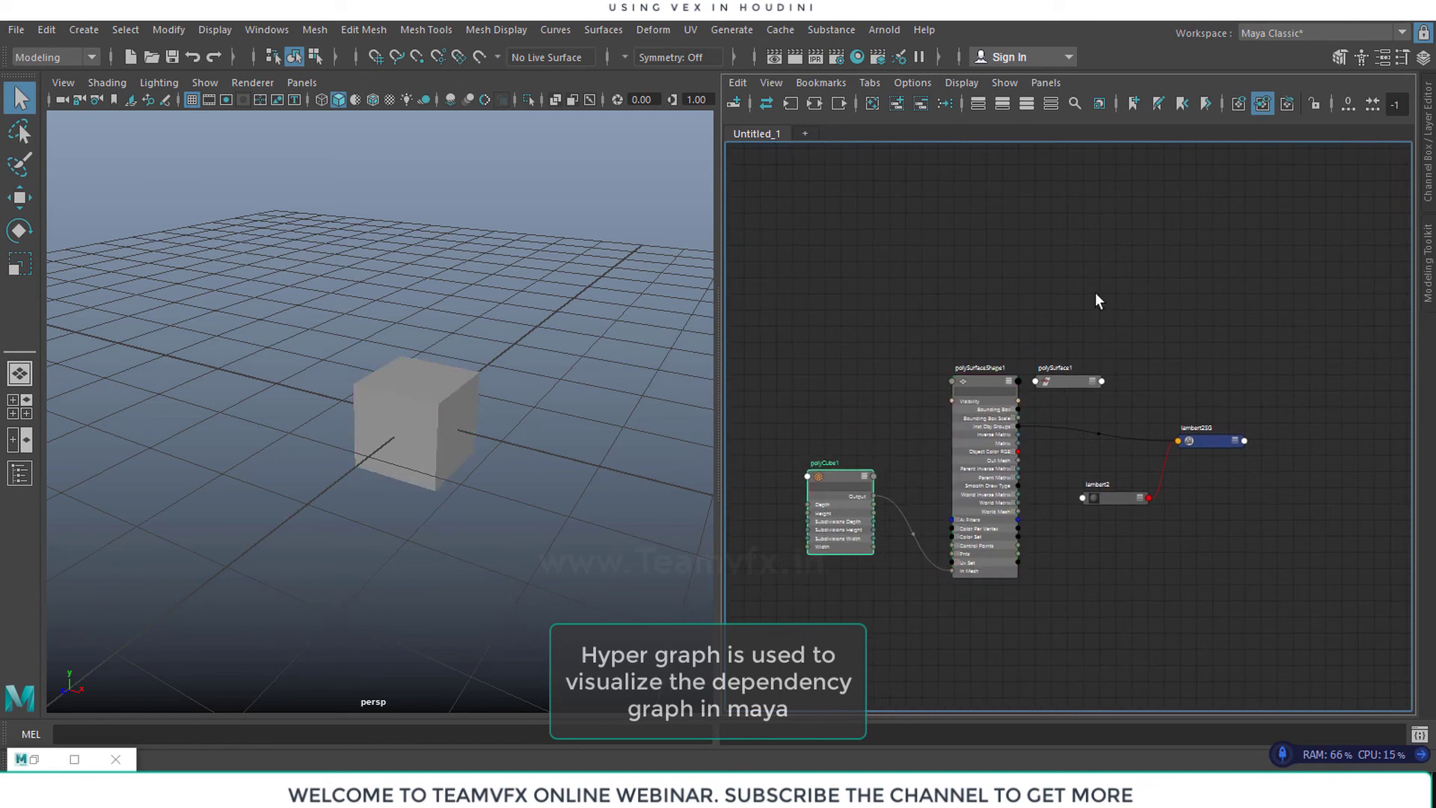
# Select the whole node network to review its connections through to lambert2SG, then clear the selection
pyautogui.moveTo(790, 280); pyautogui.dragTo(1237, 611)
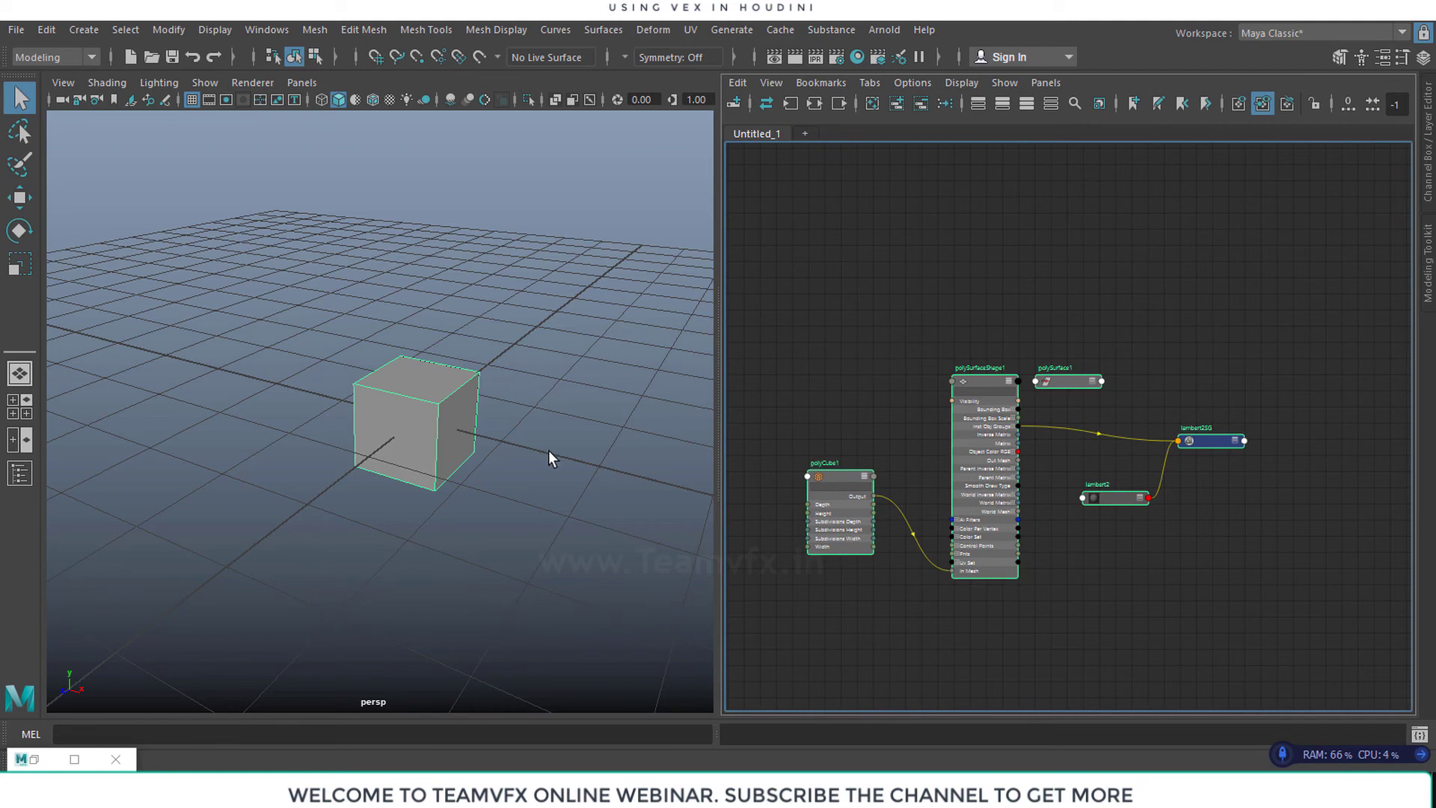
pyautogui.moveTo(1049, 468); pyautogui.dragTo(911, 472, button='middle')
pyautogui.keyDown('alt'); pyautogui.moveTo(928, 409); pyautogui.dragTo(950, 377, button='middle'); pyautogui.keyUp('alt')
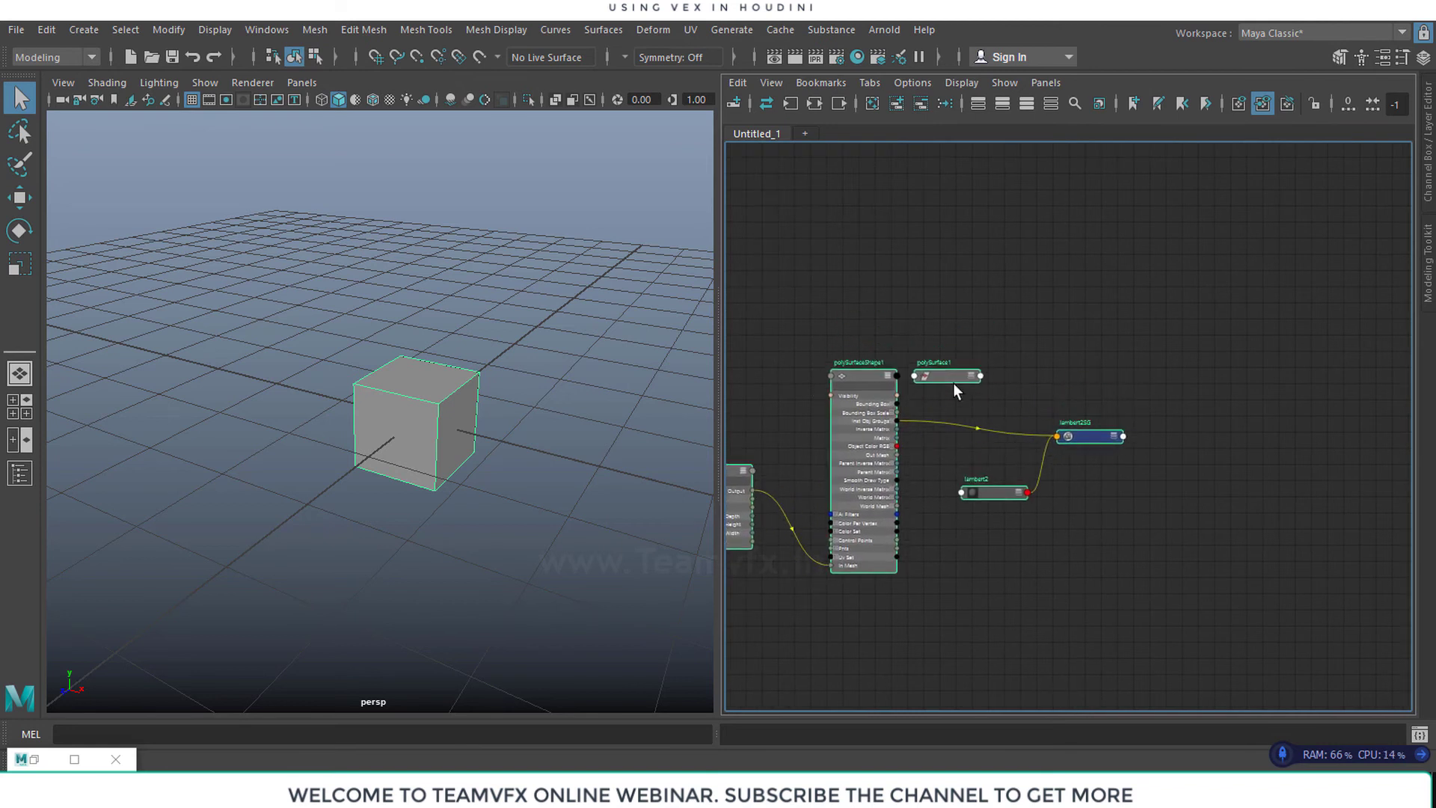
pyautogui.click(956, 392)
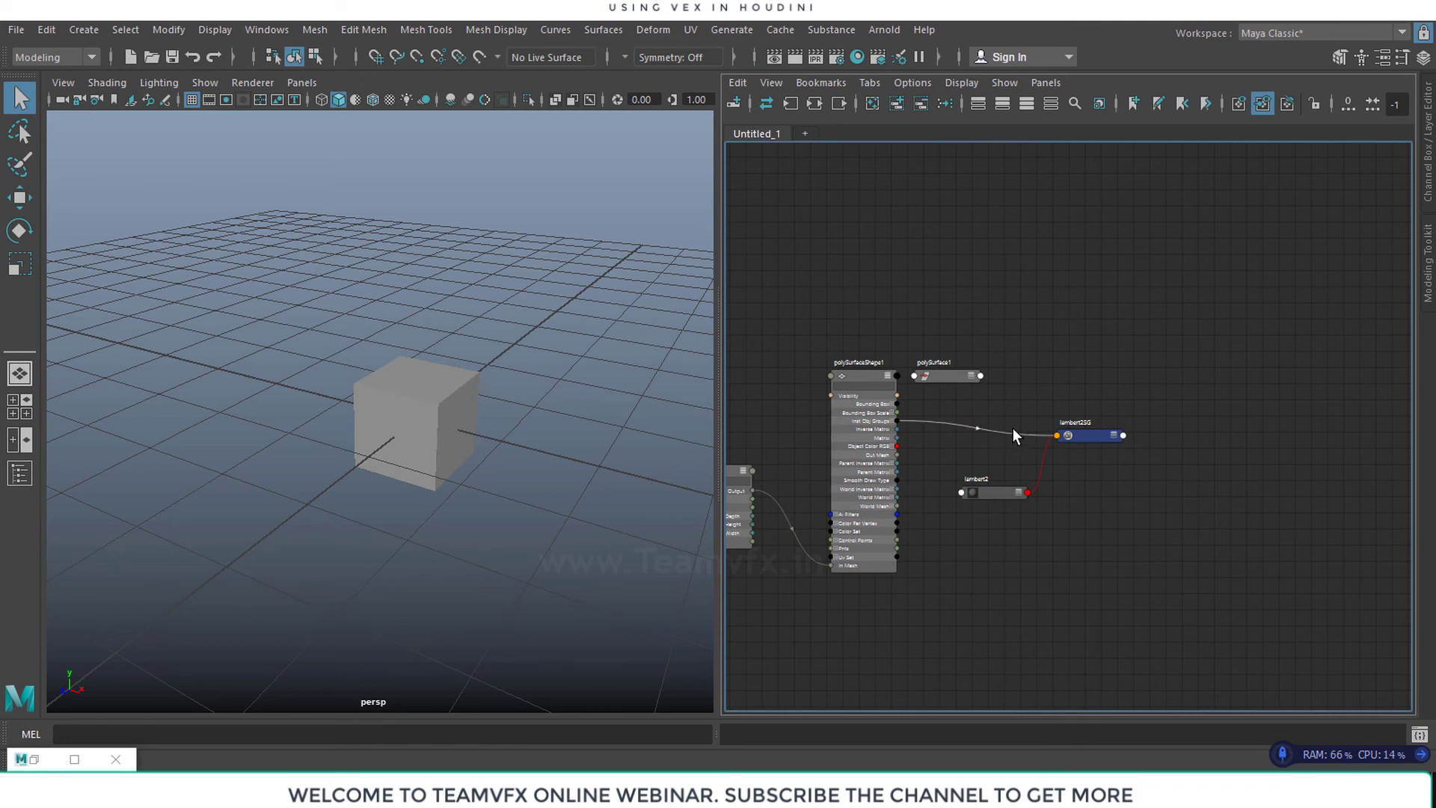
# Delete the entire node network, from polyCube1 through polySurfaceShape1 to lambert2SG
pyautogui.keyDown('alt'); pyautogui.moveTo(1009, 404); pyautogui.dragTo(1071, 420, button='middle'); pyautogui.keyUp('alt')
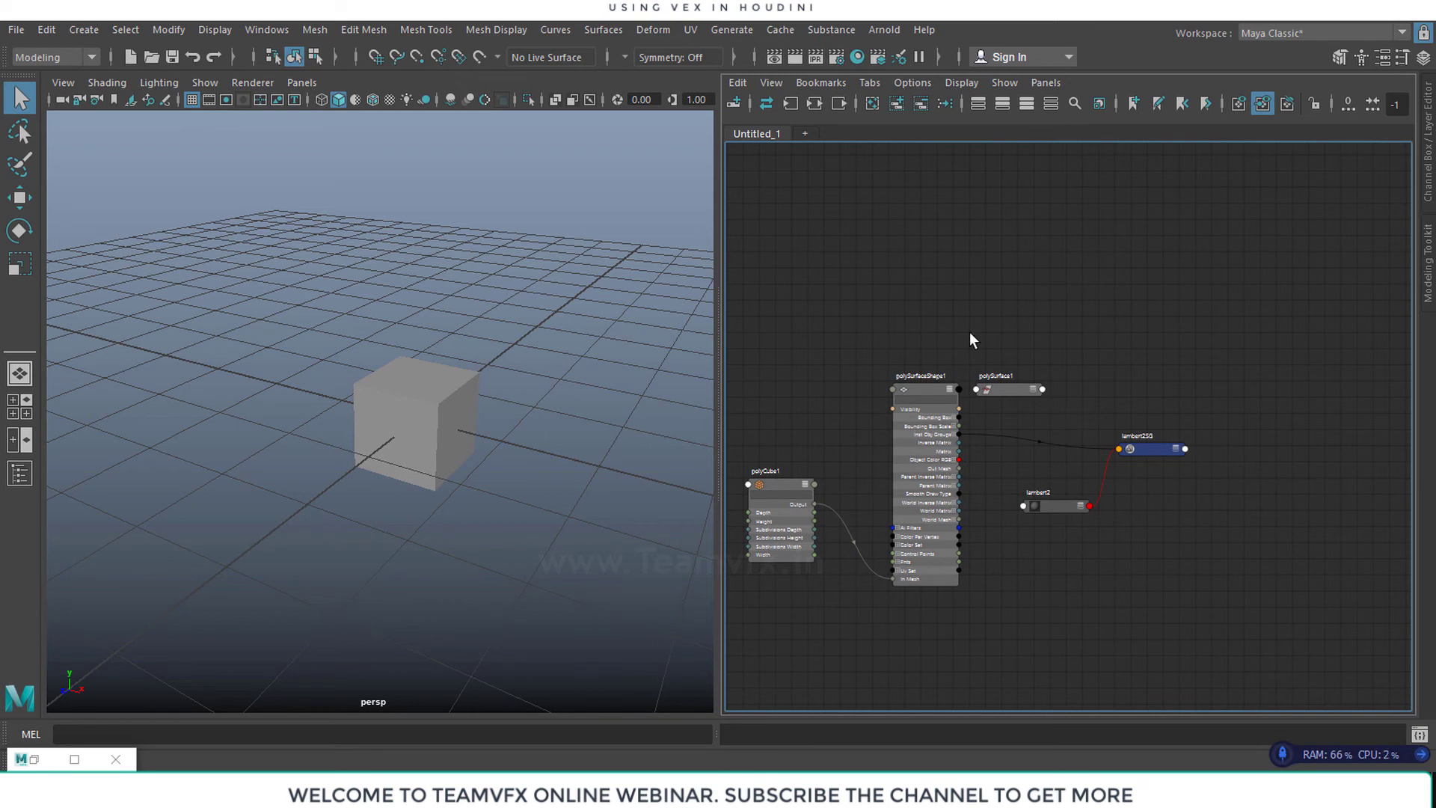
pyautogui.moveTo(809, 311); pyautogui.dragTo(895, 338, button='middle')
pyautogui.moveTo(865, 293); pyautogui.dragTo(1317, 635)
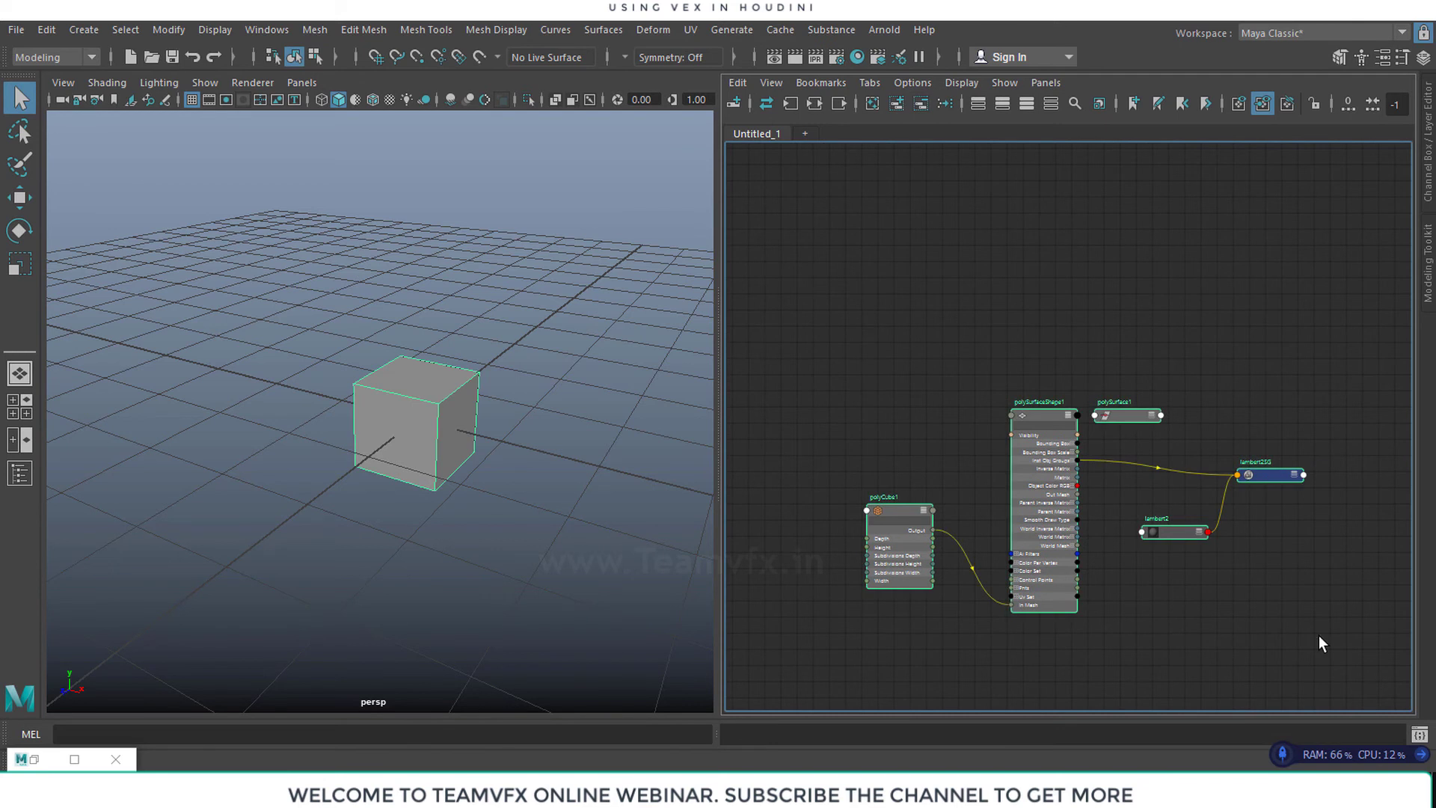
pyautogui.press('Delete')
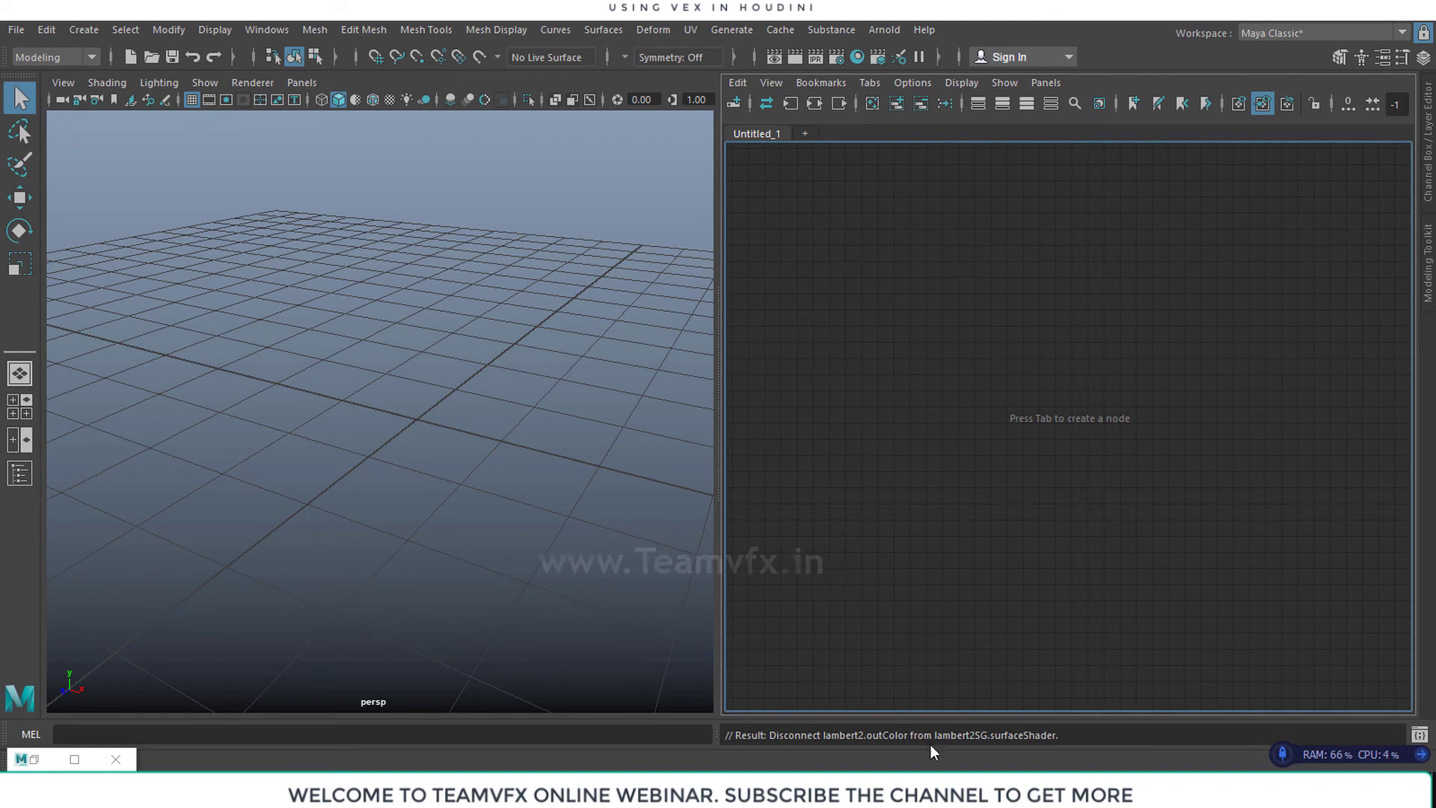
# Switch to Houdini and look inside the geo1 network, then return to the object level
pyautogui.moveTo(941, 792)
pyautogui.click(959, 736)
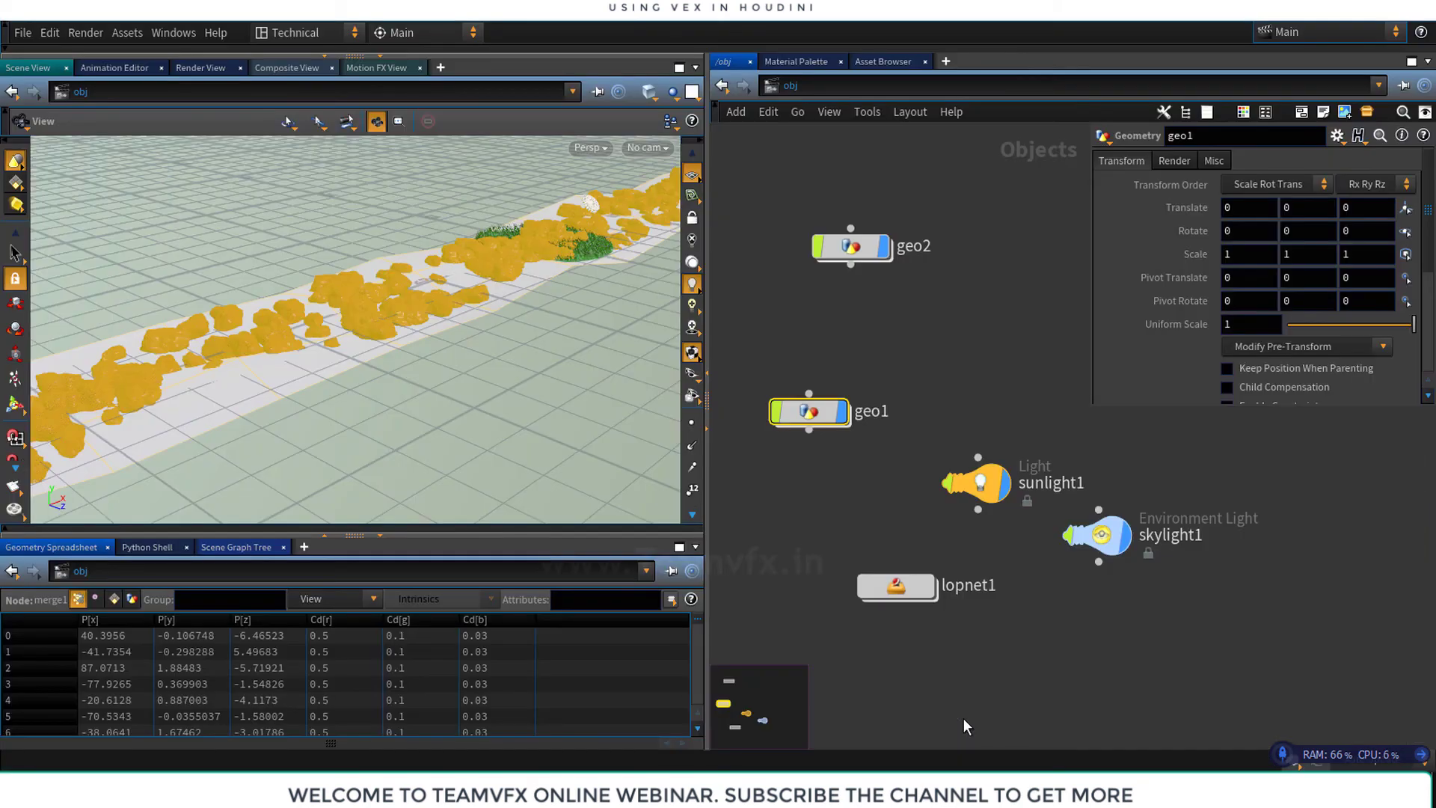
pyautogui.doubleClick(814, 417)
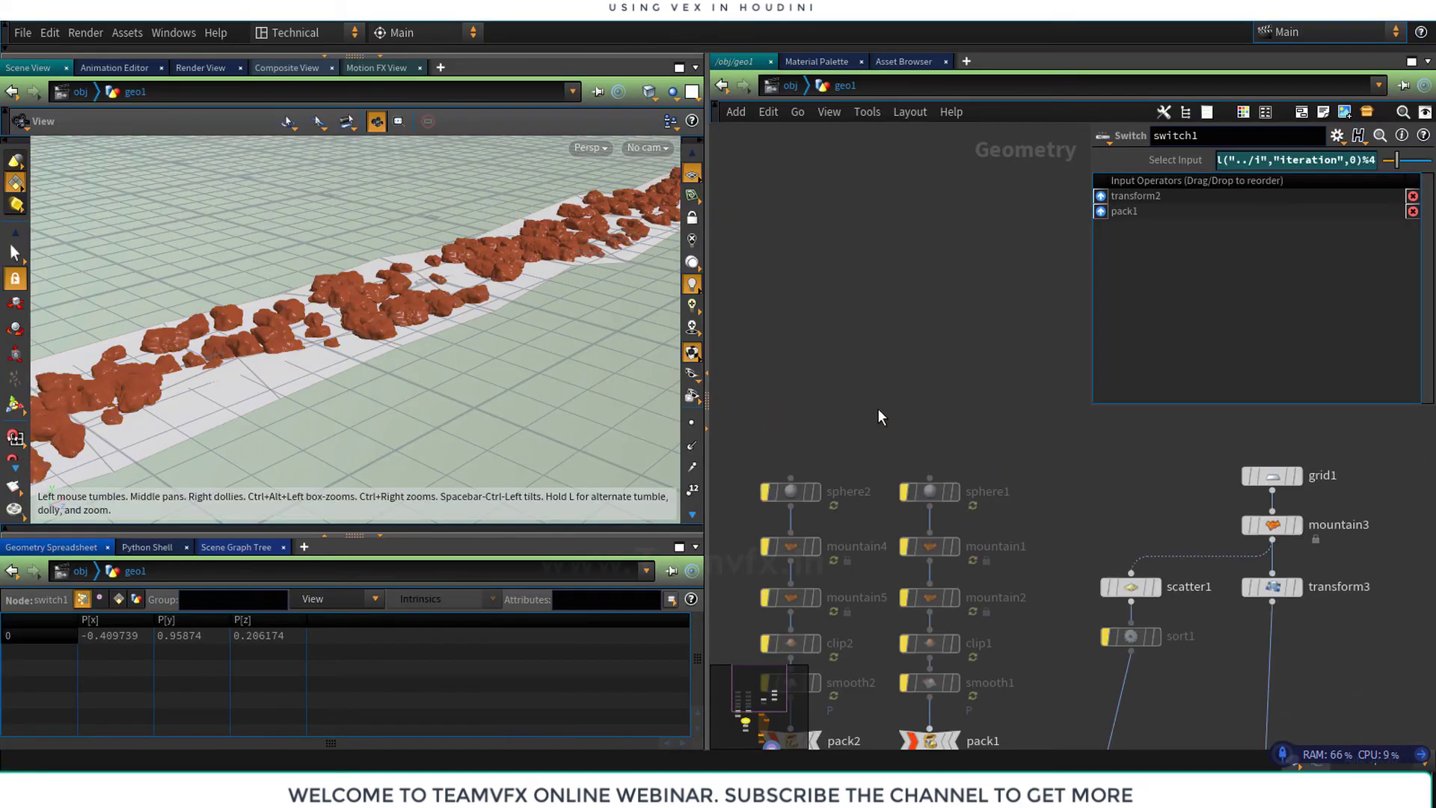
pyautogui.click(792, 85)
# Open the geo2 network, move line1 farther above pointwrangle1, display line1's output and frame the line in the viewport
pyautogui.doubleClick(841, 245)
pyautogui.moveTo(927, 290); pyautogui.dragTo(1032, 612, button='middle')
pyautogui.moveTo(919, 474); pyautogui.dragTo(954, 404)
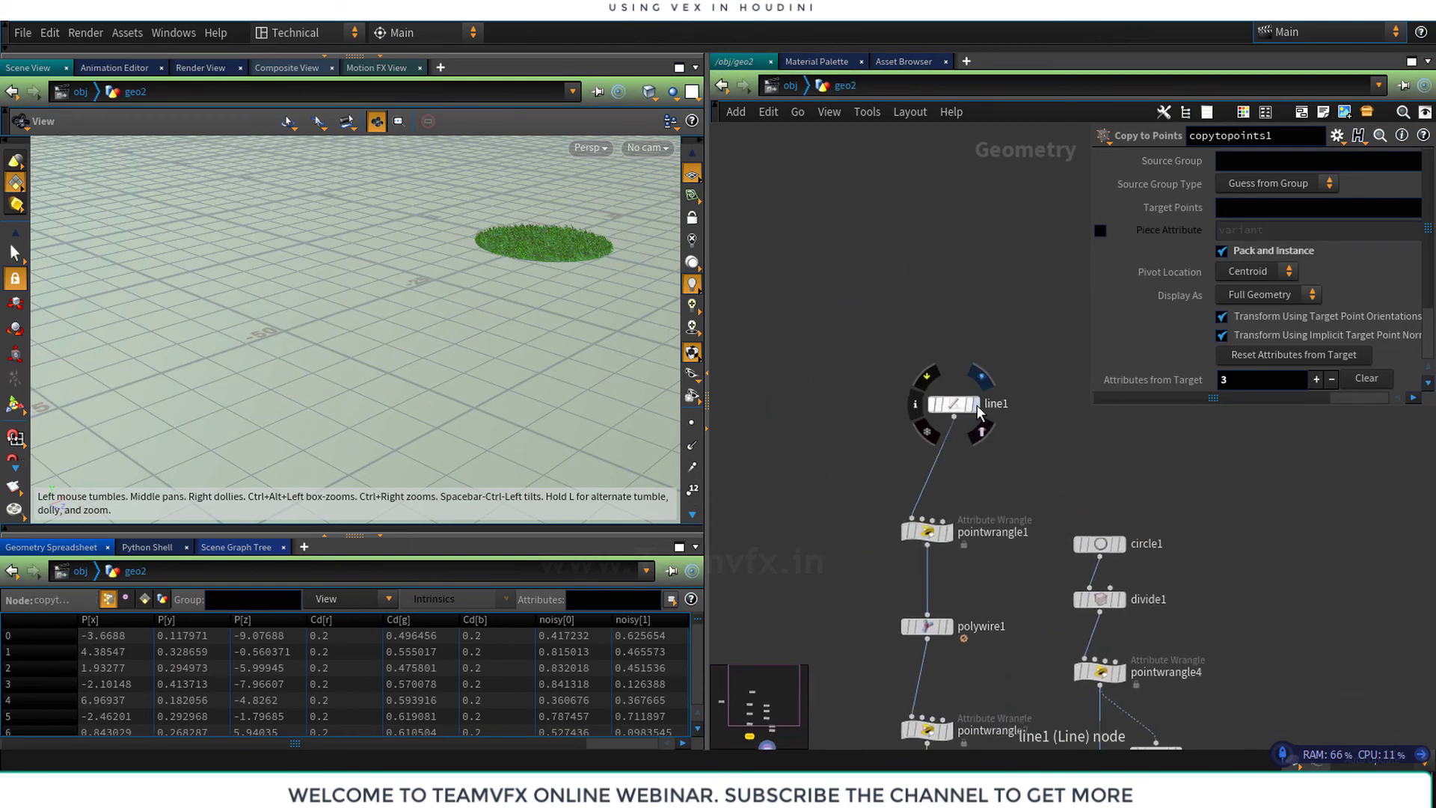
pyautogui.click(975, 403)
pyautogui.rightClick(441, 287)
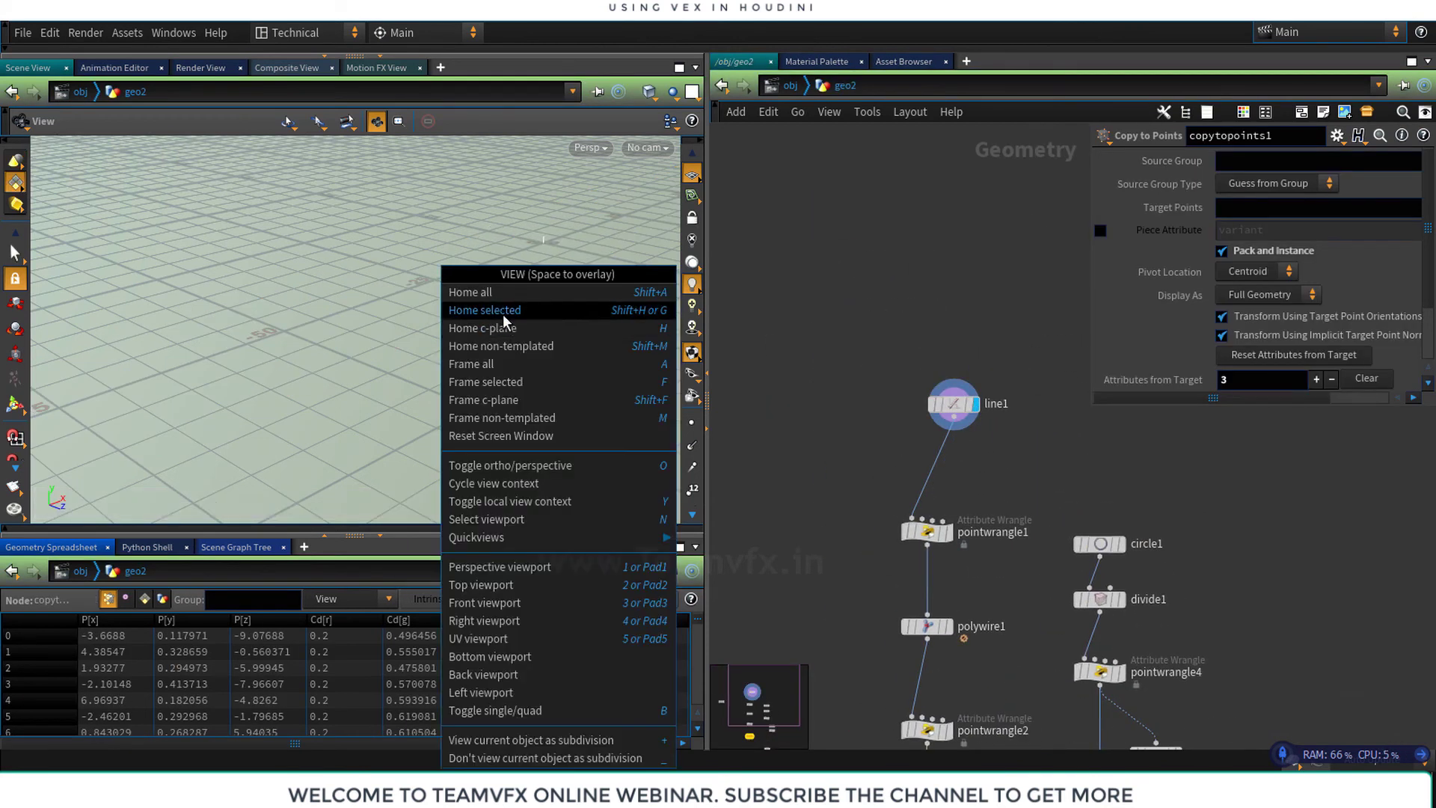
pyautogui.click(513, 308)
pyautogui.moveTo(544, 251); pyautogui.dragTo(378, 308)
# Switch back to Maya and draw a straight six-point CV curve from the grid's centre along one main axis line
pyautogui.hotkey('alt', 'Tab')
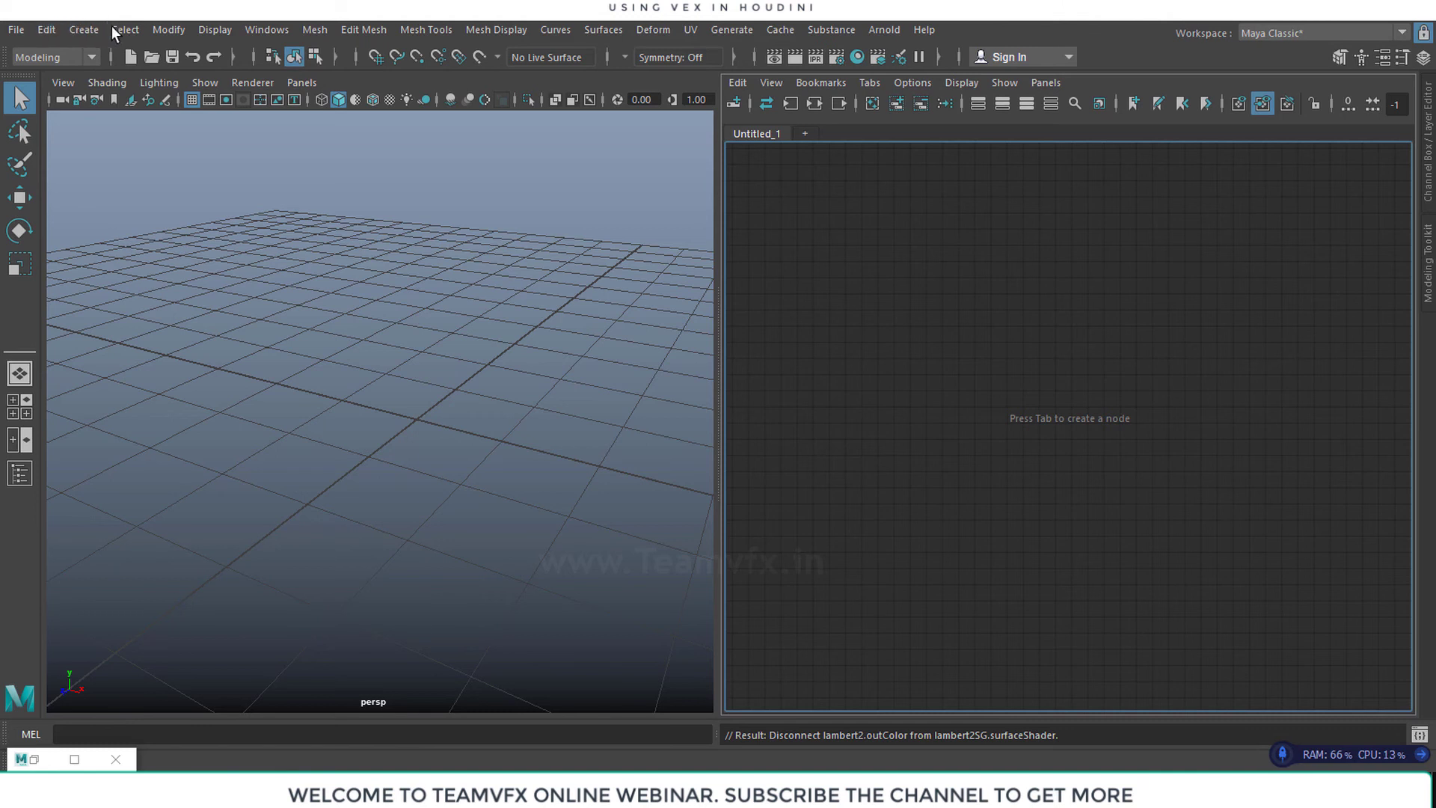
pyautogui.click(88, 30)
pyautogui.moveTo(184, 164)
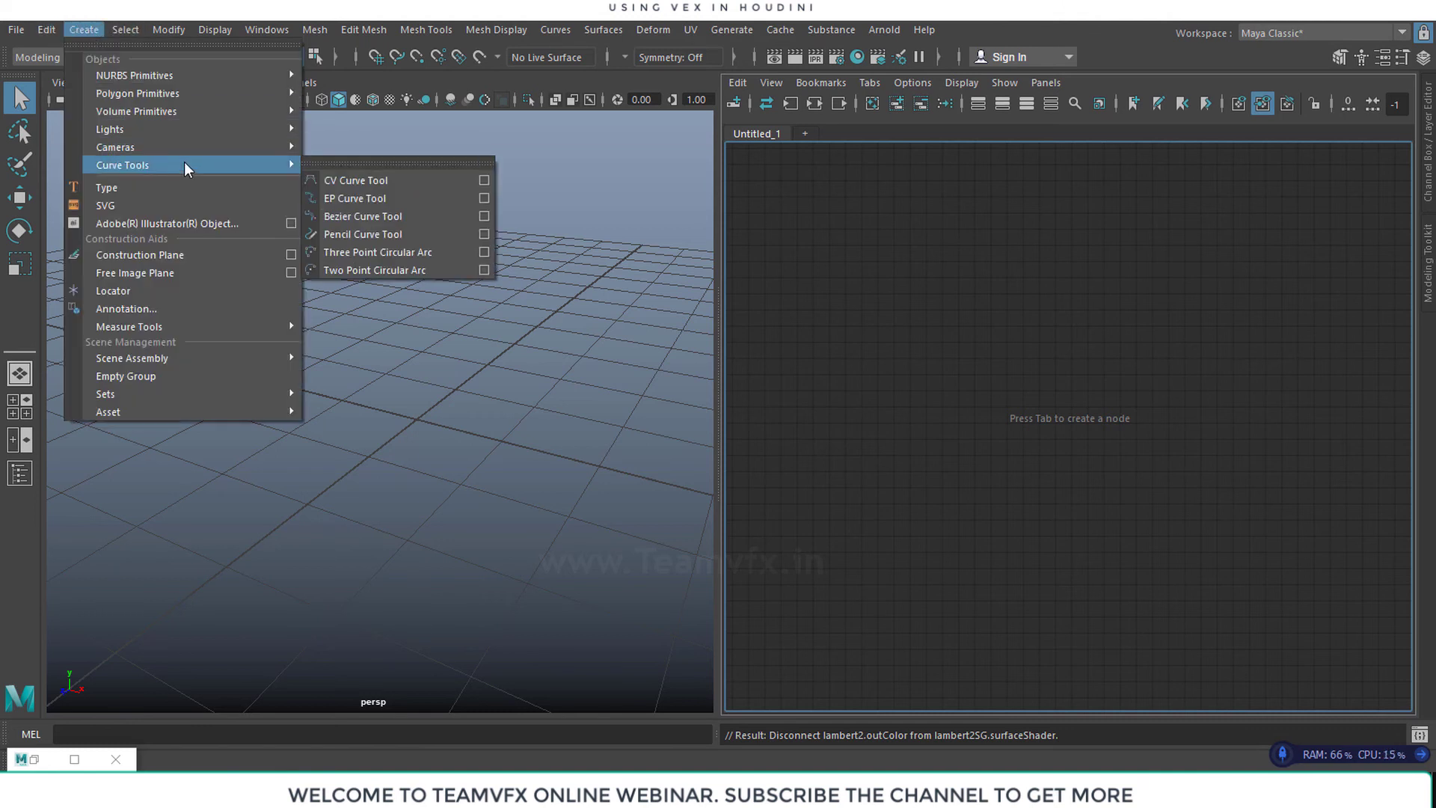
pyautogui.click(356, 180)
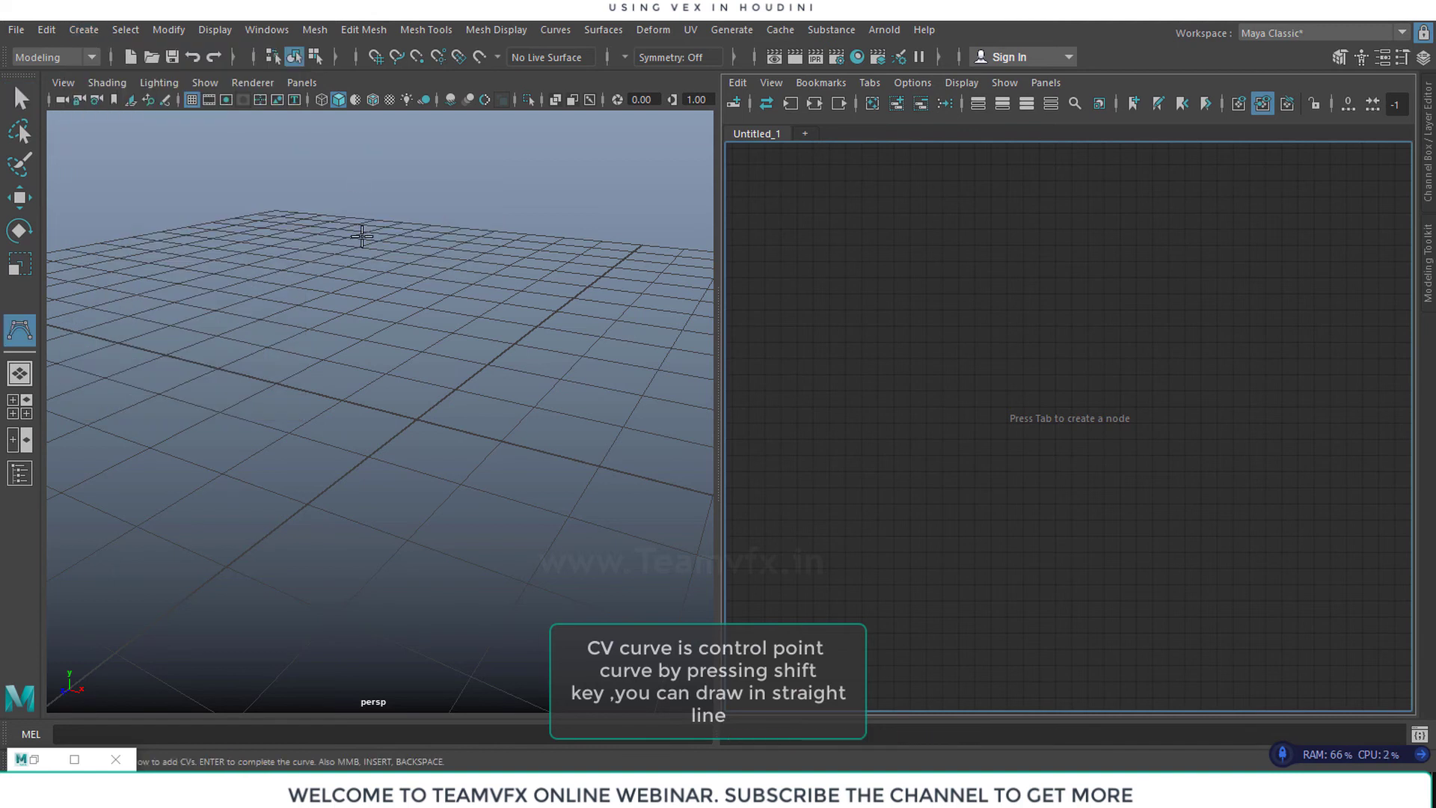
pyautogui.keyDown('alt'); pyautogui.moveTo(512, 363); pyautogui.dragTo(448, 386); pyautogui.keyUp('alt')
pyautogui.keyDown('alt'); pyautogui.moveTo(448, 386); pyautogui.dragTo(367, 409, button='middle'); pyautogui.keyUp('alt')
pyautogui.keyDown('alt'); pyautogui.moveTo(367, 409); pyautogui.dragTo(450, 428, button='right'); pyautogui.keyUp('alt')
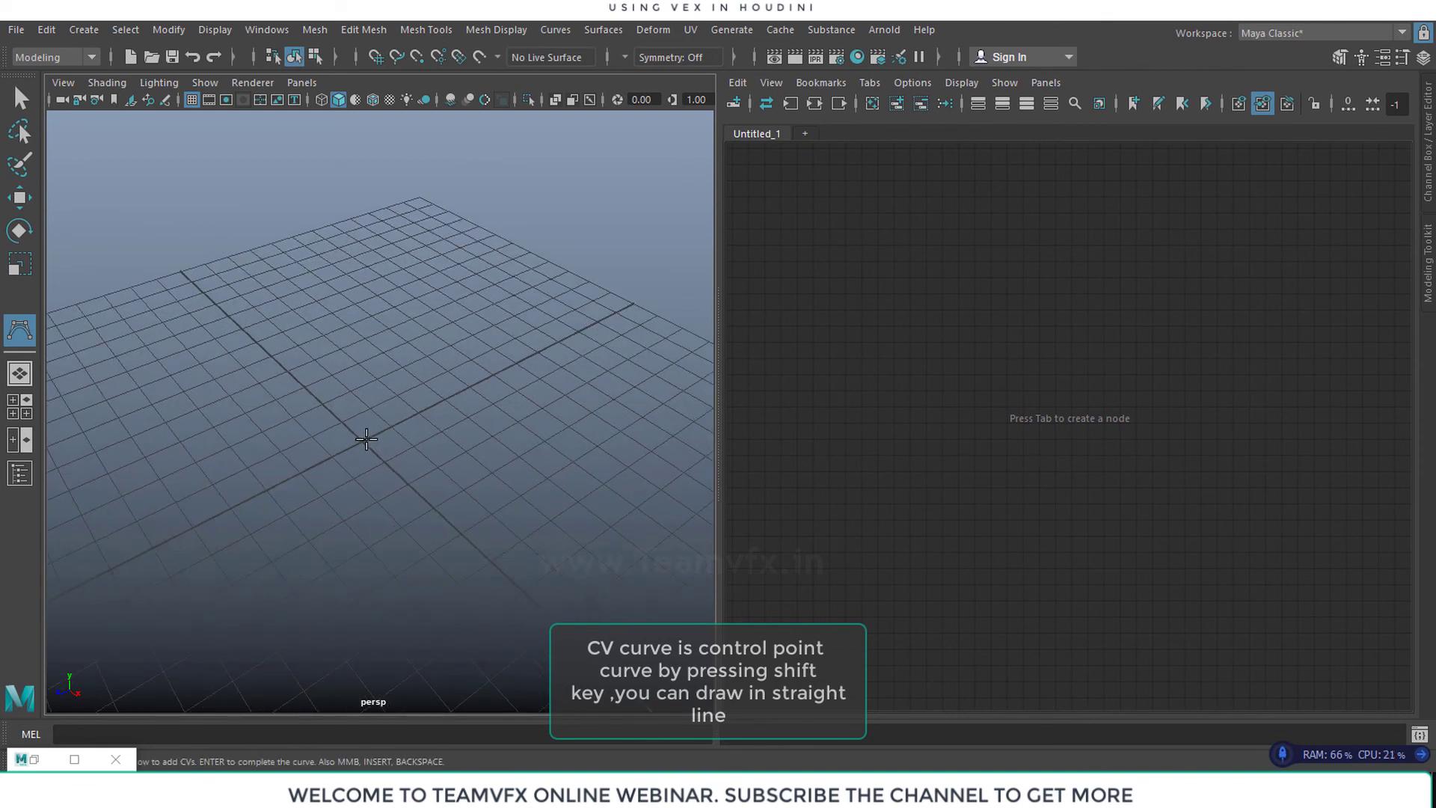
pyautogui.click(364, 441)
pyautogui.click(425, 411)
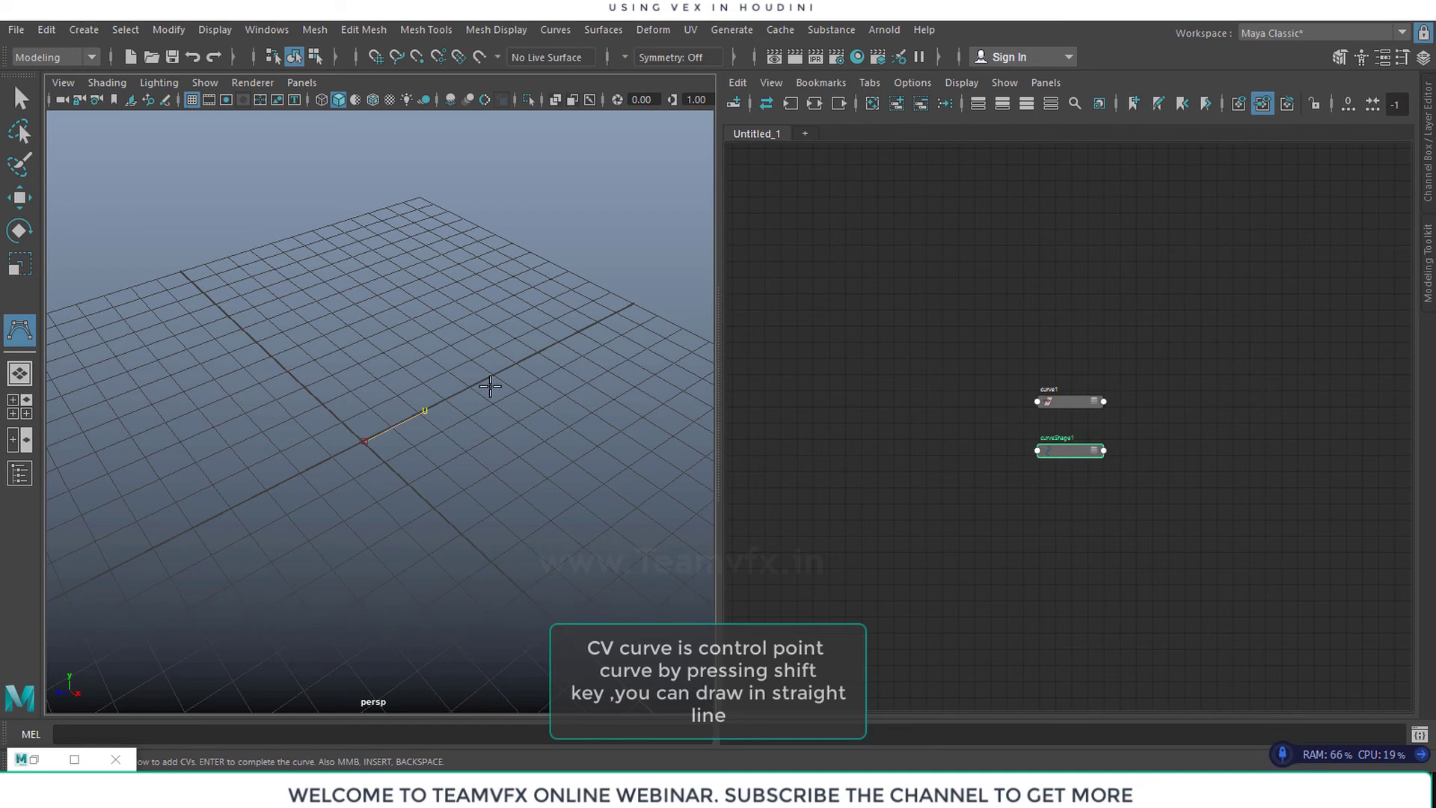
pyautogui.click(483, 381)
pyautogui.click(547, 347)
pyautogui.click(595, 322)
pyautogui.click(637, 303)
pyautogui.press('q')
# Spread the curve1 and curveShape1 nodes apart in the node graph
pyautogui.keyDown('alt'); pyautogui.middleClick(1122, 416); pyautogui.keyUp('alt')
pyautogui.scroll(4, 1119, 420)
pyautogui.keyDown('alt'); pyautogui.moveTo(941, 455); pyautogui.dragTo(1057, 451, button='middle'); pyautogui.keyUp('alt')
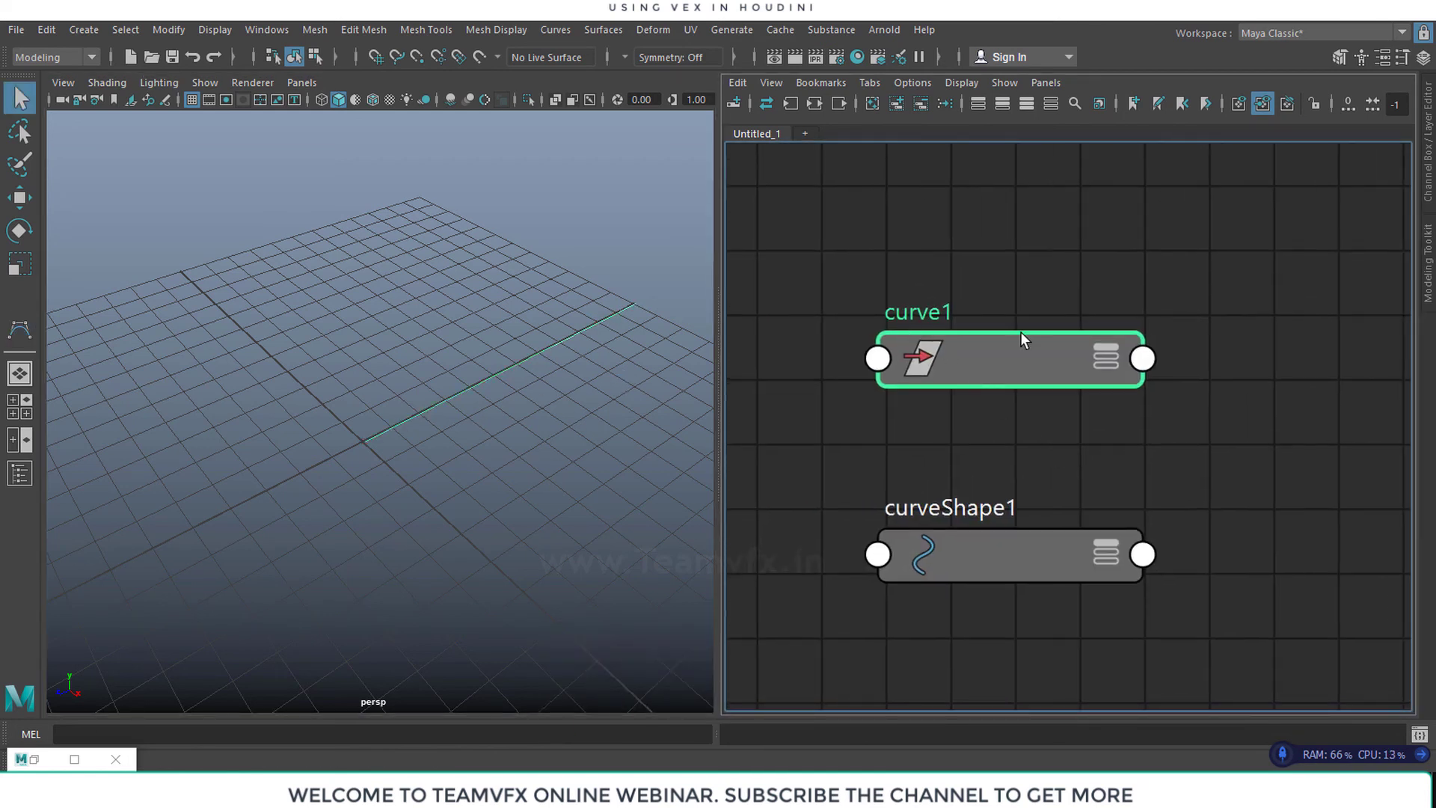
pyautogui.moveTo(1015, 347); pyautogui.dragTo(1123, 336)
pyautogui.moveTo(1026, 549); pyautogui.dragTo(978, 505)
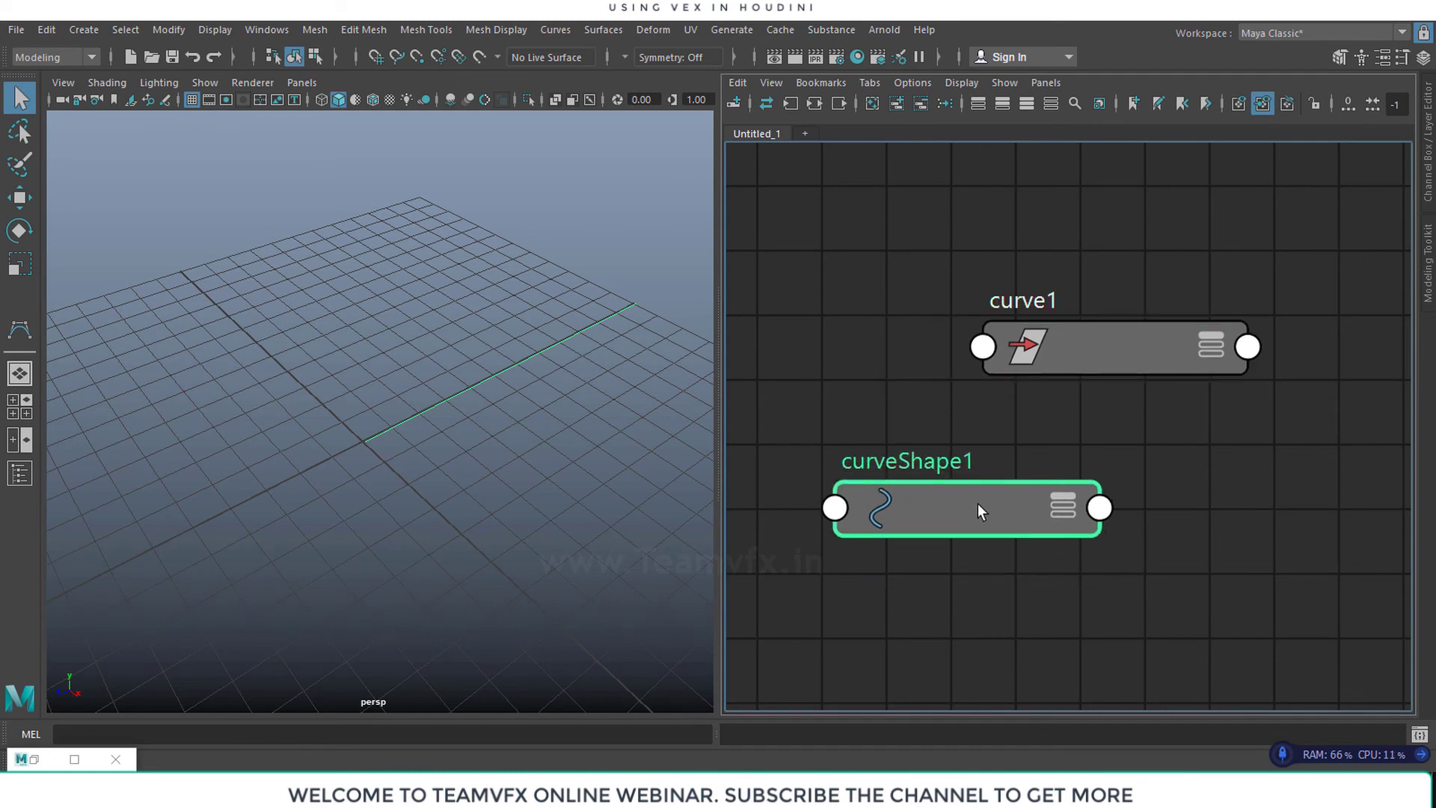
# Show the channel attributes and set curve1's Rotate X to 90 so the curve stands upright on the grid
pyautogui.click(1424, 183)
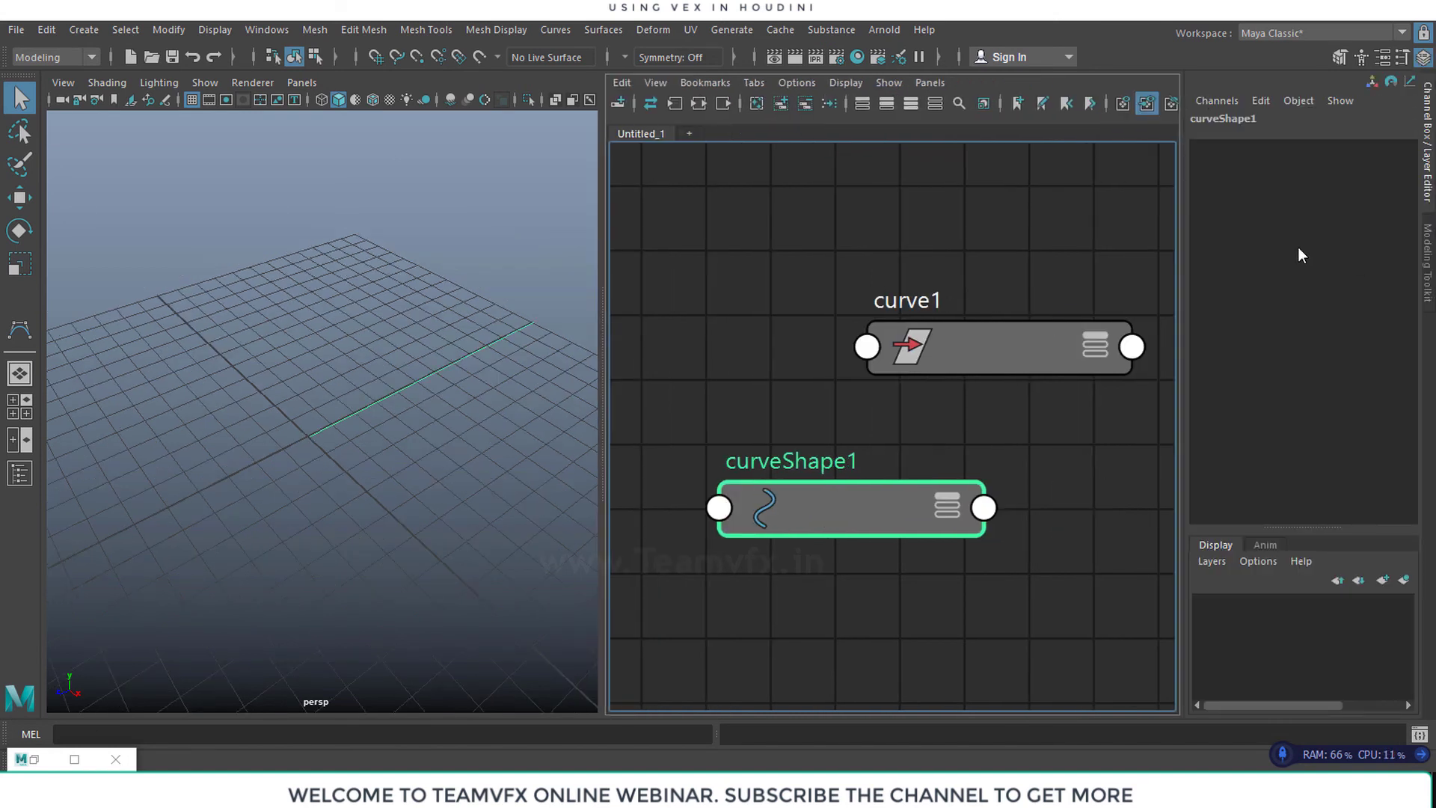
pyautogui.click(439, 370)
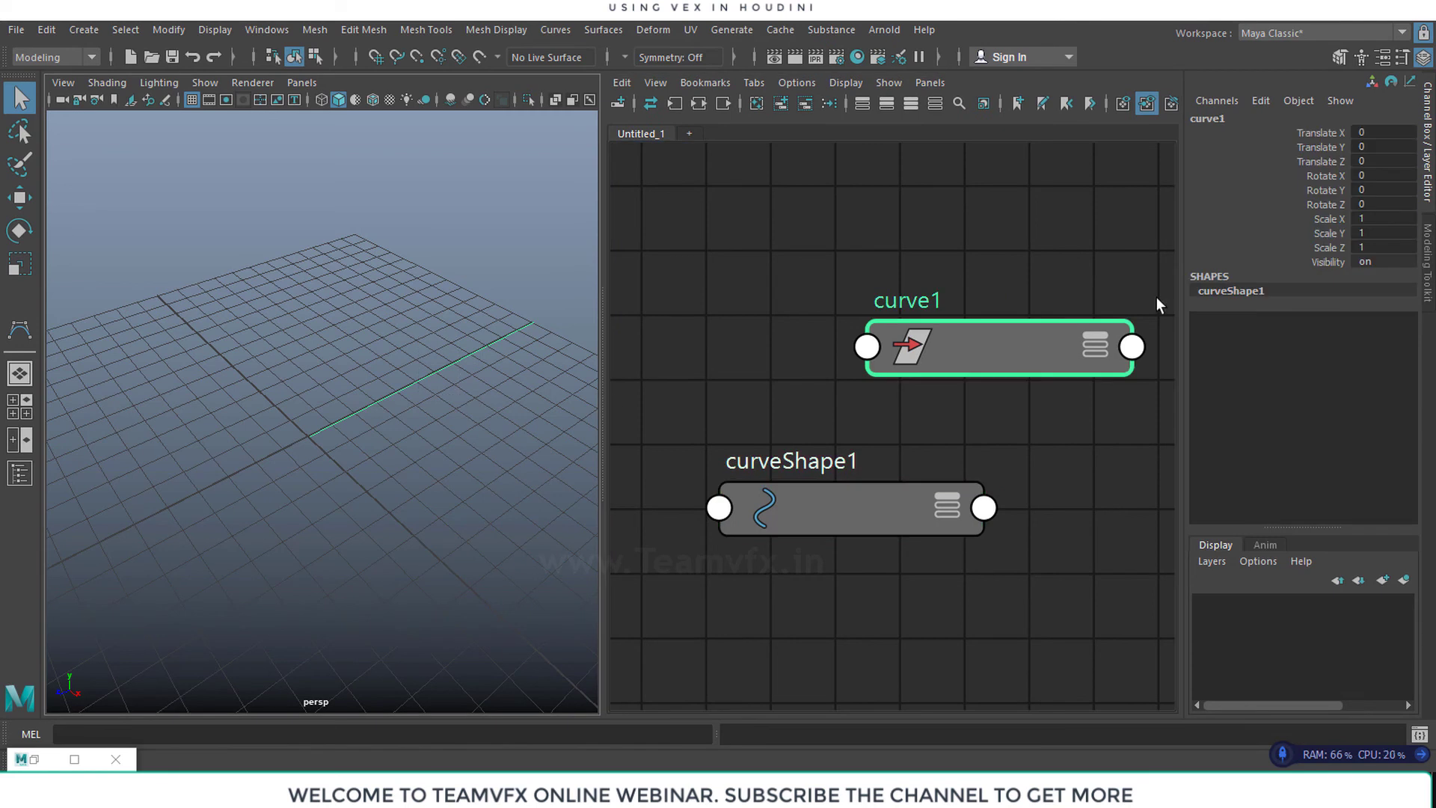
pyautogui.click(1385, 174)
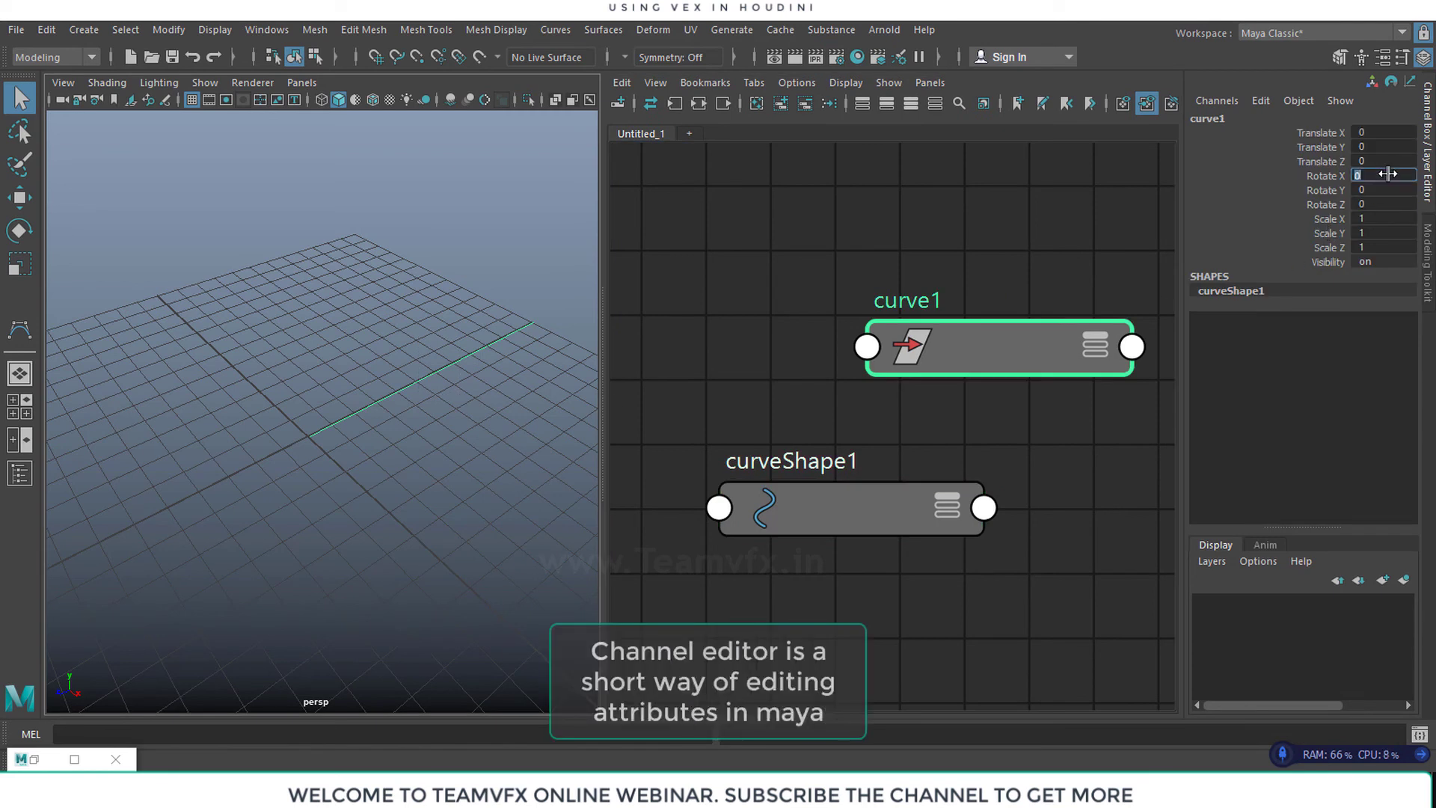
pyautogui.write('9')
pyautogui.press('Return')
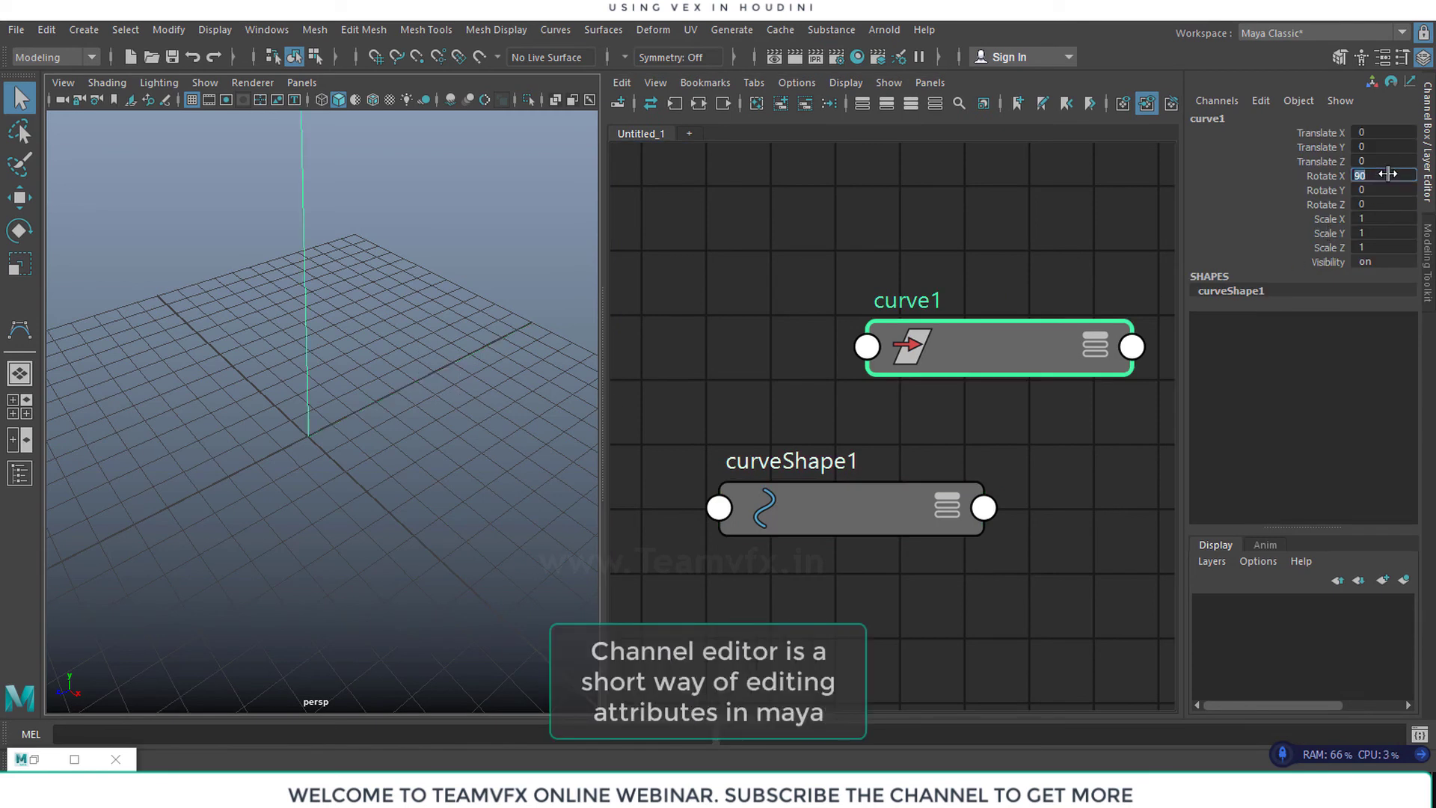
pyautogui.keyDown('alt'); pyautogui.moveTo(396, 351); pyautogui.dragTo(352, 427); pyautogui.keyUp('alt')
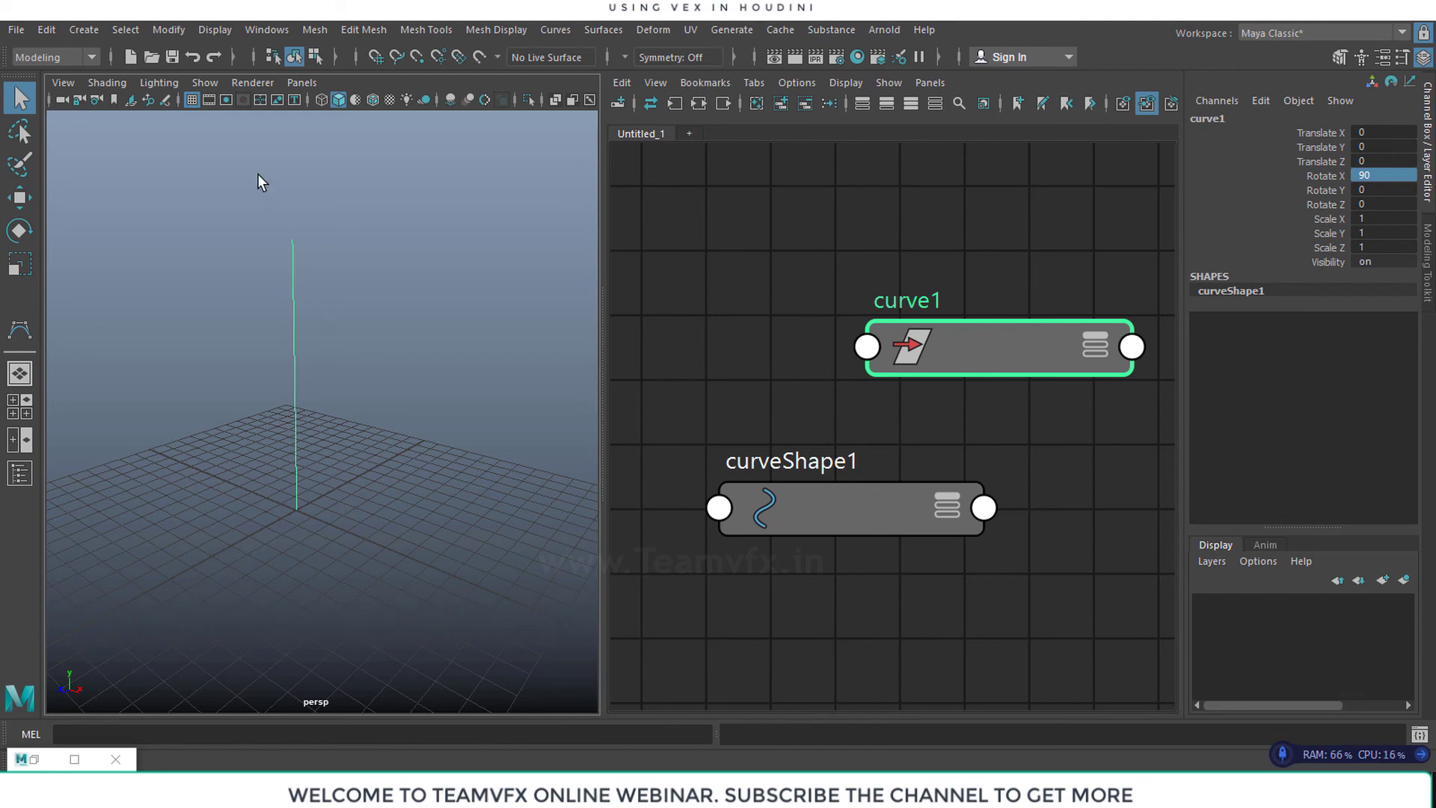
# Bend the upright curve with a bend amount of 0.500 and a twist of 0.000
pyautogui.moveTo(772, 224); pyautogui.dragTo(773, 238, button='middle')
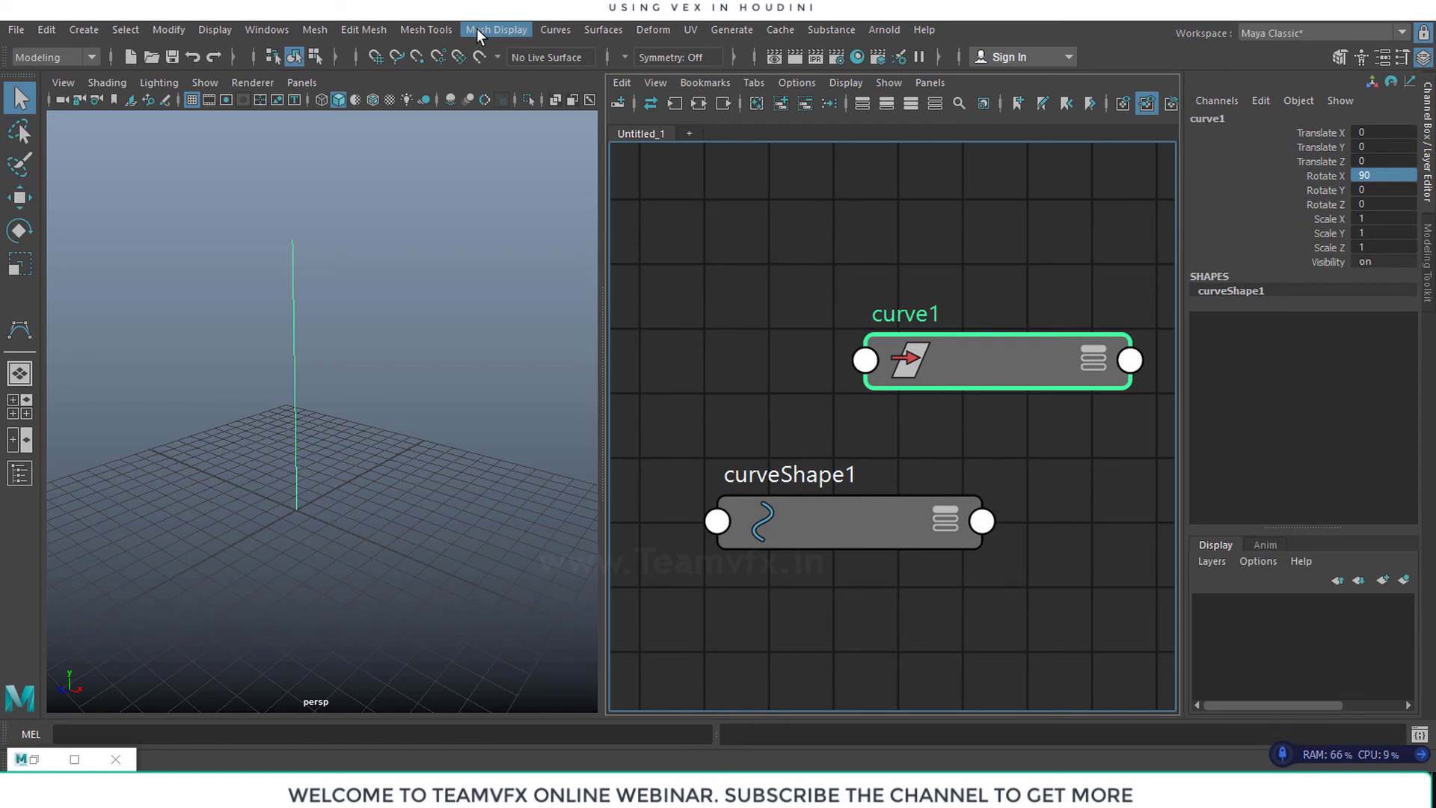
pyautogui.click(552, 29)
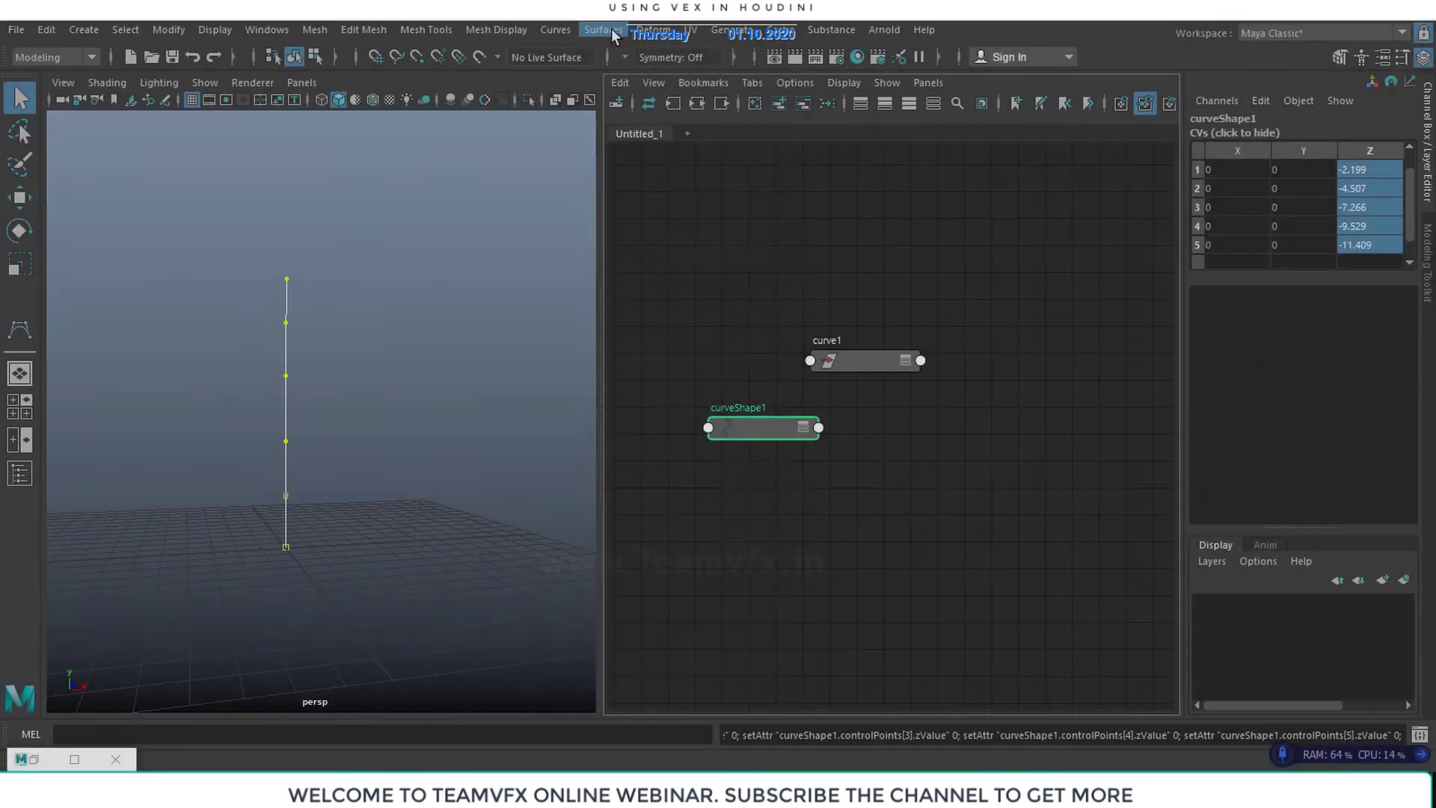
pyautogui.click(613, 30)
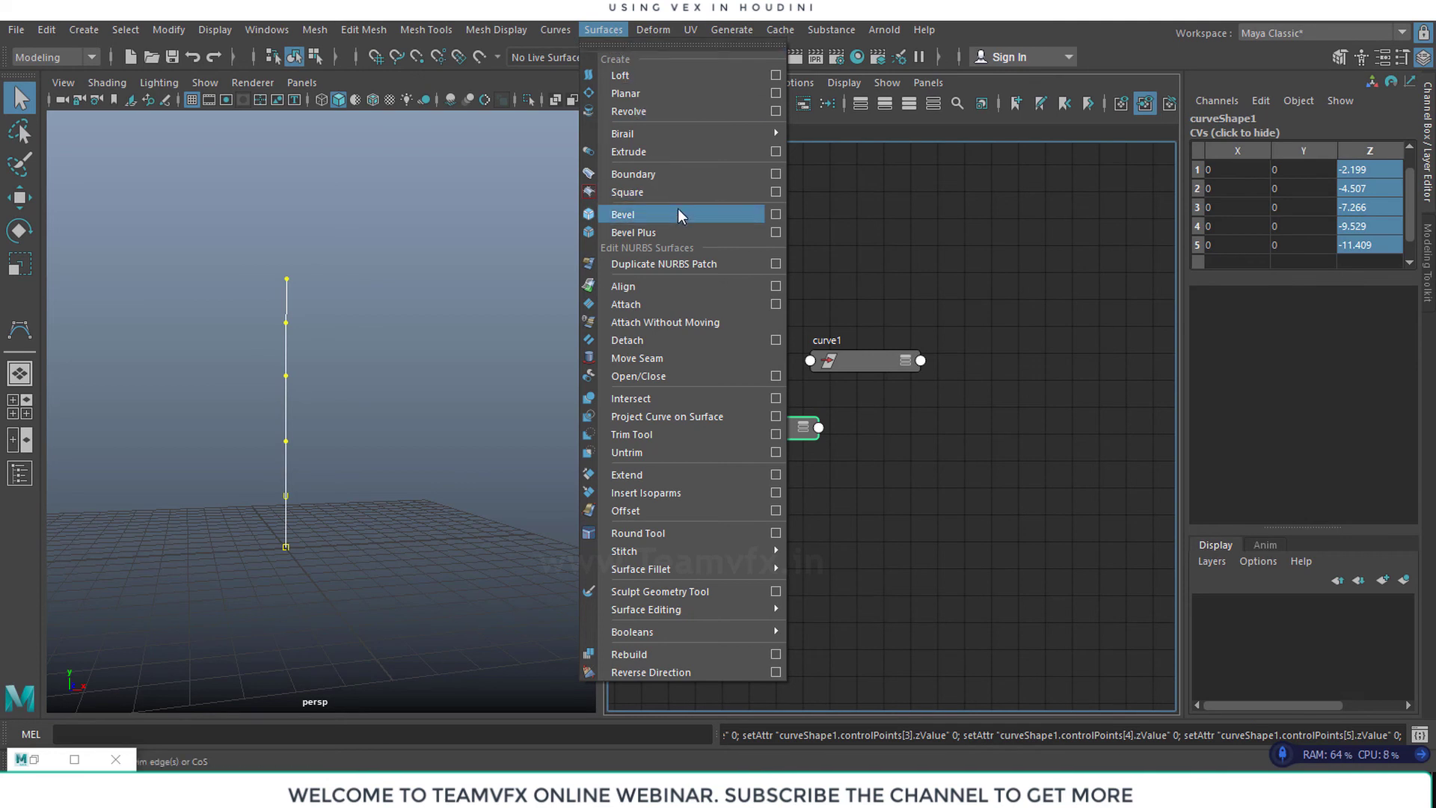
pyautogui.moveTo(555, 30)
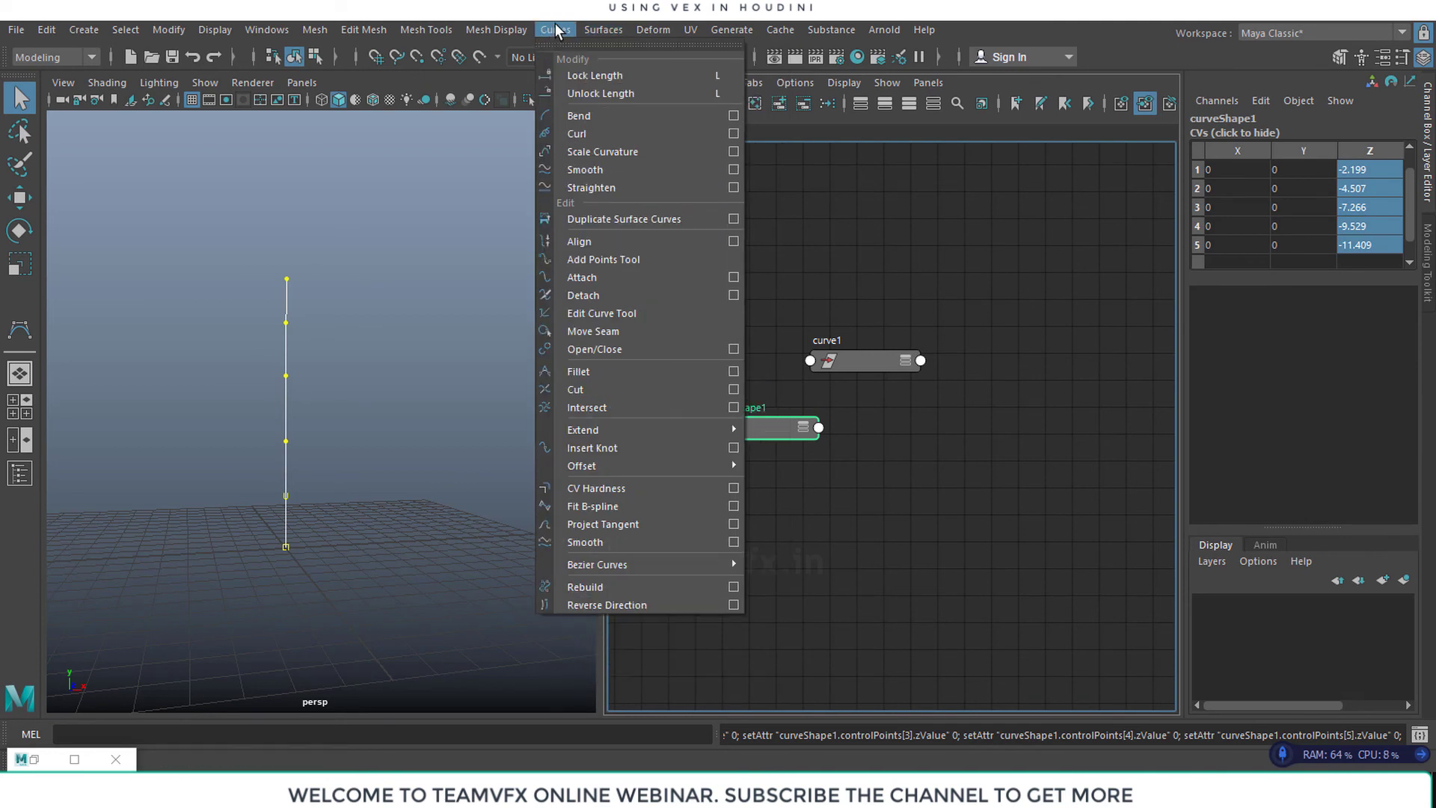
pyautogui.click(733, 115)
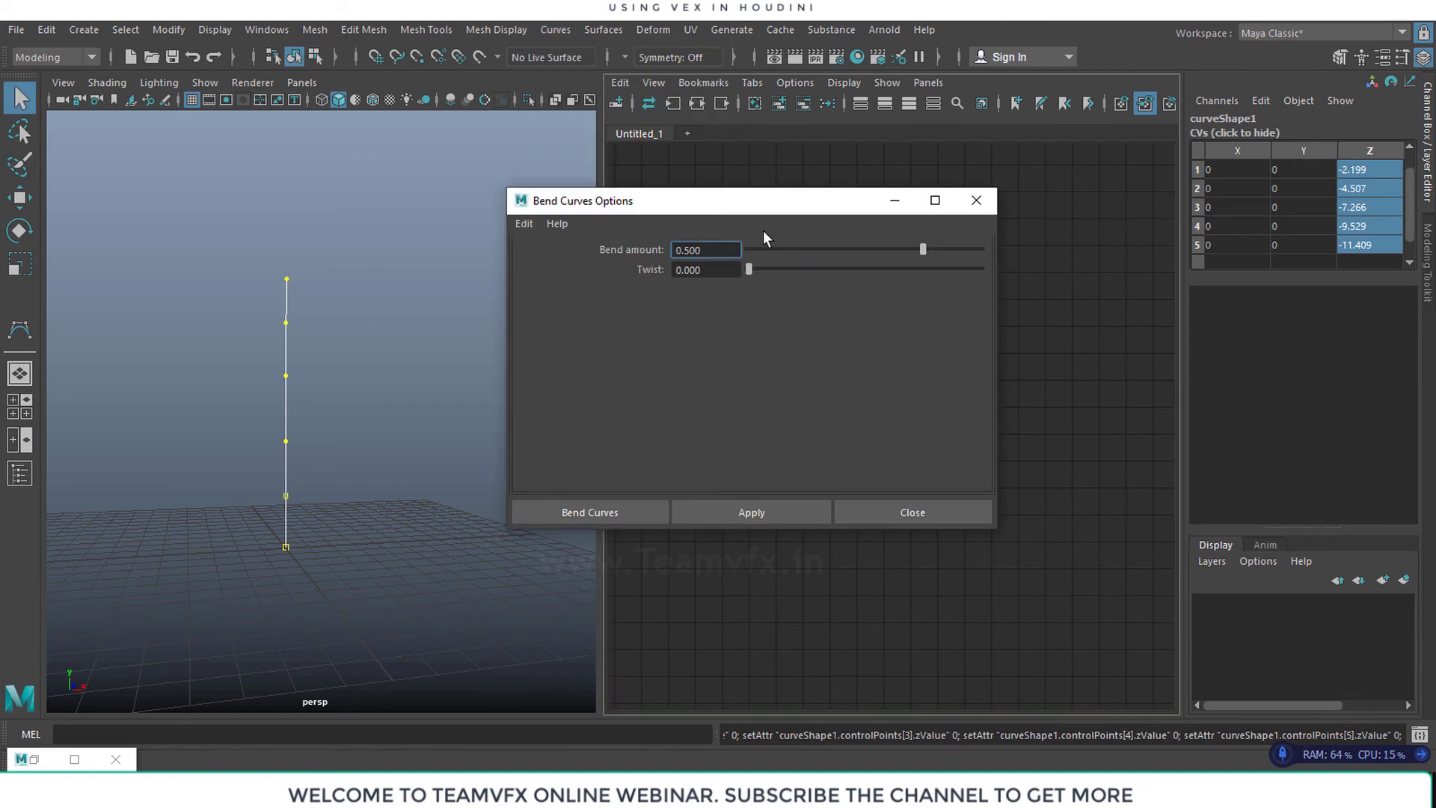
pyautogui.moveTo(729, 212); pyautogui.dragTo(823, 289)
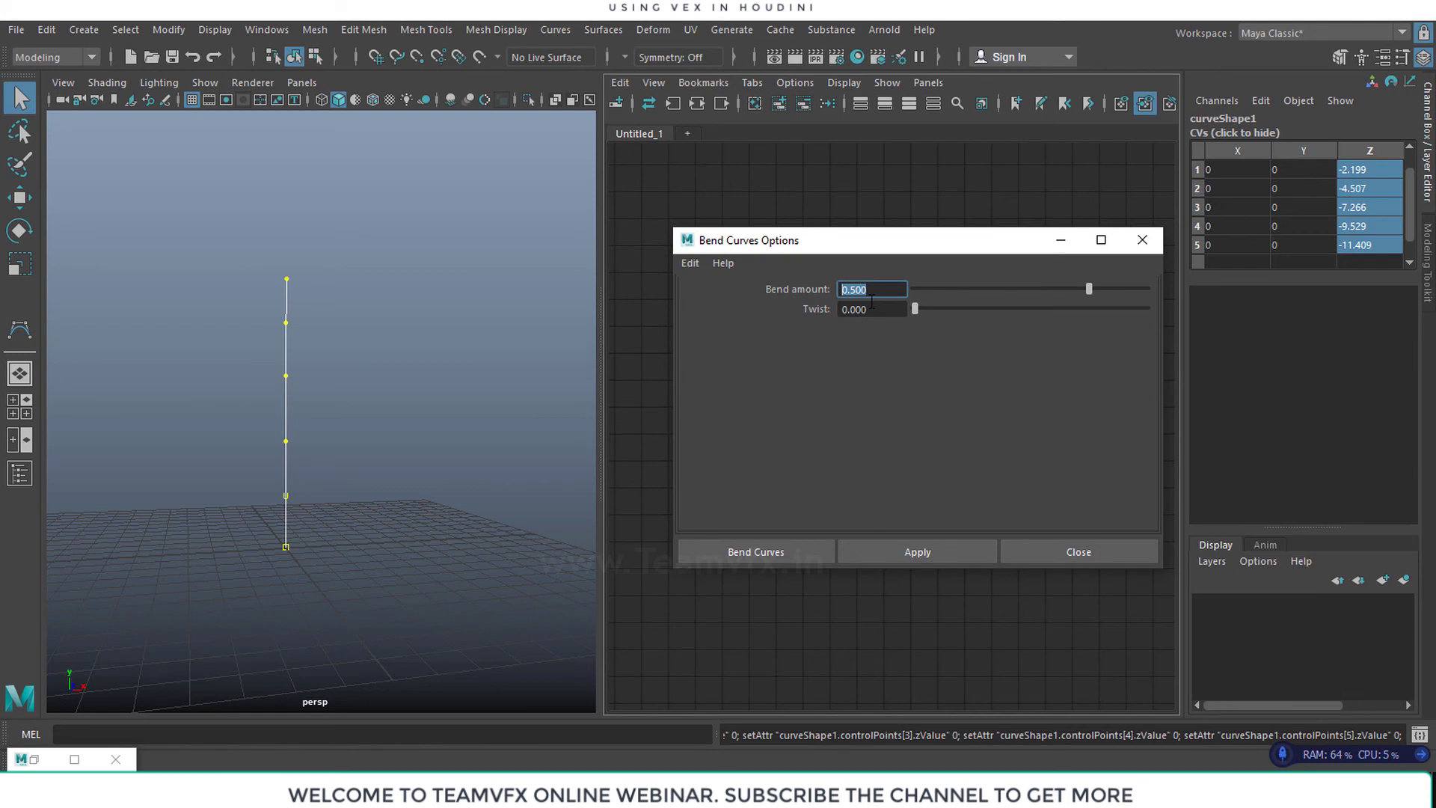
pyautogui.click(899, 548)
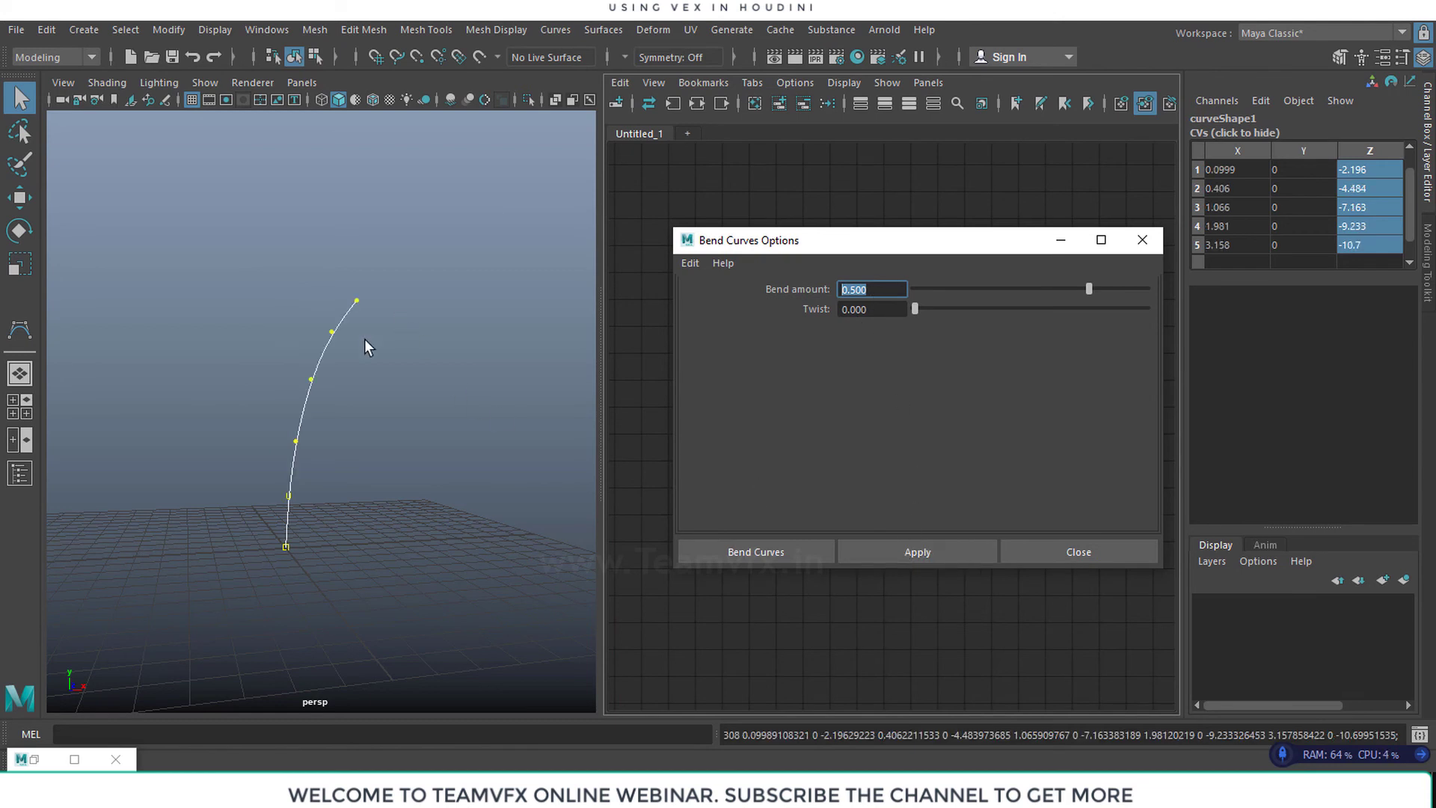
# Examine the bend's setAttr command on curve1's control points in the Script Editor, then put the editor away and close the bend options
pyautogui.click(33, 758)
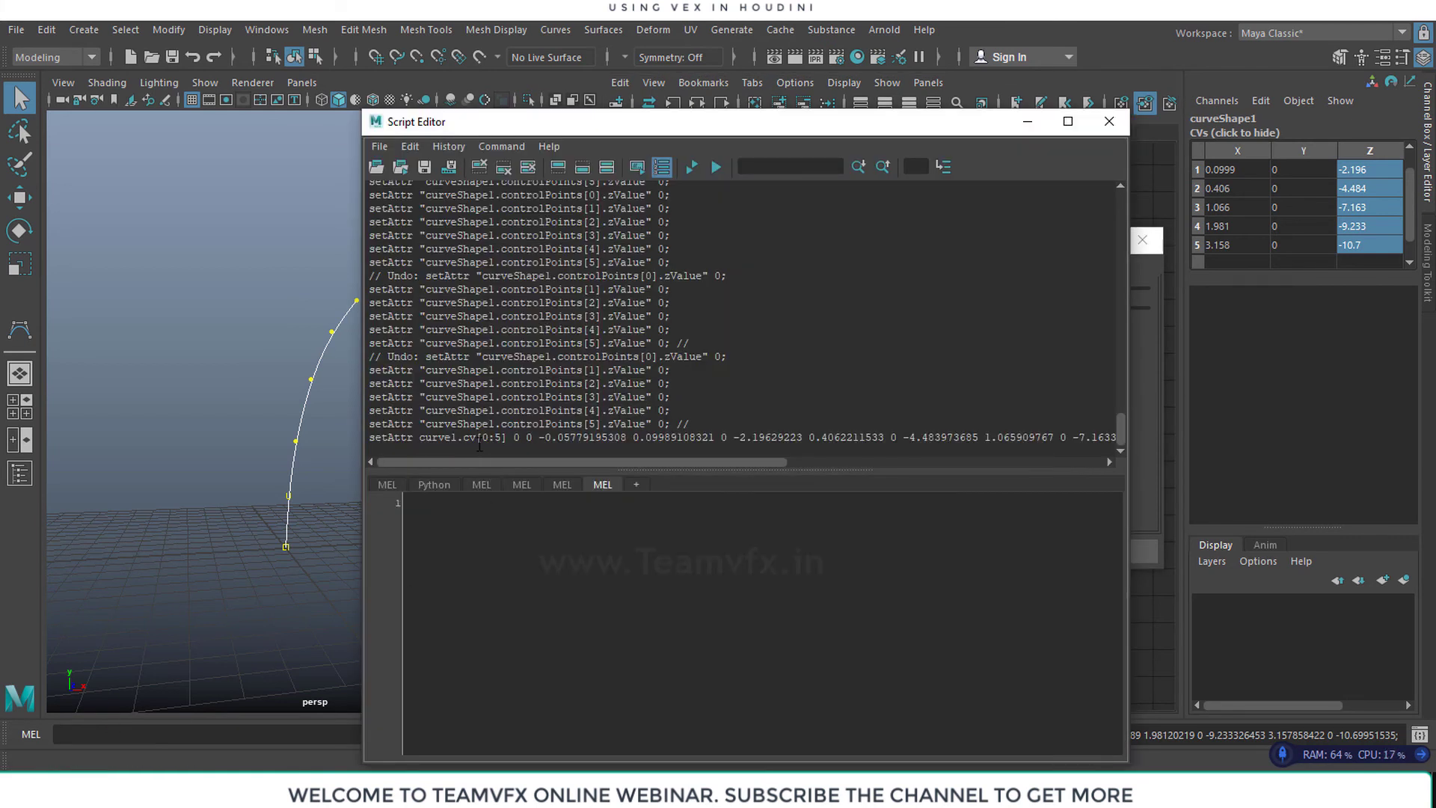
pyautogui.moveTo(502, 438); pyautogui.dragTo(483, 438)
pyautogui.click(1028, 127)
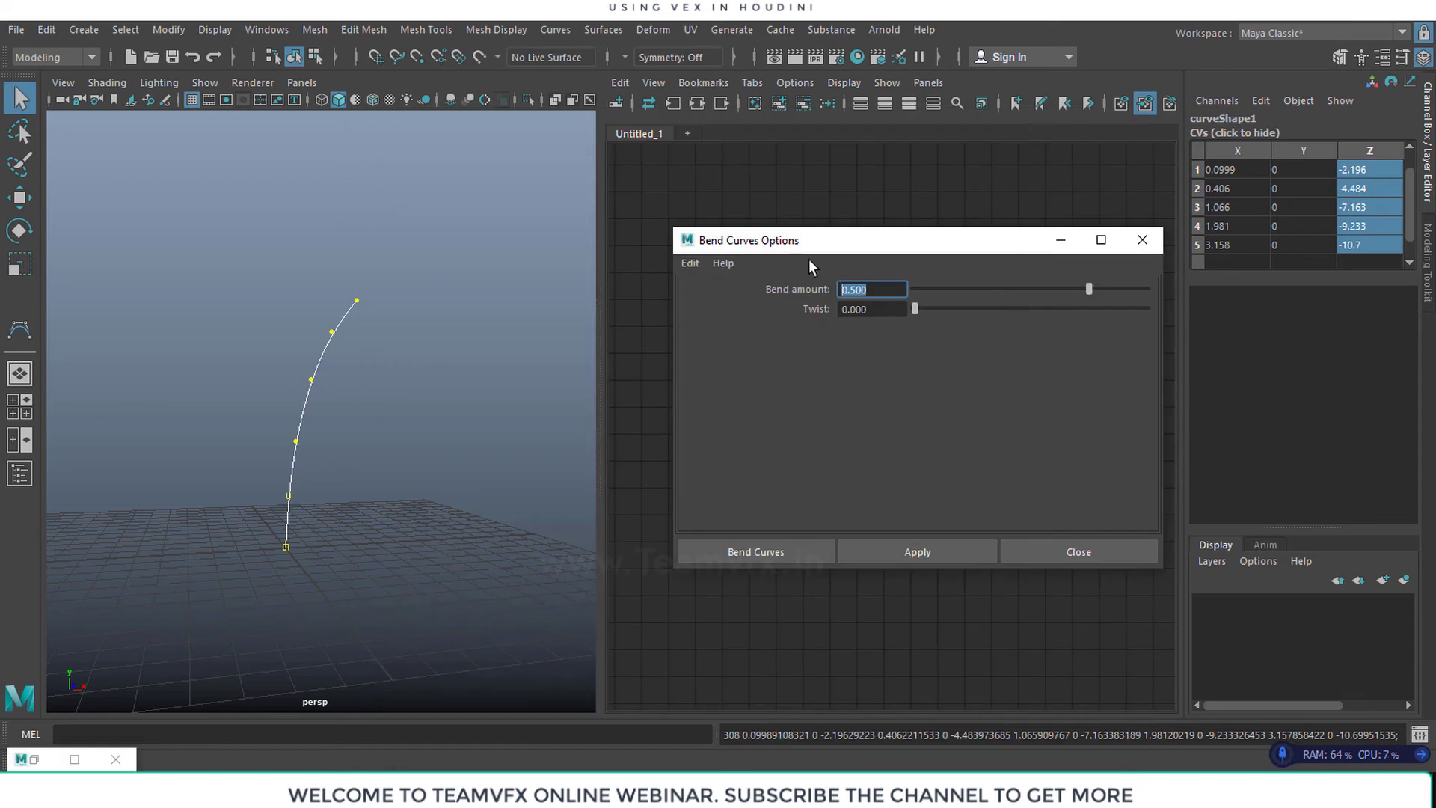
pyautogui.click(1142, 241)
# Select the curve1 and curveShape1 nodes together to check the graph for connections or history, then clear the selection
pyautogui.scroll(2, 867, 409)
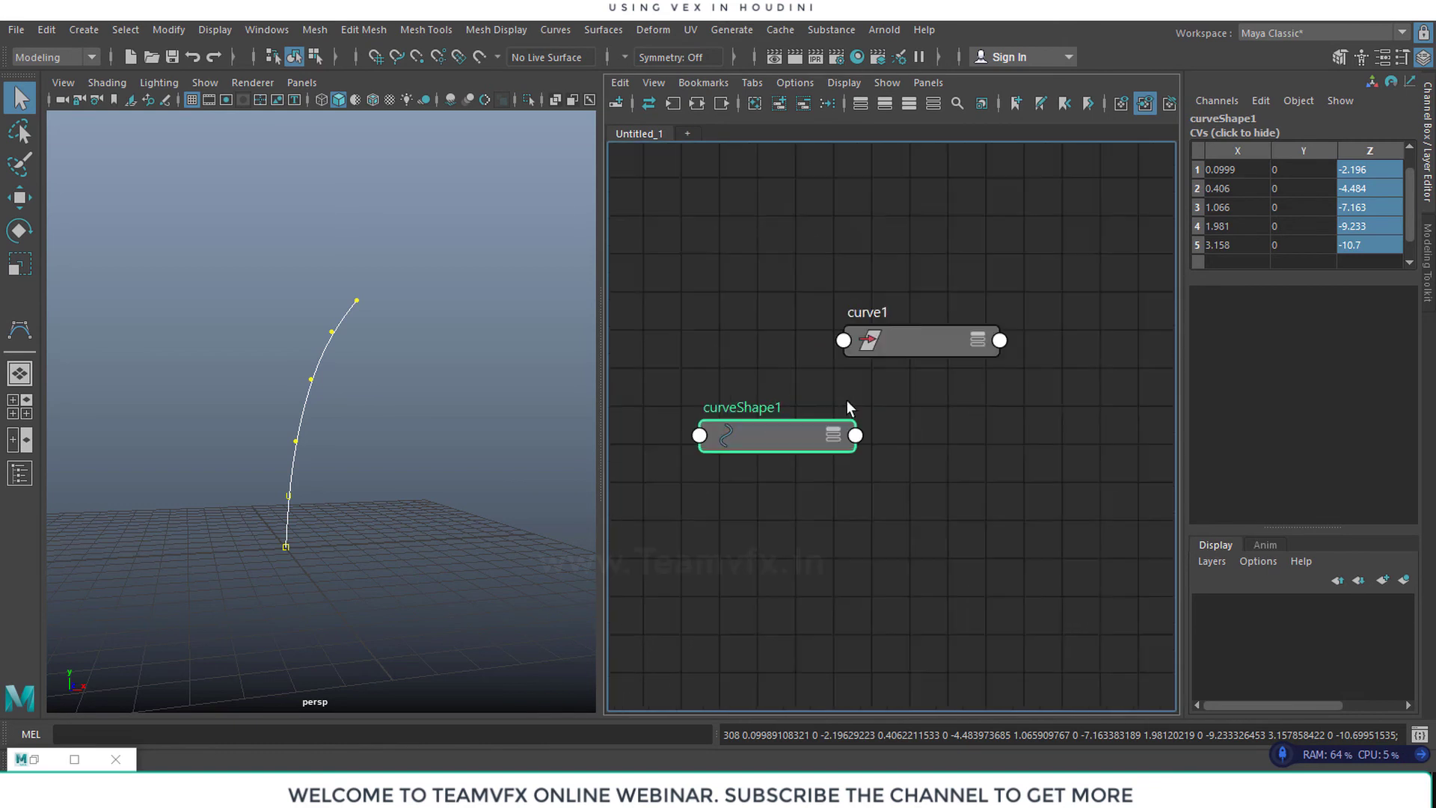
pyautogui.moveTo(663, 252); pyautogui.dragTo(1033, 516)
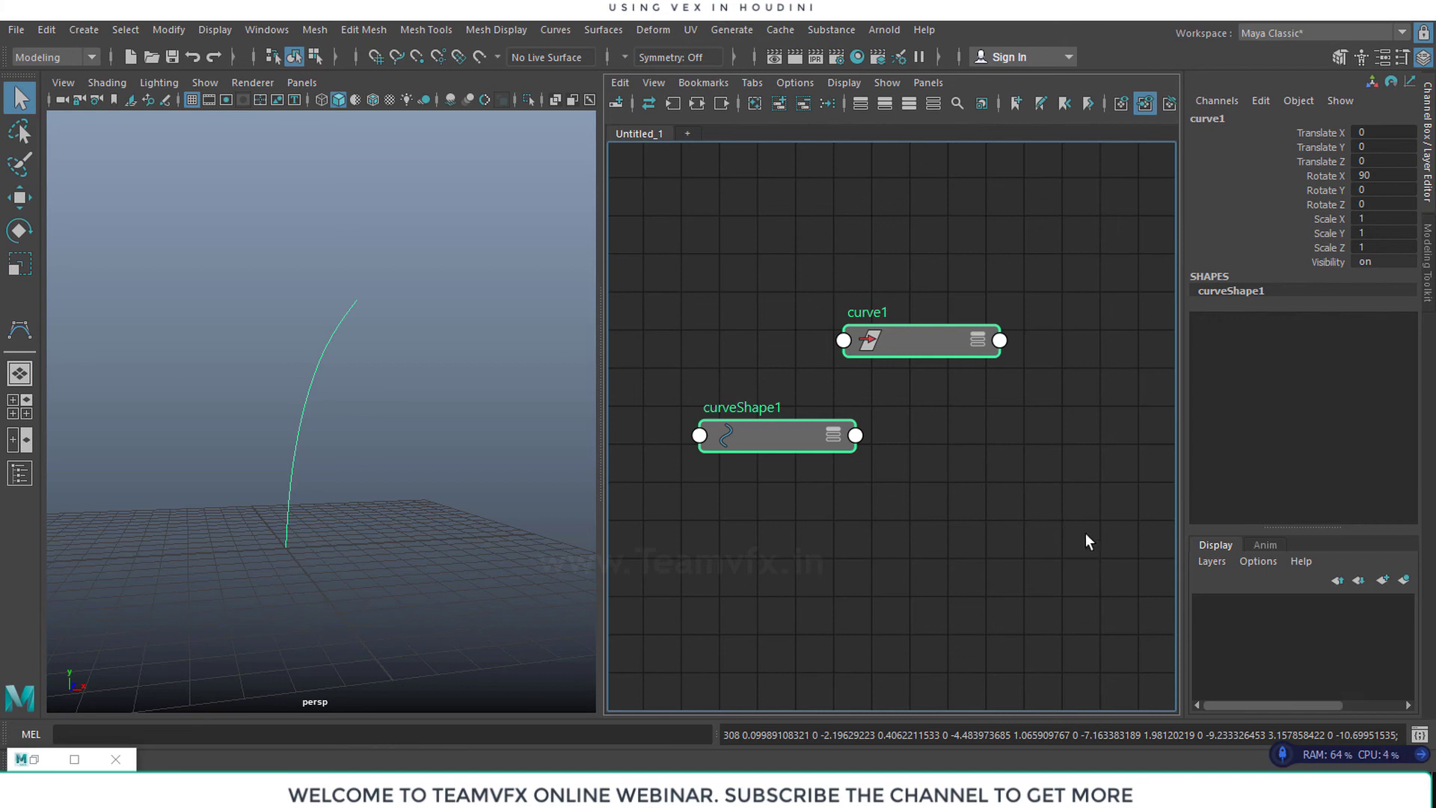
pyautogui.keyDown('alt'); pyautogui.moveTo(917, 395); pyautogui.dragTo(894, 404, button='middle'); pyautogui.keyUp('alt')
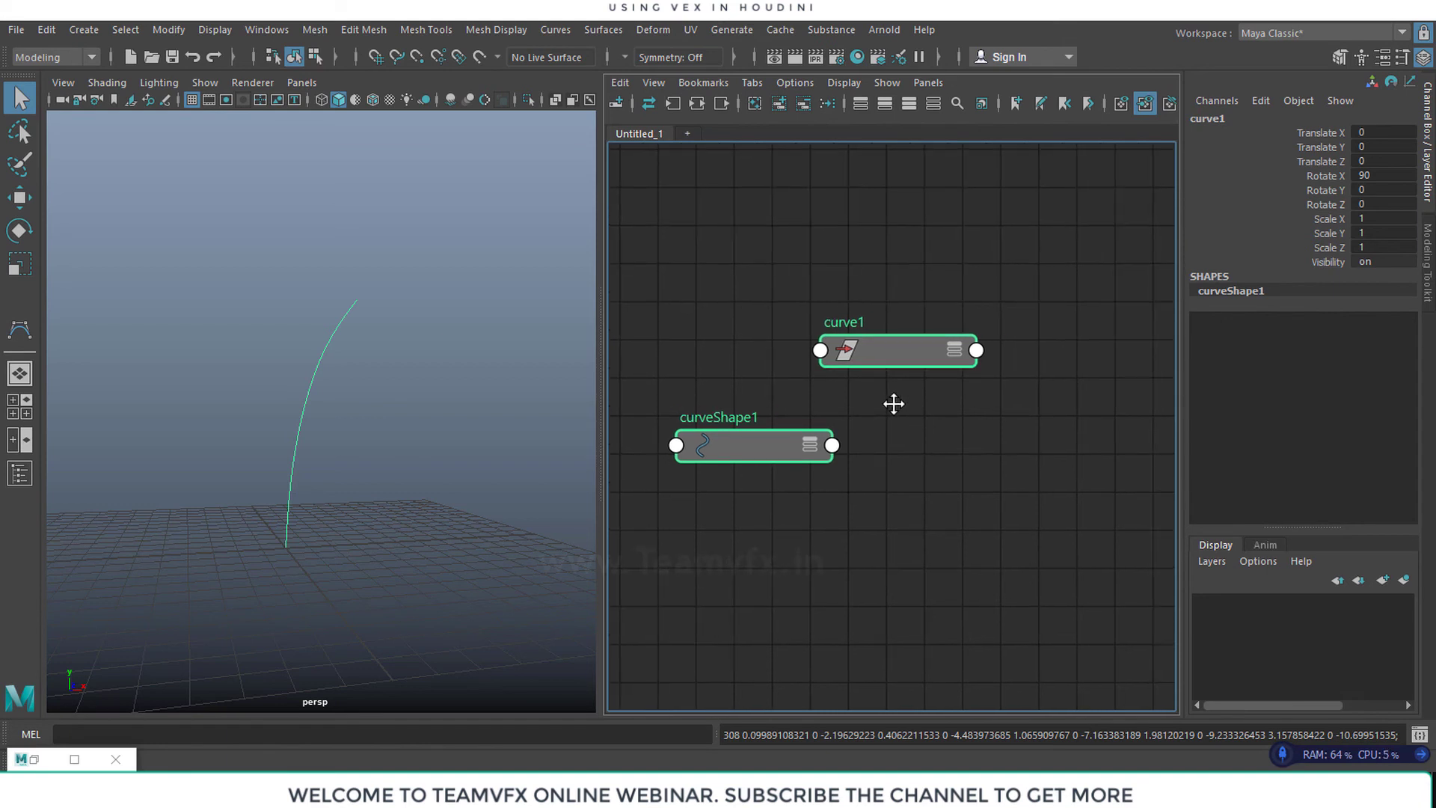
pyautogui.keyDown('alt'); pyautogui.moveTo(935, 442); pyautogui.dragTo(872, 413, button='middle'); pyautogui.keyUp('alt')
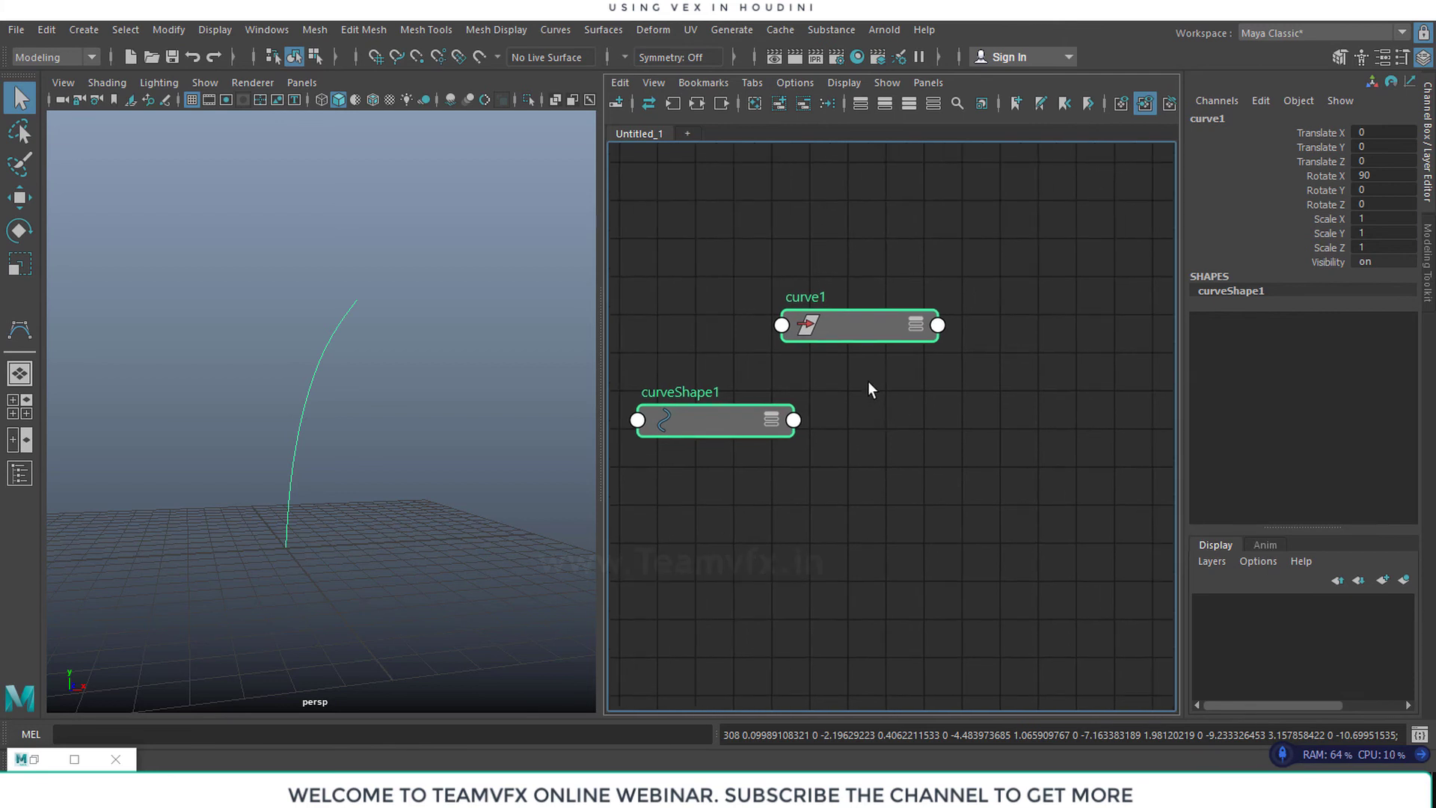
pyautogui.moveTo(653, 218); pyautogui.dragTo(860, 449)
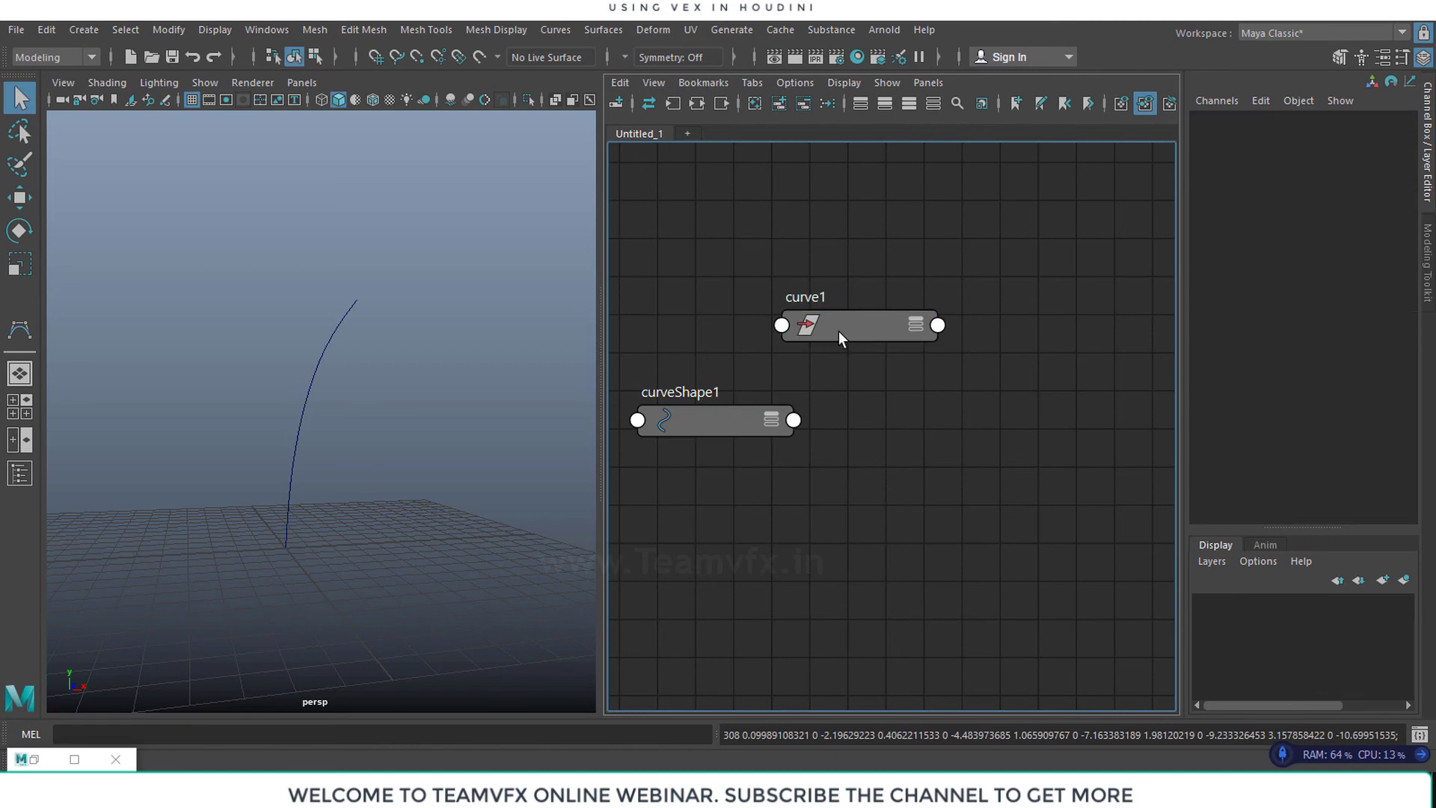
# Move the curve1 and curveShape1 nodes slightly higher in the node graph and clear the selection
pyautogui.click(712, 423)
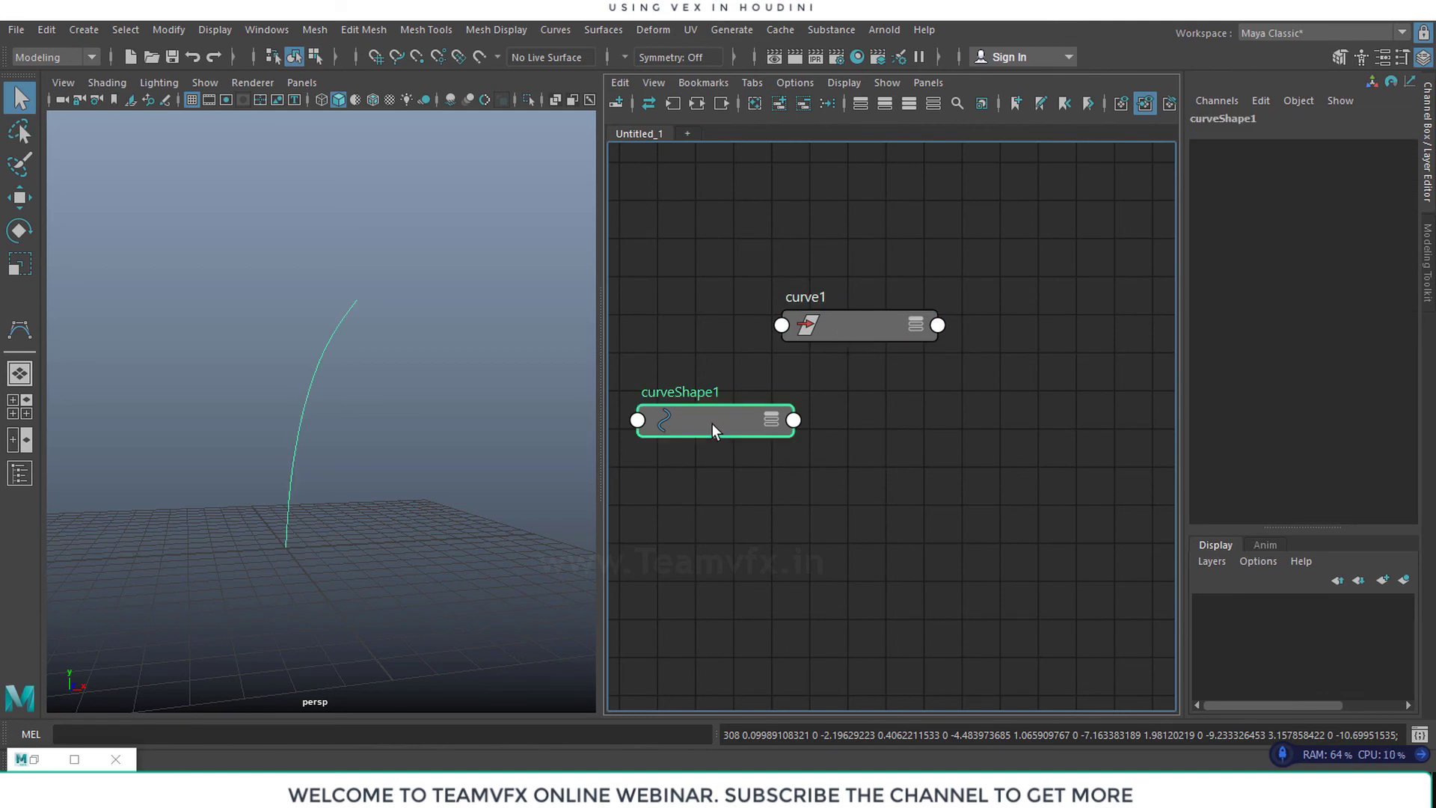
pyautogui.click(853, 341)
pyautogui.moveTo(856, 330); pyautogui.dragTo(866, 284)
pyautogui.moveTo(739, 346); pyautogui.dragTo(743, 376)
pyautogui.click(796, 463)
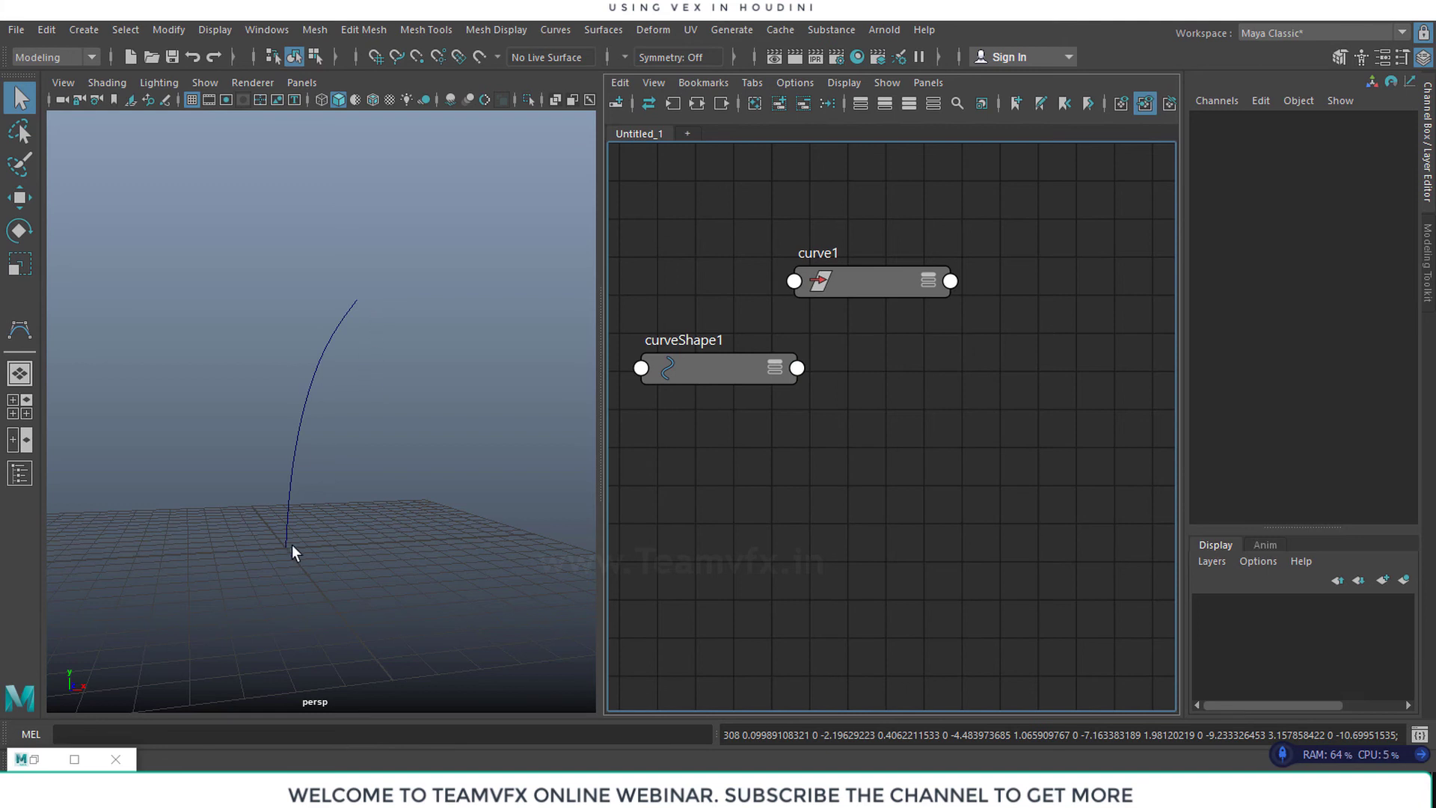
# Add a revolve node to the graph and place it below curve1, beside the curveShape1 node
pyautogui.moveTo(792, 419); pyautogui.dragTo(764, 480, button='middle')
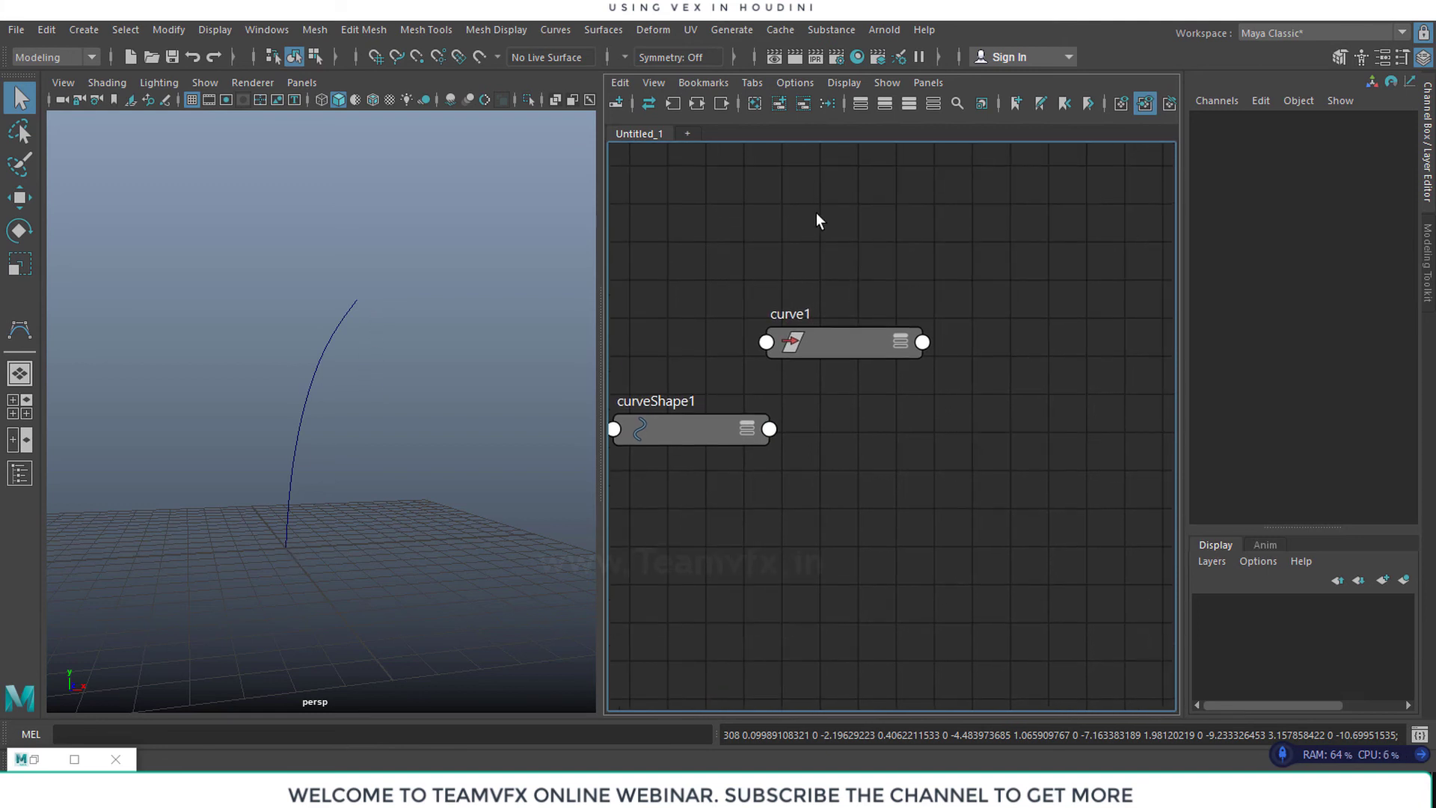
pyautogui.press('Tab')
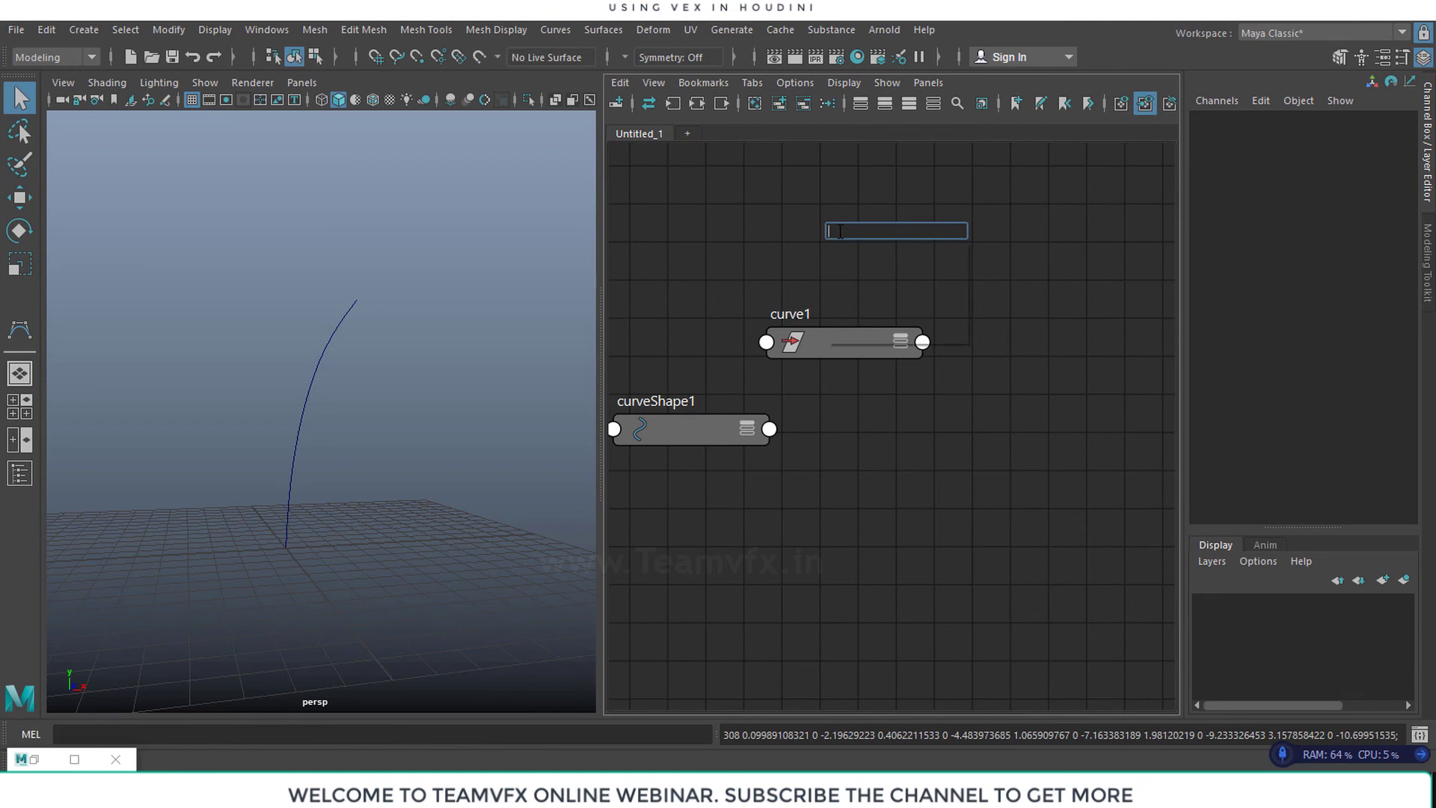
pyautogui.write('rev')
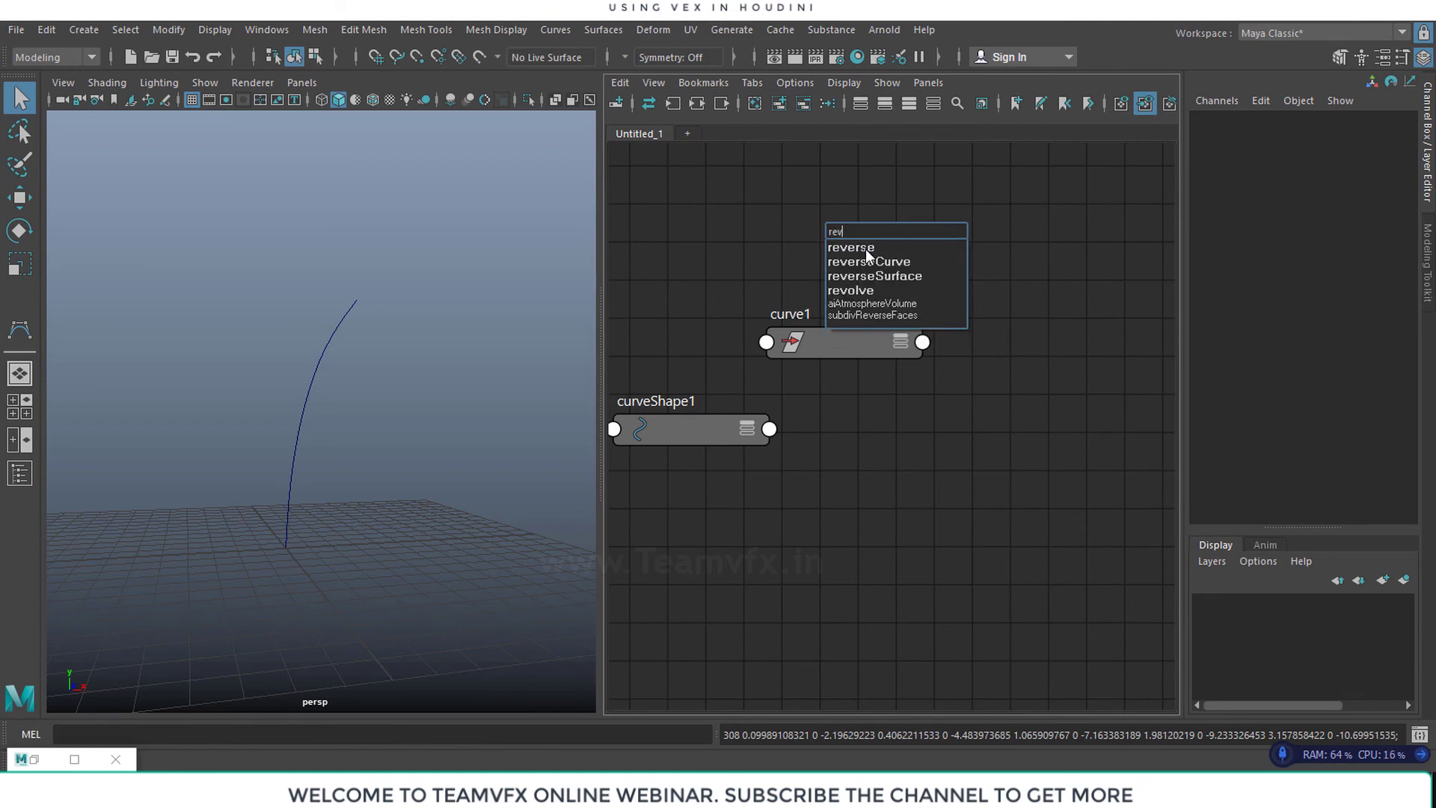
pyautogui.write('olv')
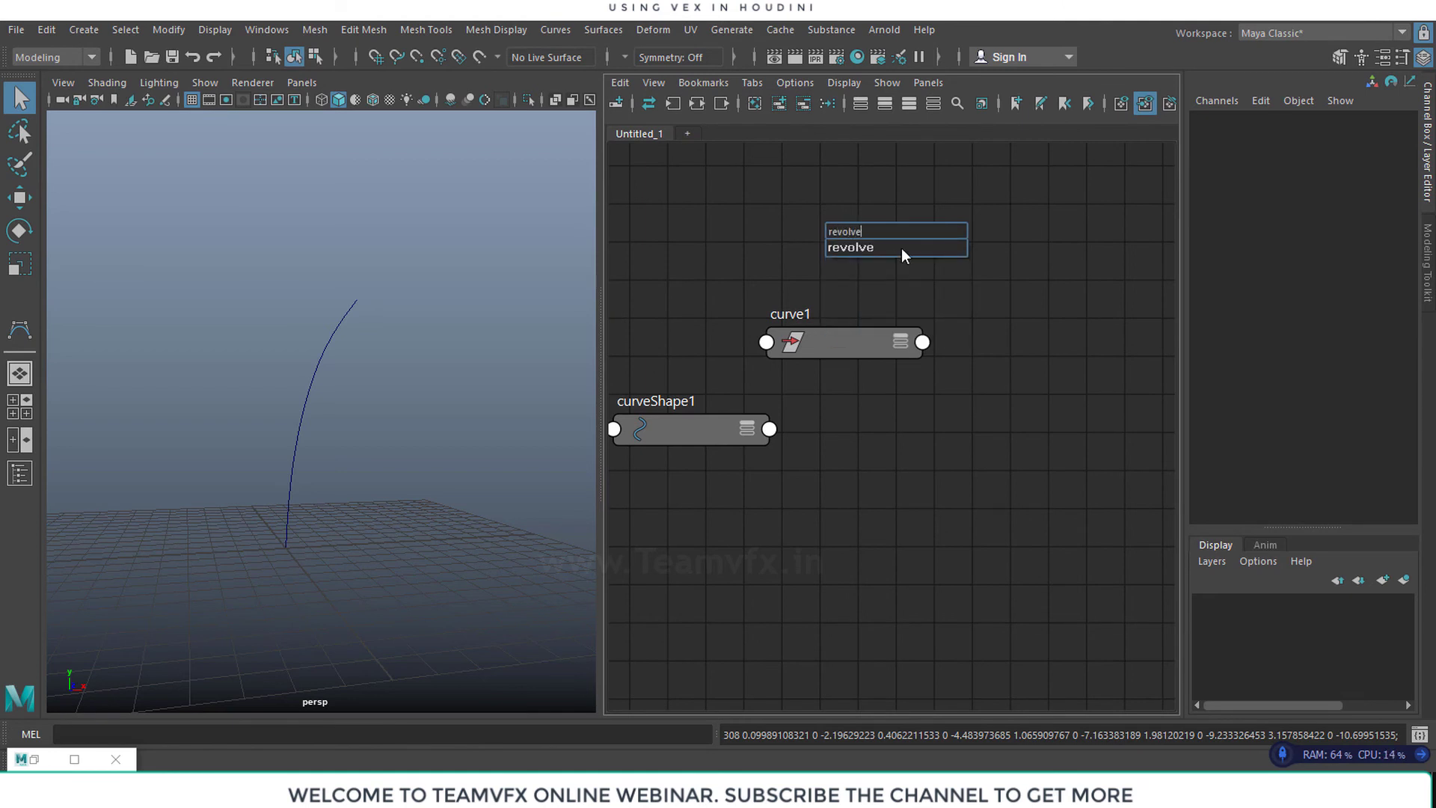
pyautogui.write('e')
pyautogui.click(882, 249)
pyautogui.moveTo(891, 245); pyautogui.dragTo(947, 433)
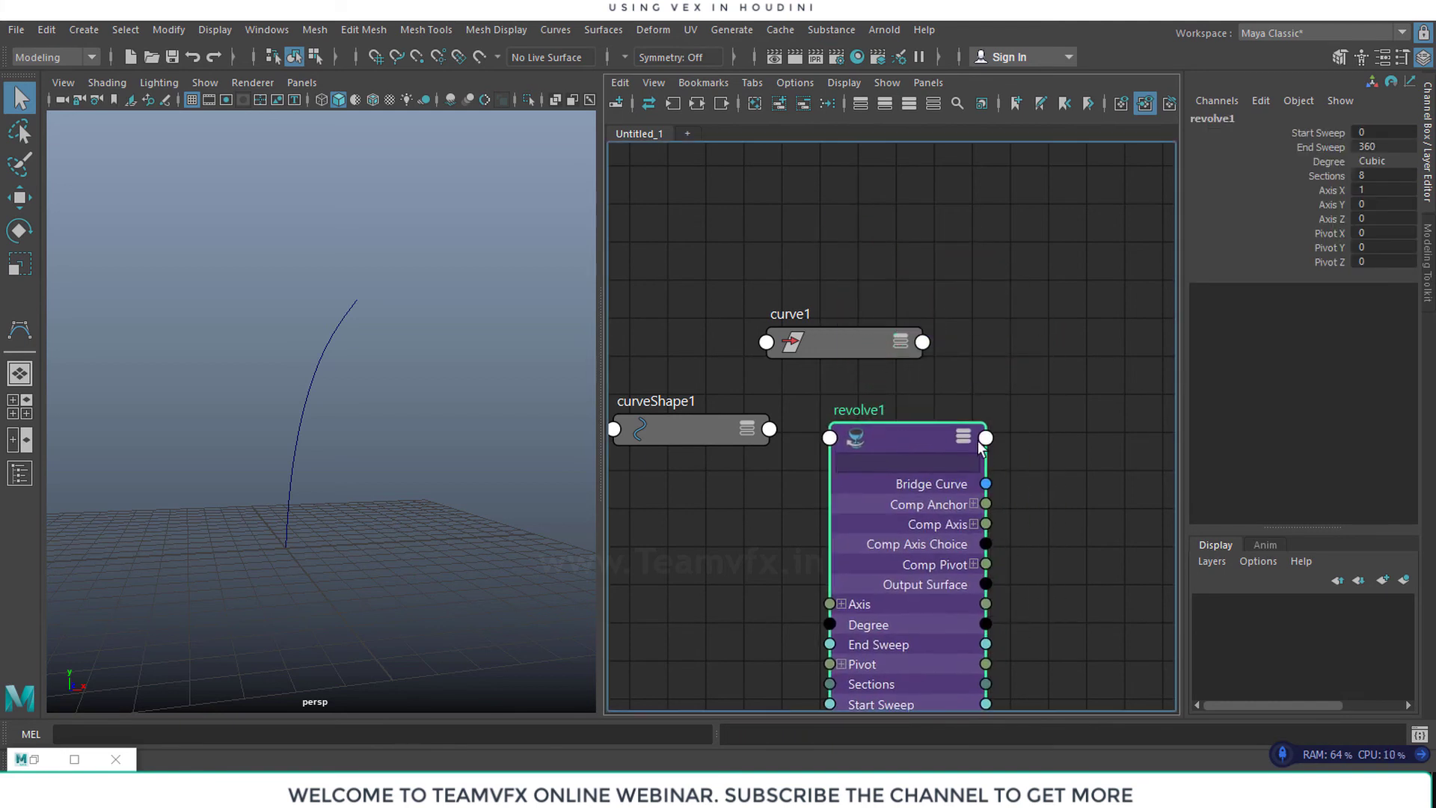
# Expand the curveShape1 node fully and connect its World Space[0] output to the inputCurve of revolve1
pyautogui.moveTo(1075, 551); pyautogui.dragTo(1090, 423, button='middle')
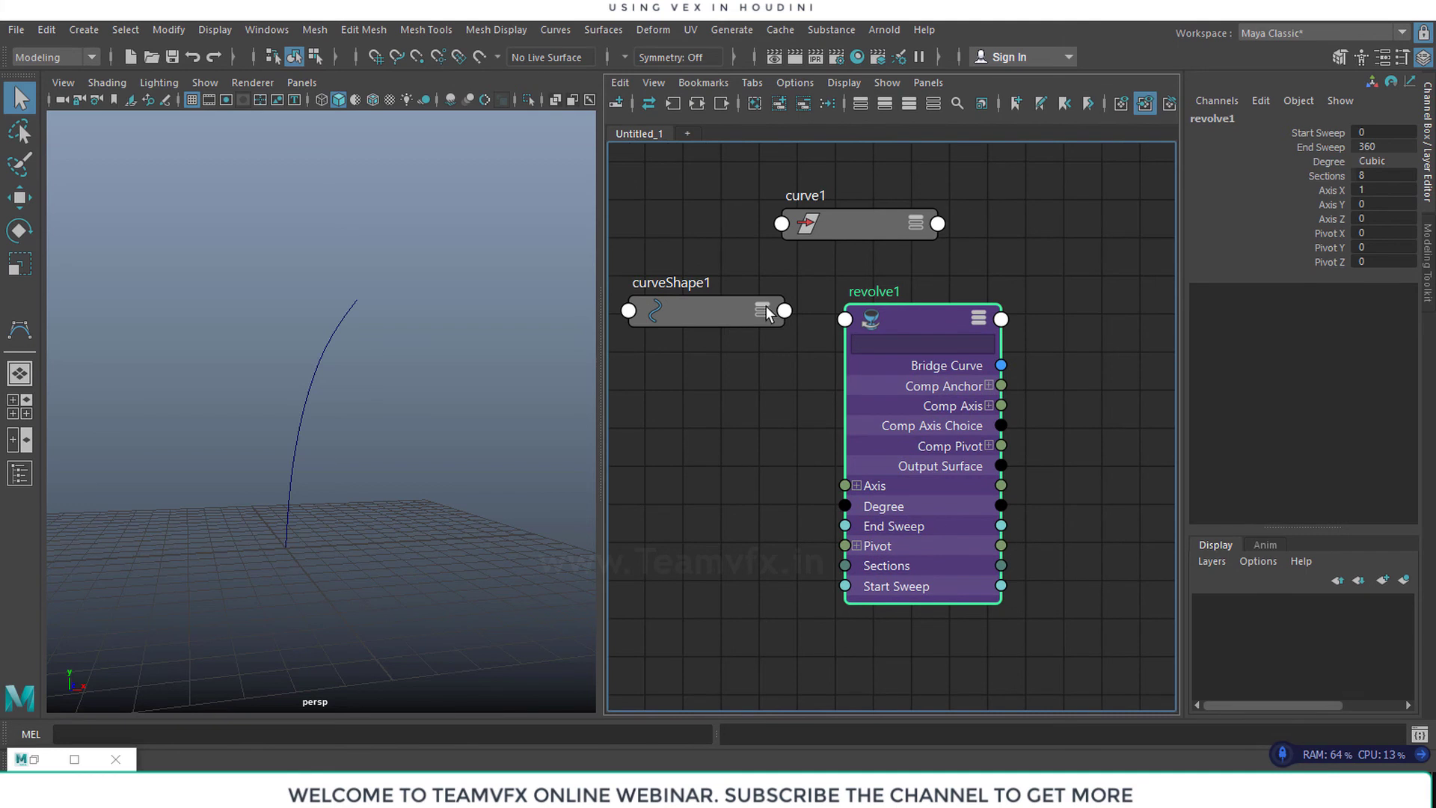
pyautogui.click(756, 308)
pyautogui.click(760, 308)
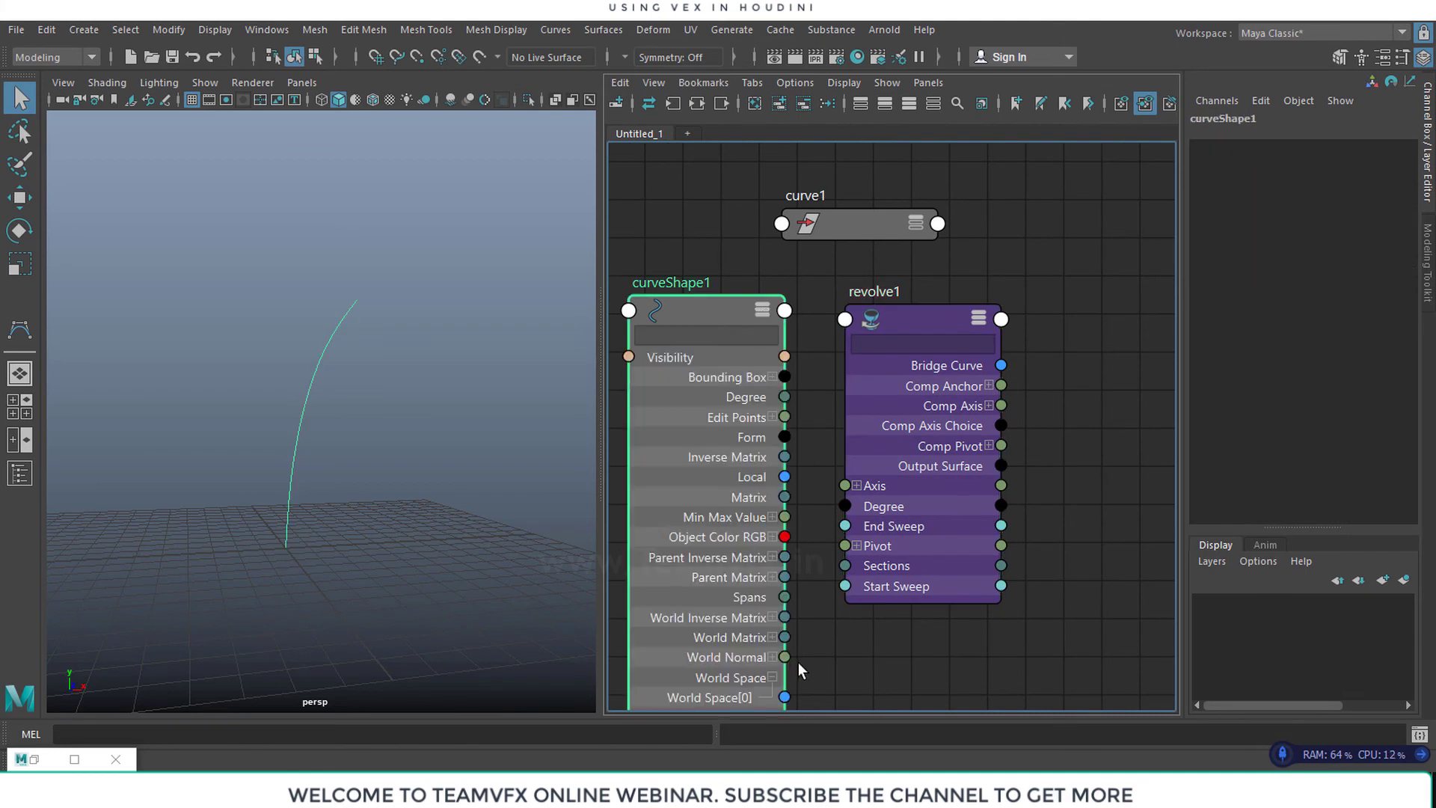
pyautogui.moveTo(797, 663); pyautogui.dragTo(842, 516, button='middle')
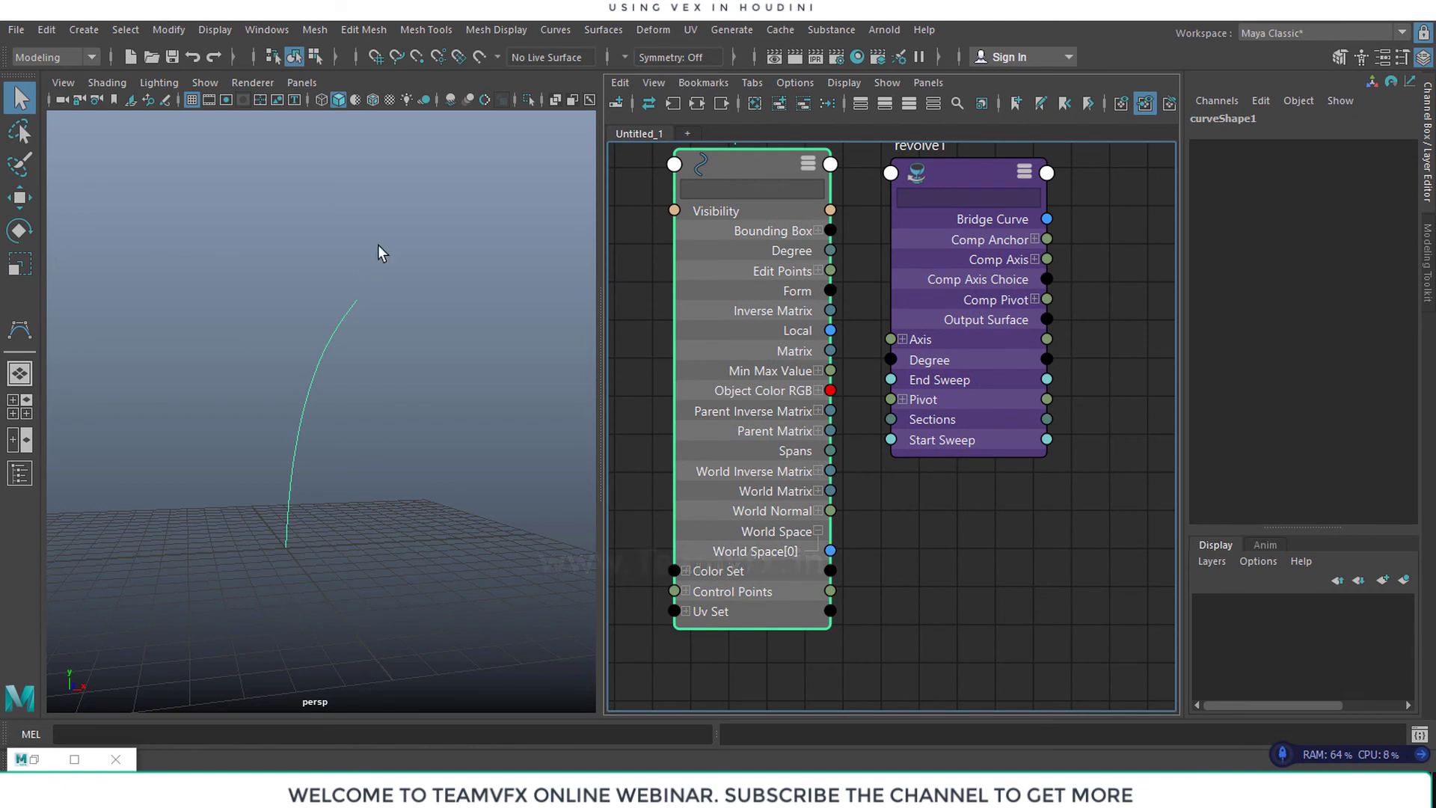
pyautogui.keyDown('alt'); pyautogui.moveTo(926, 546); pyautogui.dragTo(866, 580, button='middle'); pyautogui.keyUp('alt')
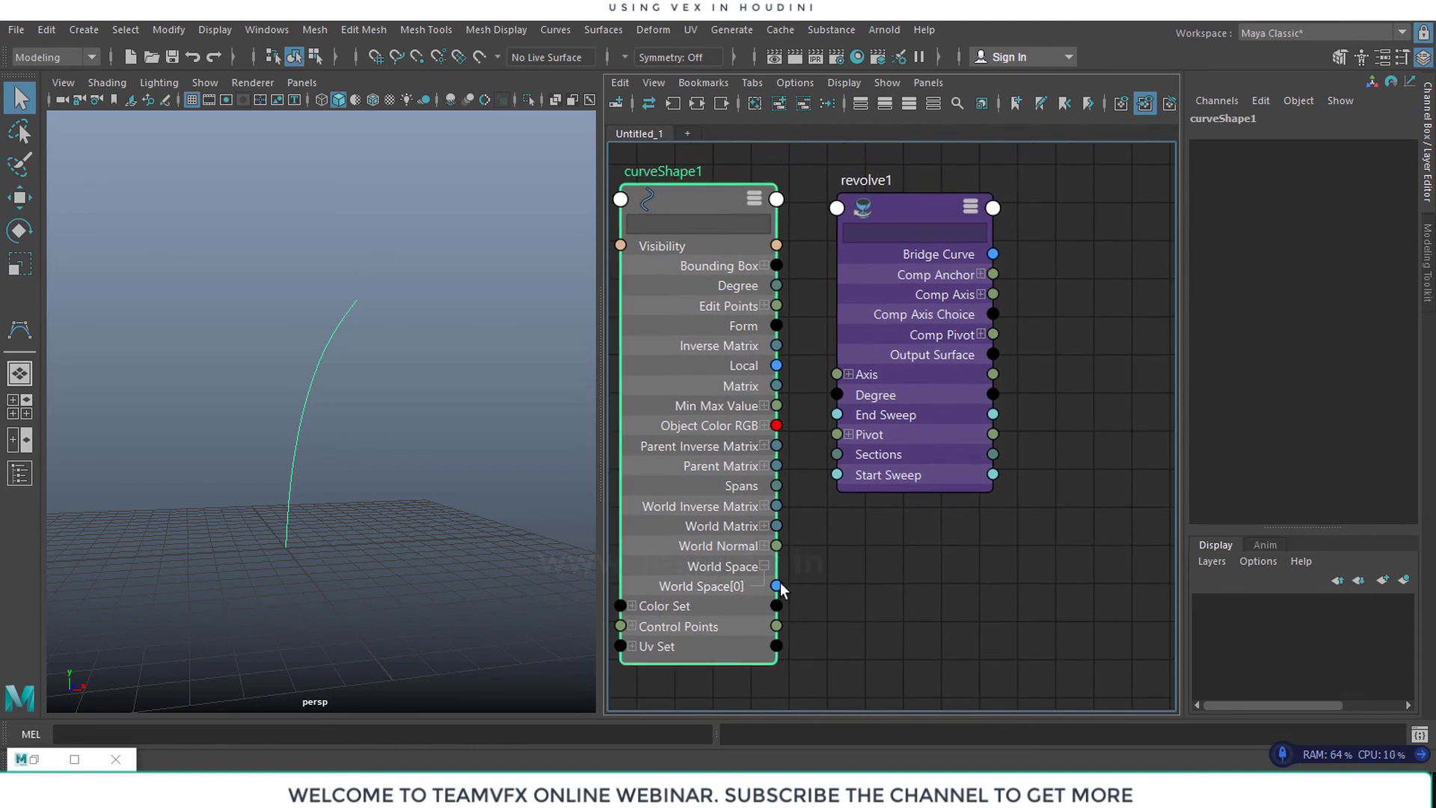
pyautogui.moveTo(778, 586); pyautogui.dragTo(836, 210)
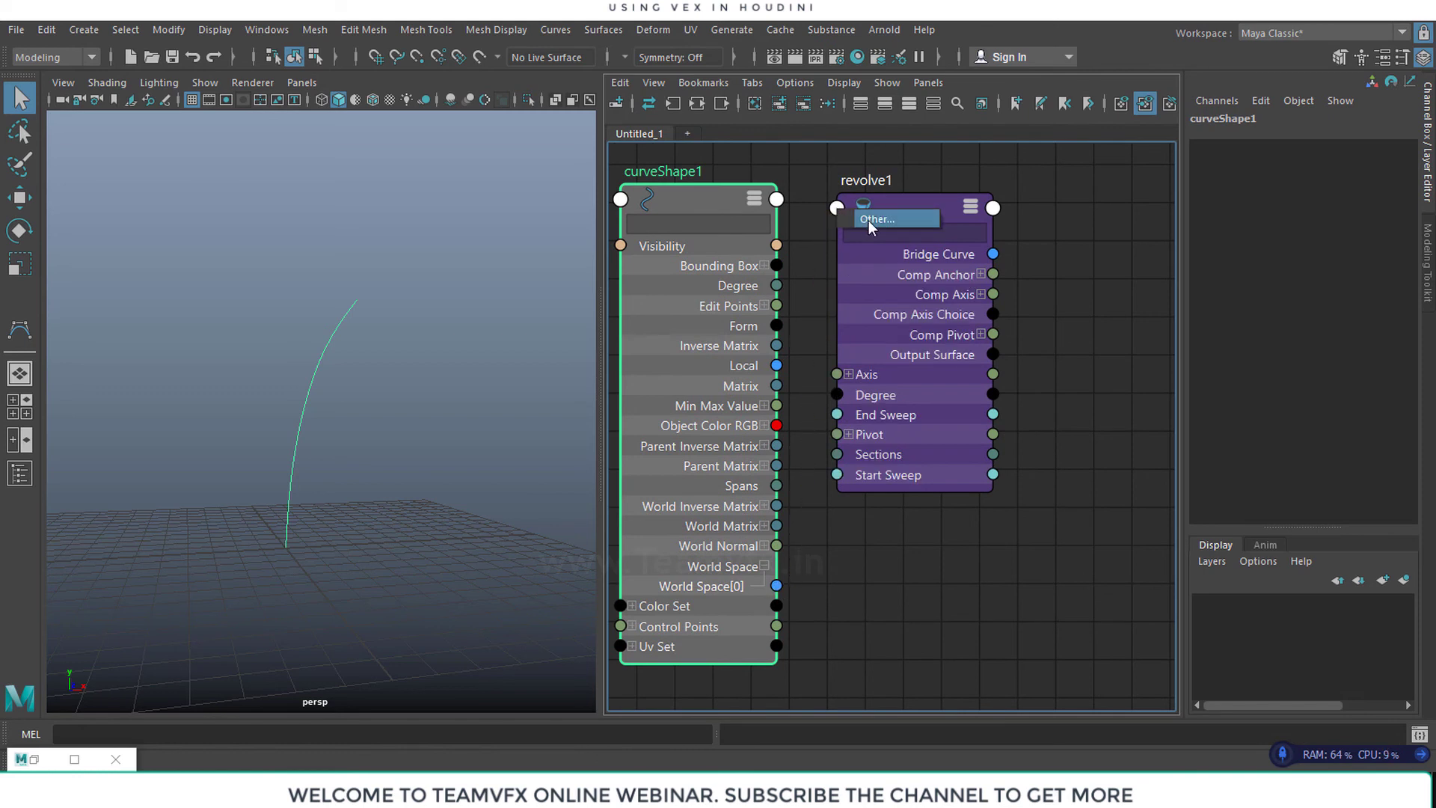
pyautogui.click(868, 220)
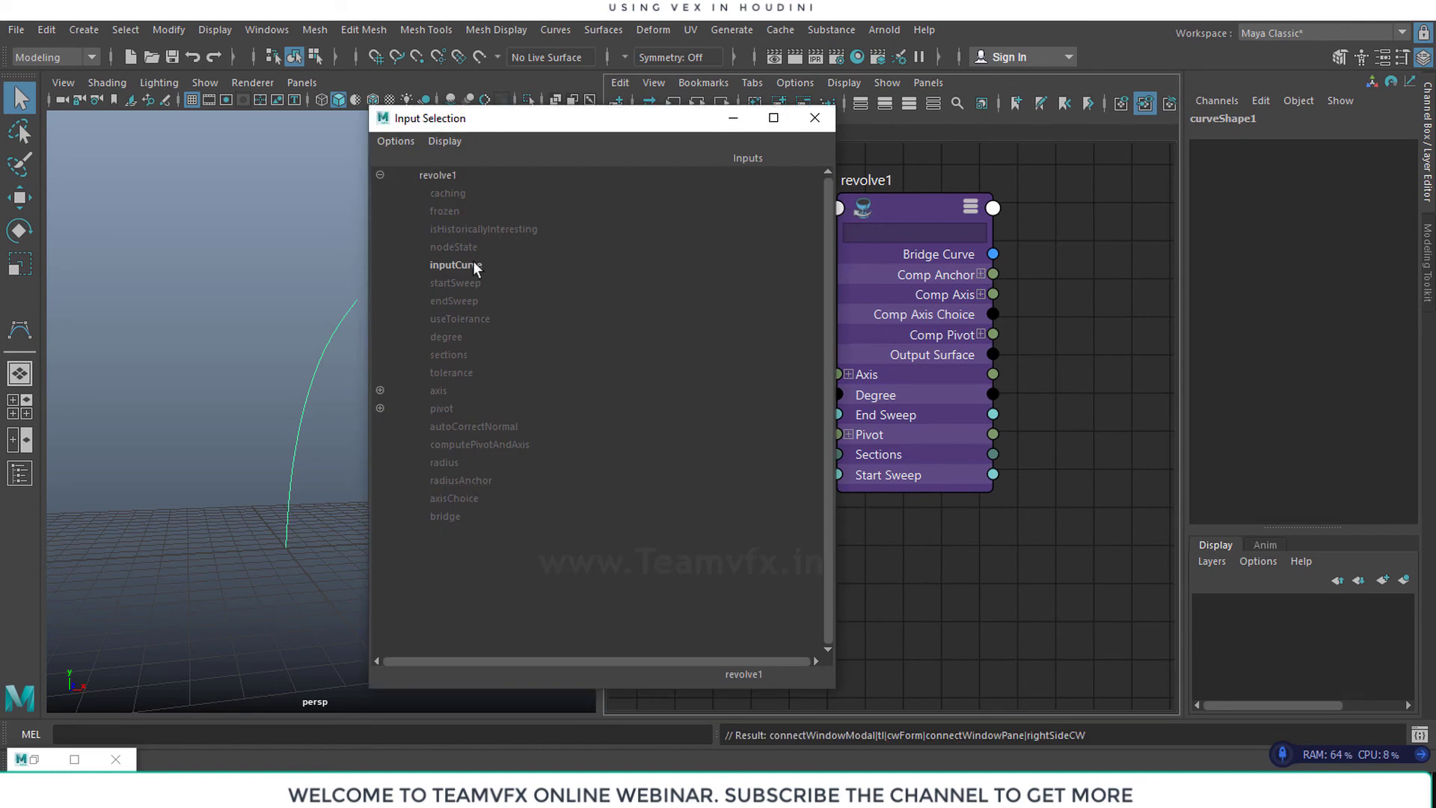
pyautogui.click(450, 266)
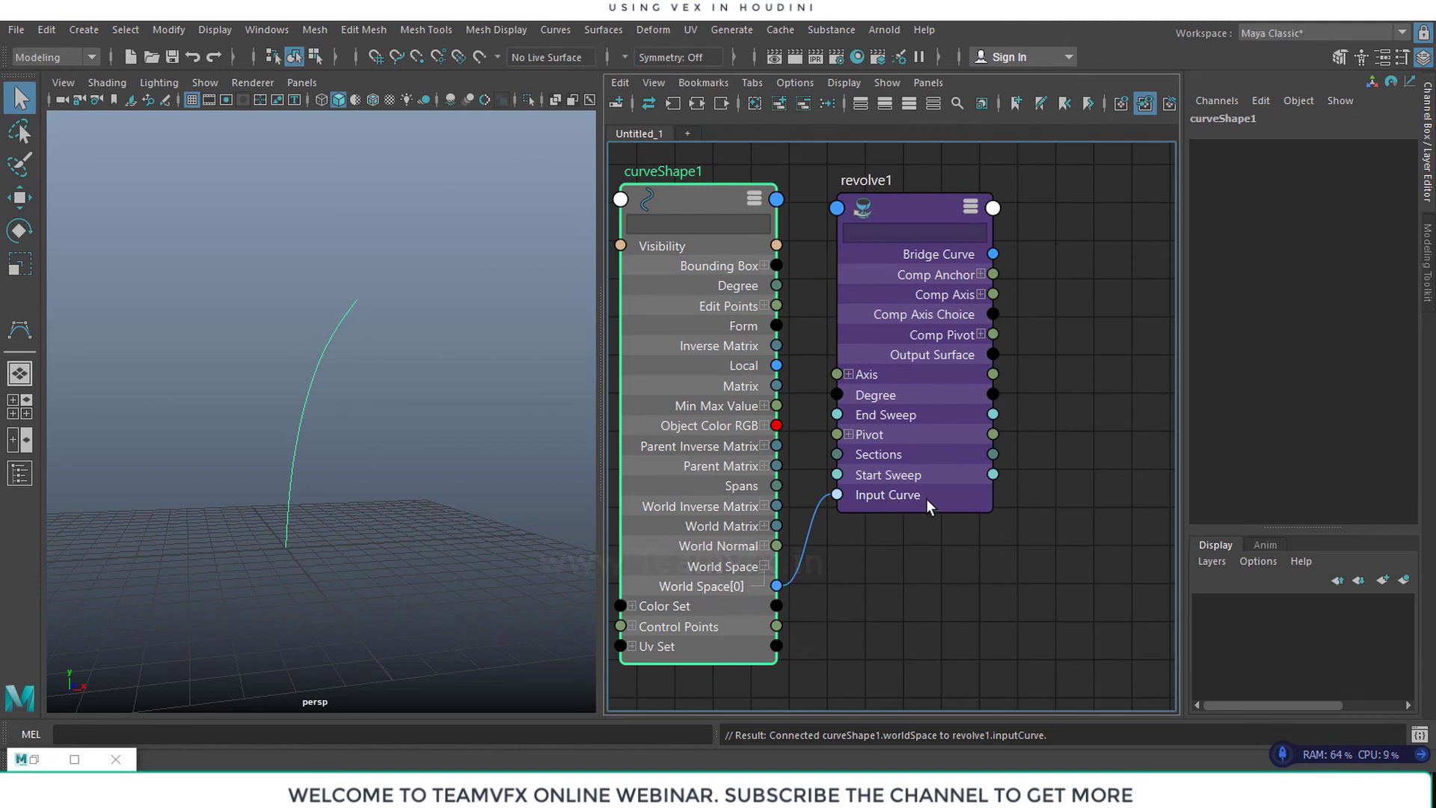
# Examine the Revolve History attributes of the revolve1 node, then close its attributes
pyautogui.keyDown('alt'); pyautogui.moveTo(1096, 355); pyautogui.dragTo(1035, 499, button='middle'); pyautogui.keyUp('alt')
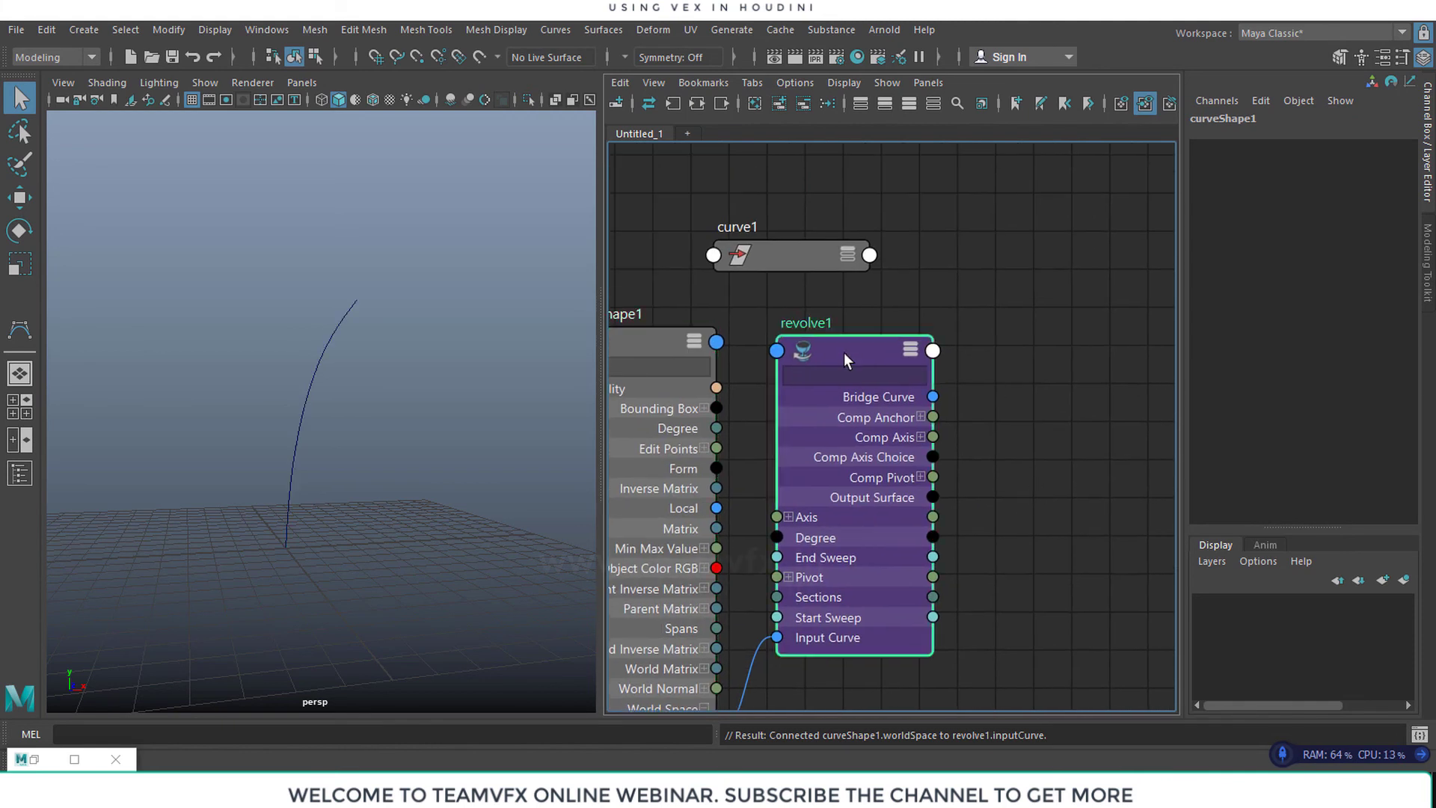
pyautogui.doubleClick(844, 352)
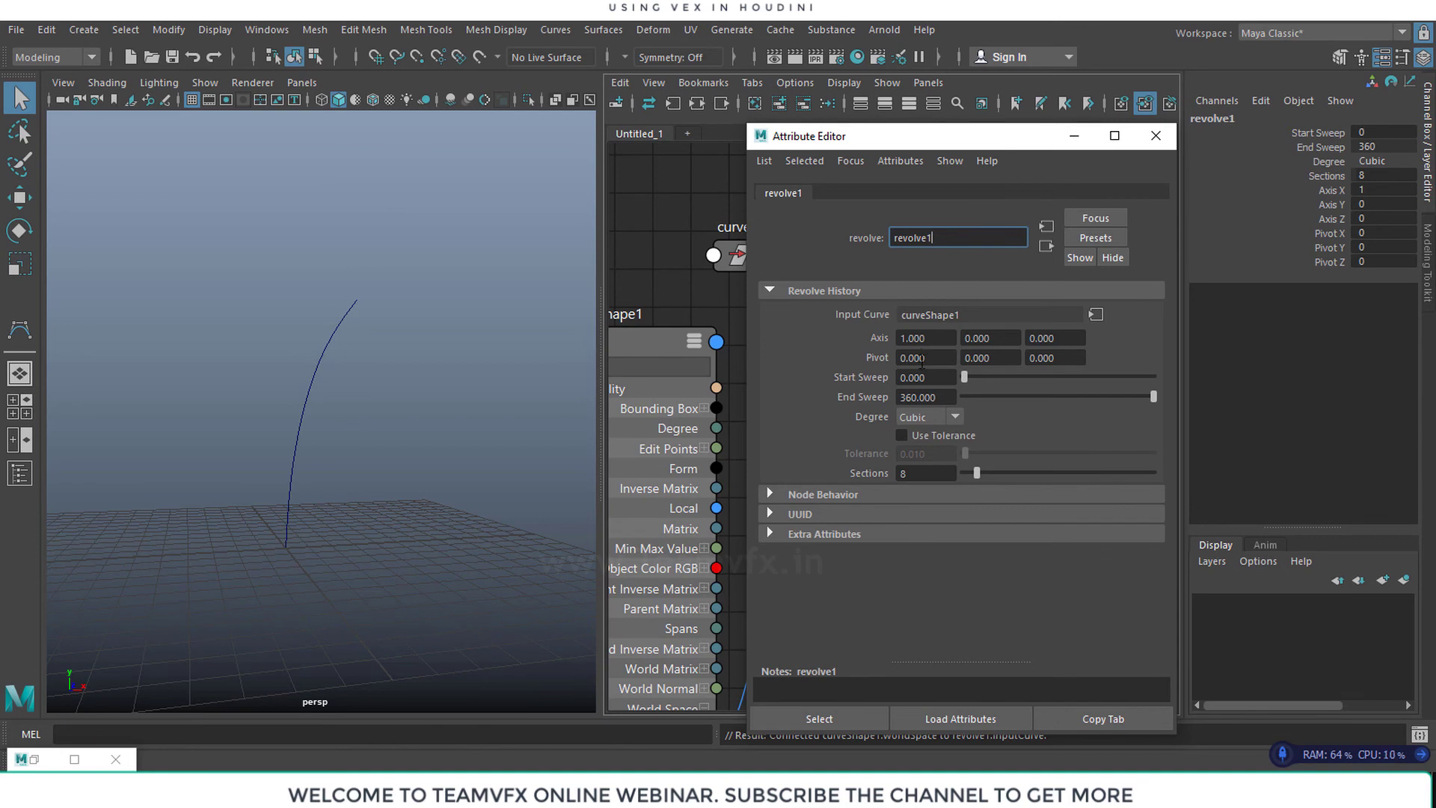
pyautogui.click(1156, 135)
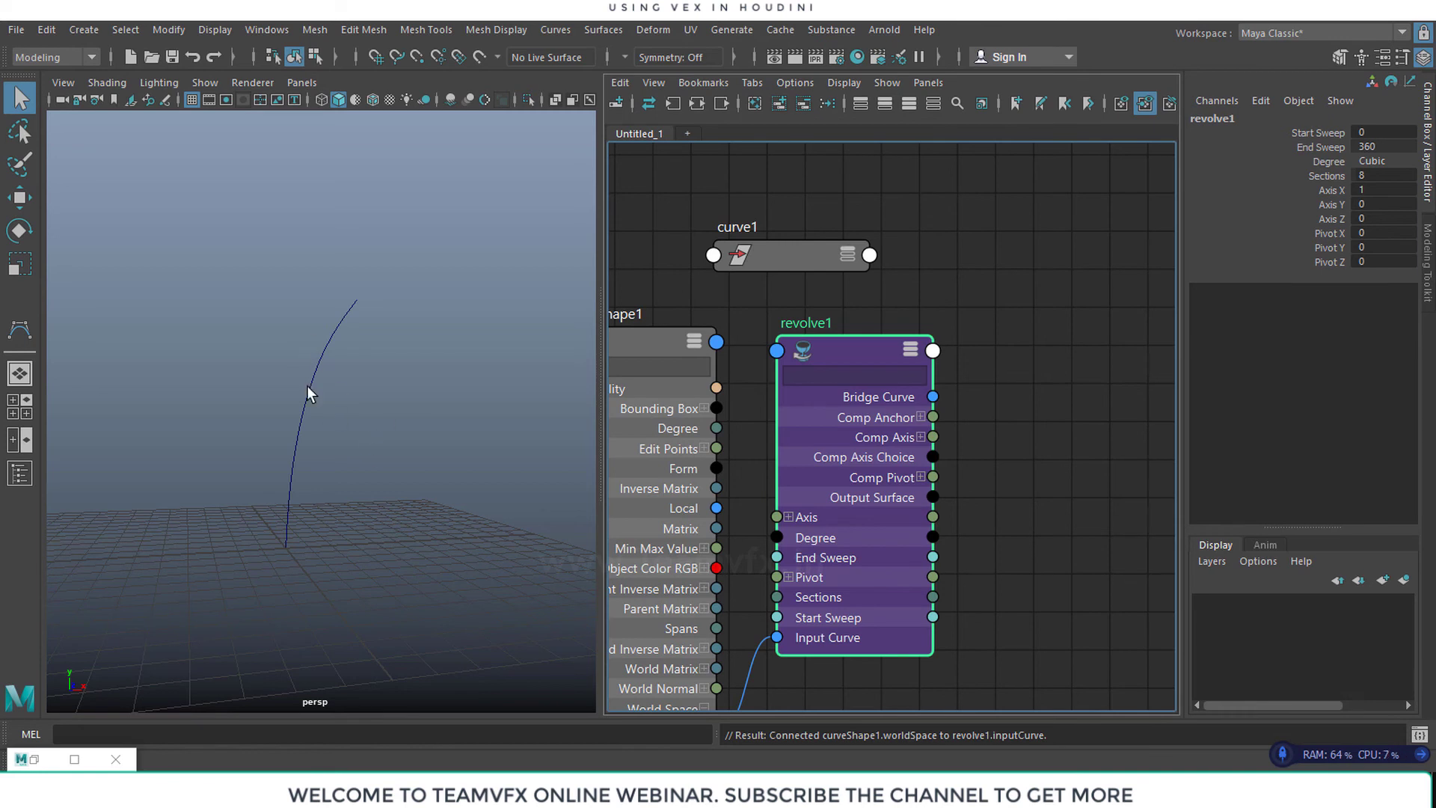
# Add a mesh node to the graph in the free space beyond revolve1
pyautogui.moveTo(972, 488); pyautogui.dragTo(811, 484, button='middle')
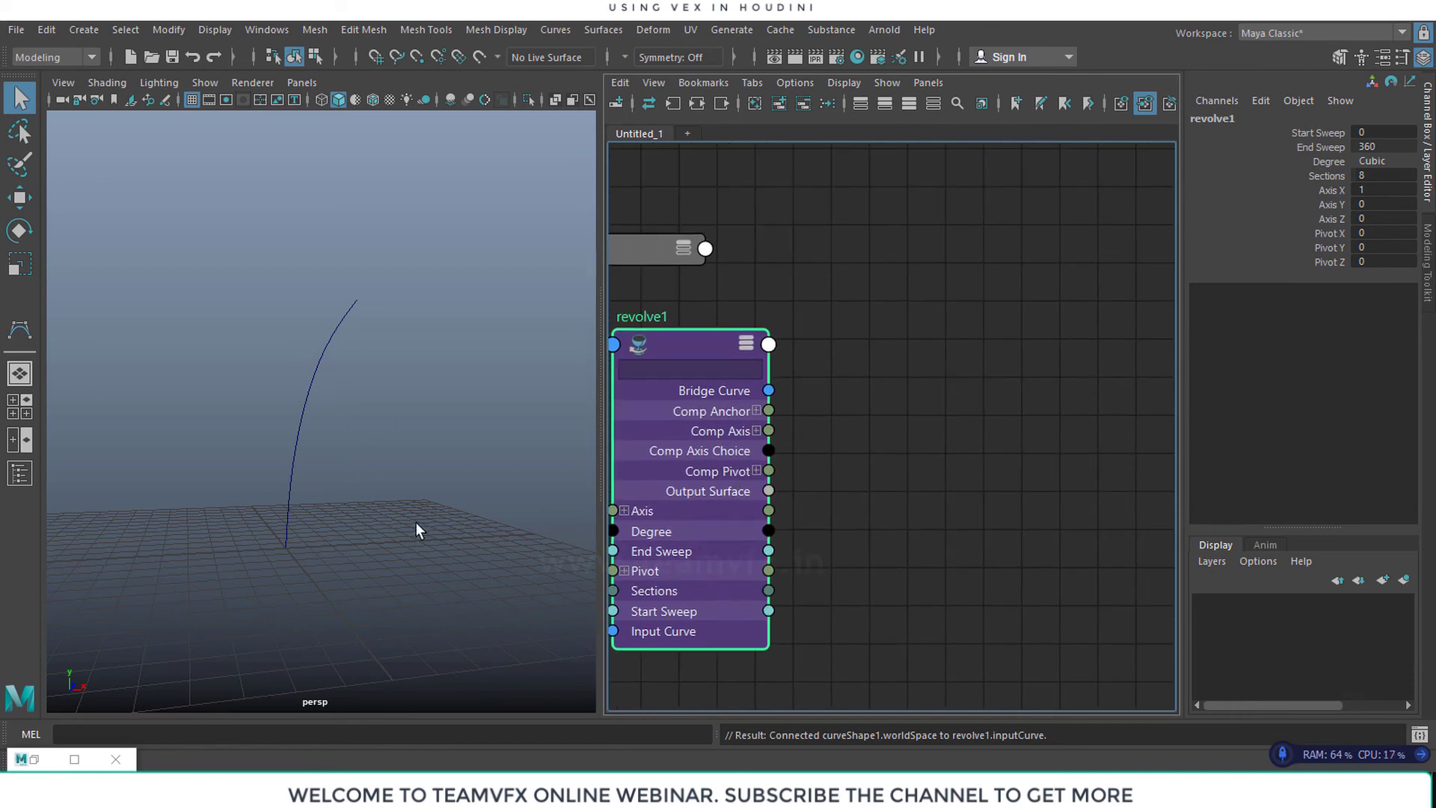
pyautogui.scroll(-3, 890, 446)
pyautogui.scroll(3, 890, 444)
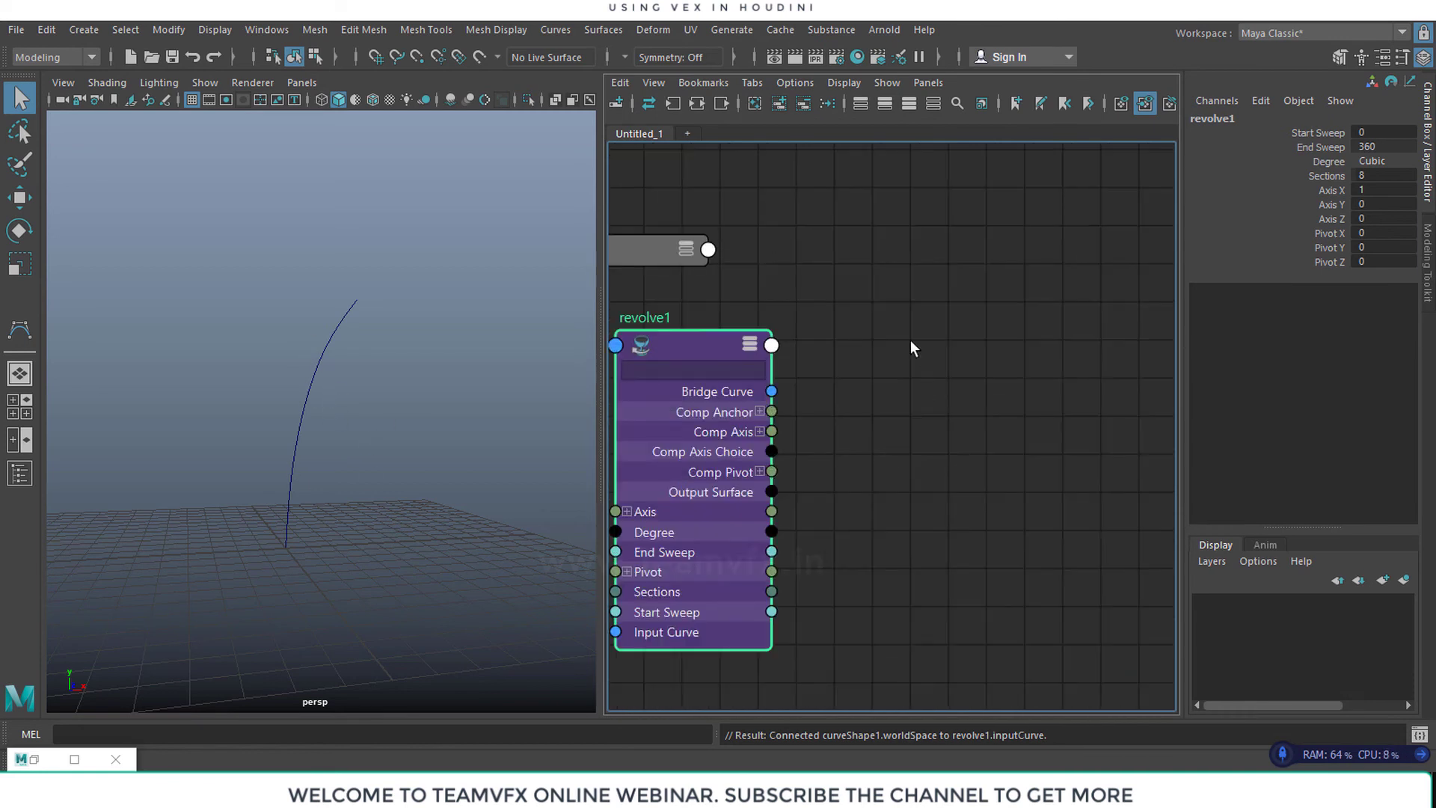
pyautogui.press('Tab')
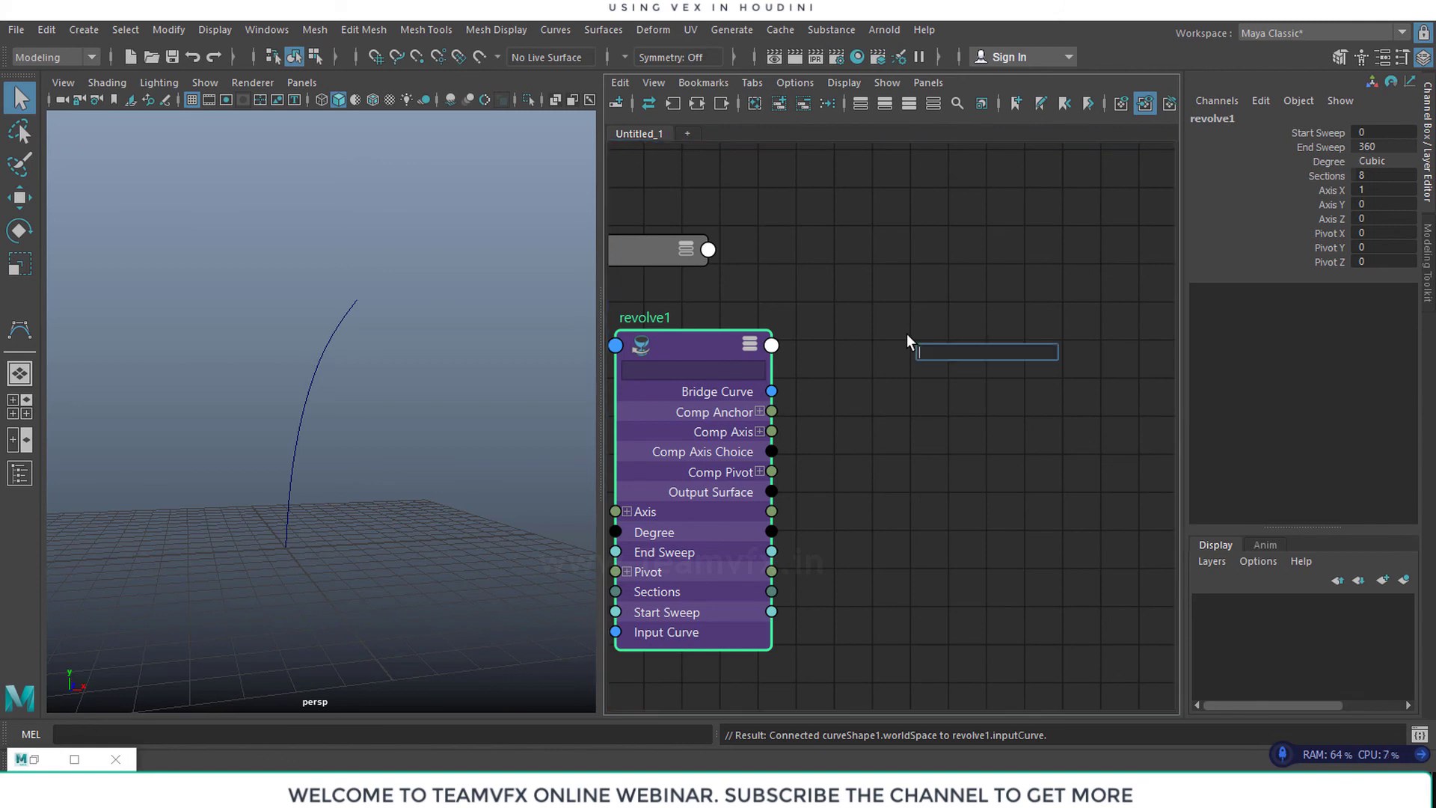
pyautogui.write('mesh')
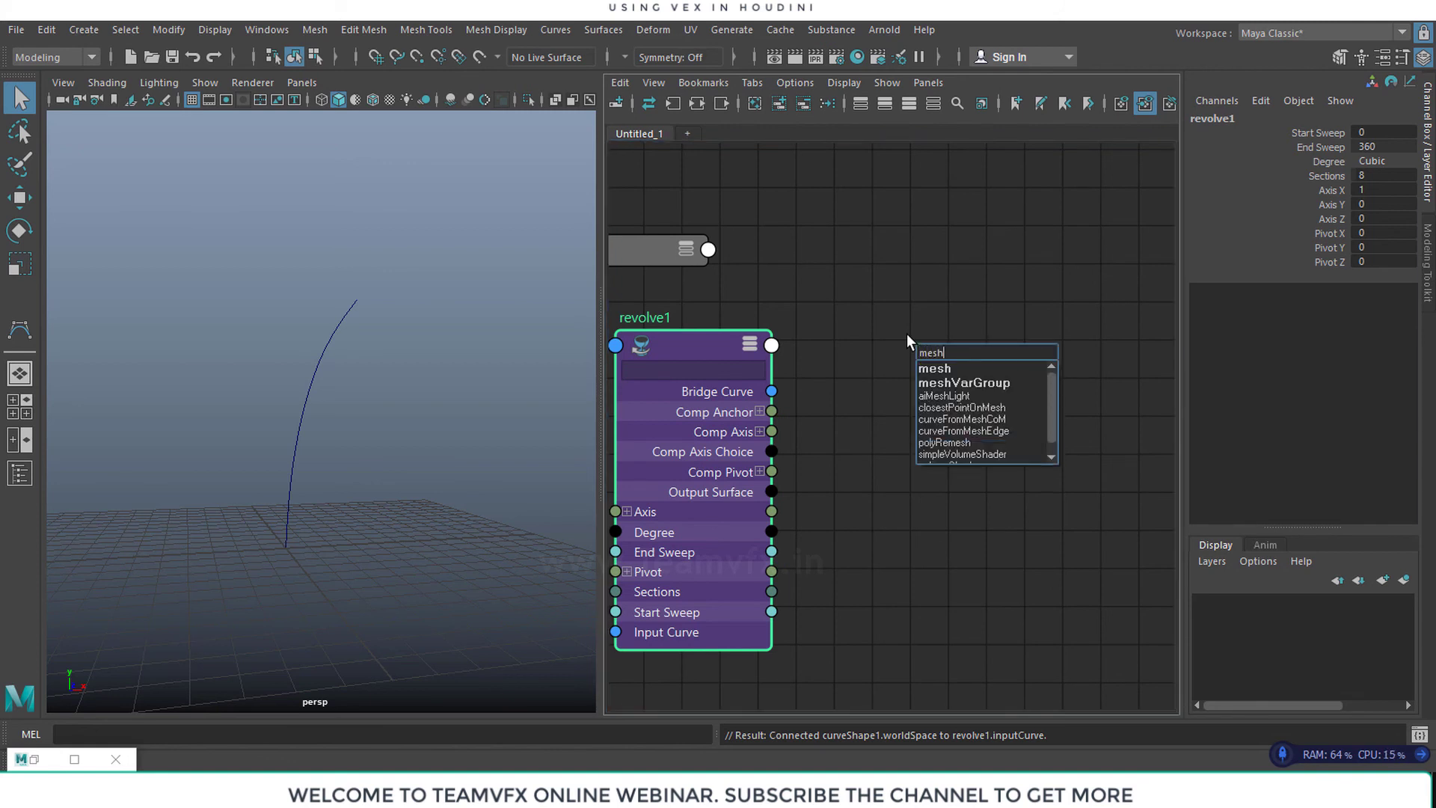
pyautogui.click(945, 369)
pyautogui.moveTo(970, 264); pyautogui.dragTo(867, 204, button='middle')
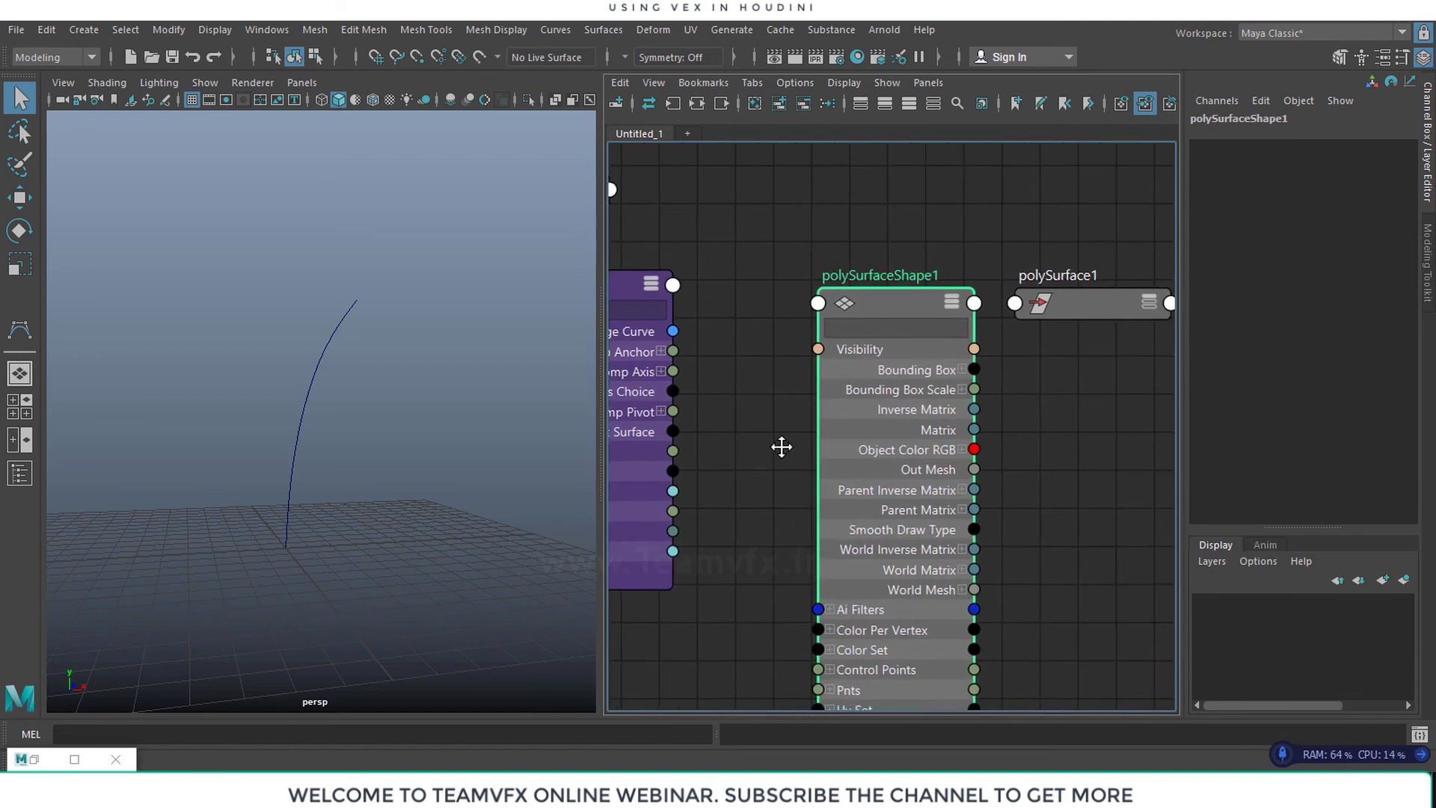
# Move polySurface1 higher in the graph and shift polySurfaceShape1 farther from revolve1, beneath polySurface1
pyautogui.moveTo(743, 439); pyautogui.dragTo(961, 484, button='middle')
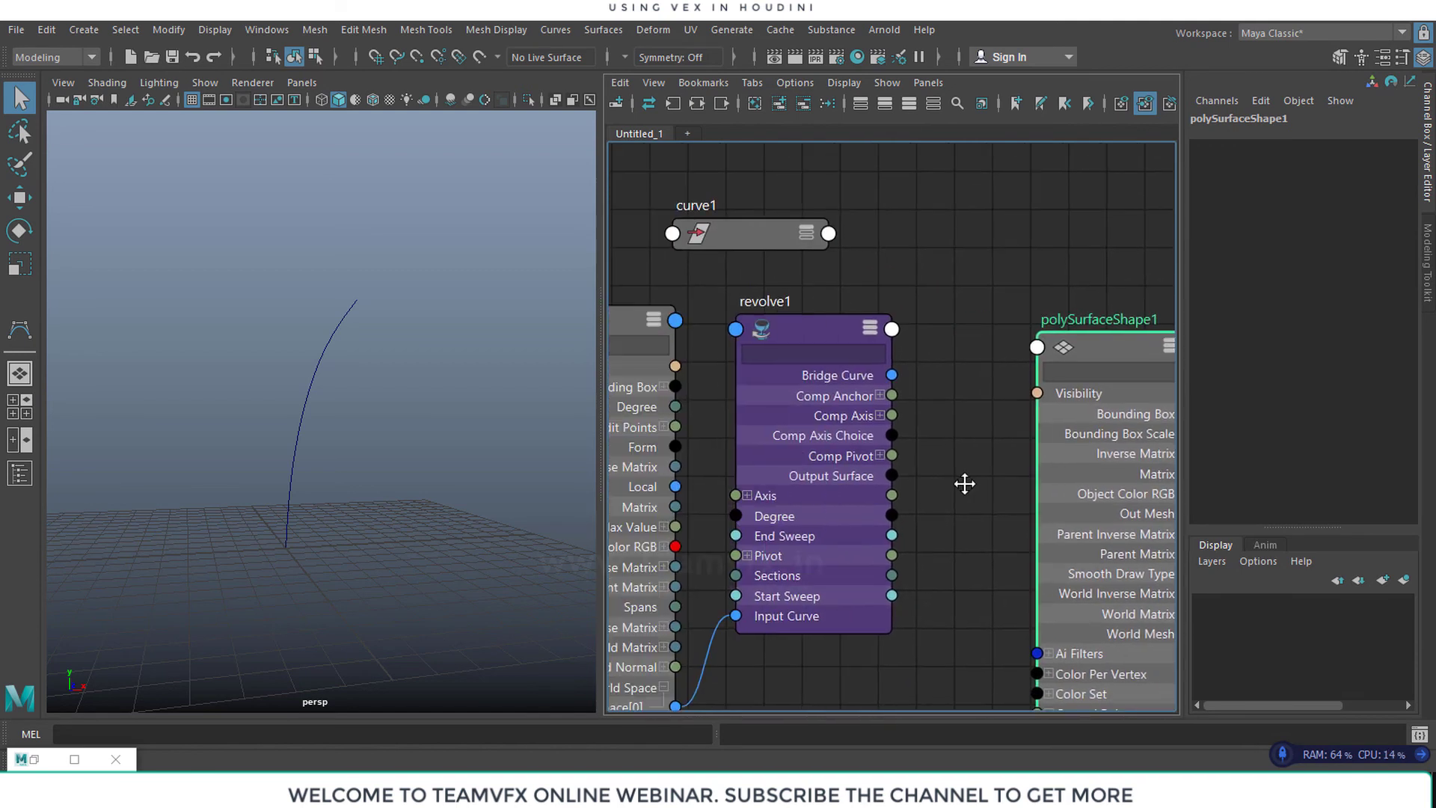
pyautogui.click(794, 333)
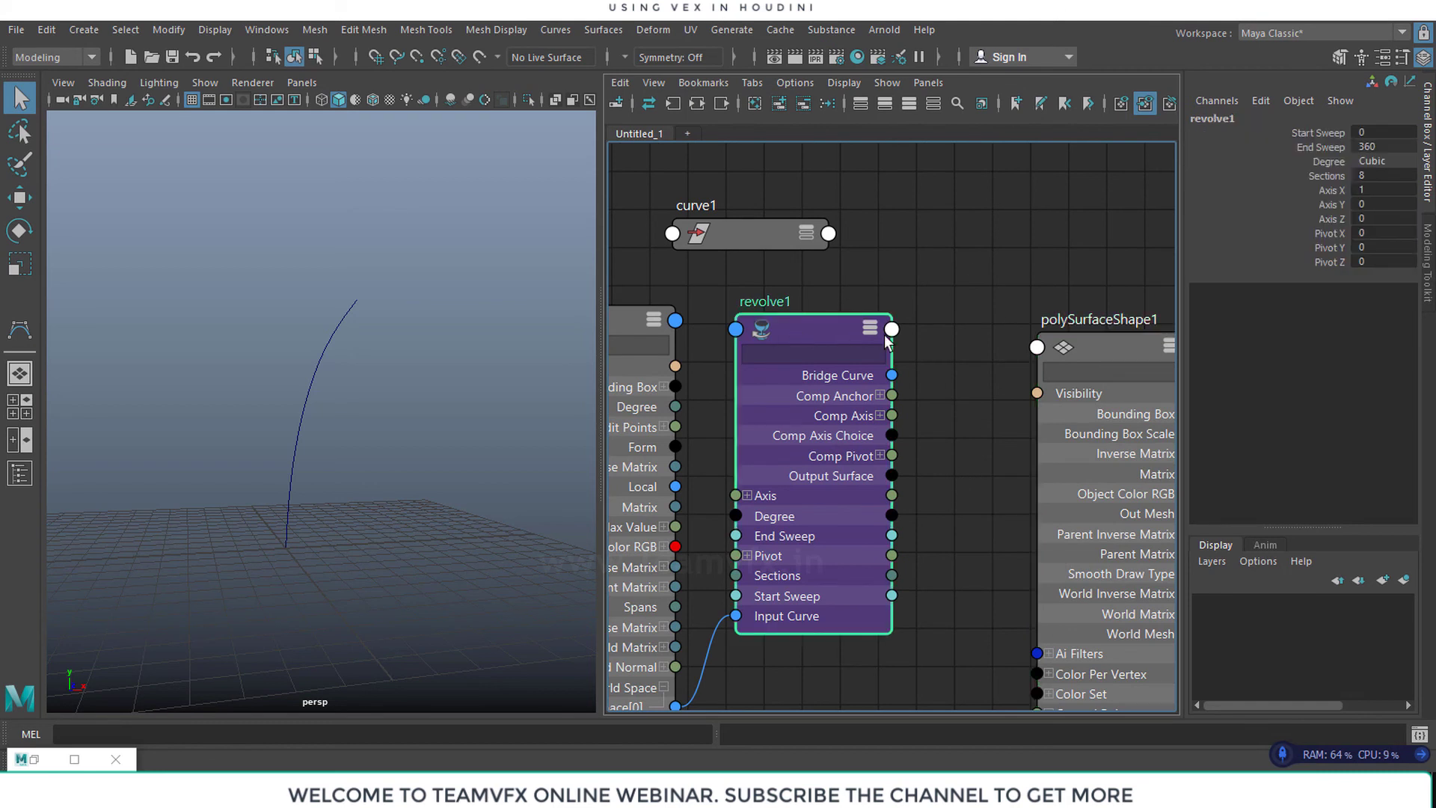
pyautogui.moveTo(946, 491); pyautogui.dragTo(851, 330, button='middle')
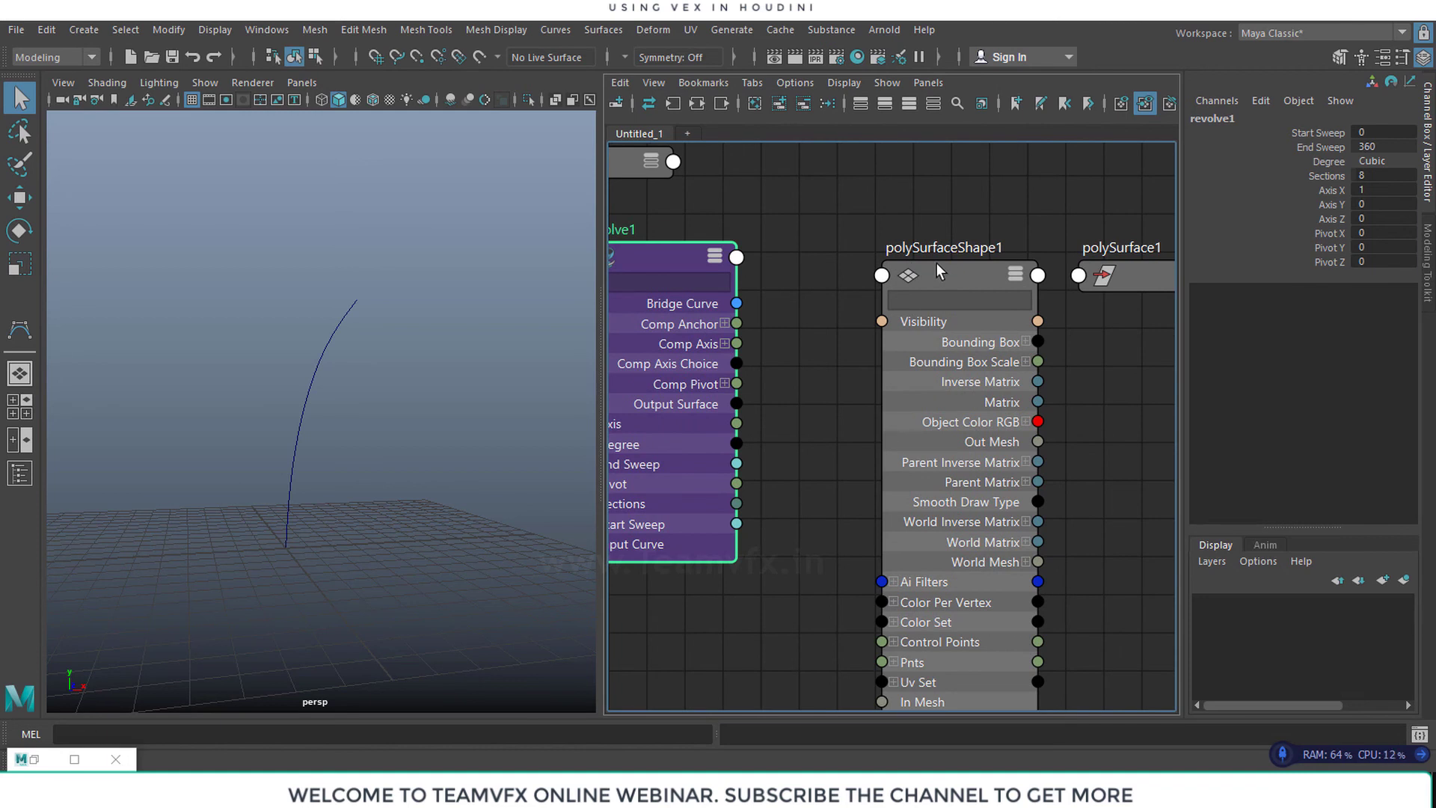
pyautogui.keyDown('alt'); pyautogui.moveTo(1021, 452); pyautogui.dragTo(863, 497, button='middle'); pyautogui.keyUp('alt')
pyautogui.moveTo(980, 320); pyautogui.dragTo(1044, 229)
pyautogui.click(791, 324)
pyautogui.moveTo(791, 324); pyautogui.dragTo(1028, 335)
# Add a nurbsTessellate node and place it between revolve1 and polySurfaceShape1
pyautogui.keyDown('alt'); pyautogui.moveTo(730, 442); pyautogui.dragTo(958, 491, button='middle'); pyautogui.keyUp('alt')
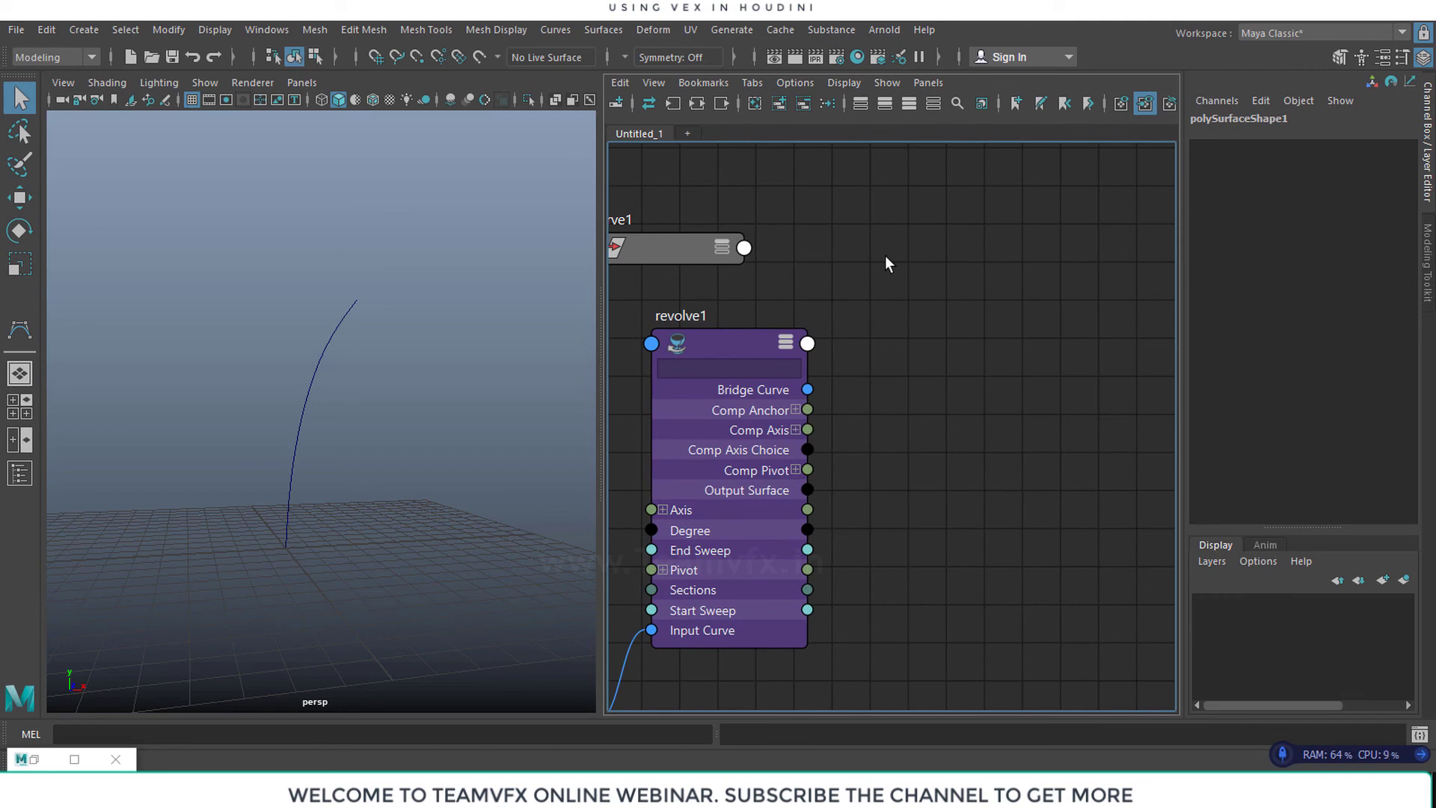
pyautogui.press('Tab')
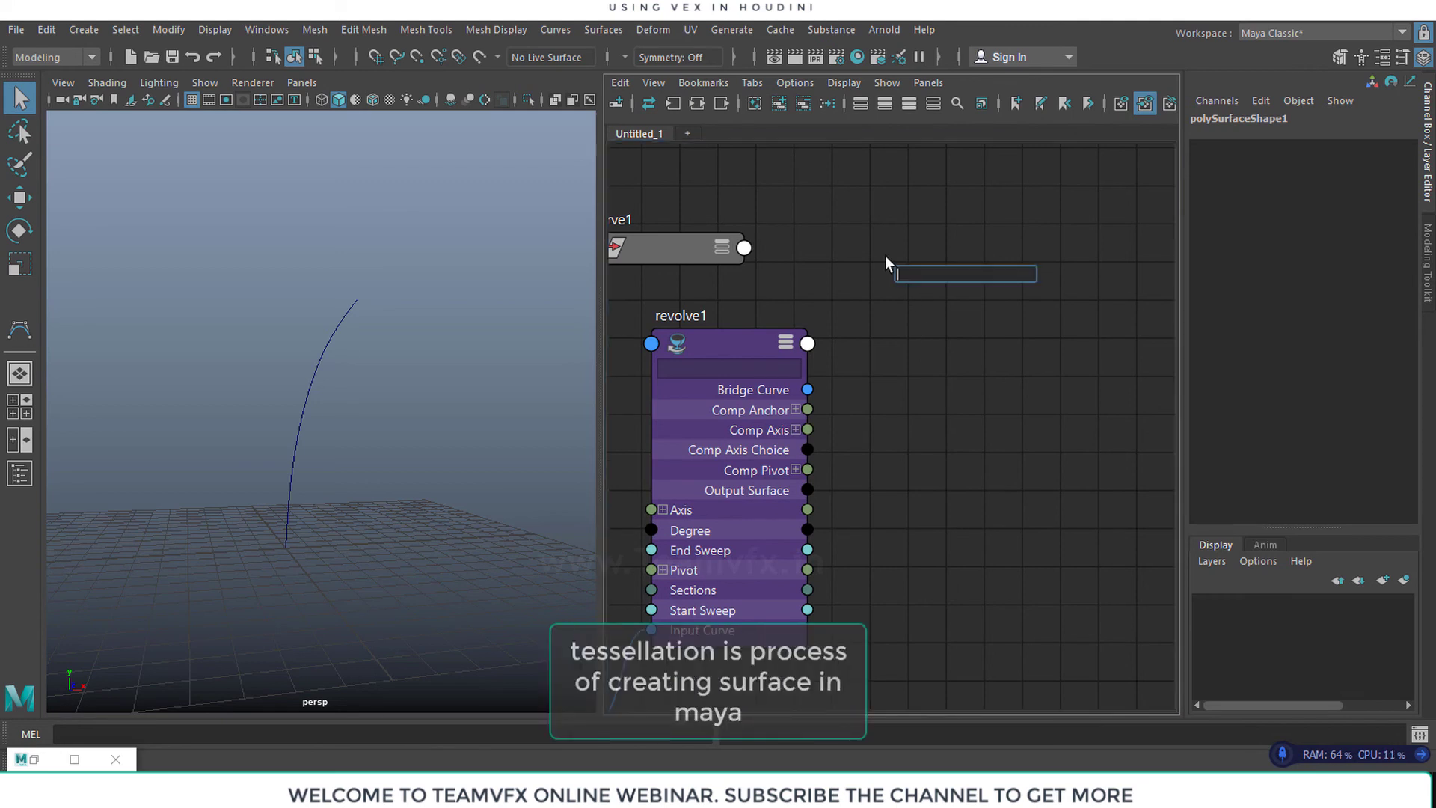
pyautogui.write('tes')
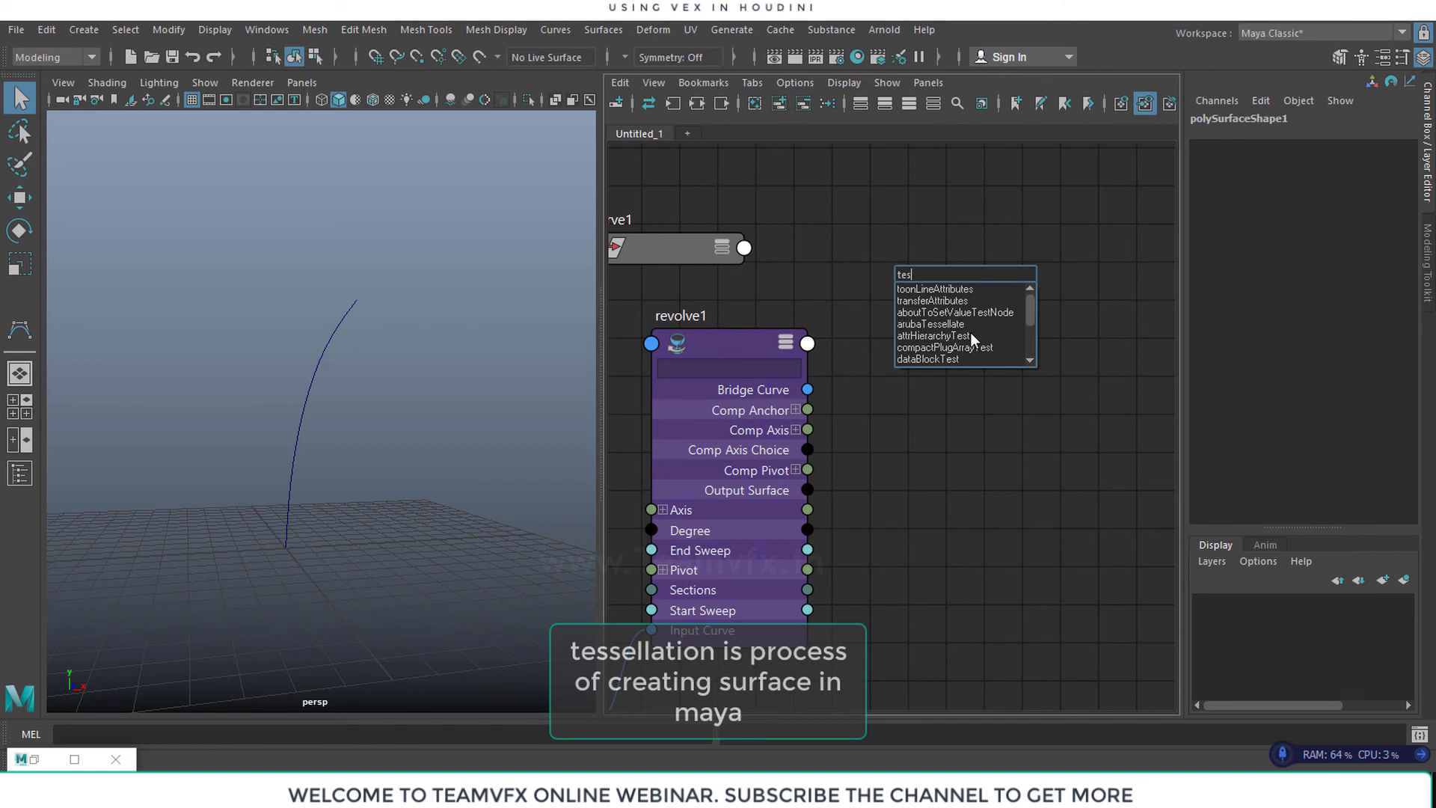
pyautogui.moveTo(1030, 307); pyautogui.dragTo(1026, 327)
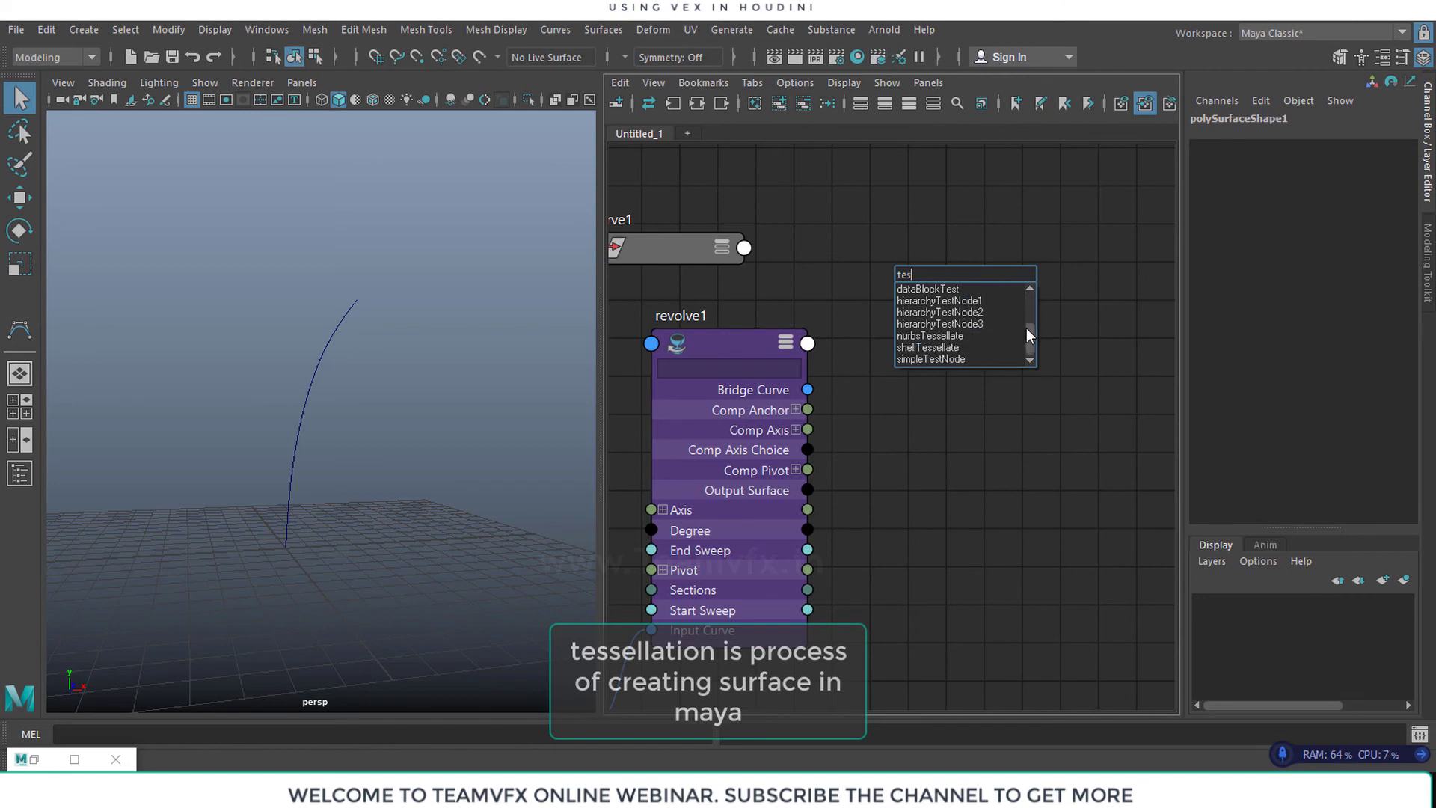
pyautogui.click(930, 336)
pyautogui.moveTo(966, 286); pyautogui.dragTo(972, 371)
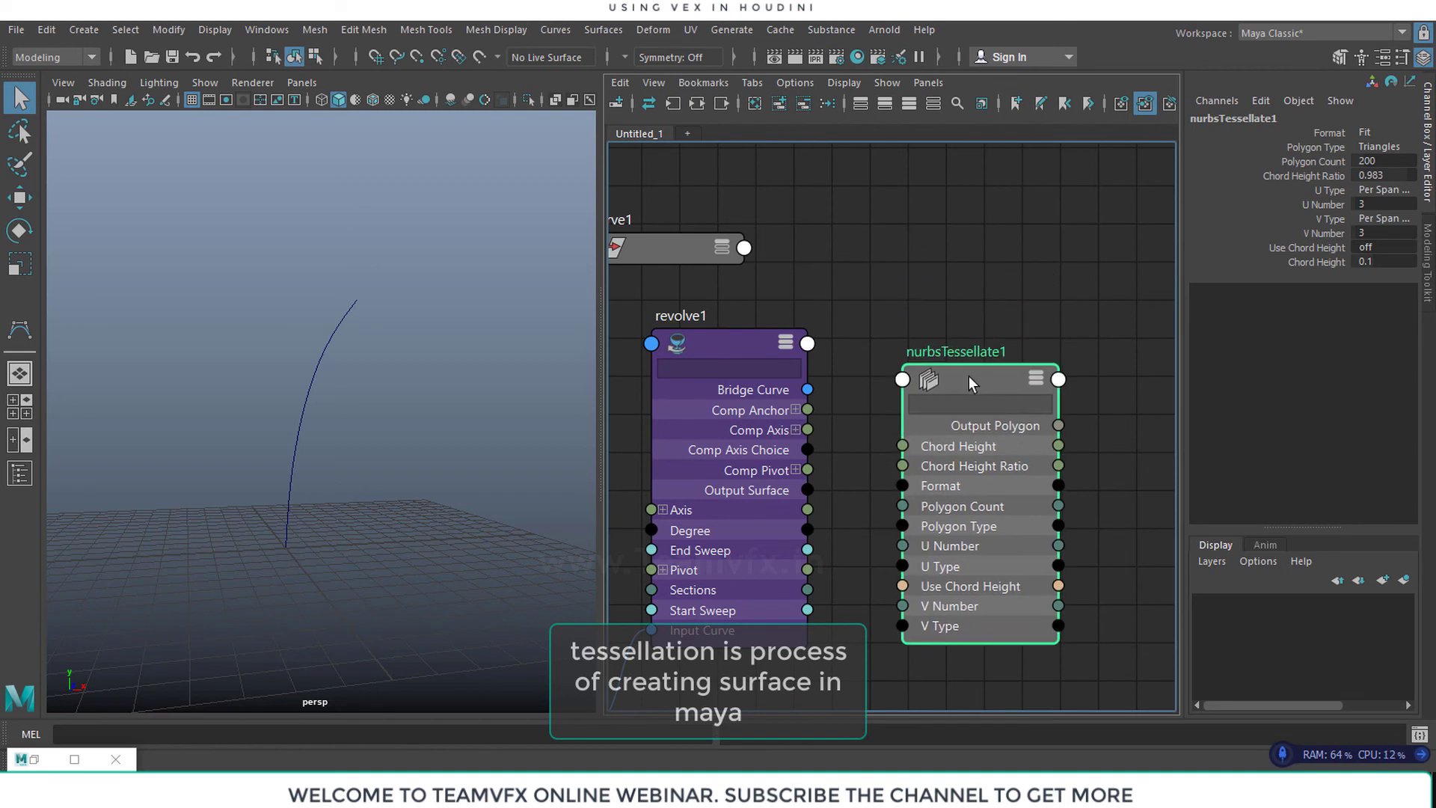
# Connect the Output Surface of revolve1 to the inputSurface of nurbsTessellate1
pyautogui.moveTo(835, 436); pyautogui.dragTo(822, 395, button='middle')
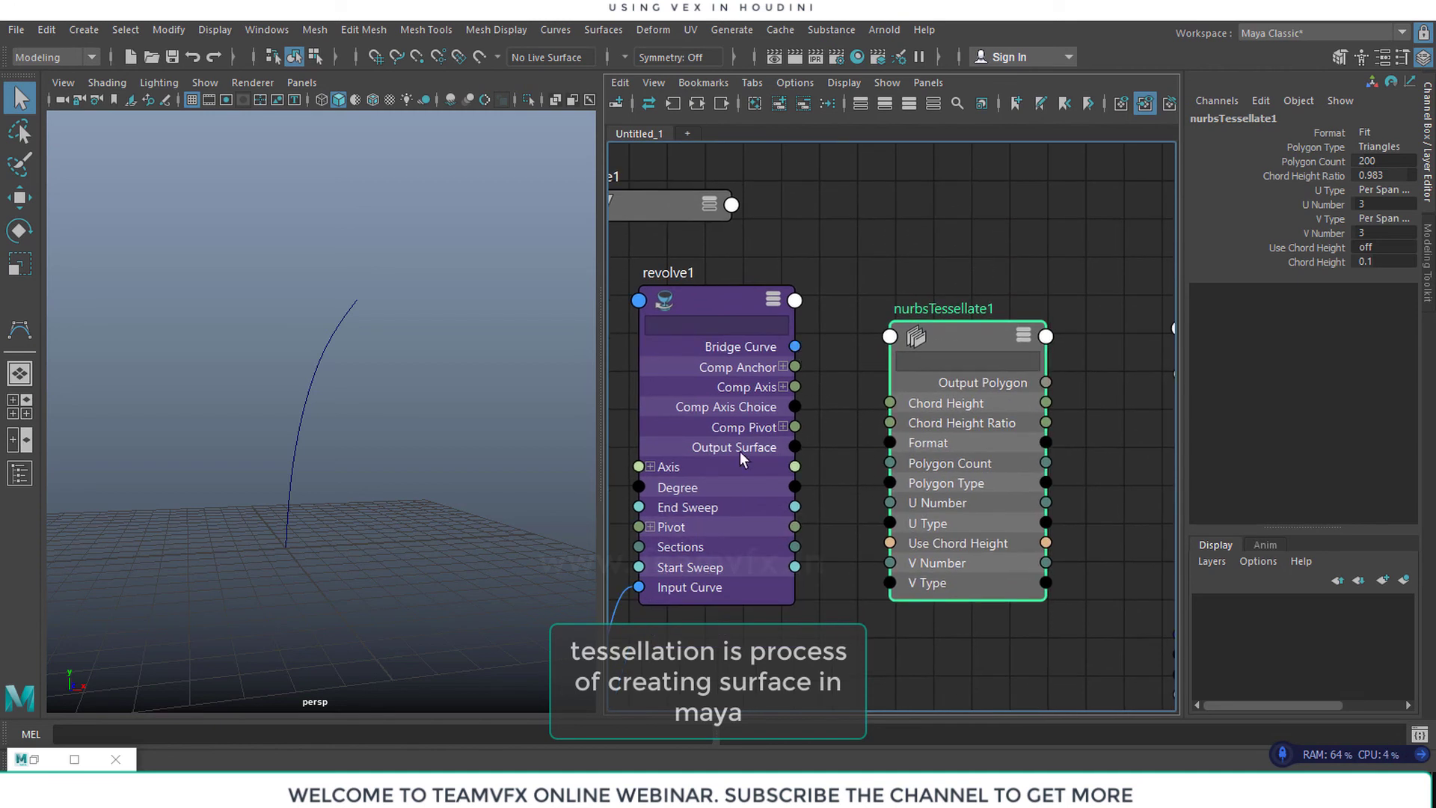
pyautogui.moveTo(796, 447); pyautogui.dragTo(890, 338)
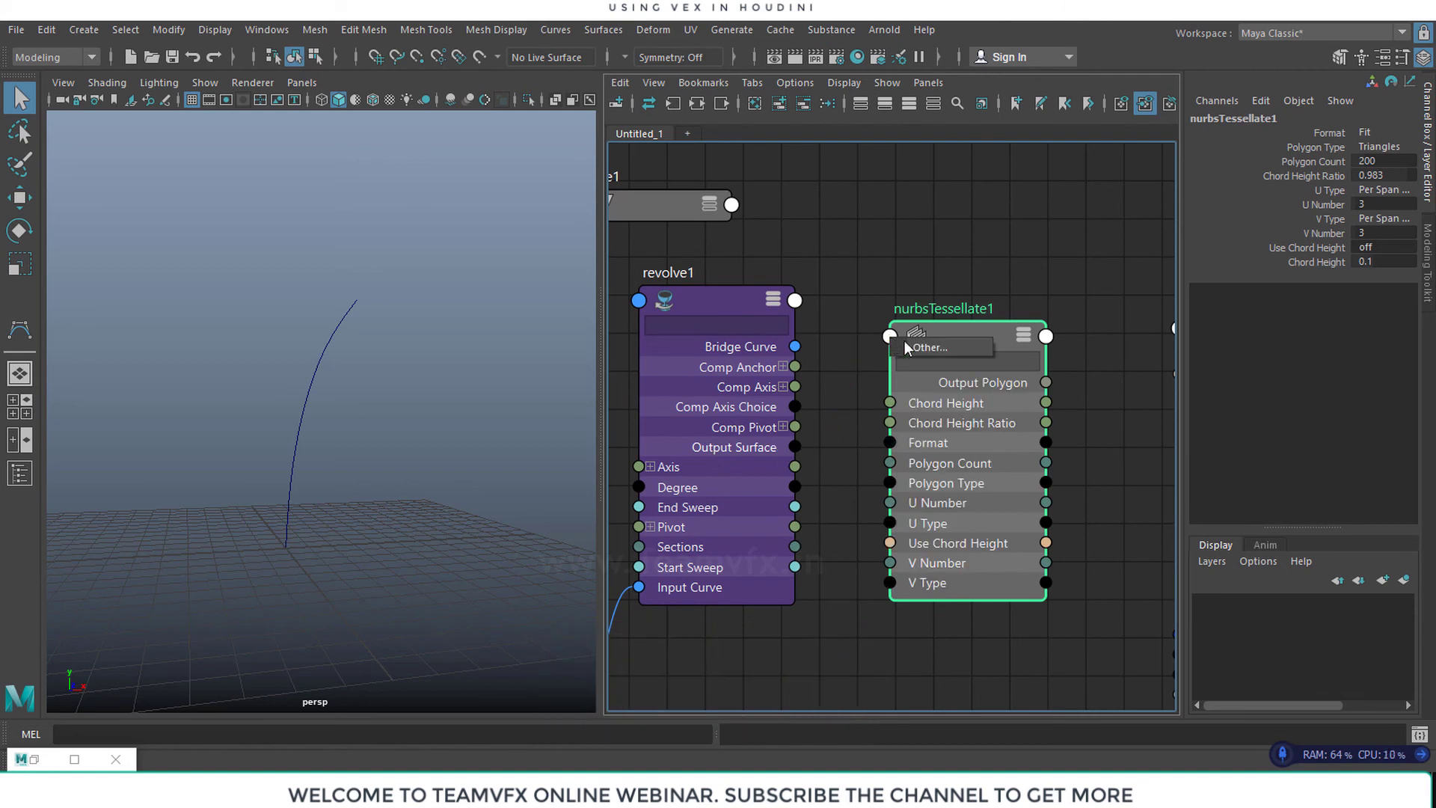
pyautogui.click(927, 348)
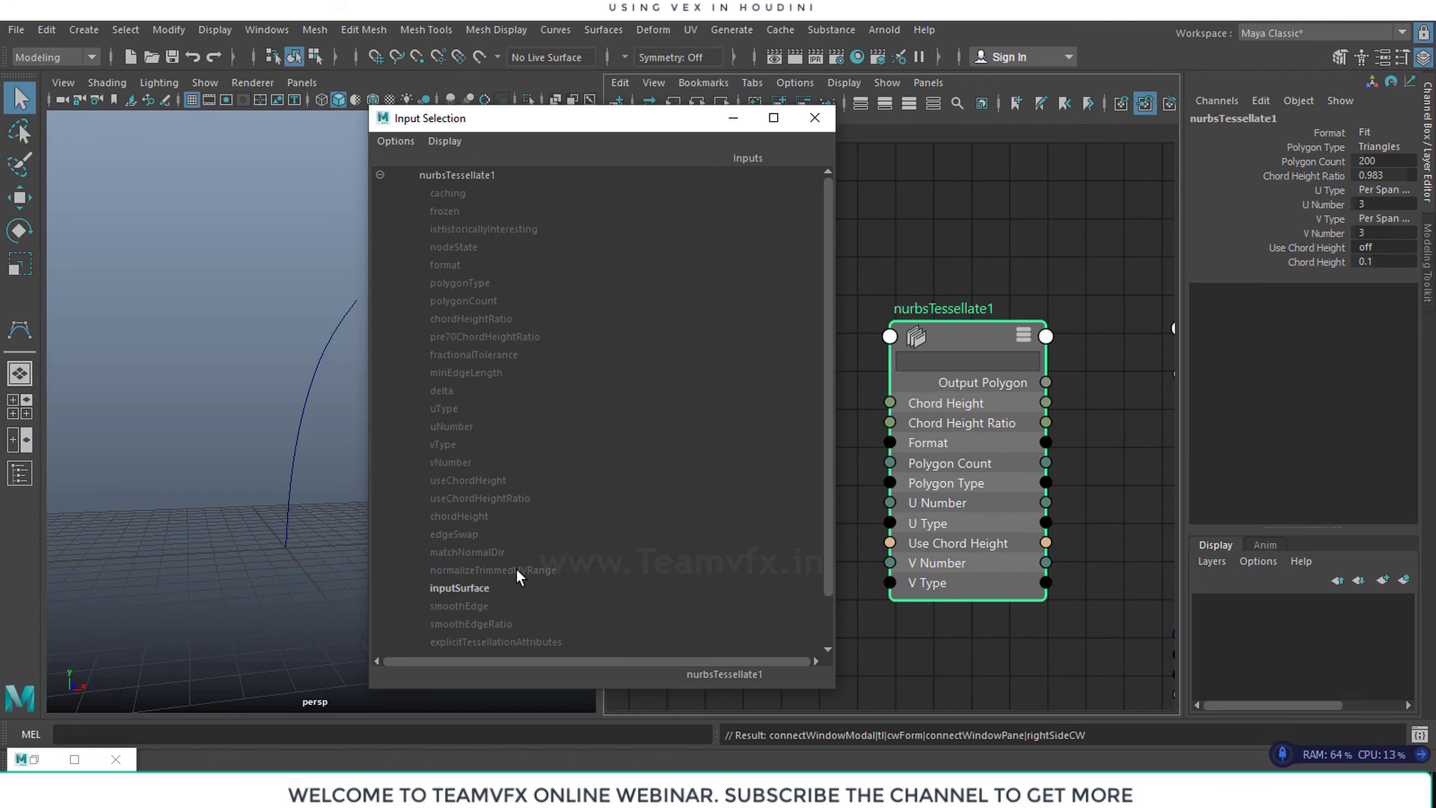
pyautogui.click(482, 586)
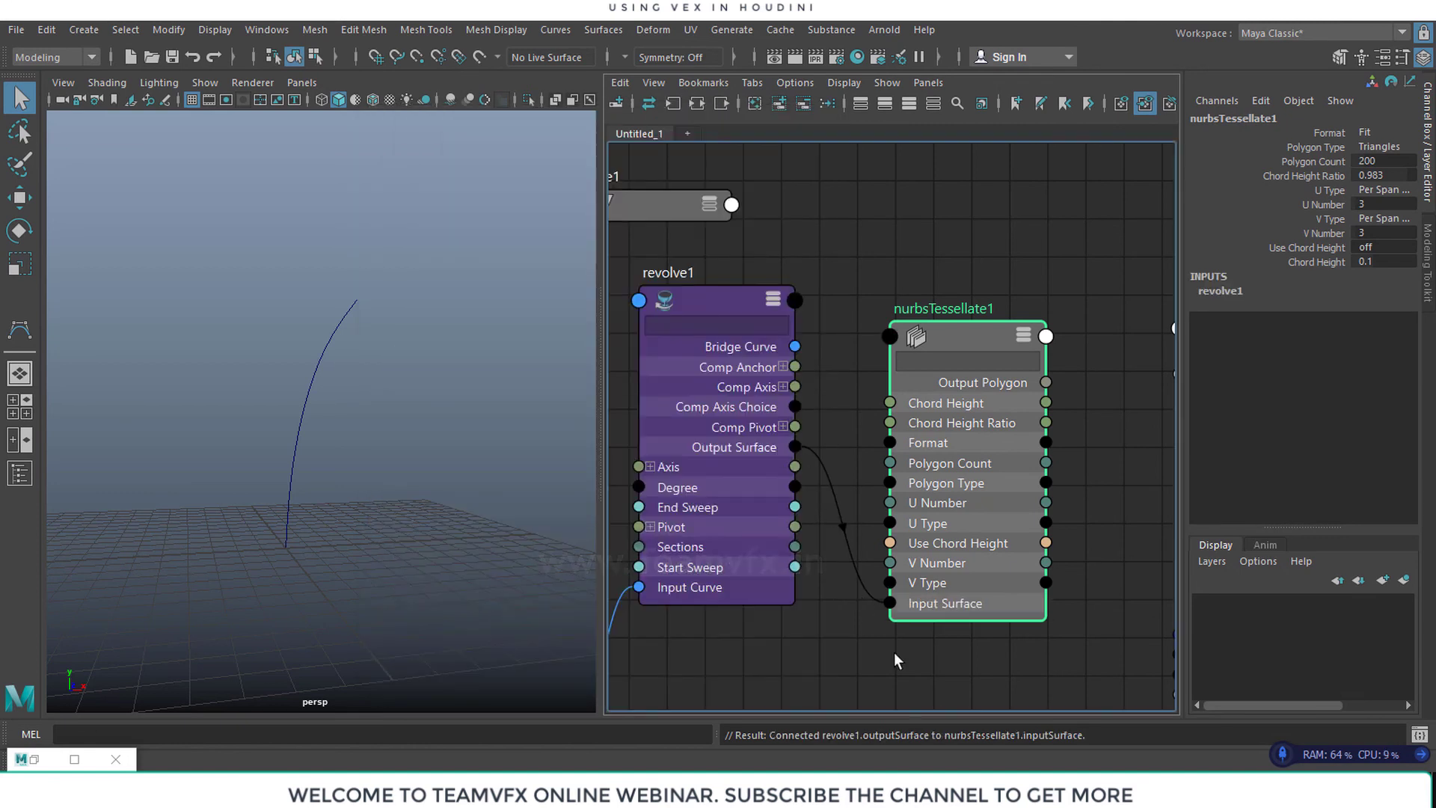
# Set the Polygon Type of nurbsTessellate1 to Quads in its advanced tessellation options
pyautogui.moveTo(1115, 536); pyautogui.dragTo(912, 553, button='middle')
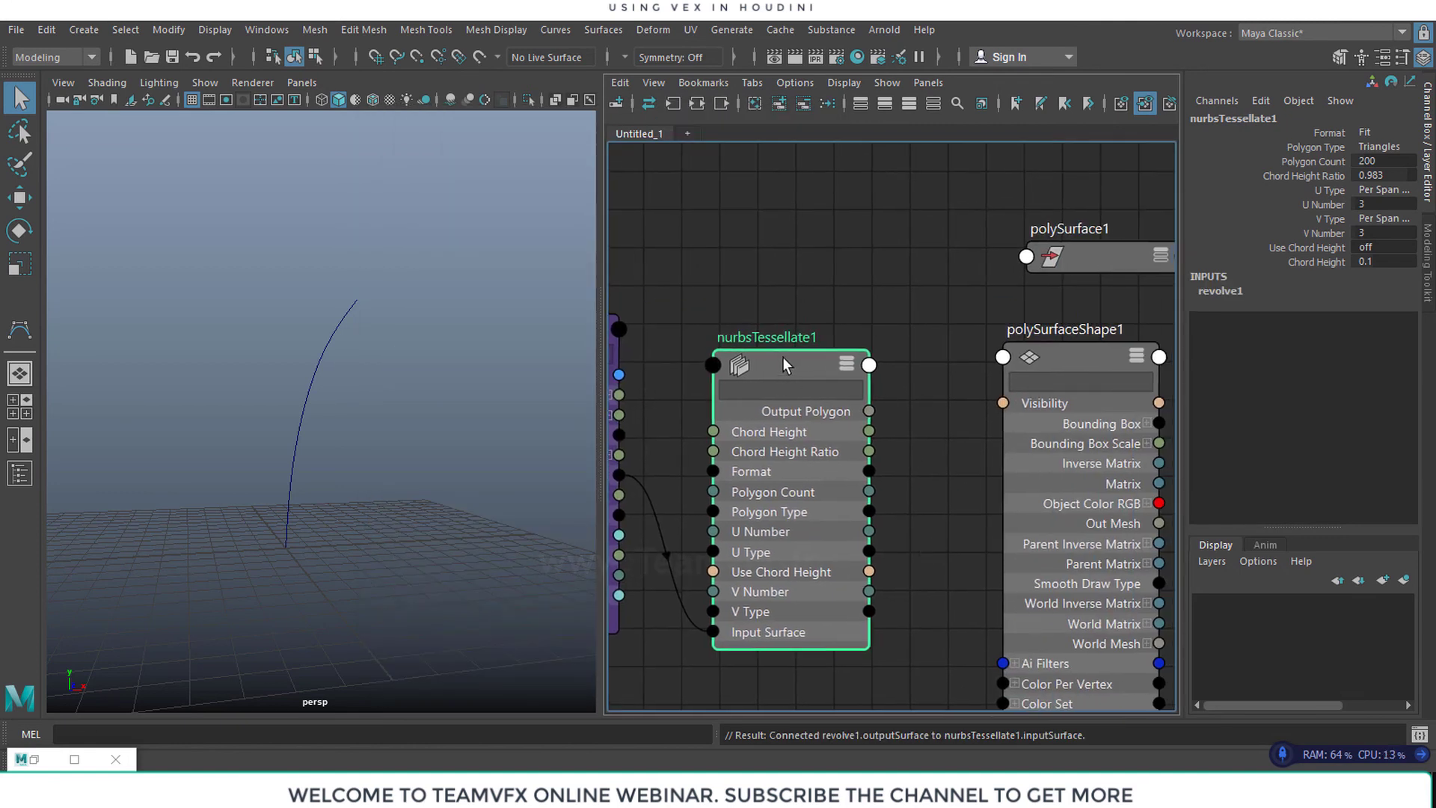
pyautogui.doubleClick(782, 302)
pyautogui.moveTo(873, 123); pyautogui.dragTo(622, 110)
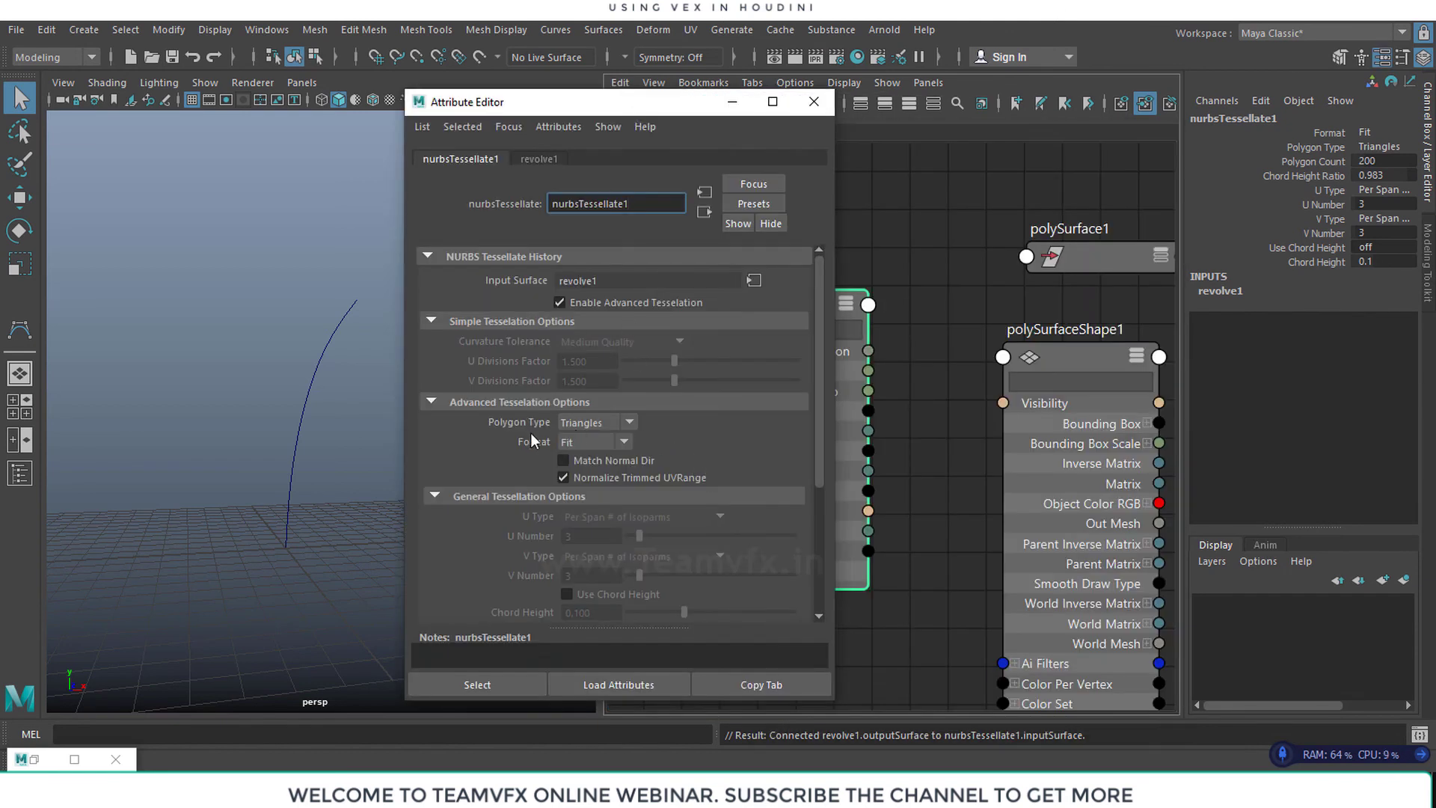
pyautogui.click(598, 424)
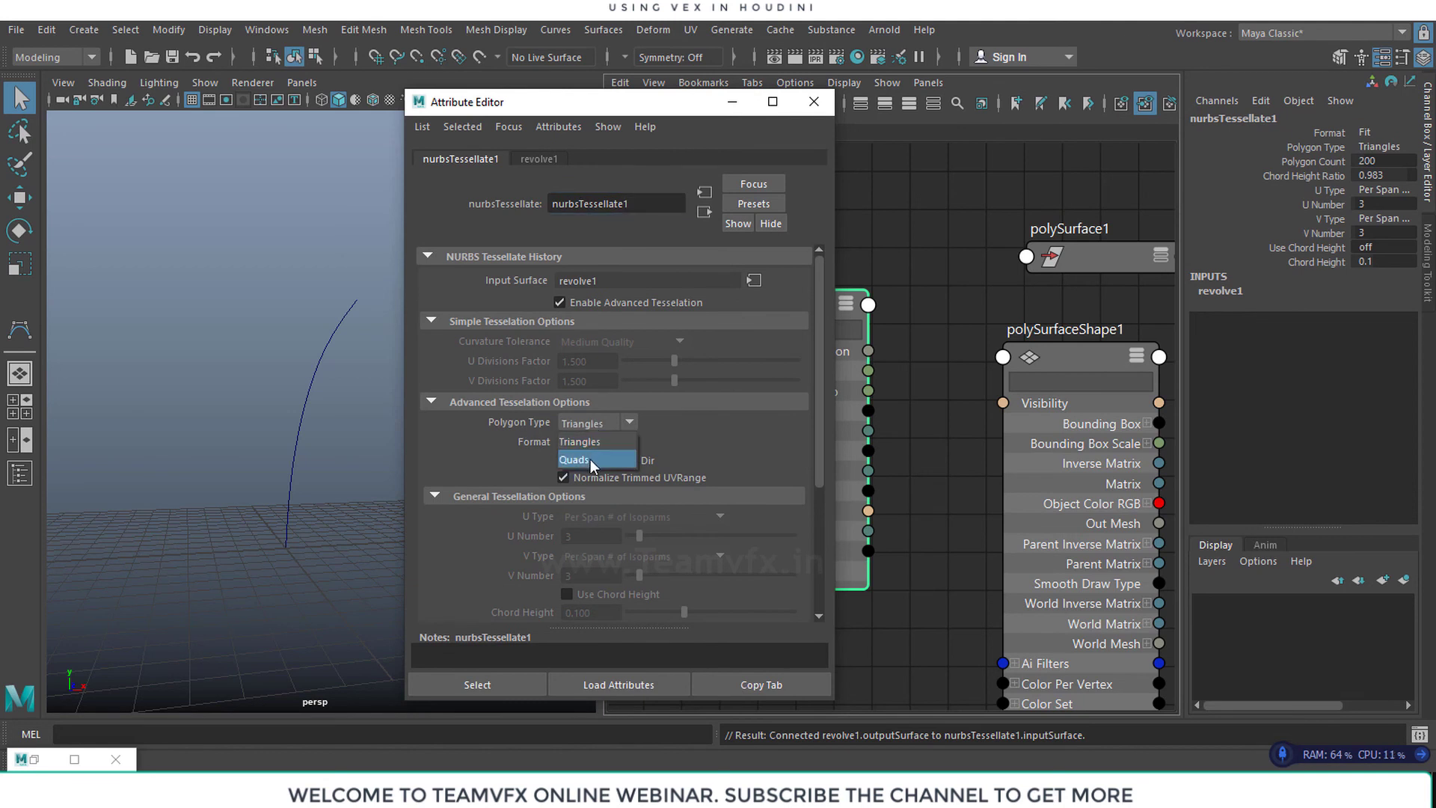
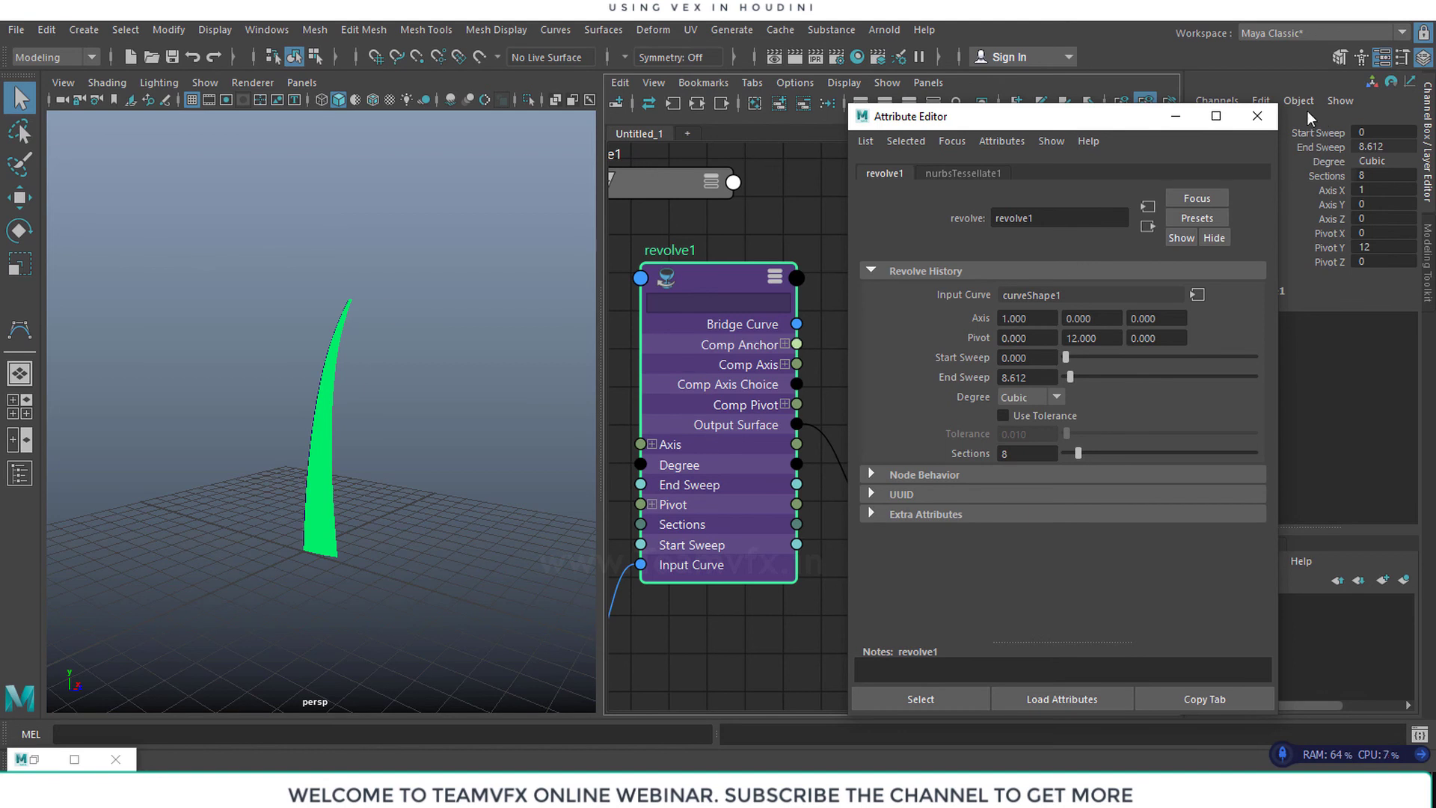
# Close the revolve1 attributes and add a lambert material node in the free space beyond polySurfaceShape1
pyautogui.click(1252, 120)
pyautogui.keyDown('alt'); pyautogui.moveTo(974, 636); pyautogui.dragTo(864, 478, button='middle'); pyautogui.keyUp('alt')
pyautogui.scroll(-3, 813, 600)
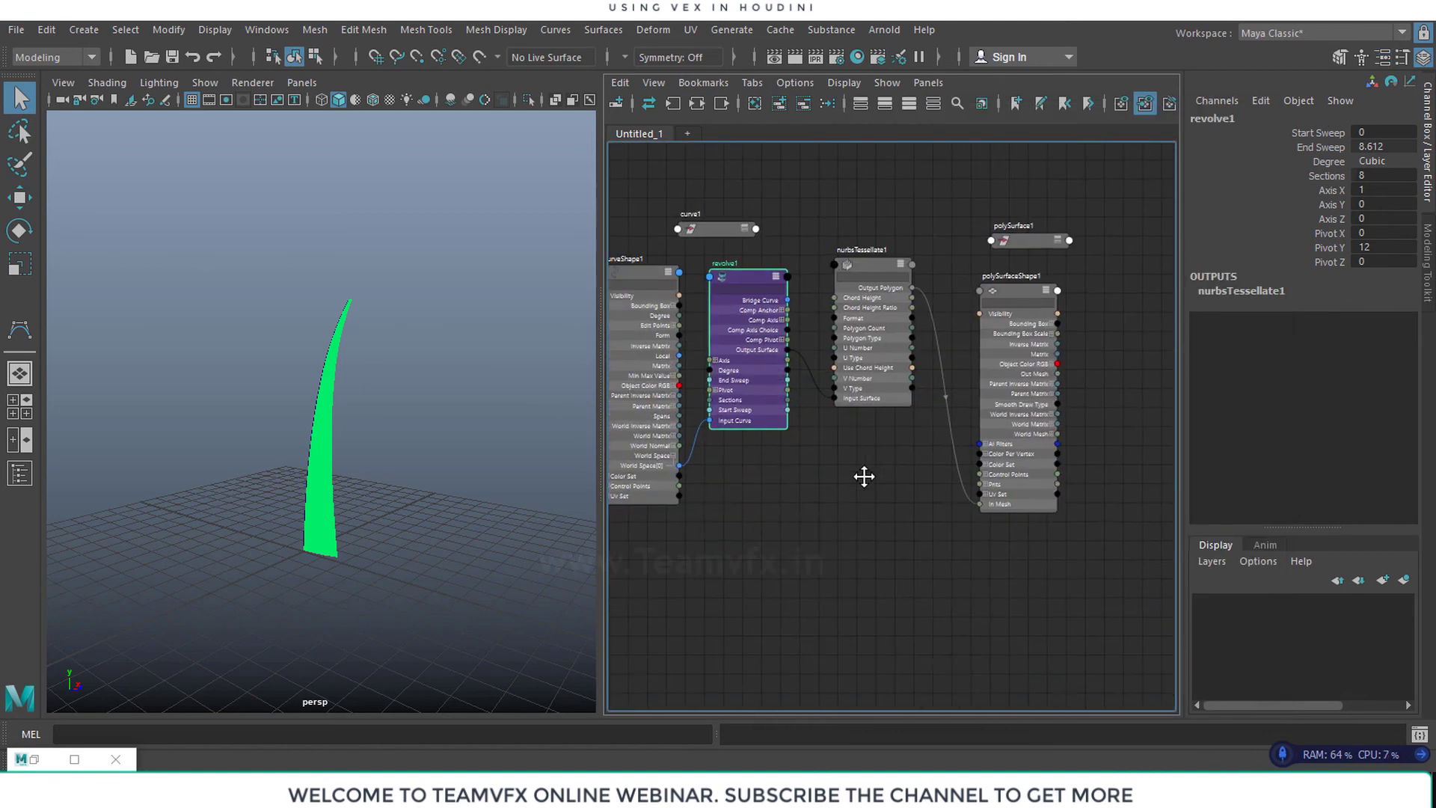
pyautogui.keyDown('alt'); pyautogui.moveTo(880, 553); pyautogui.dragTo(606, 569, button='middle'); pyautogui.keyUp('alt')
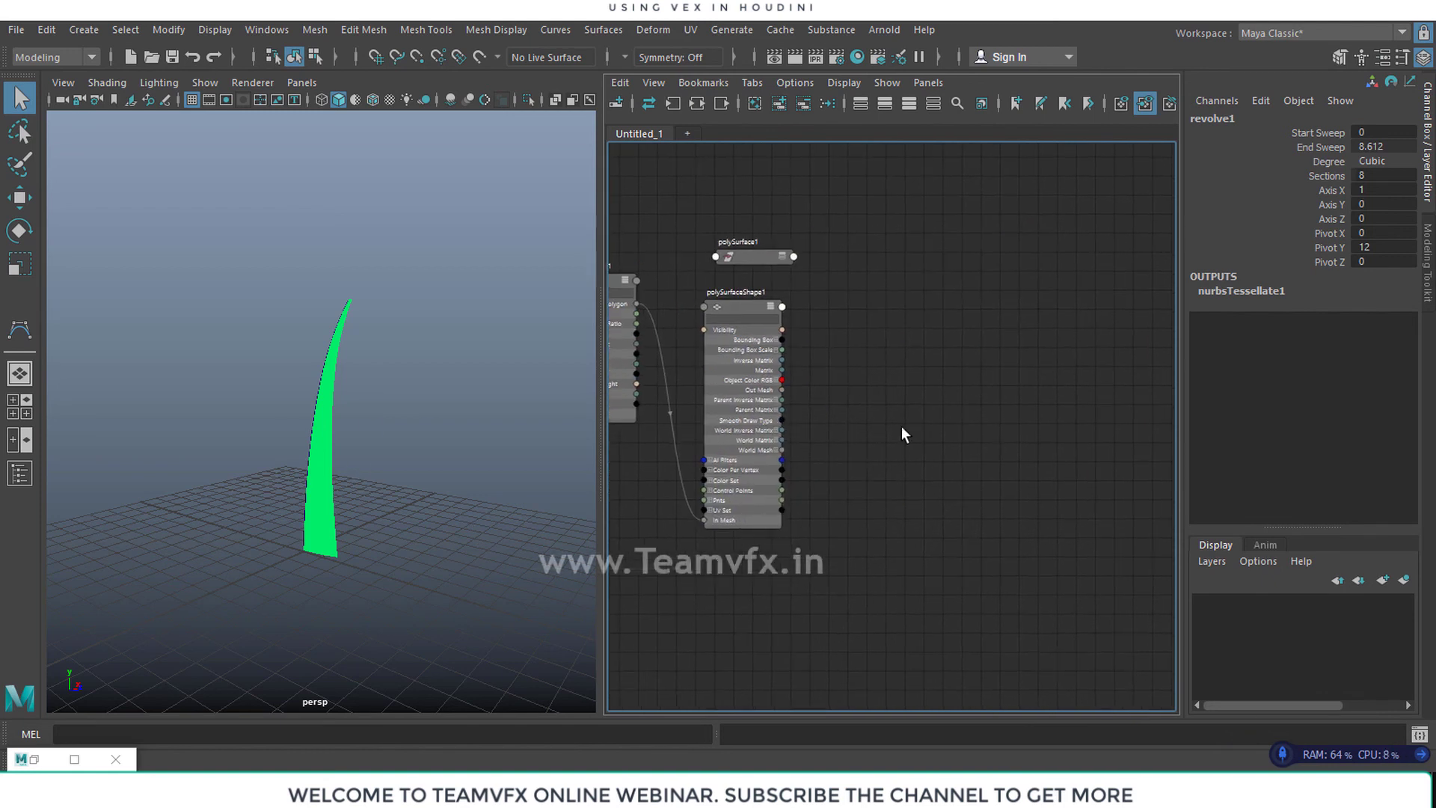
pyautogui.press('Tab')
pyautogui.write('la')
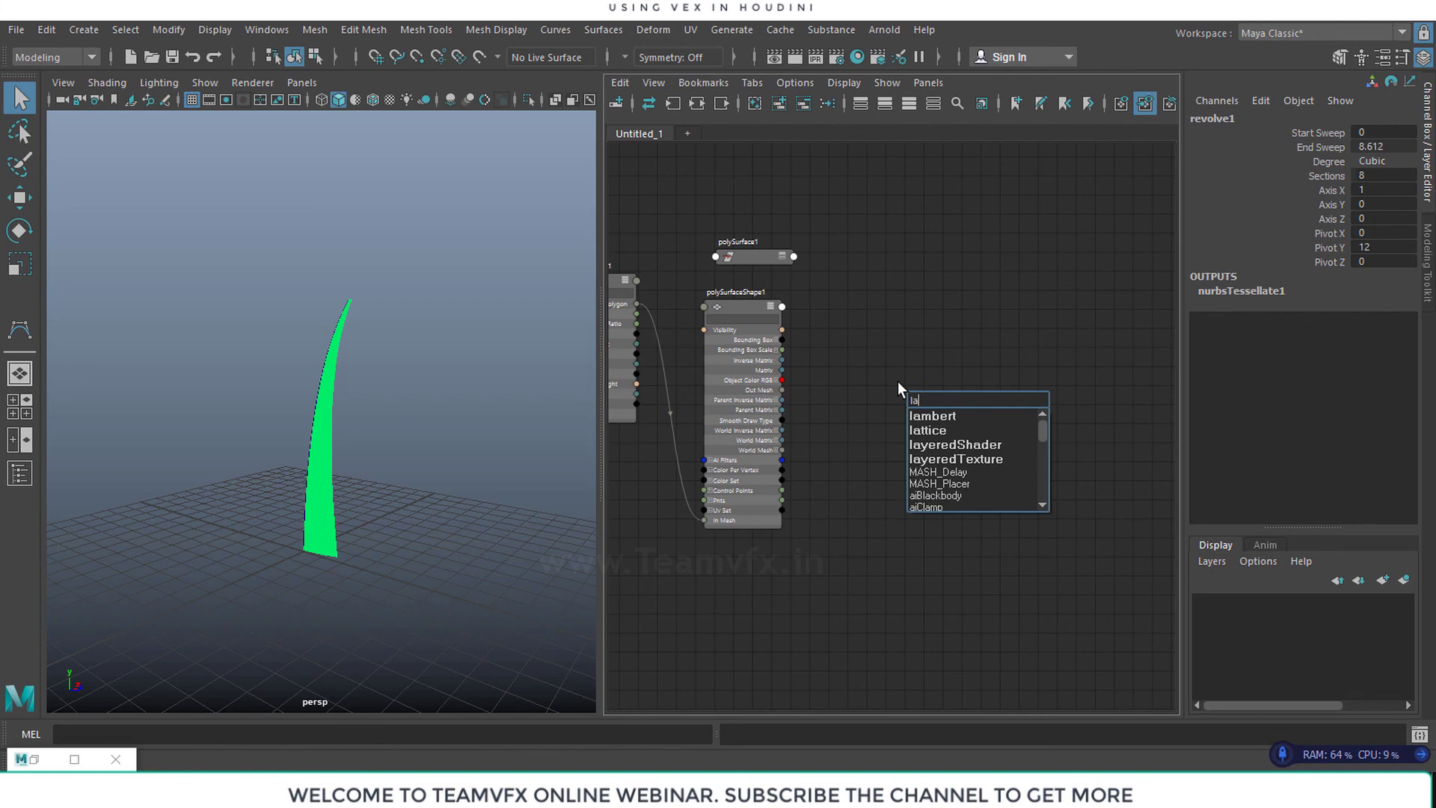
pyautogui.write('mbert')
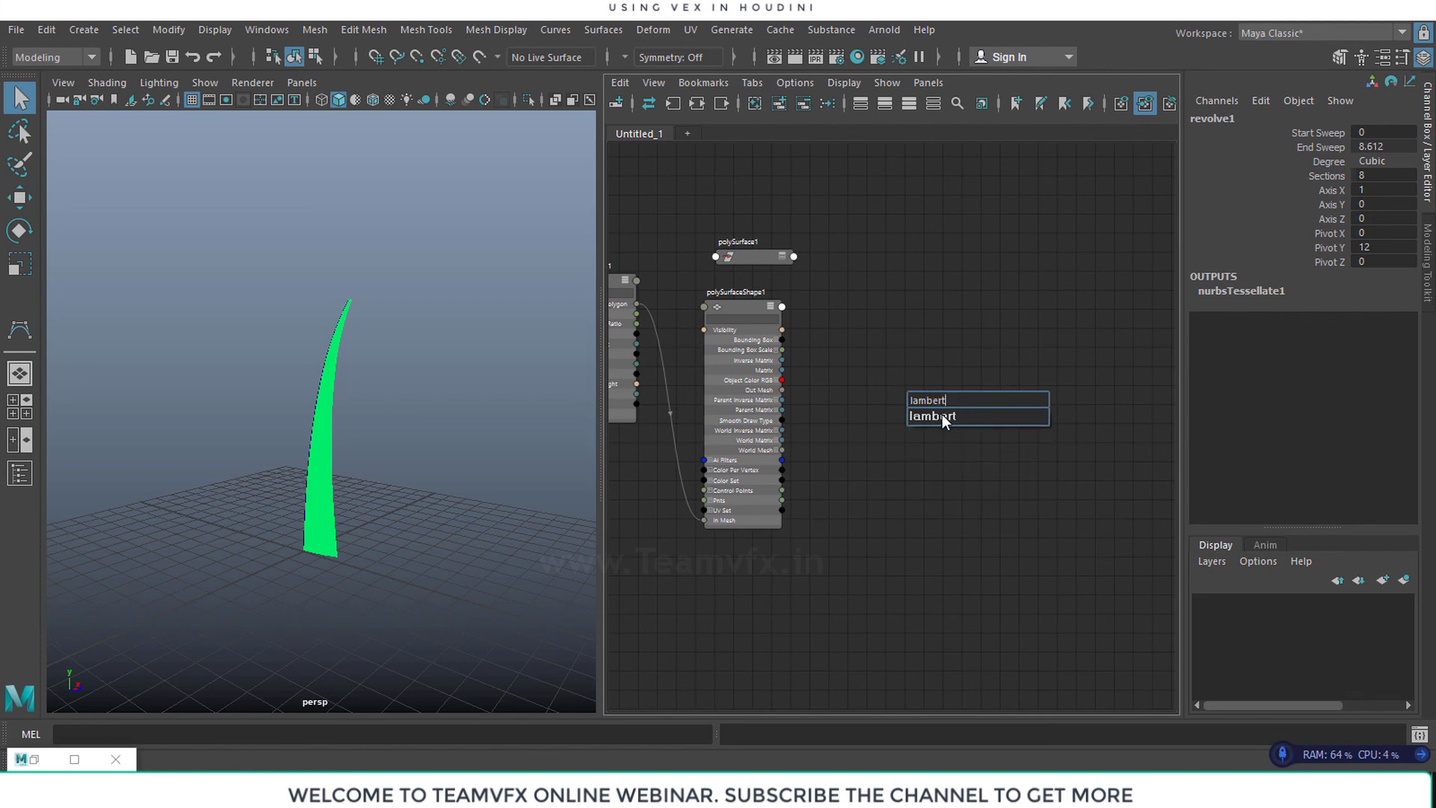
pyautogui.click(941, 416)
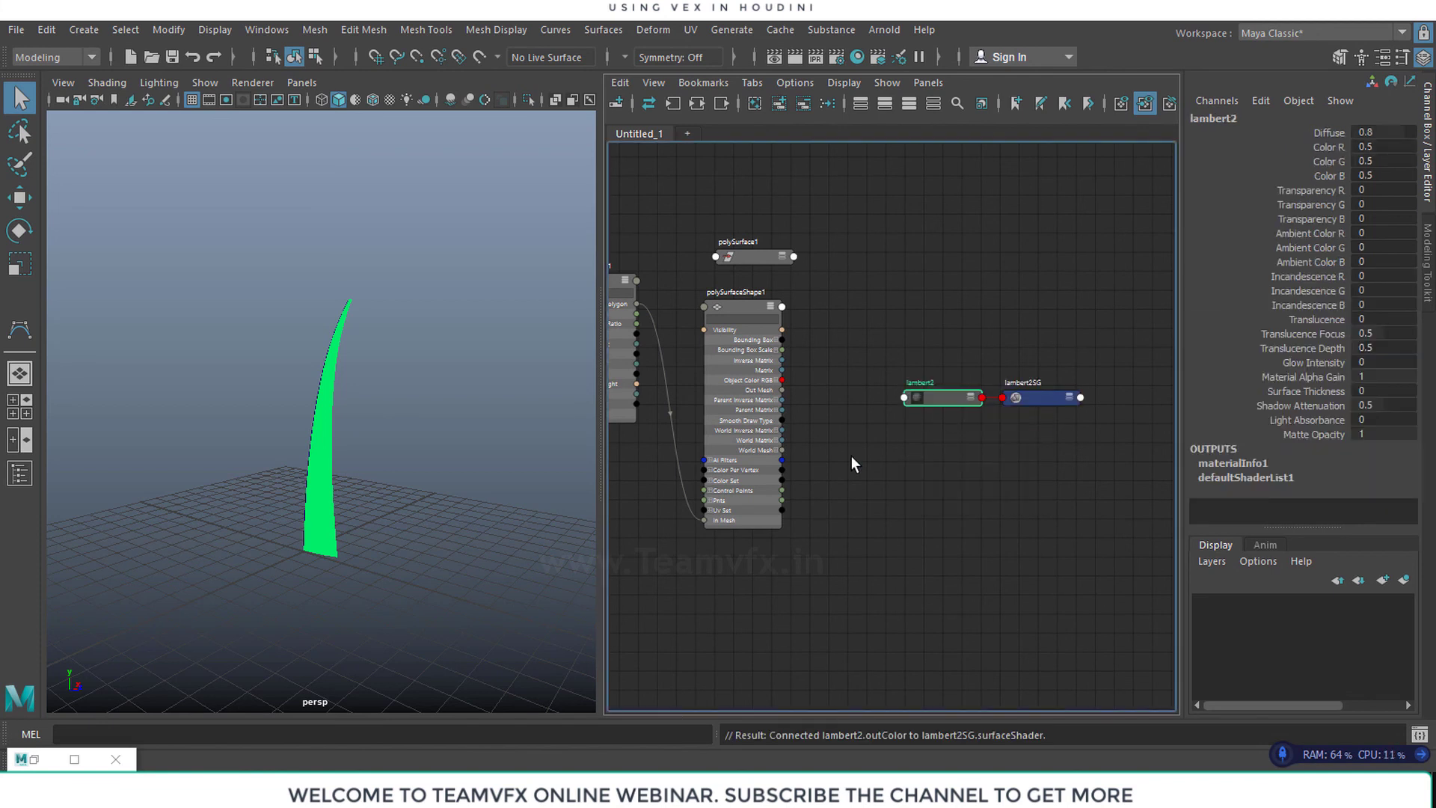
# Assign the lambert2 material to polySurface1 and inspect the shaded blade from several angles
pyautogui.click(750, 258)
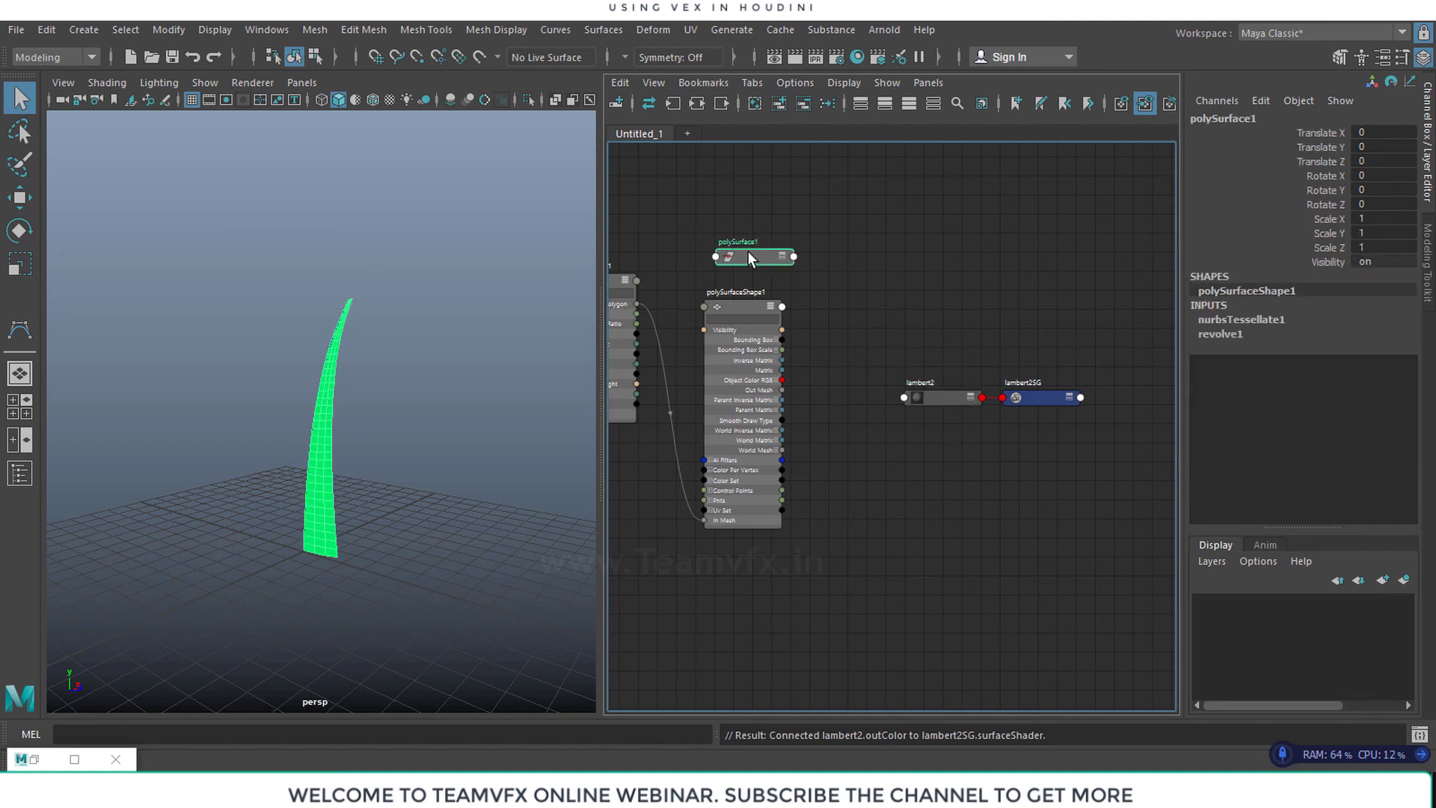
pyautogui.moveTo(939, 394); pyautogui.dragTo(942, 344, button='right')
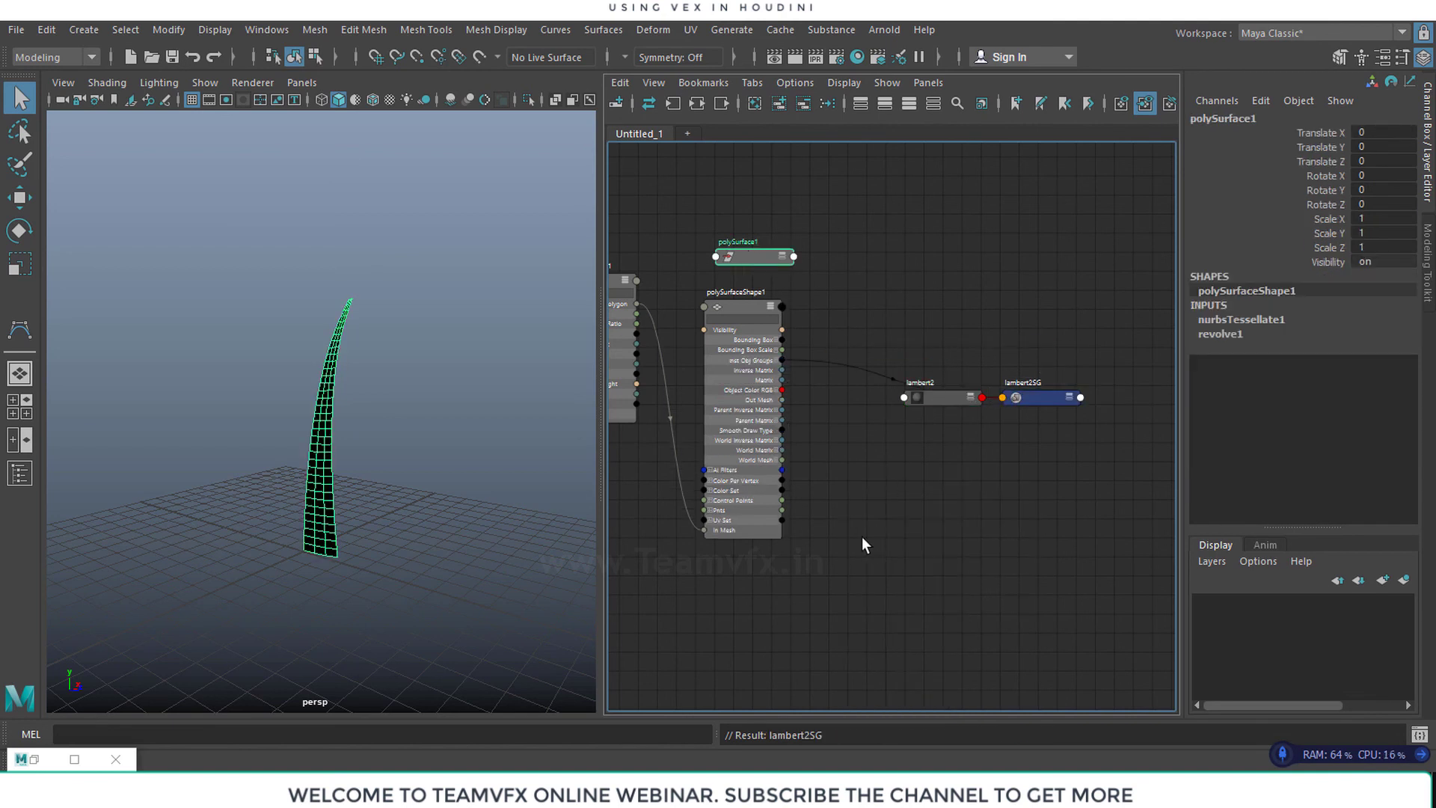
pyautogui.keyDown('alt'); pyautogui.moveTo(380, 445); pyautogui.dragTo(236, 452); pyautogui.keyUp('alt')
pyautogui.keyDown('alt'); pyautogui.moveTo(275, 429); pyautogui.dragTo(288, 464, button='right'); pyautogui.keyUp('alt')
pyautogui.moveTo(288, 463)
pyautogui.keyDown('alt'); pyautogui.mouseDown()
pyautogui.moveTo(200, 456)
pyautogui.moveTo(298, 481)
pyautogui.mouseUp(); pyautogui.keyUp('alt')
pyautogui.keyDown('alt'); pyautogui.moveTo(299, 481); pyautogui.dragTo(221, 474, button='right'); pyautogui.keyUp('alt')
pyautogui.keyDown('alt'); pyautogui.moveTo(222, 474); pyautogui.dragTo(323, 493); pyautogui.keyUp('alt')
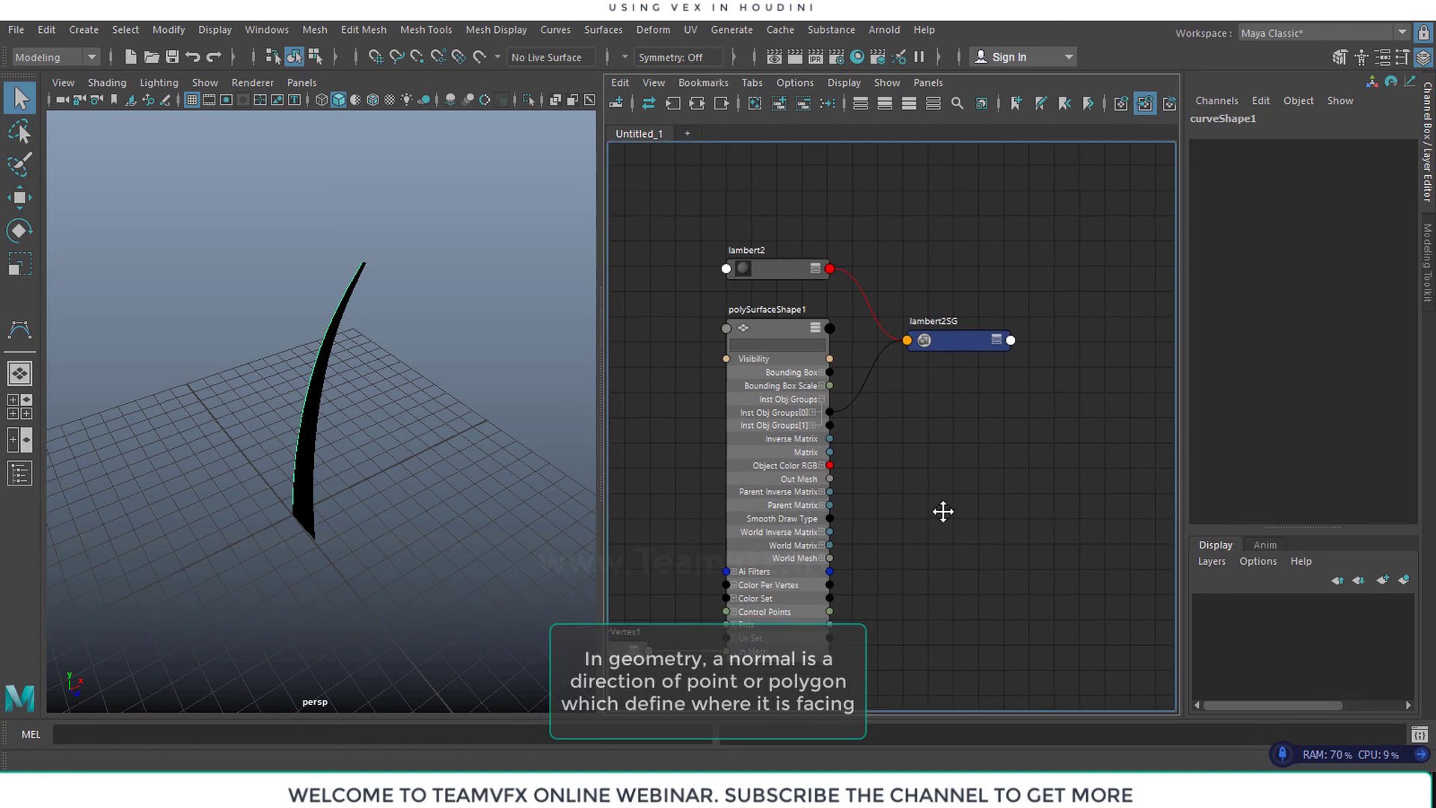
# Bend curveShape1 once with a bend amount of -1 and a twist of 0, and inspect the resulting blade
pyautogui.moveTo(945, 513); pyautogui.dragTo(1067, 474, button='middle')
pyautogui.moveTo(792, 471); pyautogui.dragTo(1170, 332, button='middle')
pyautogui.moveTo(796, 413); pyautogui.dragTo(855, 356, button='middle')
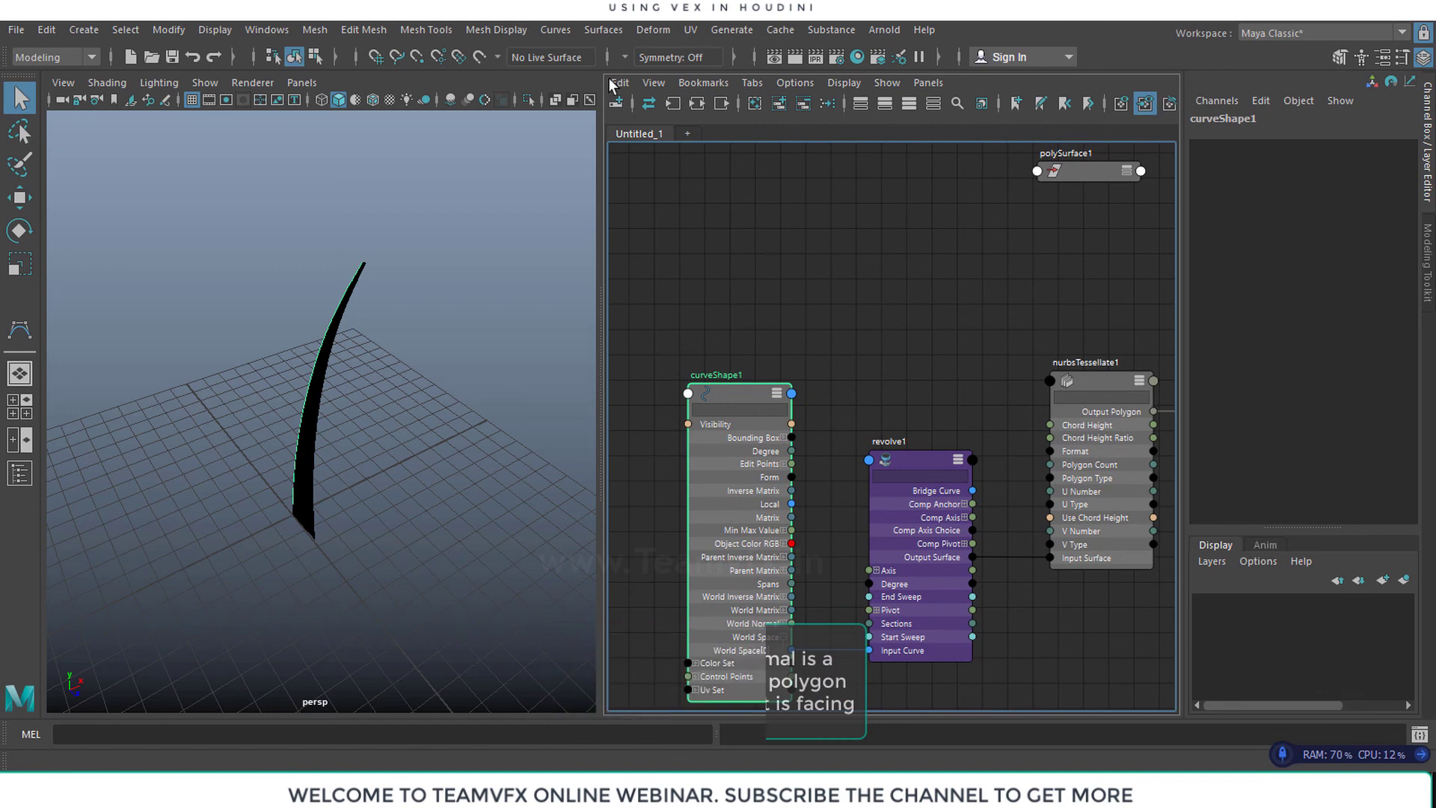
pyautogui.click(555, 30)
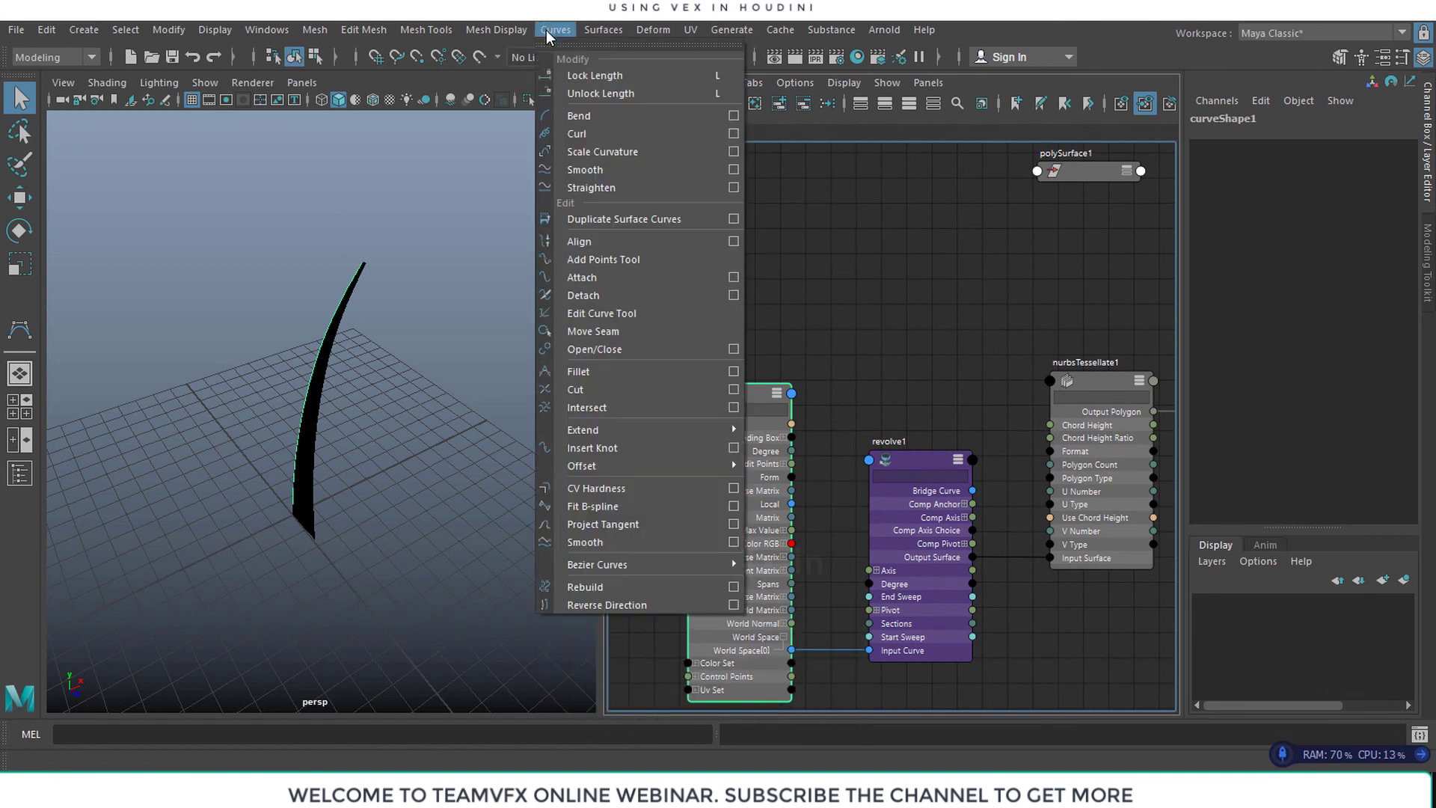
pyautogui.click(733, 116)
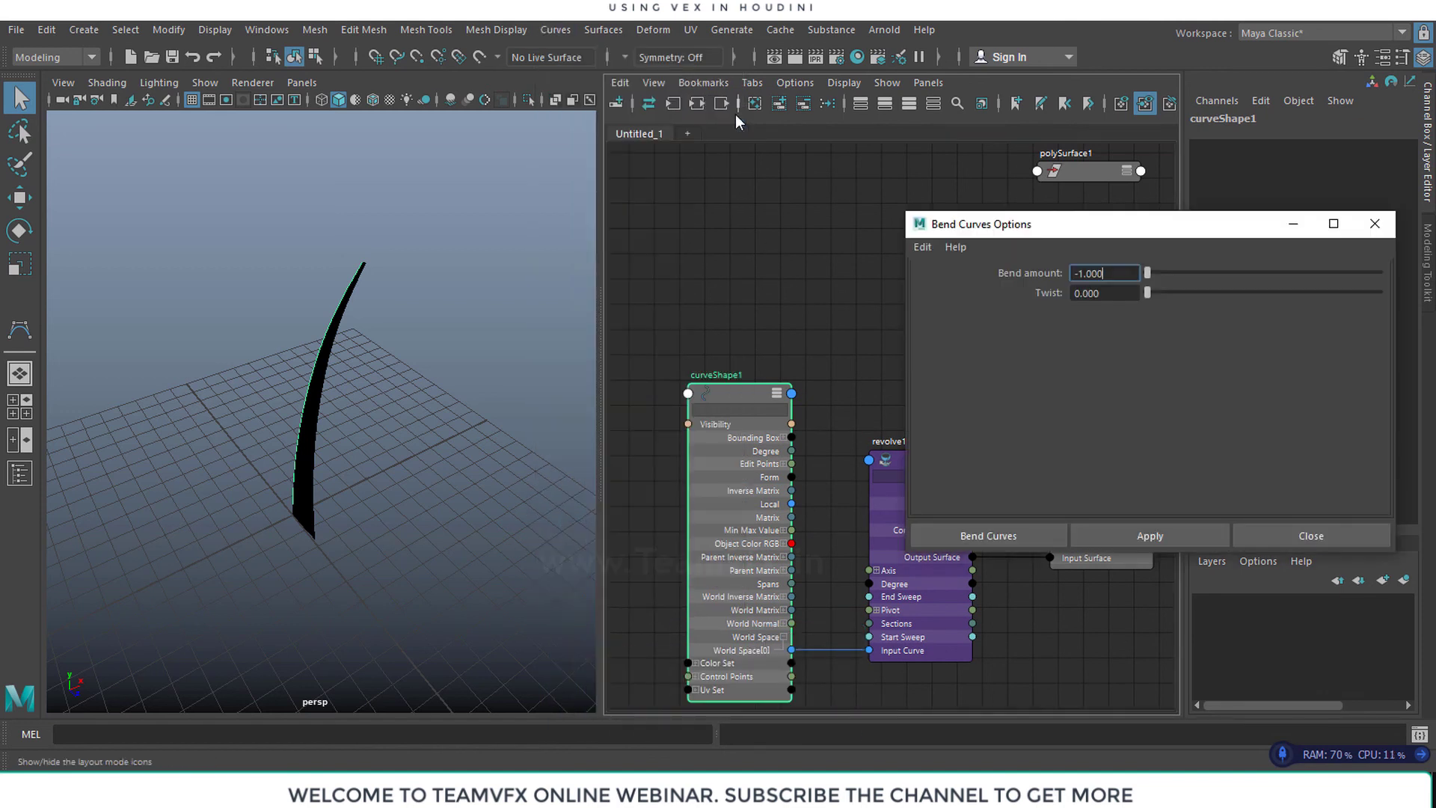
pyautogui.doubleClick(1094, 272)
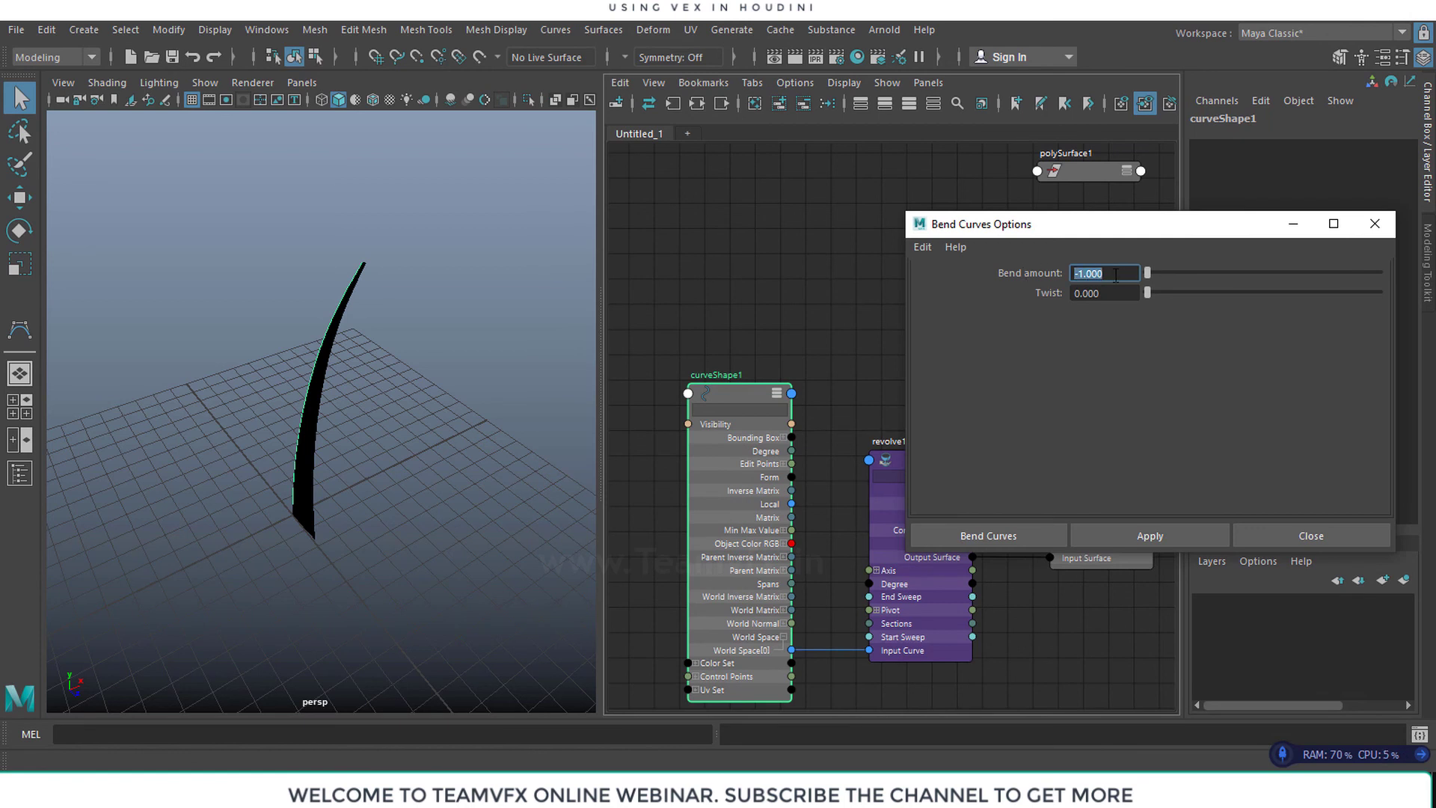
pyautogui.click(1111, 529)
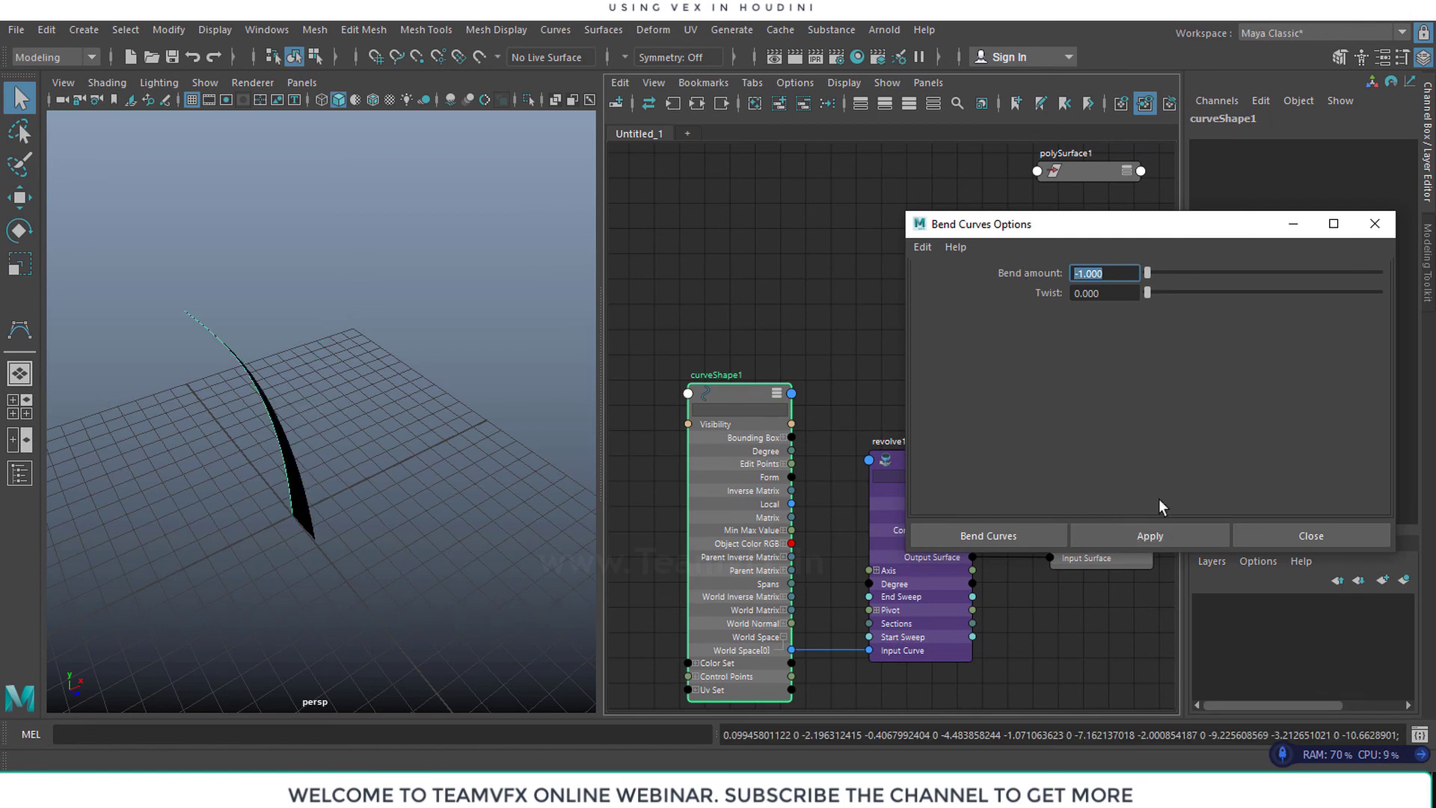
pyautogui.click(1338, 533)
pyautogui.keyDown('alt'); pyautogui.moveTo(428, 353); pyautogui.dragTo(333, 311); pyautogui.keyUp('alt')
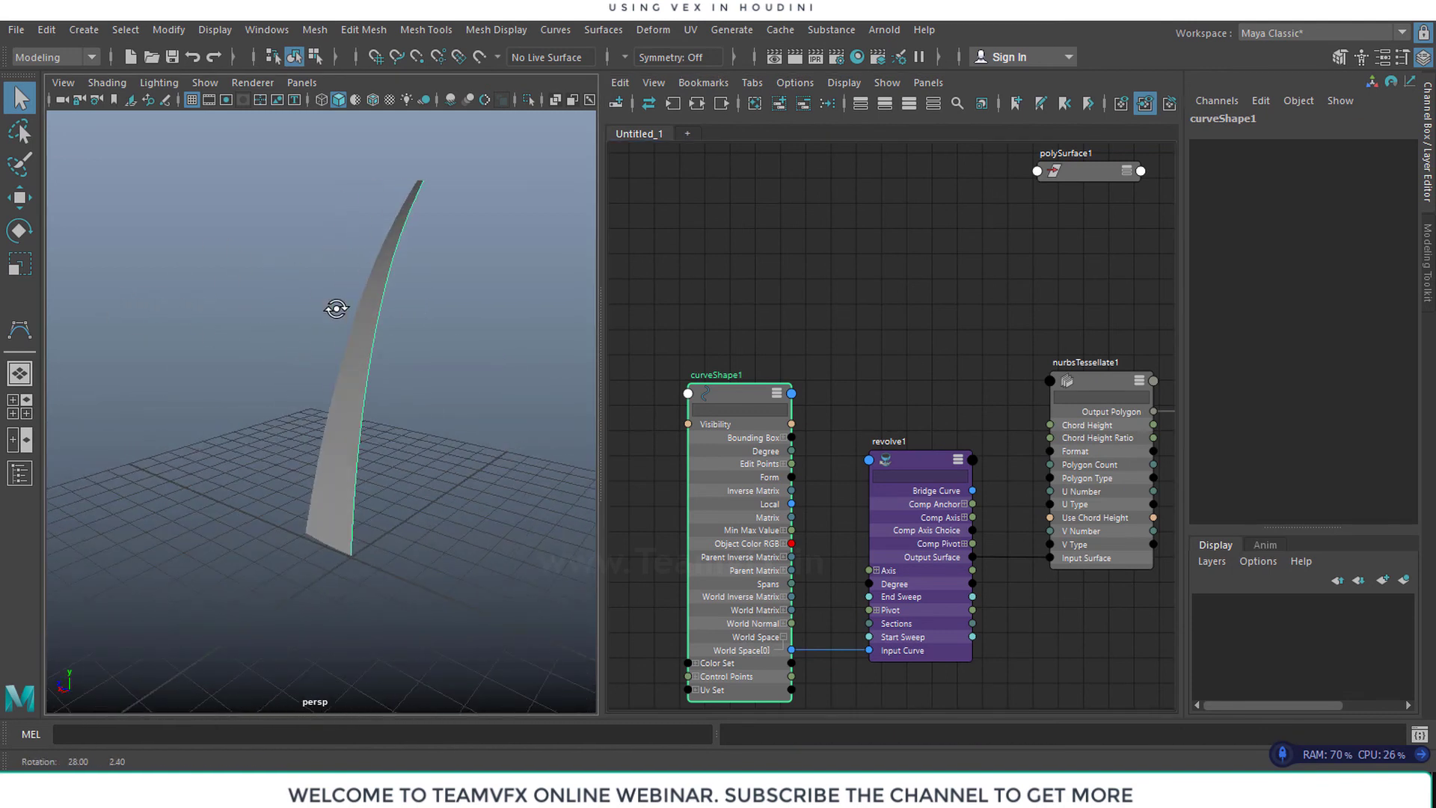
pyautogui.keyDown('alt'); pyautogui.moveTo(385, 344); pyautogui.dragTo(318, 382, button='right'); pyautogui.keyUp('alt')
pyautogui.keyDown('alt'); pyautogui.moveTo(346, 394); pyautogui.dragTo(307, 404, button='middle'); pyautogui.keyUp('alt')
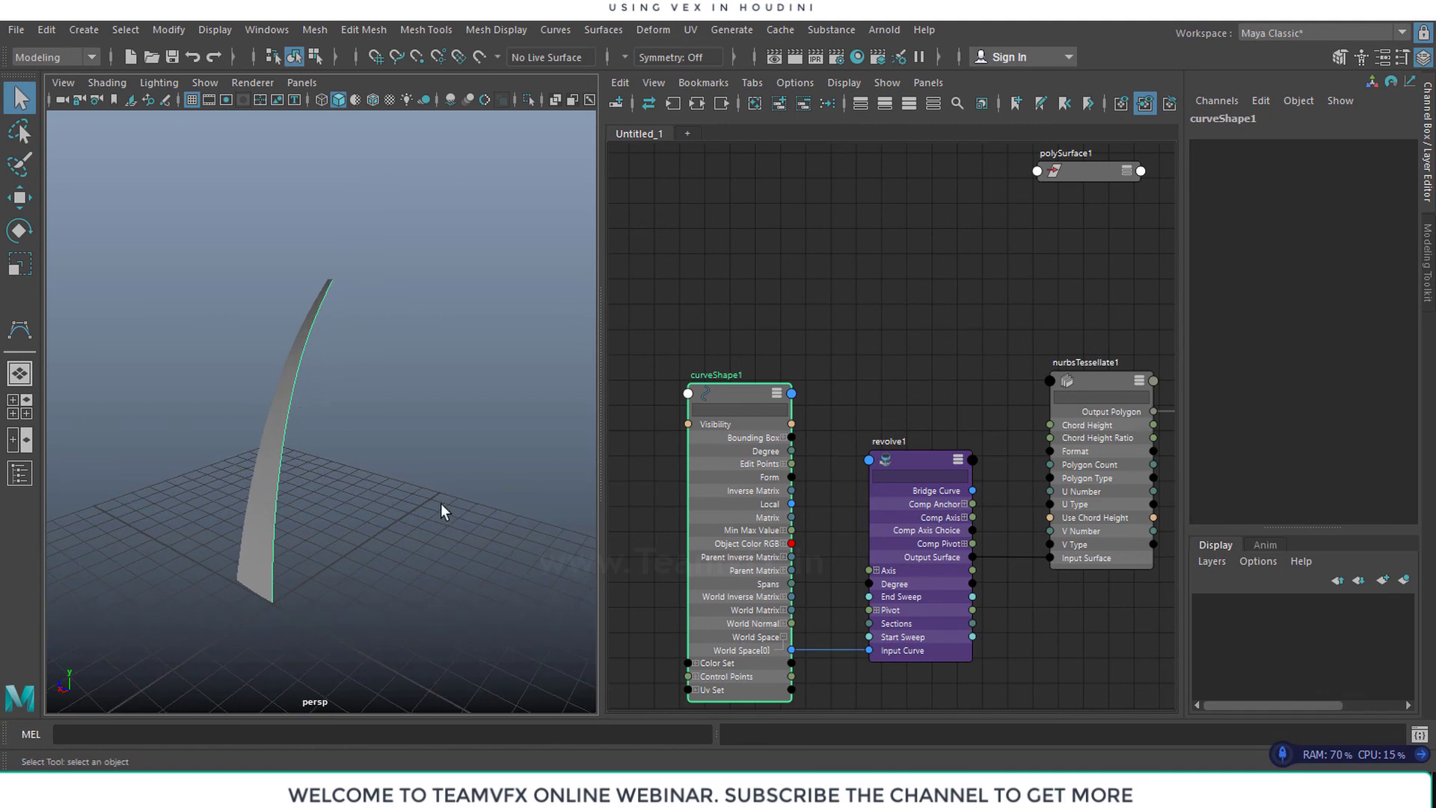
pyautogui.keyDown('alt'); pyautogui.moveTo(431, 526); pyautogui.dragTo(292, 510); pyautogui.keyUp('alt')
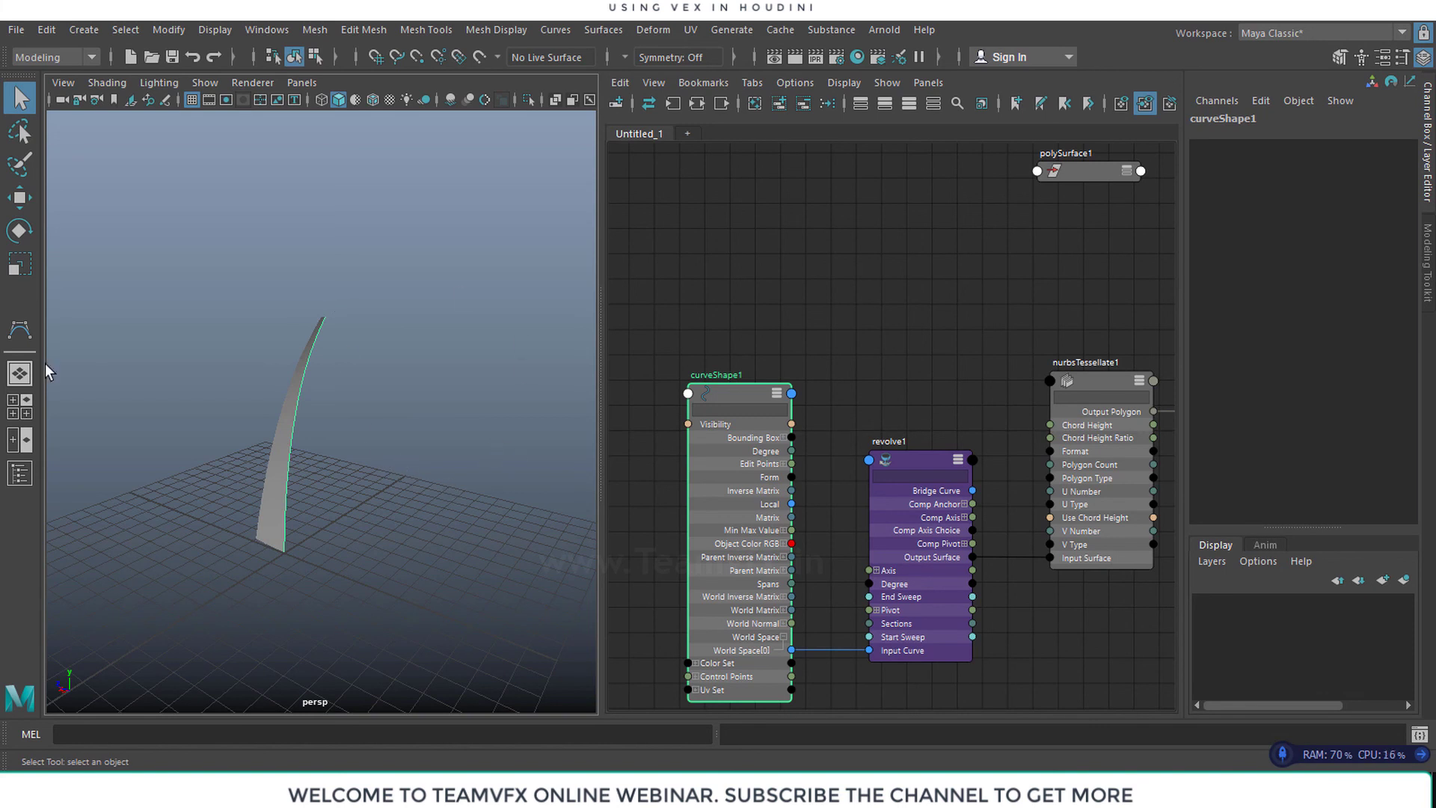
pyautogui.keyDown('alt'); pyautogui.moveTo(491, 467); pyautogui.dragTo(420, 418, button='right'); pyautogui.keyUp('alt')
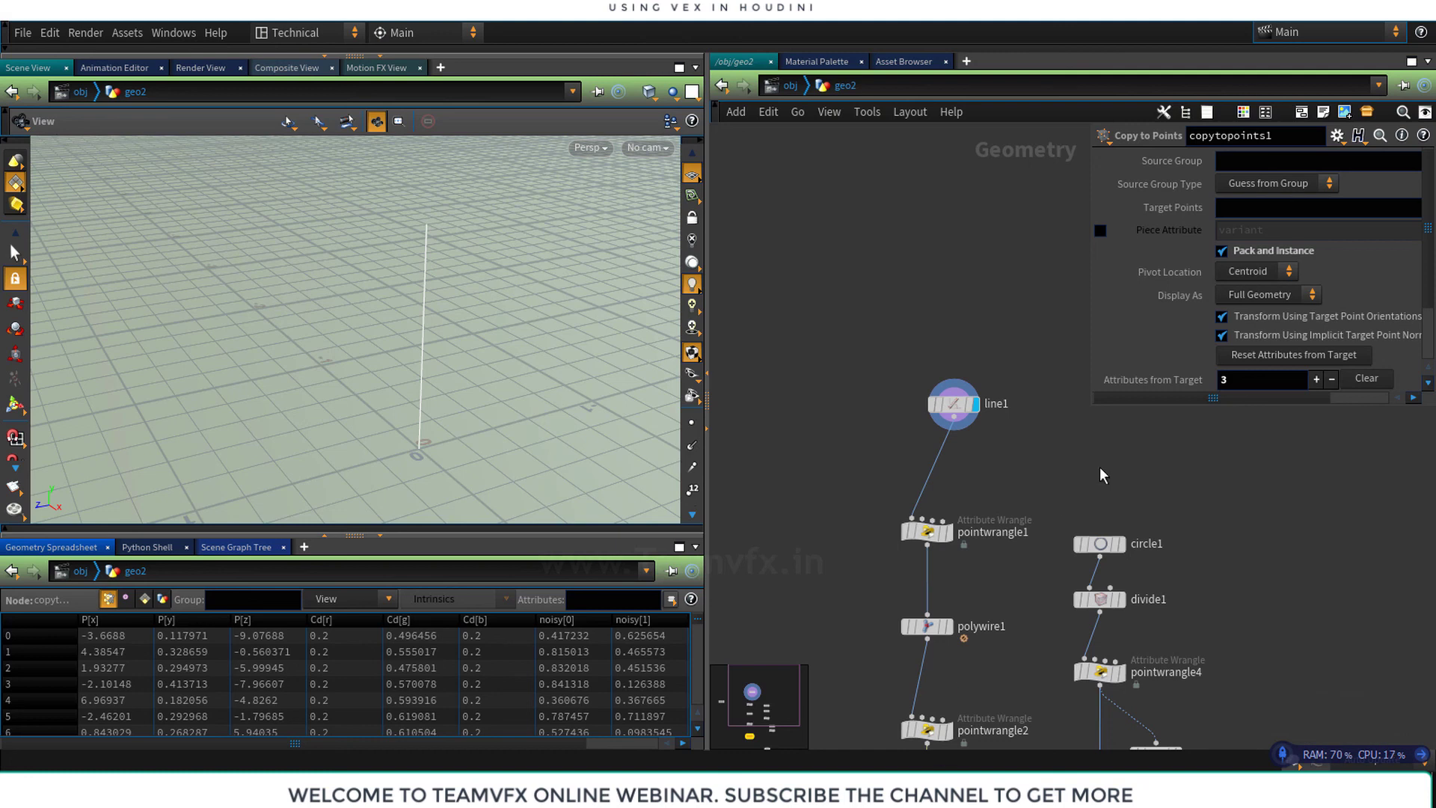
# Switch to Houdini and display circle1 of the geo2 network, framing the disc in the scene view
pyautogui.moveTo(1073, 454); pyautogui.dragTo(987, 471, button='middle')
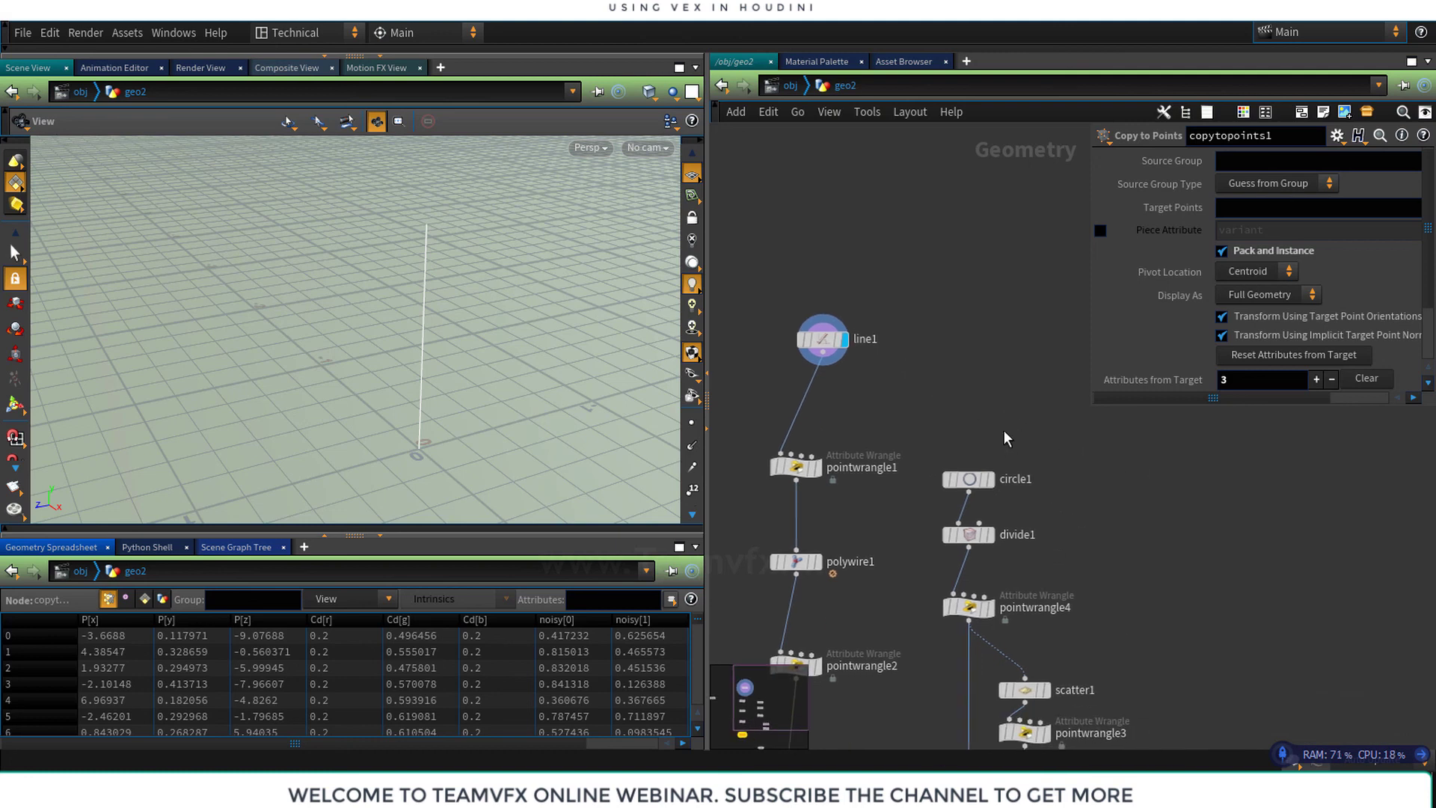
pyautogui.click(969, 480)
pyautogui.click(988, 479)
pyautogui.moveTo(453, 342); pyautogui.dragTo(287, 346, button='right')
pyautogui.moveTo(519, 435); pyautogui.dragTo(509, 334, button='middle')
pyautogui.moveTo(509, 334); pyautogui.dragTo(336, 329, button='right')
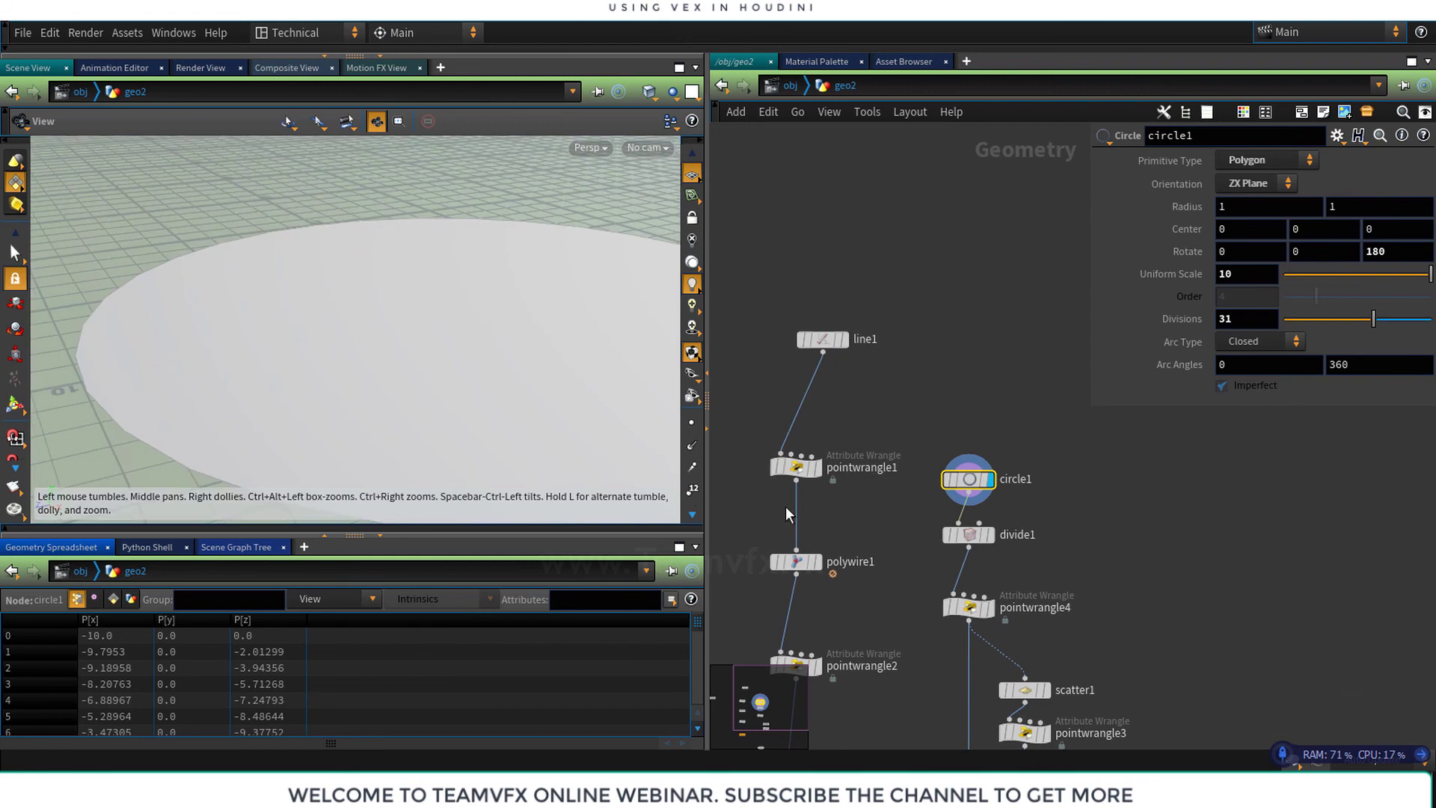
# Display the output of divide1, followed by scatter1 with point markers shown in the scene view
pyautogui.click(991, 535)
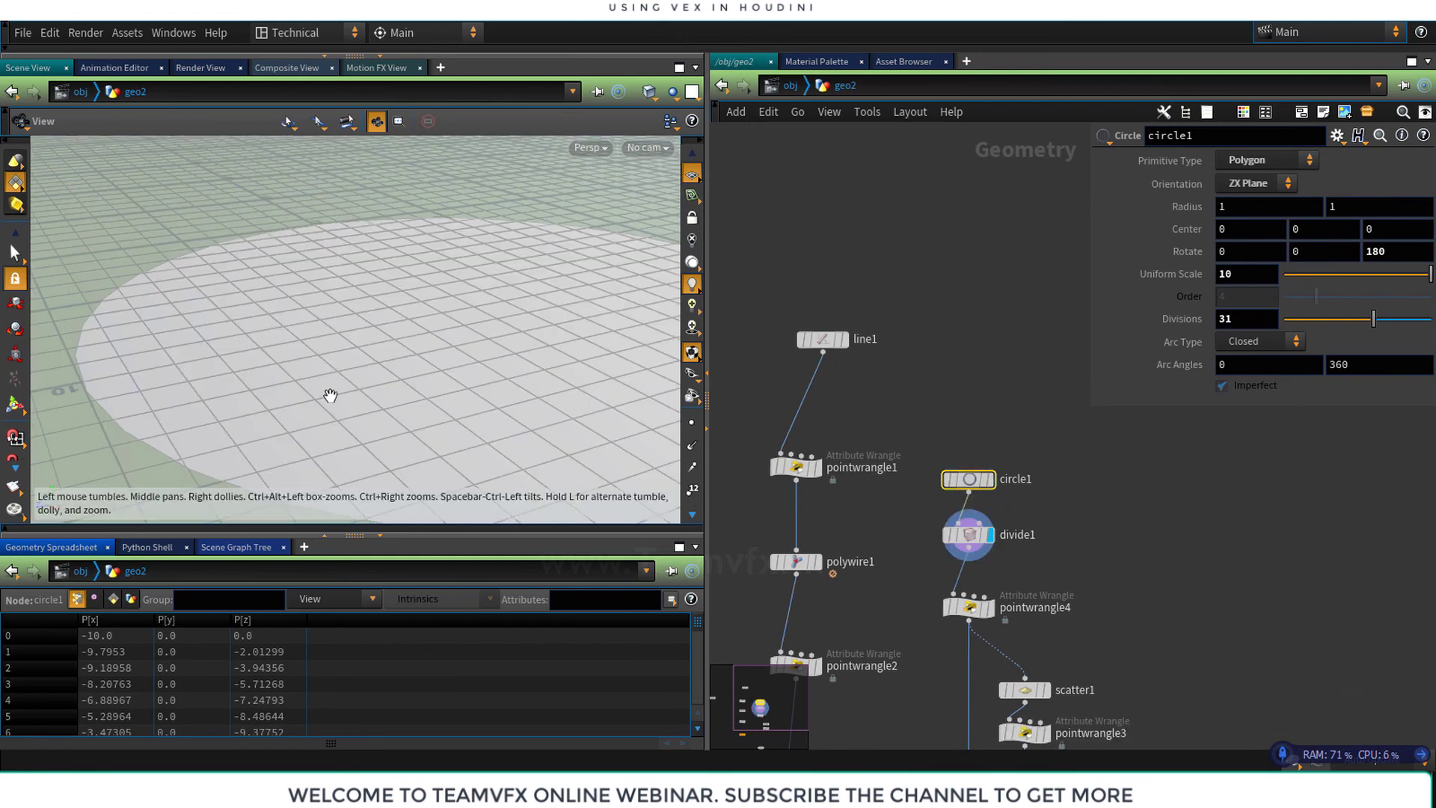
pyautogui.moveTo(1100, 589); pyautogui.dragTo(1110, 468, button='middle')
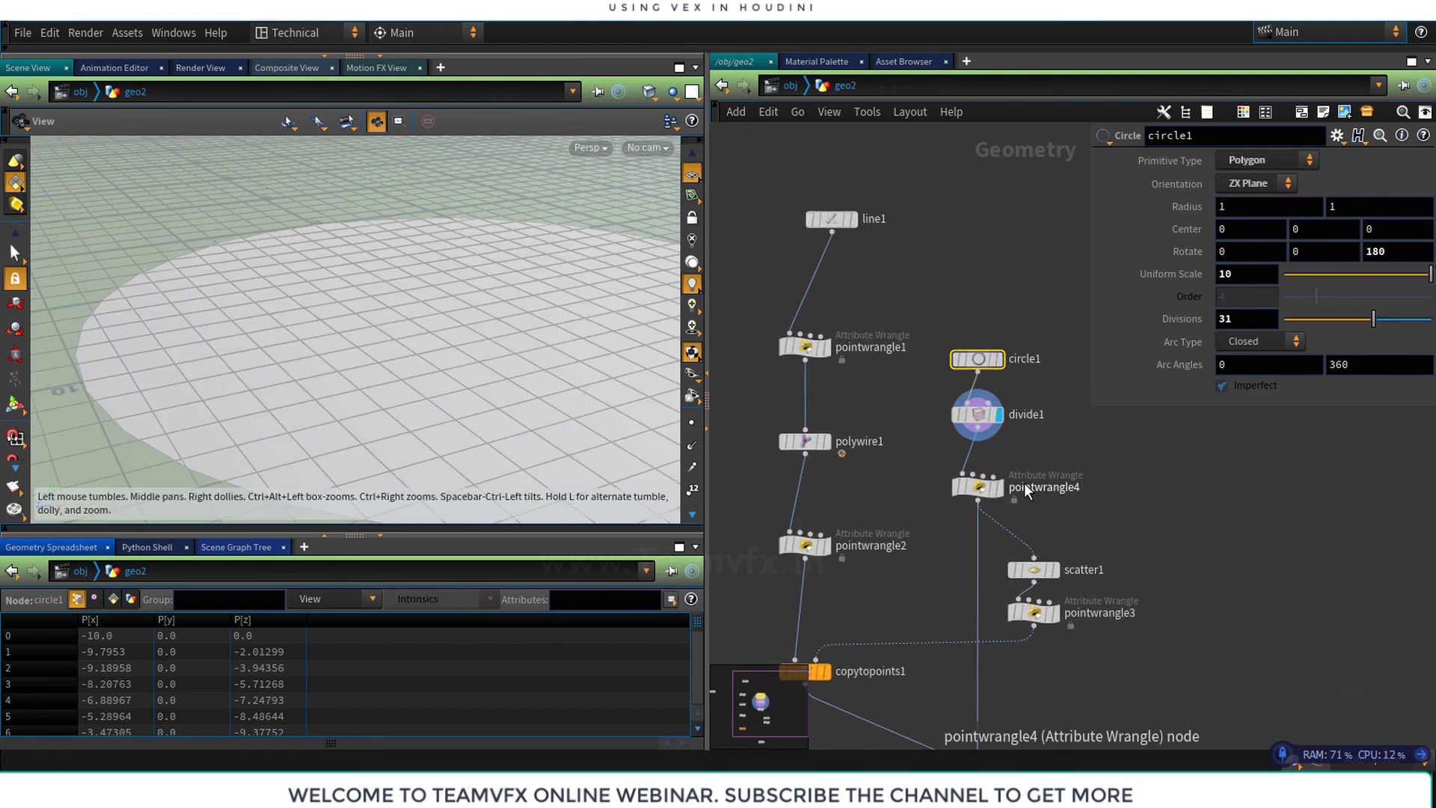
pyautogui.moveTo(1039, 579)
pyautogui.click(1061, 542)
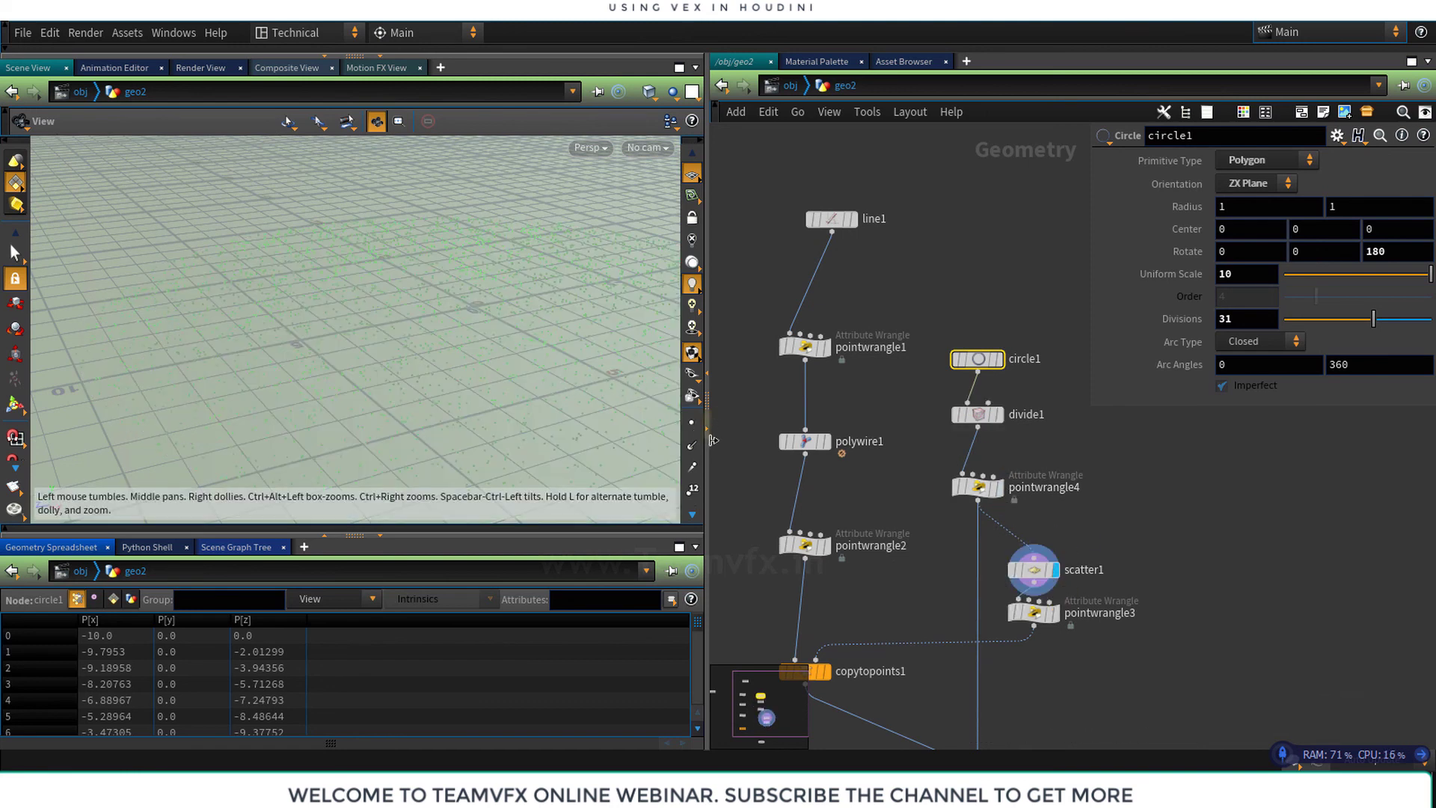
pyautogui.click(692, 422)
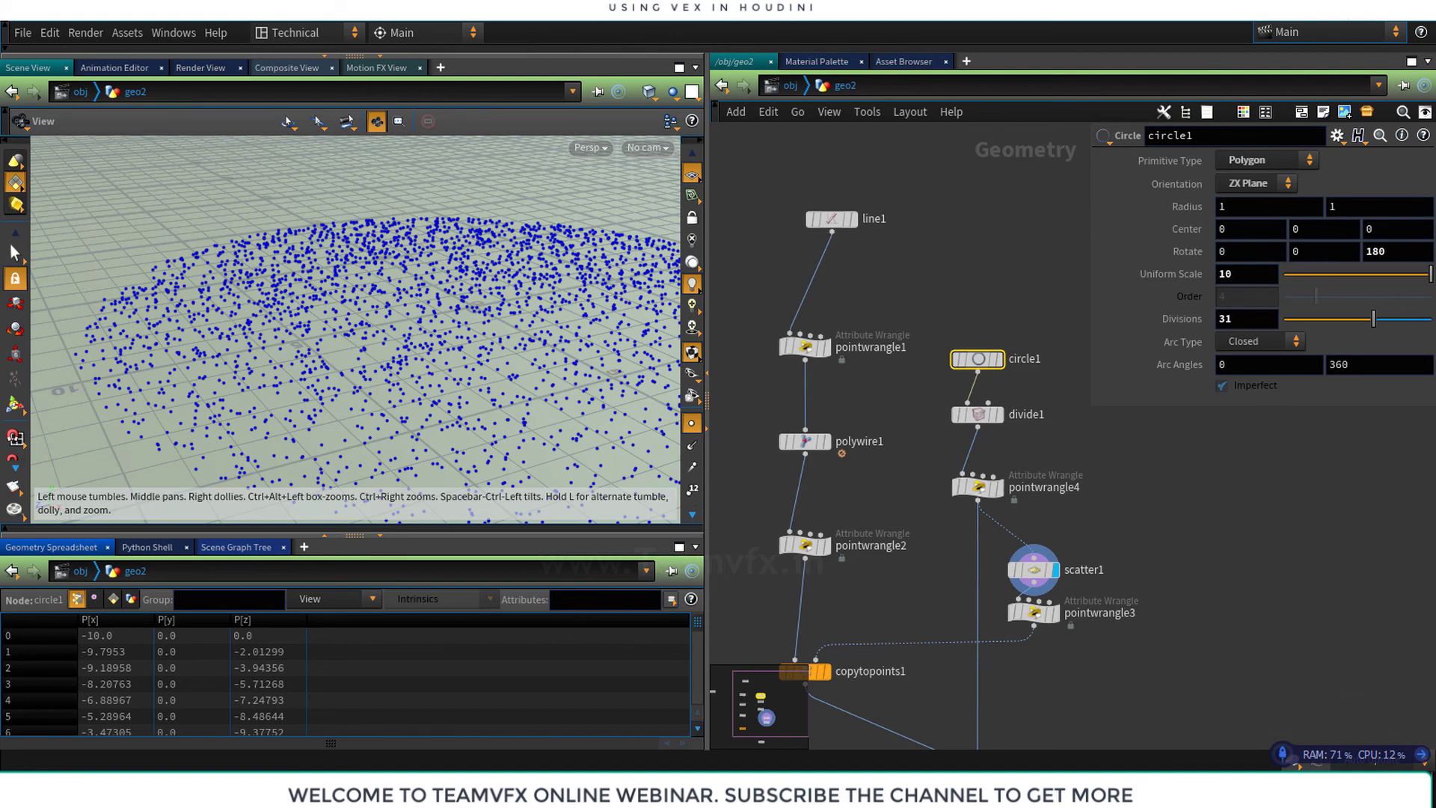
# Switch back to Maya and move the isolated curve1 node closer to the rest of the network
pyautogui.click(1330, 12)
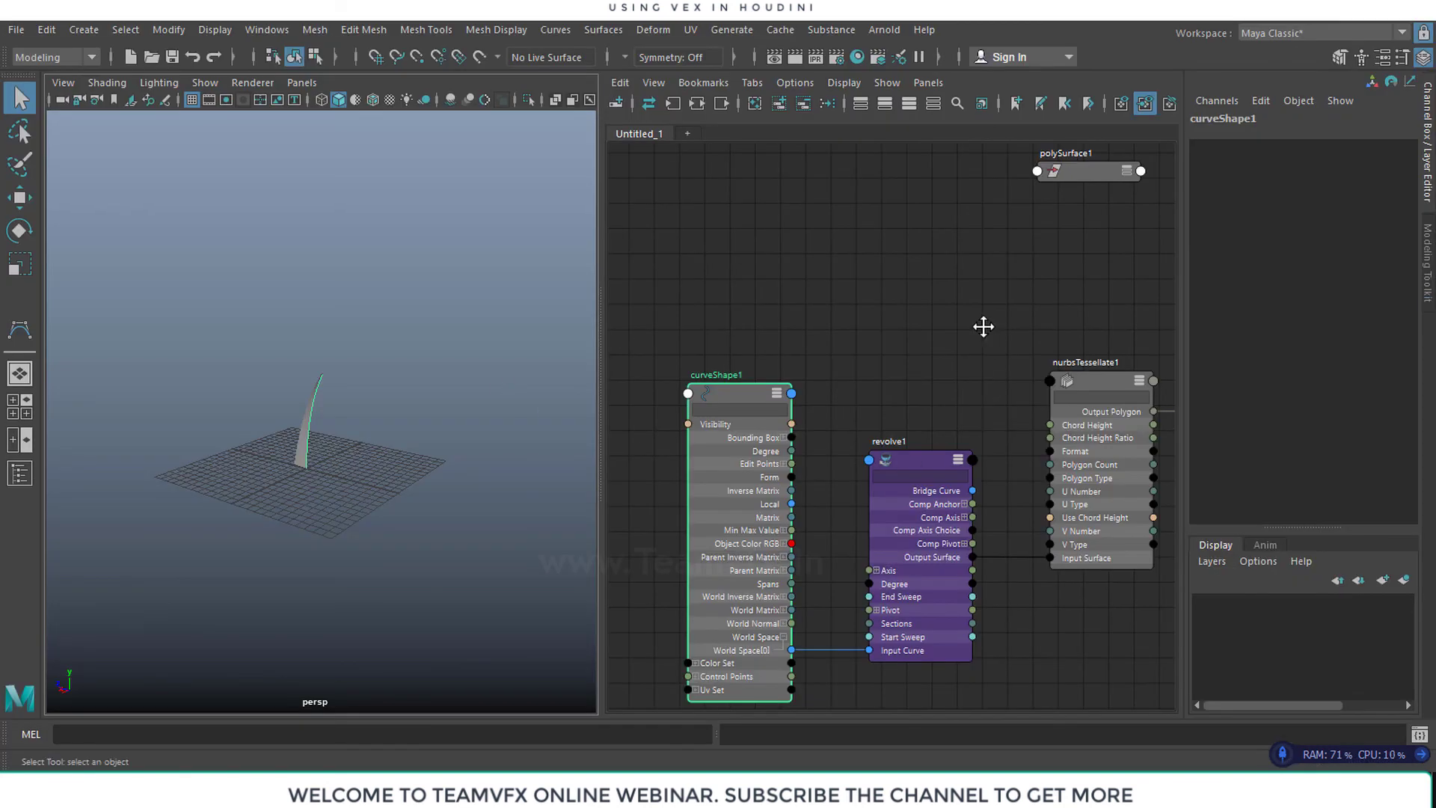
pyautogui.keyDown('alt'); pyautogui.moveTo(984, 327); pyautogui.dragTo(836, 394, button='middle'); pyautogui.keyUp('alt')
pyautogui.scroll(-4, 836, 390)
pyautogui.scroll(-4, 969, 545)
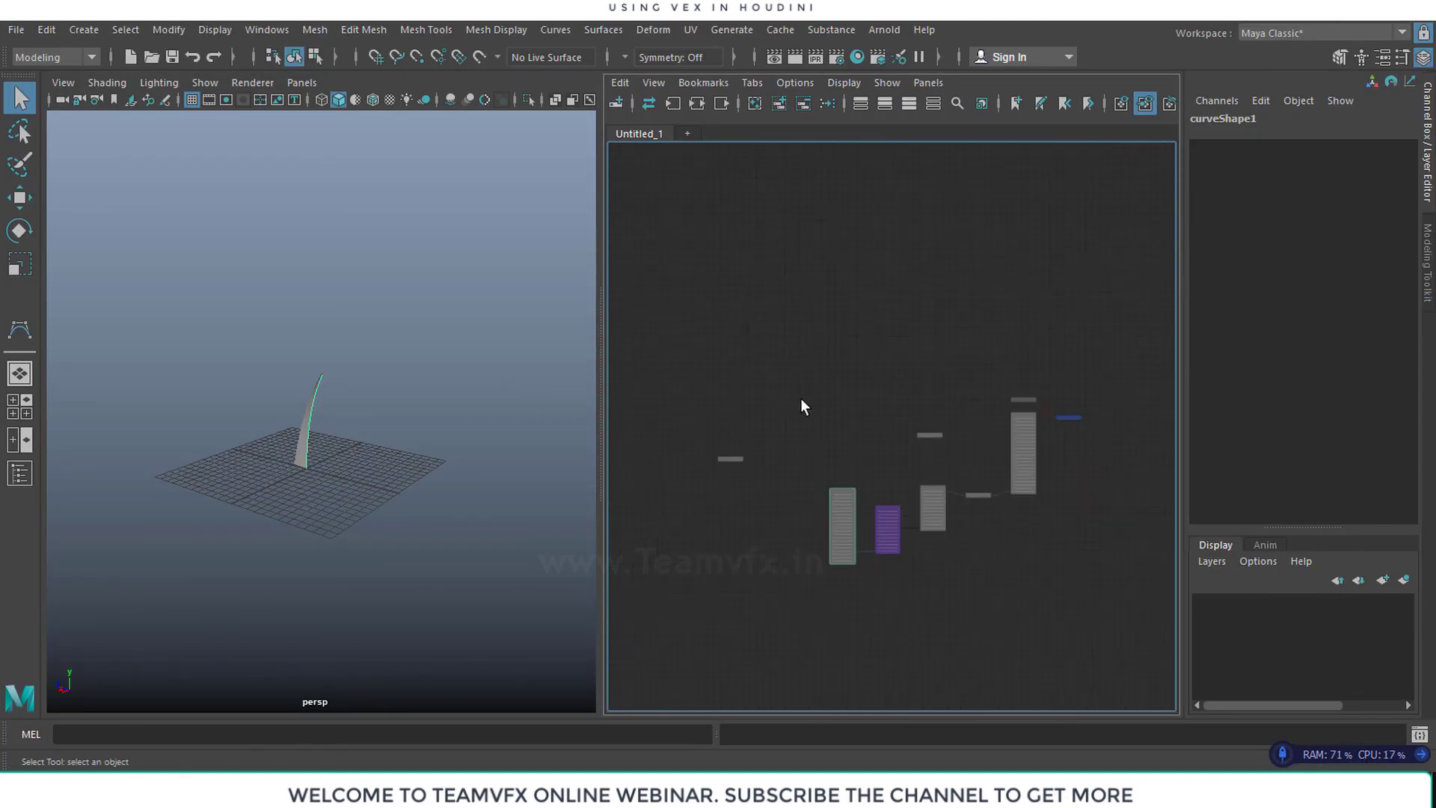
pyautogui.scroll(4, 795, 411)
pyautogui.moveTo(658, 500); pyautogui.dragTo(973, 497)
pyautogui.keyDown('alt'); pyautogui.moveTo(917, 538); pyautogui.dragTo(789, 424, button='middle'); pyautogui.keyUp('alt')
pyautogui.keyDown('alt'); pyautogui.moveTo(1024, 435); pyautogui.dragTo(933, 429, button='middle'); pyautogui.keyUp('alt')
pyautogui.scroll(-3, 932, 429)
pyautogui.moveTo(808, 604); pyautogui.dragTo(1109, 588)
# Add a polyDisc node in the free space below the blade network
pyautogui.keyDown('alt'); pyautogui.moveTo(1075, 379); pyautogui.dragTo(1056, 169, button='middle'); pyautogui.keyUp('alt')
pyautogui.keyDown('alt'); pyautogui.moveTo(842, 581); pyautogui.dragTo(868, 488, button='middle'); pyautogui.keyUp('alt')
pyautogui.scroll(3, 871, 484)
pyautogui.keyDown('alt'); pyautogui.moveTo(830, 400); pyautogui.dragTo(858, 455, button='middle'); pyautogui.keyUp('alt')
pyautogui.scroll(-2, 765, 447)
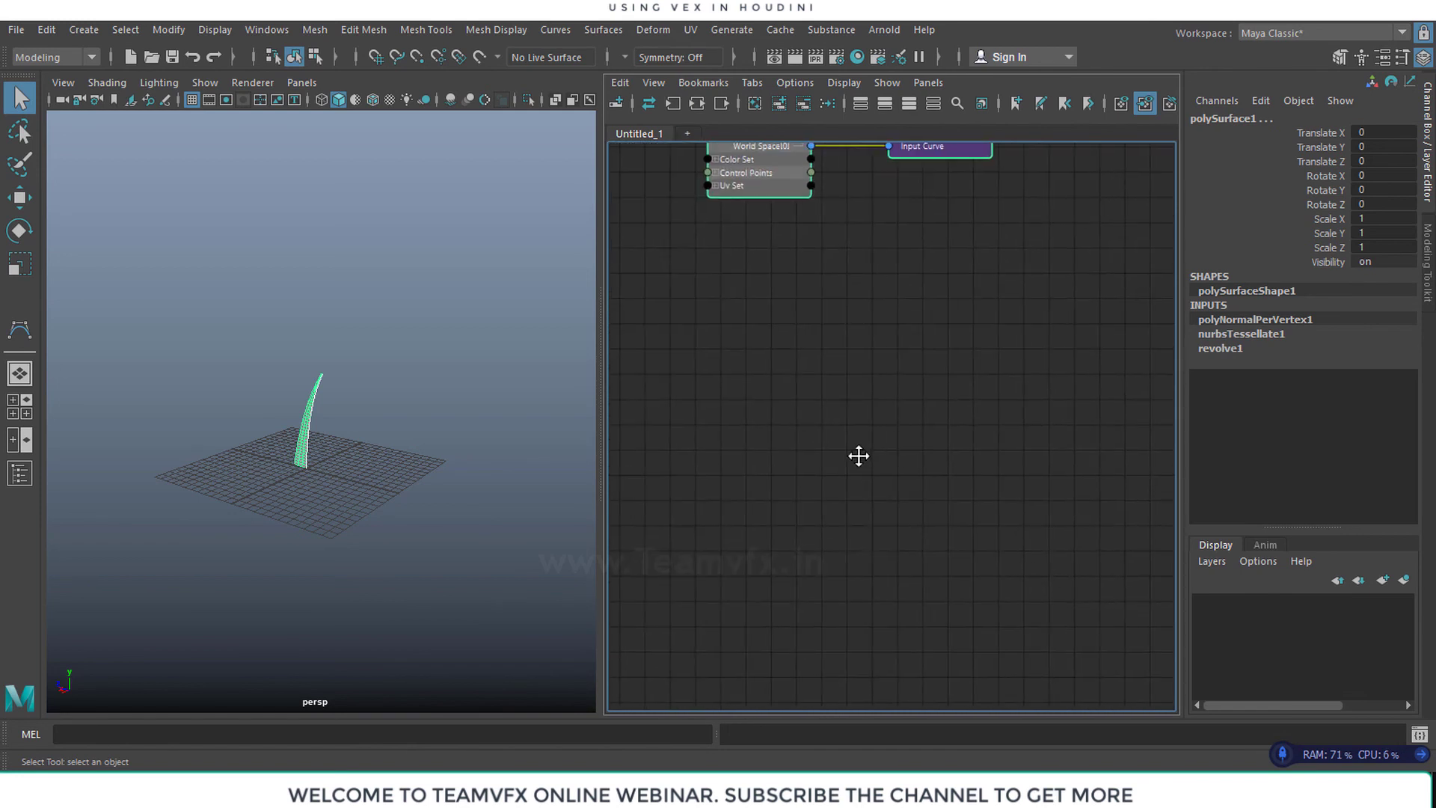
pyautogui.click(782, 413)
pyautogui.press('Tab')
pyautogui.write('pol')
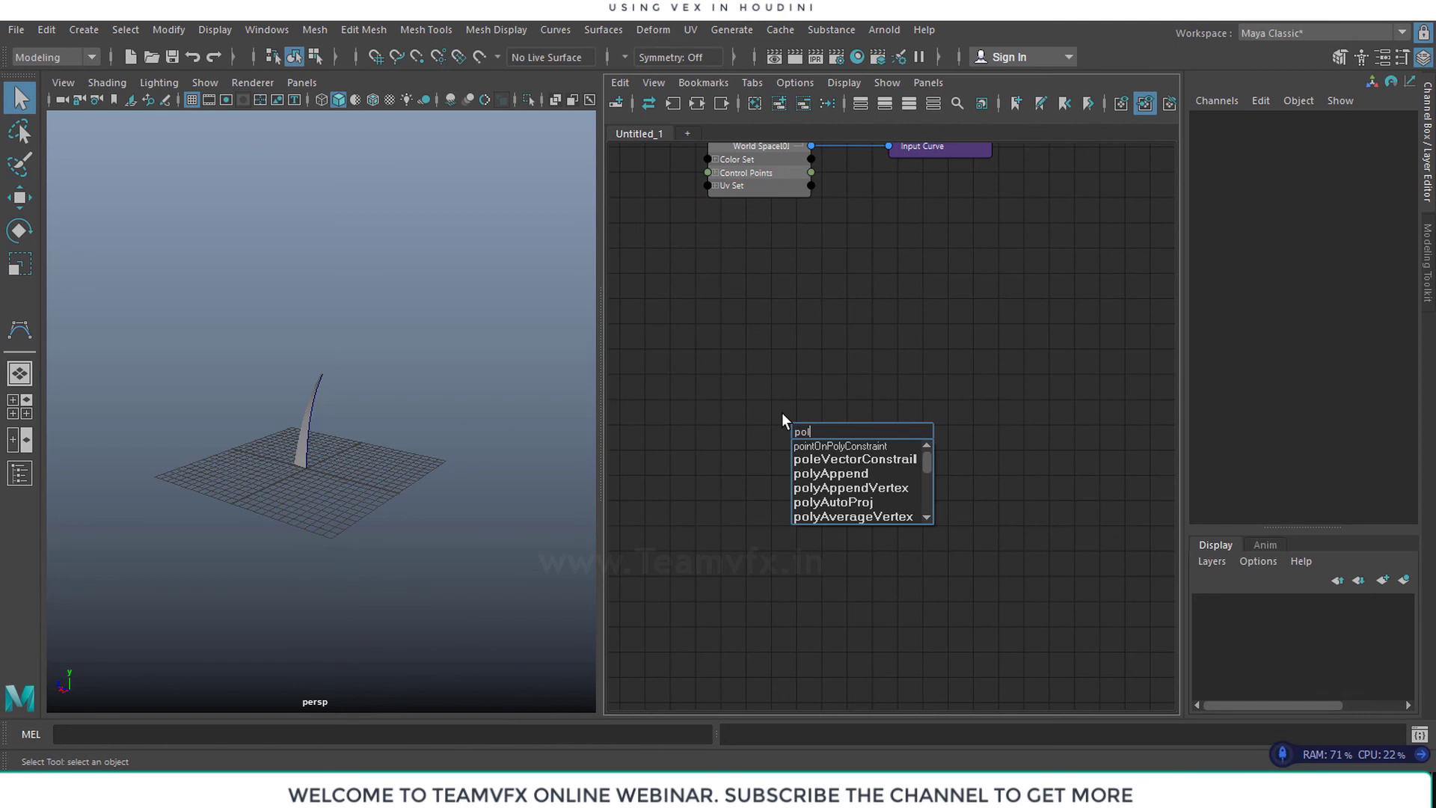
pyautogui.write('D')
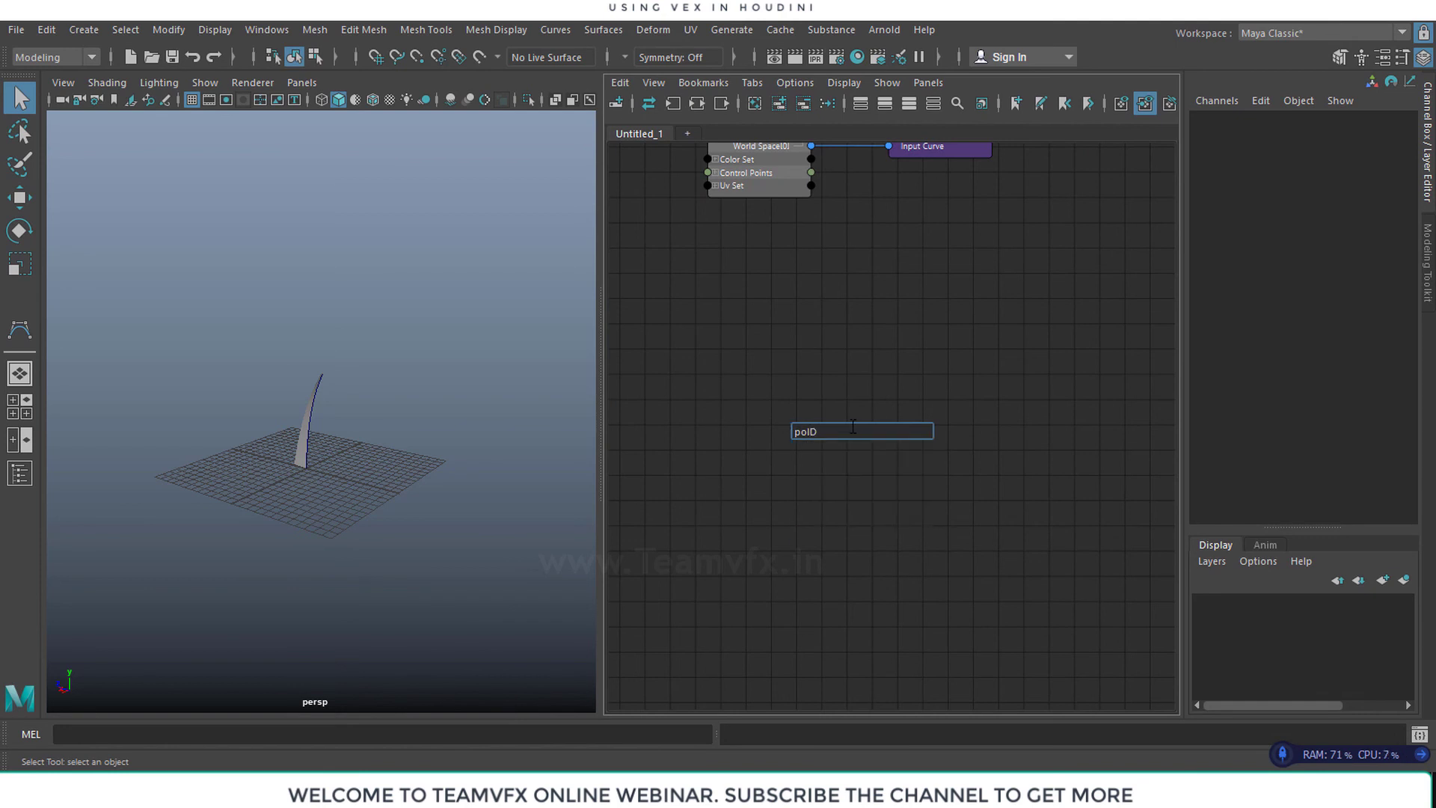
pyautogui.press('BackSpace')
pyautogui.write('y')
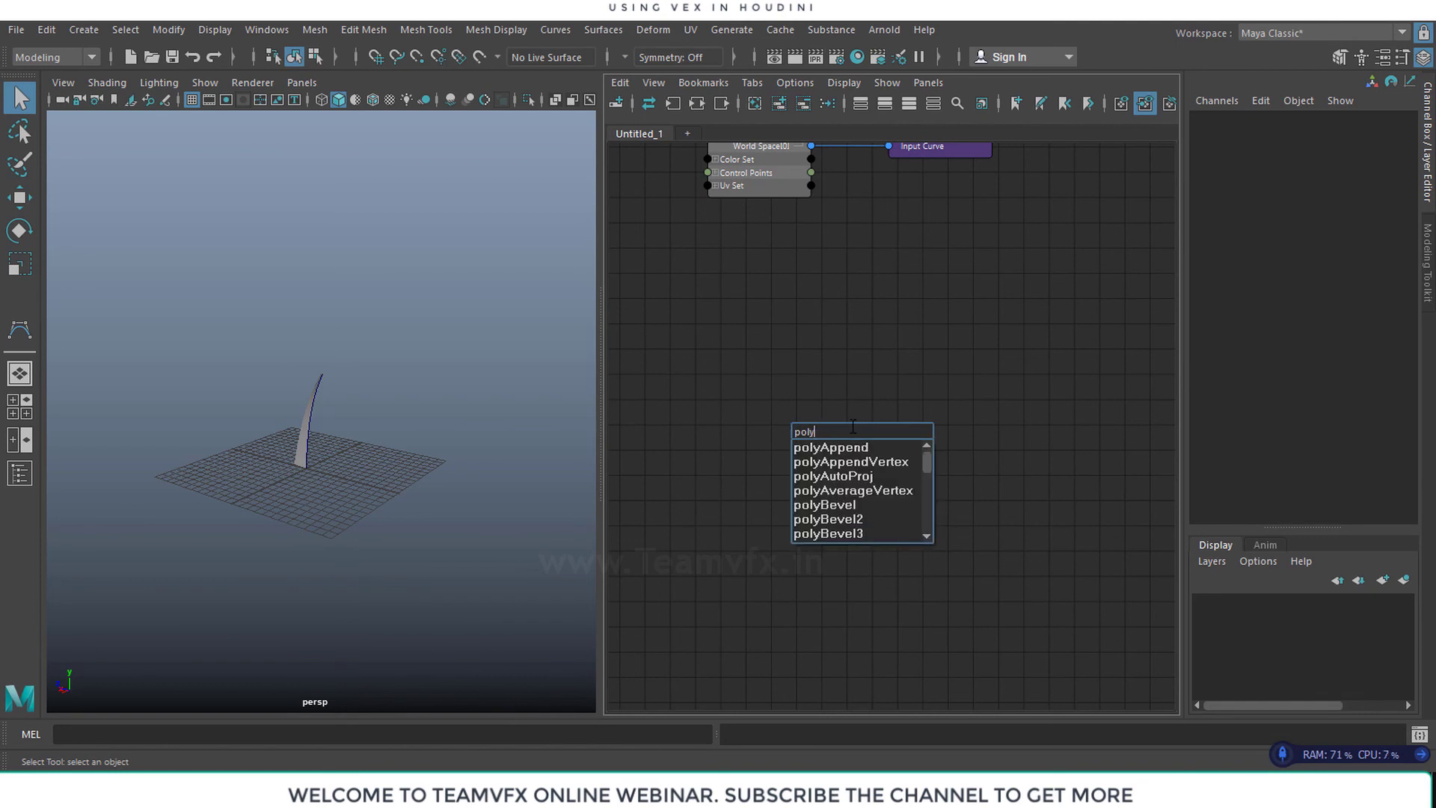
pyautogui.write('D')
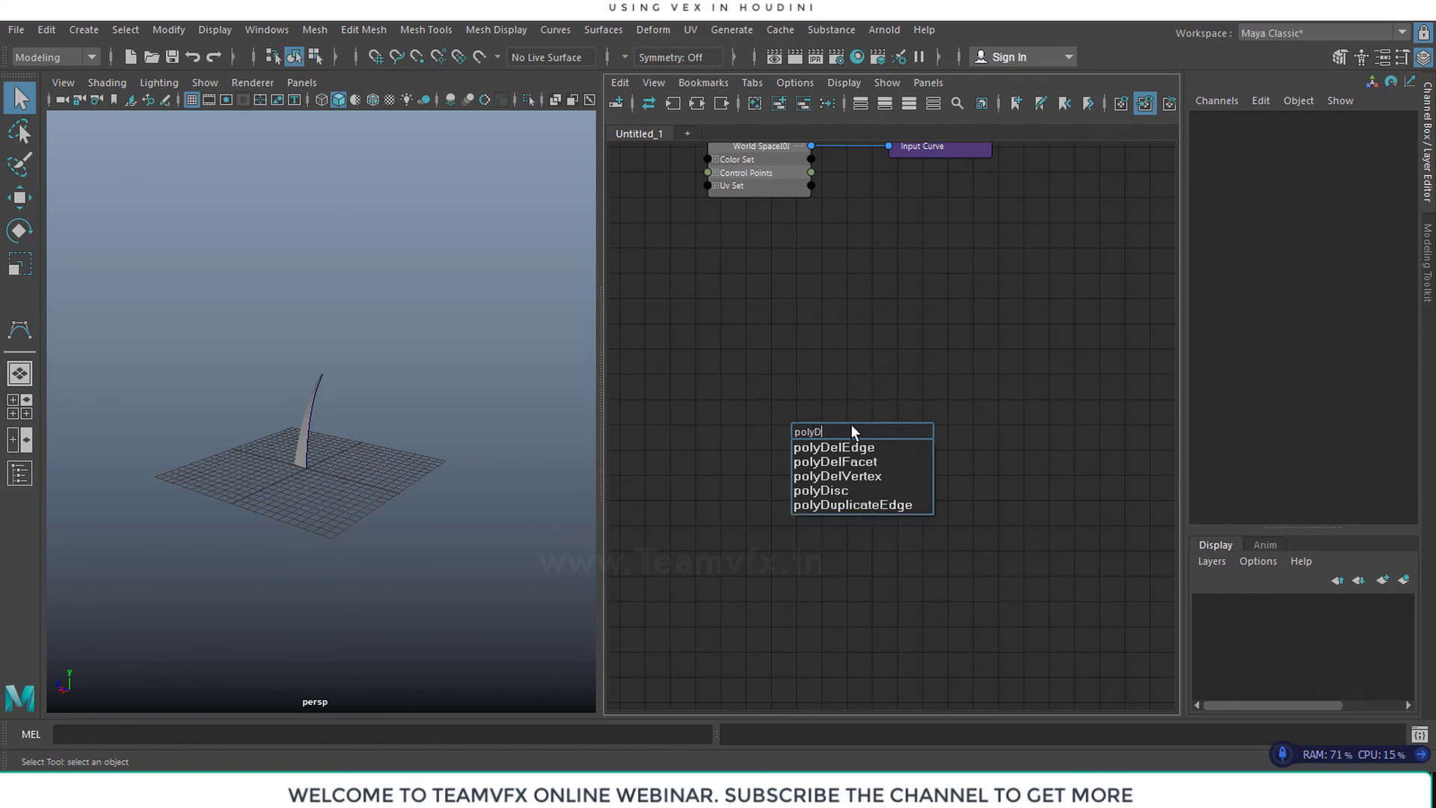
pyautogui.click(834, 492)
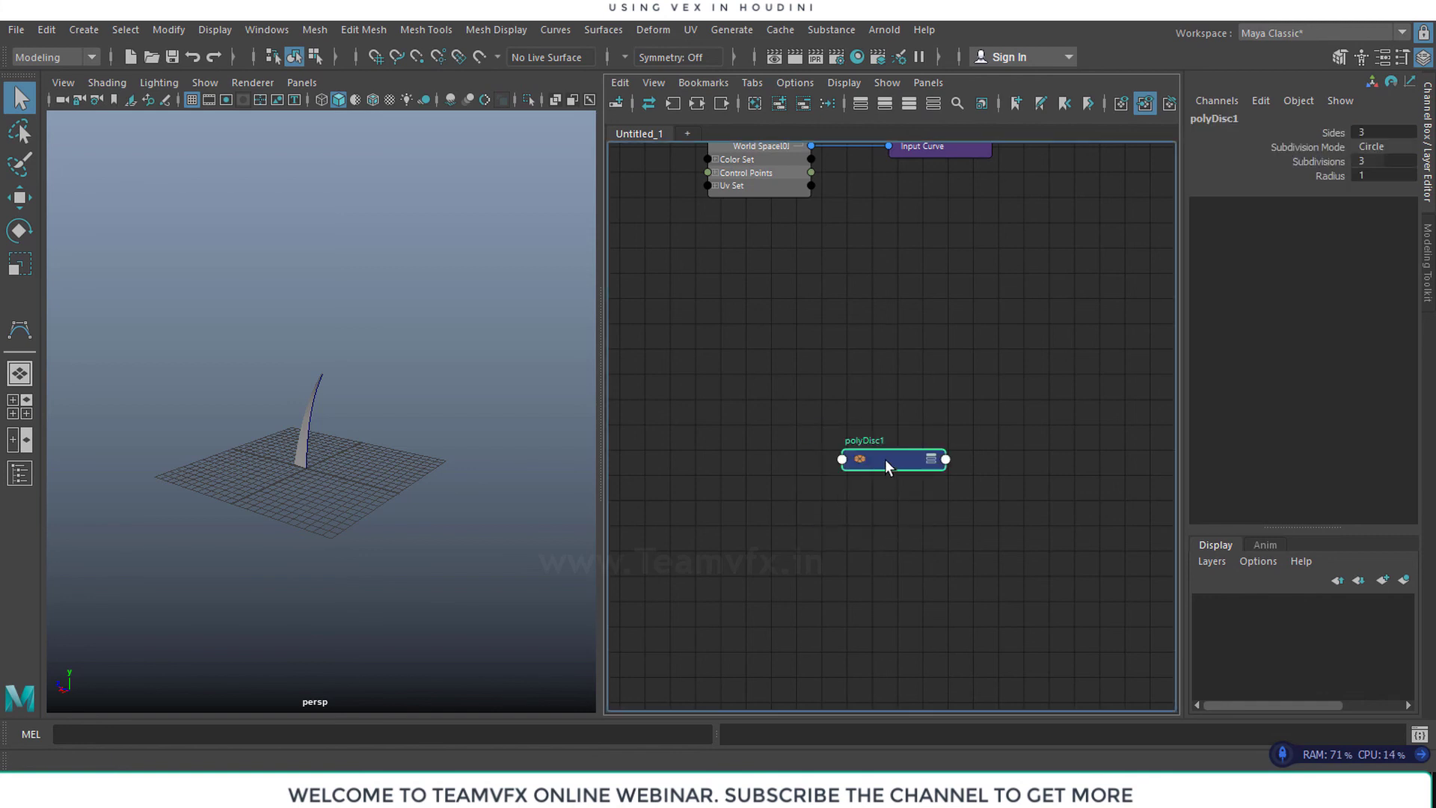
# Add a mesh node to the graph and place its polySurfaceShape2 node beside polyDisc1
pyautogui.moveTo(885, 459); pyautogui.dragTo(758, 437)
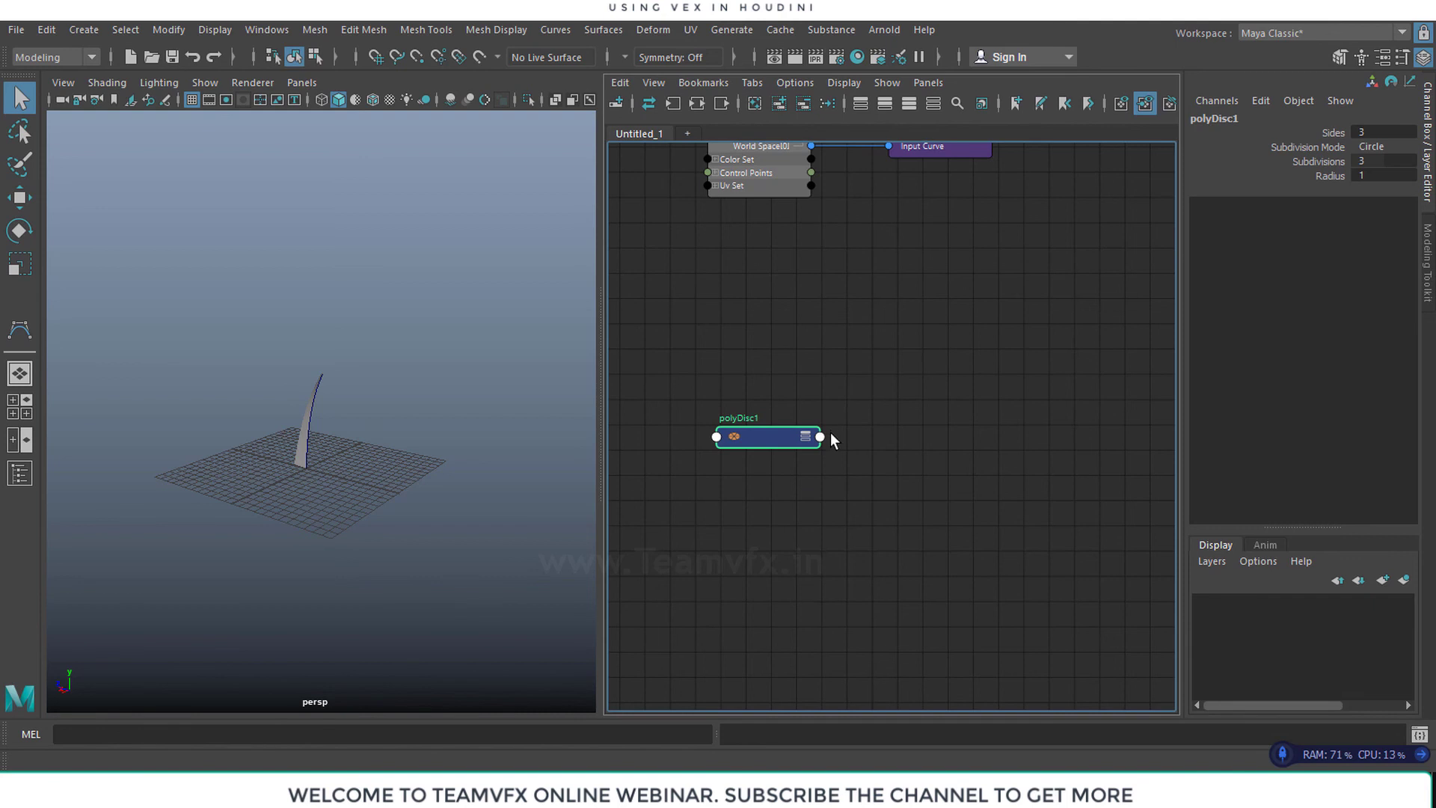
pyautogui.scroll(2, 830, 434)
pyautogui.keyDown('alt'); pyautogui.moveTo(823, 513); pyautogui.dragTo(835, 513, button='middle'); pyautogui.keyUp('alt')
pyautogui.click(805, 439)
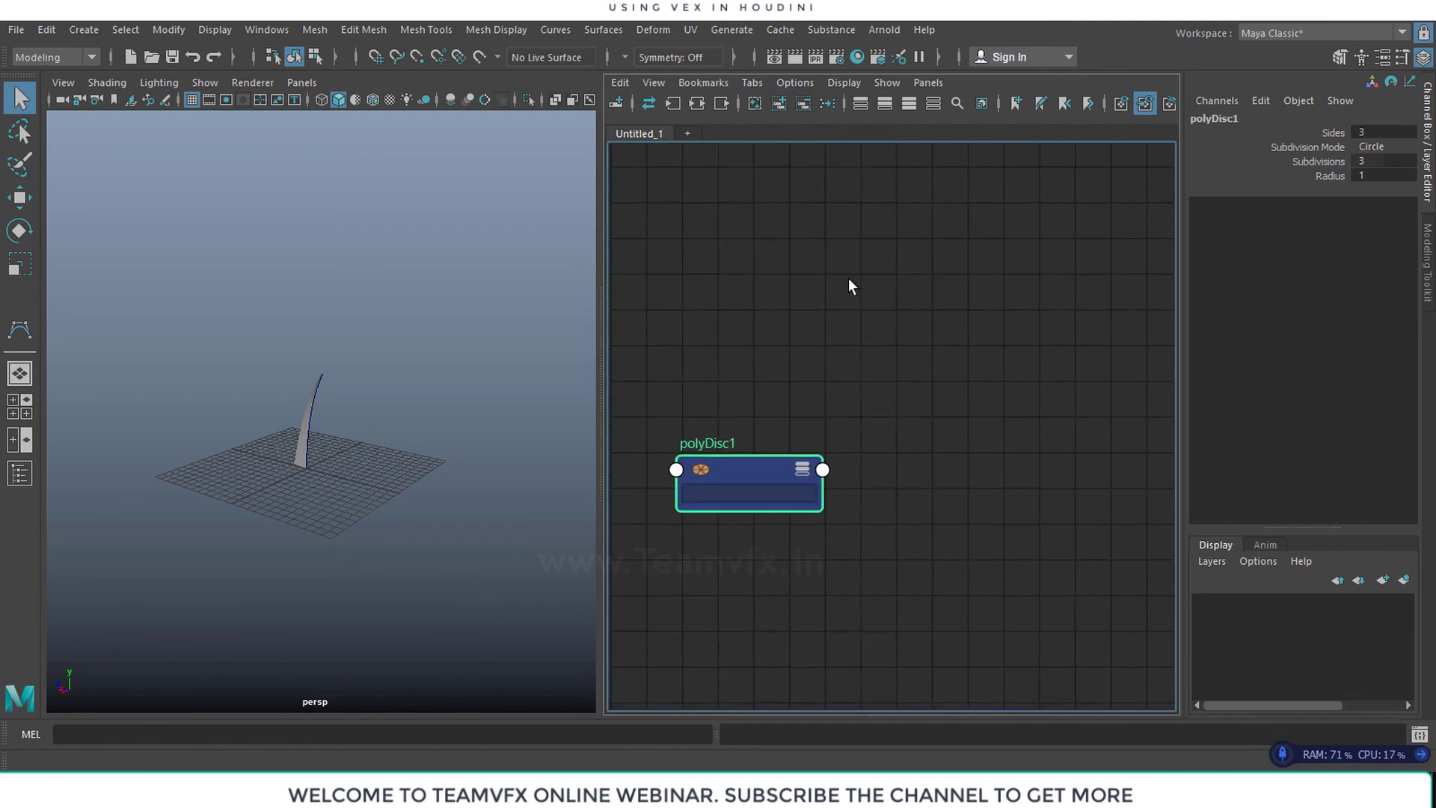
pyautogui.press('Tab')
pyautogui.write('mesh')
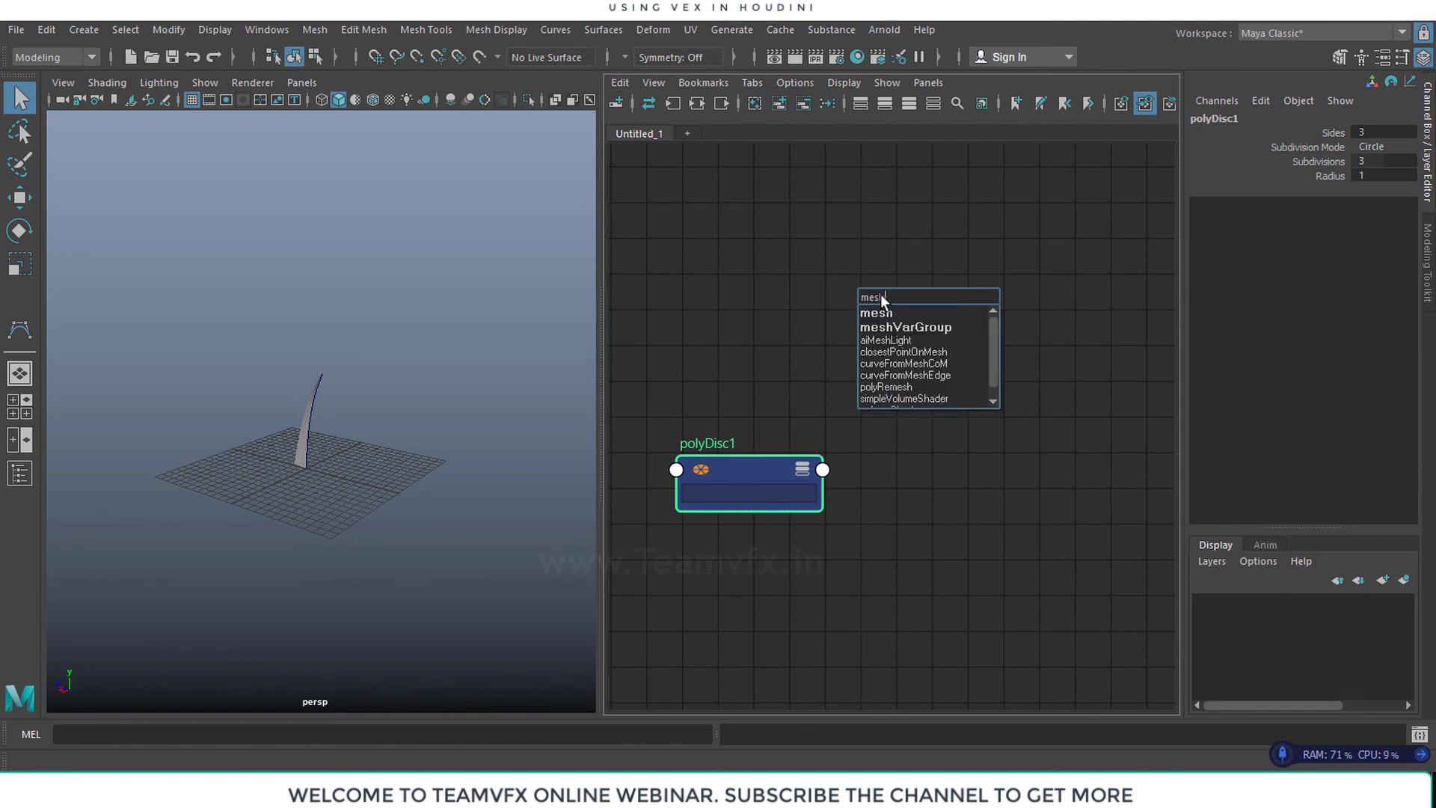
pyautogui.click(891, 312)
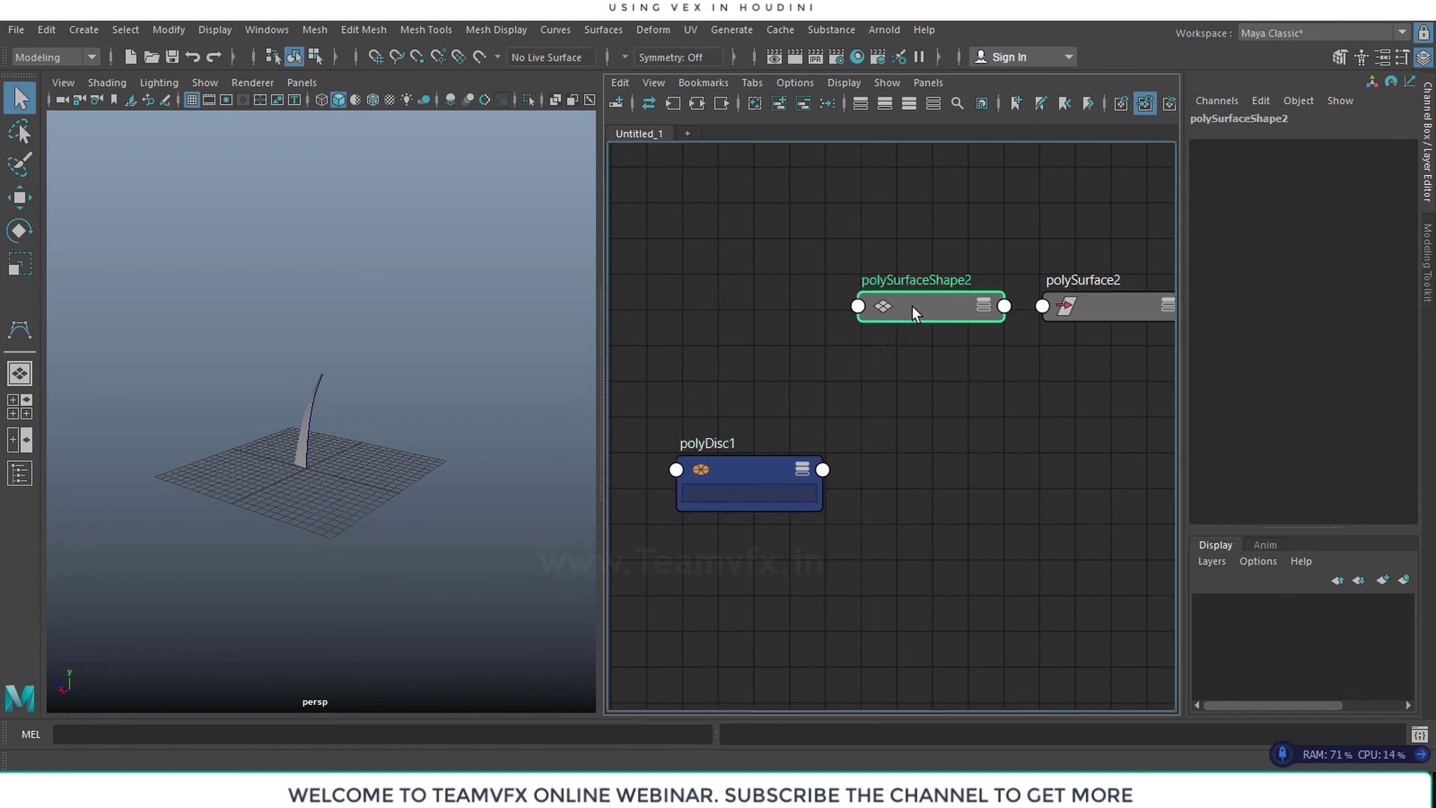
pyautogui.moveTo(912, 305); pyautogui.dragTo(941, 548)
pyautogui.keyDown('alt'); pyautogui.moveTo(862, 463); pyautogui.dragTo(853, 424, button='middle'); pyautogui.keyUp('alt')
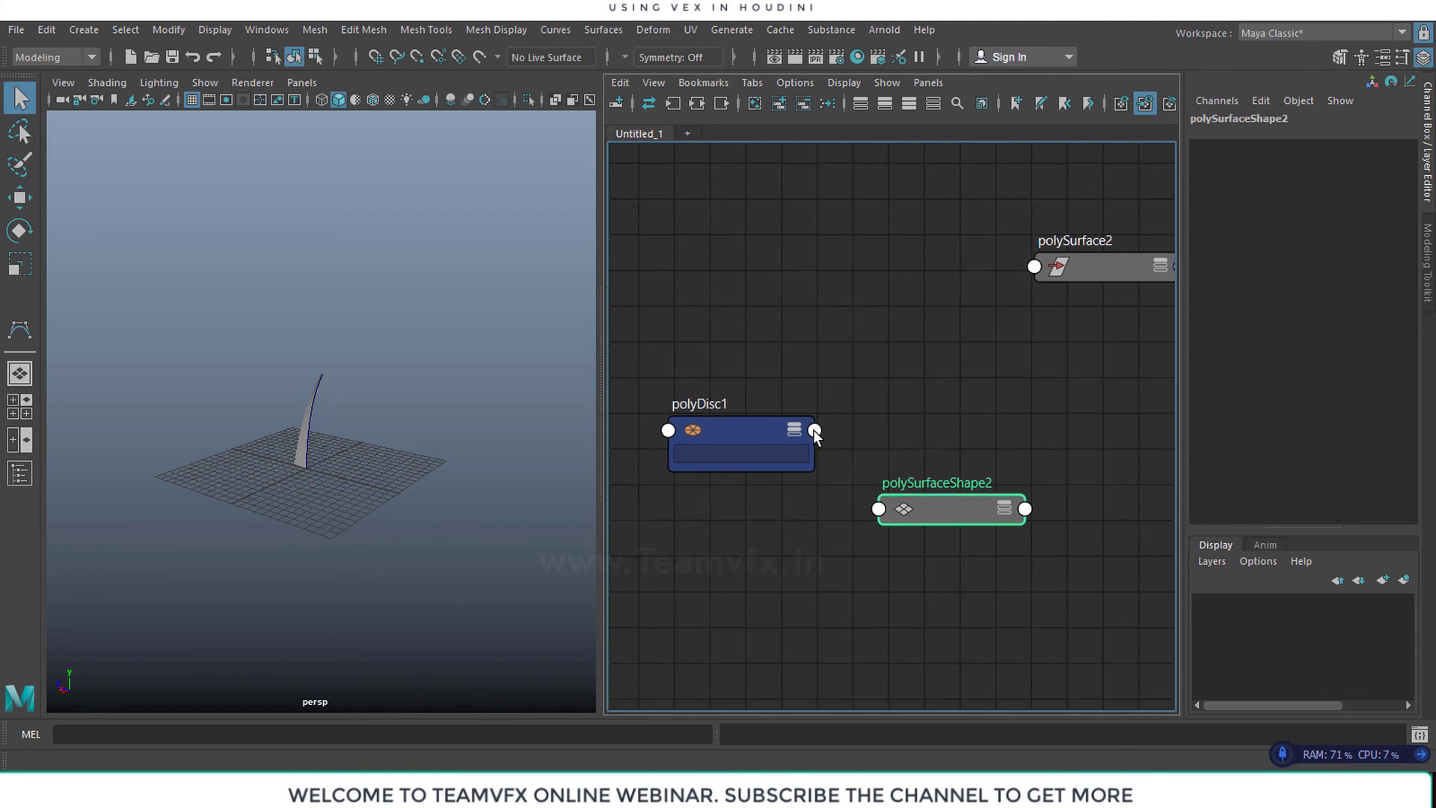
# Expand the attributes of both nodes and connect polyDisc1's Output to polySurfaceShape2's In Mesh
pyautogui.click(793, 430)
pyautogui.click(1002, 509)
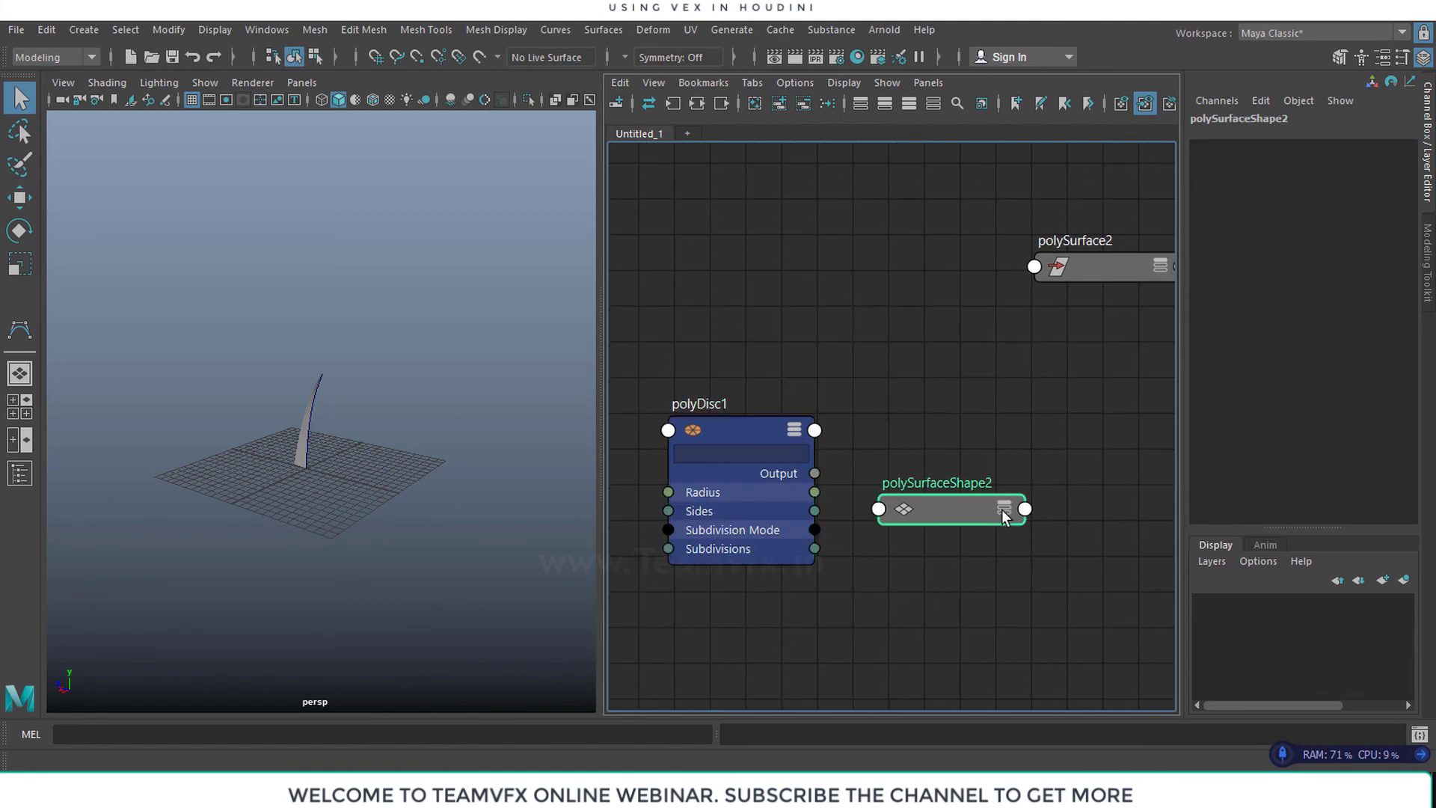
pyautogui.click(1003, 508)
pyautogui.keyDown('alt'); pyautogui.moveTo(921, 380); pyautogui.dragTo(958, 222, button='middle'); pyautogui.keyUp('alt')
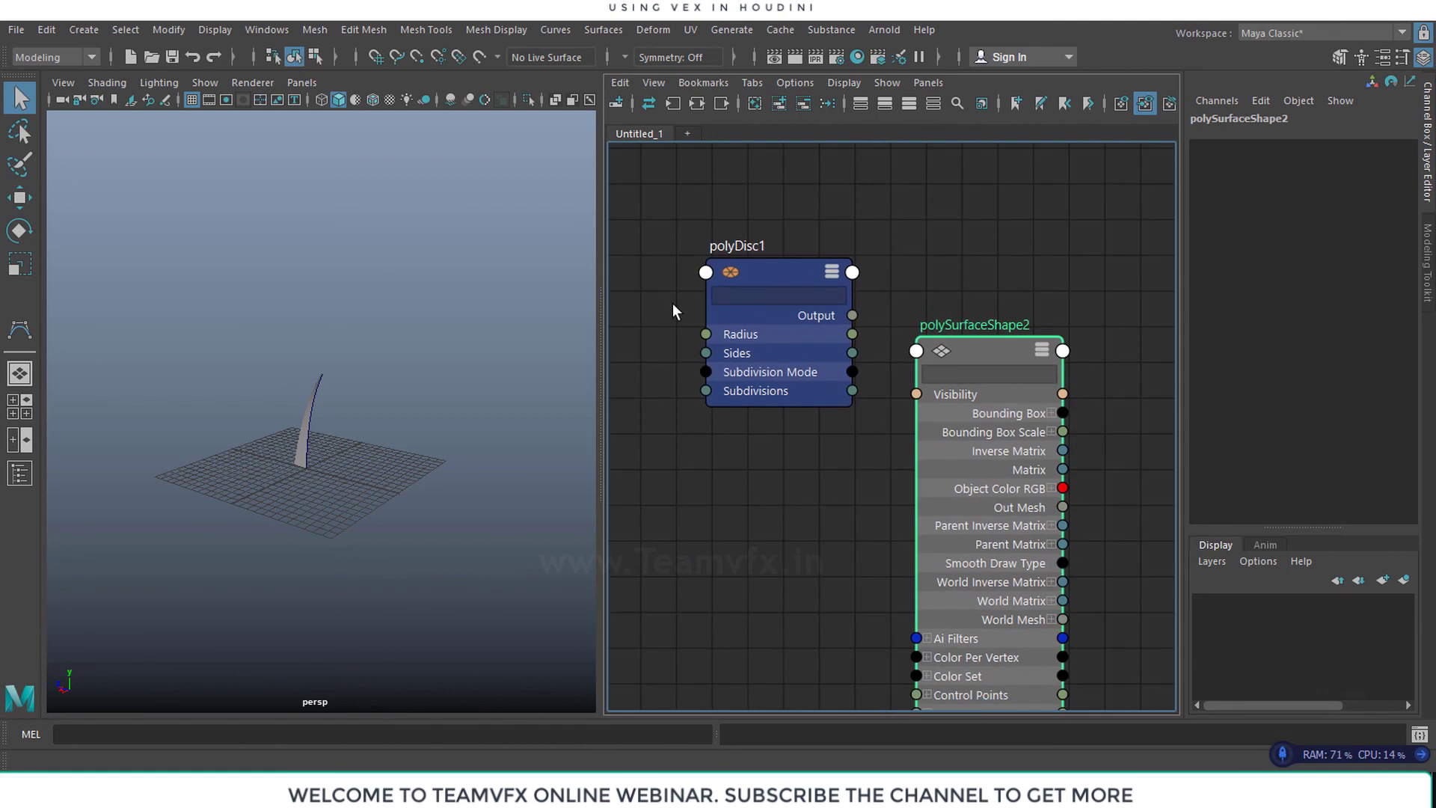
pyautogui.moveTo(774, 284); pyautogui.dragTo(714, 307)
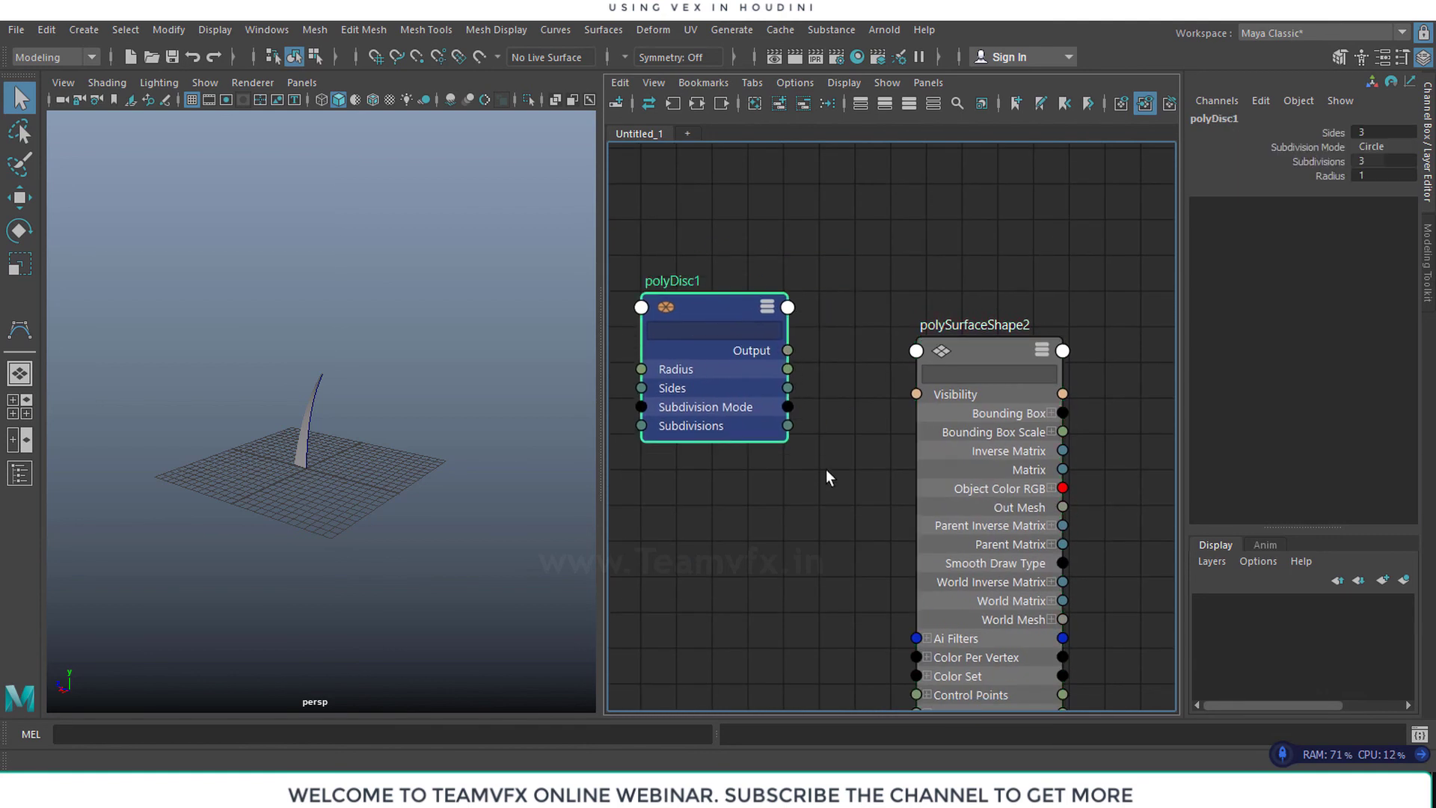
pyautogui.keyDown('alt'); pyautogui.moveTo(826, 469); pyautogui.dragTo(823, 348, button='middle'); pyautogui.keyUp('alt')
pyautogui.moveTo(784, 228); pyautogui.dragTo(910, 630)
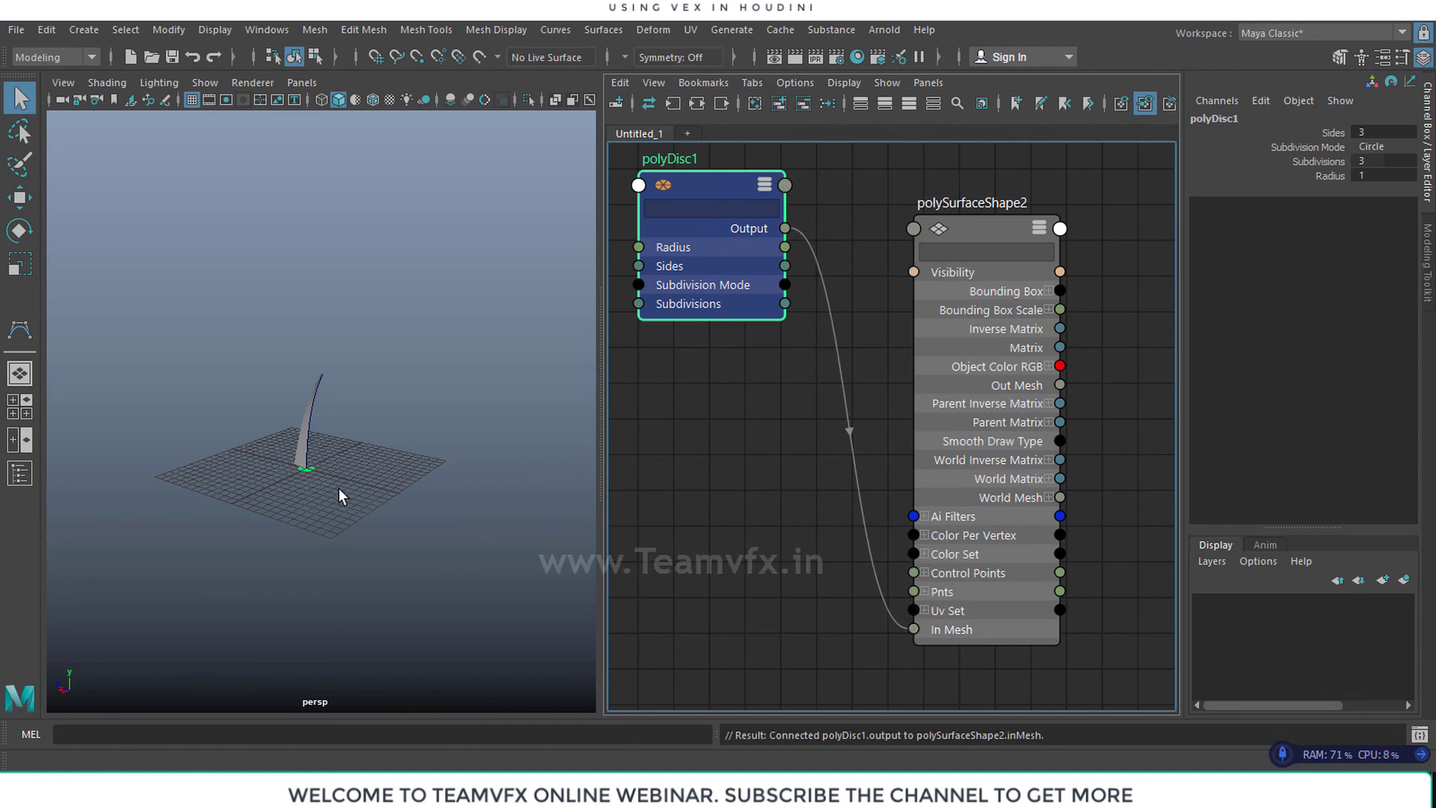
# Try to assign the lambert2 material to the viewport selection while only polyDisc1 is selected
pyautogui.keyDown('alt'); pyautogui.moveTo(1125, 334); pyautogui.dragTo(872, 599, button='middle'); pyautogui.keyUp('alt')
pyautogui.keyDown('alt'); pyautogui.moveTo(955, 487); pyautogui.dragTo(843, 726, button='middle'); pyautogui.keyUp('alt')
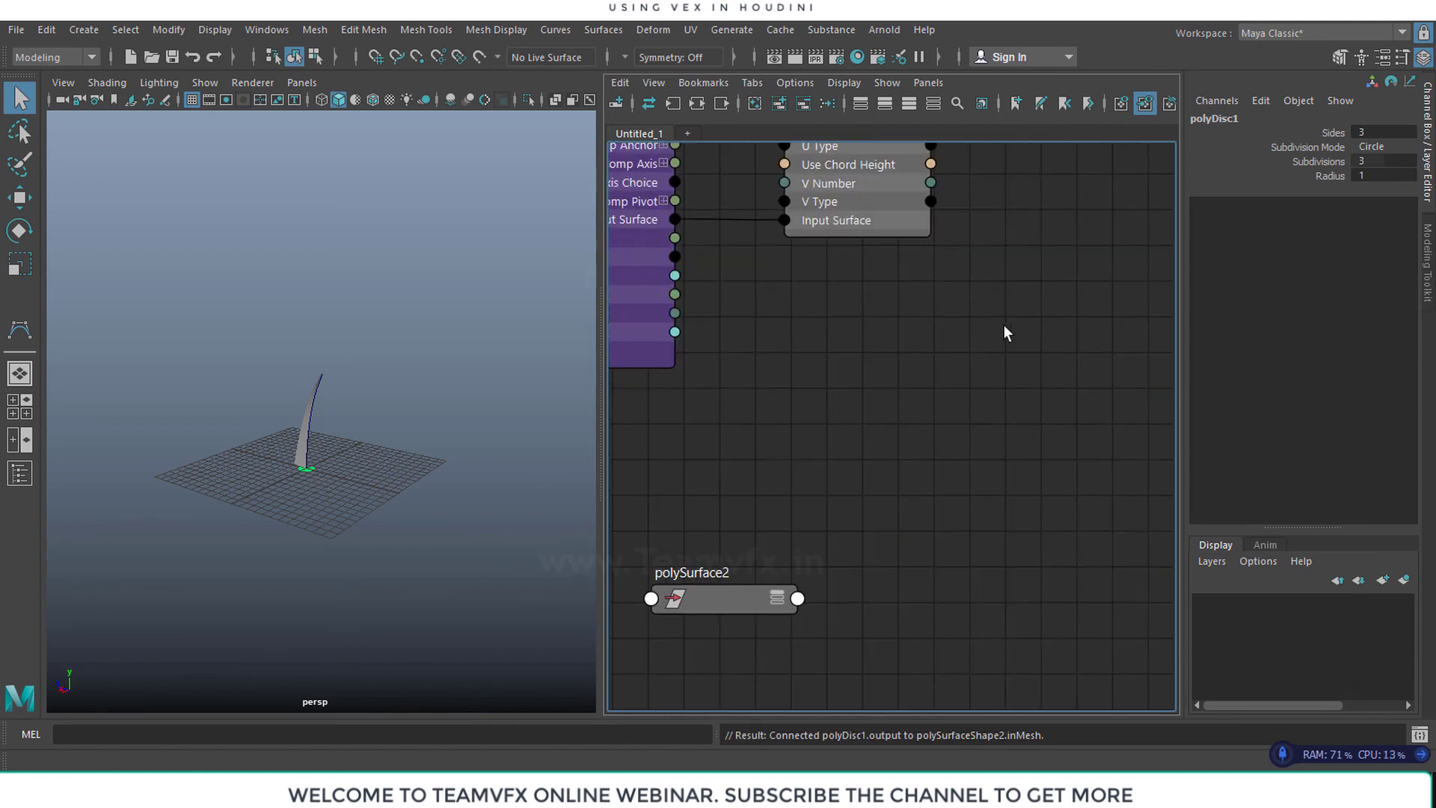
pyautogui.keyDown('alt'); pyautogui.moveTo(1017, 303); pyautogui.dragTo(927, 667, button='middle'); pyautogui.keyUp('alt')
pyautogui.keyDown('alt'); pyautogui.moveTo(1147, 416); pyautogui.dragTo(745, 579, button='middle'); pyautogui.keyUp('alt')
pyautogui.keyDown('alt'); pyautogui.moveTo(1098, 360); pyautogui.dragTo(836, 704, button='middle'); pyautogui.keyUp('alt')
pyautogui.keyDown('alt'); pyautogui.moveTo(872, 551); pyautogui.dragTo(1067, 581, button='middle'); pyautogui.keyUp('alt')
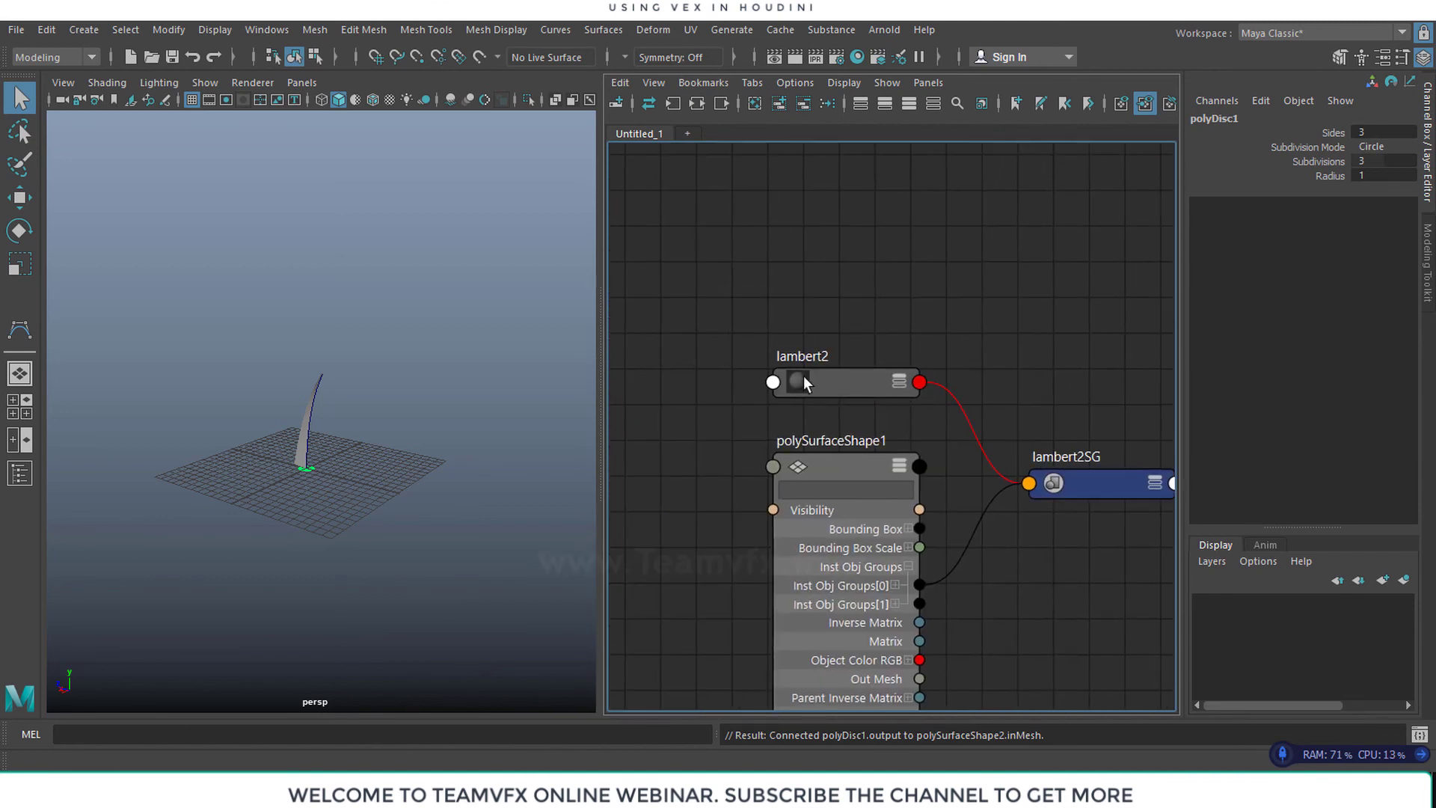
pyautogui.rightClick(861, 376)
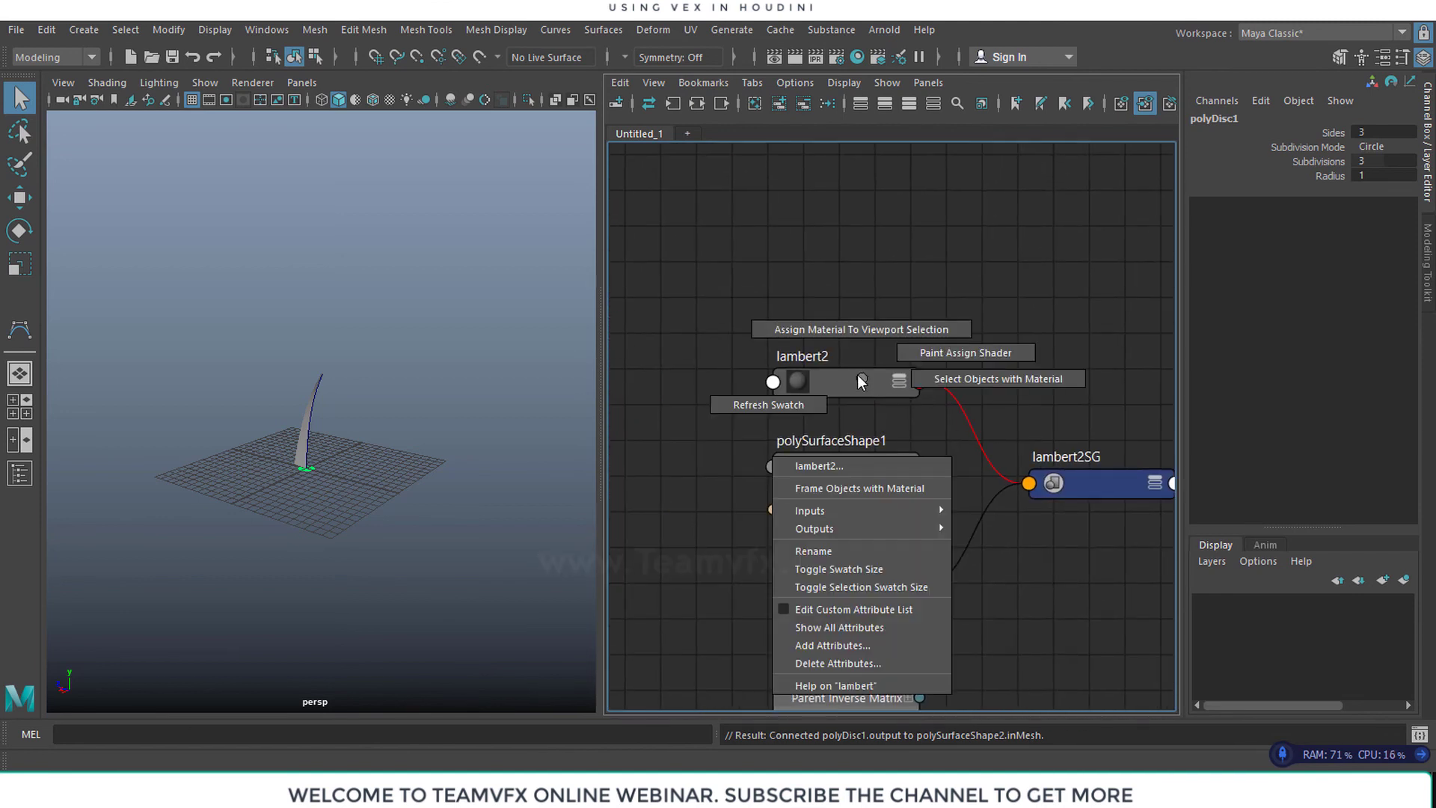
pyautogui.click(863, 329)
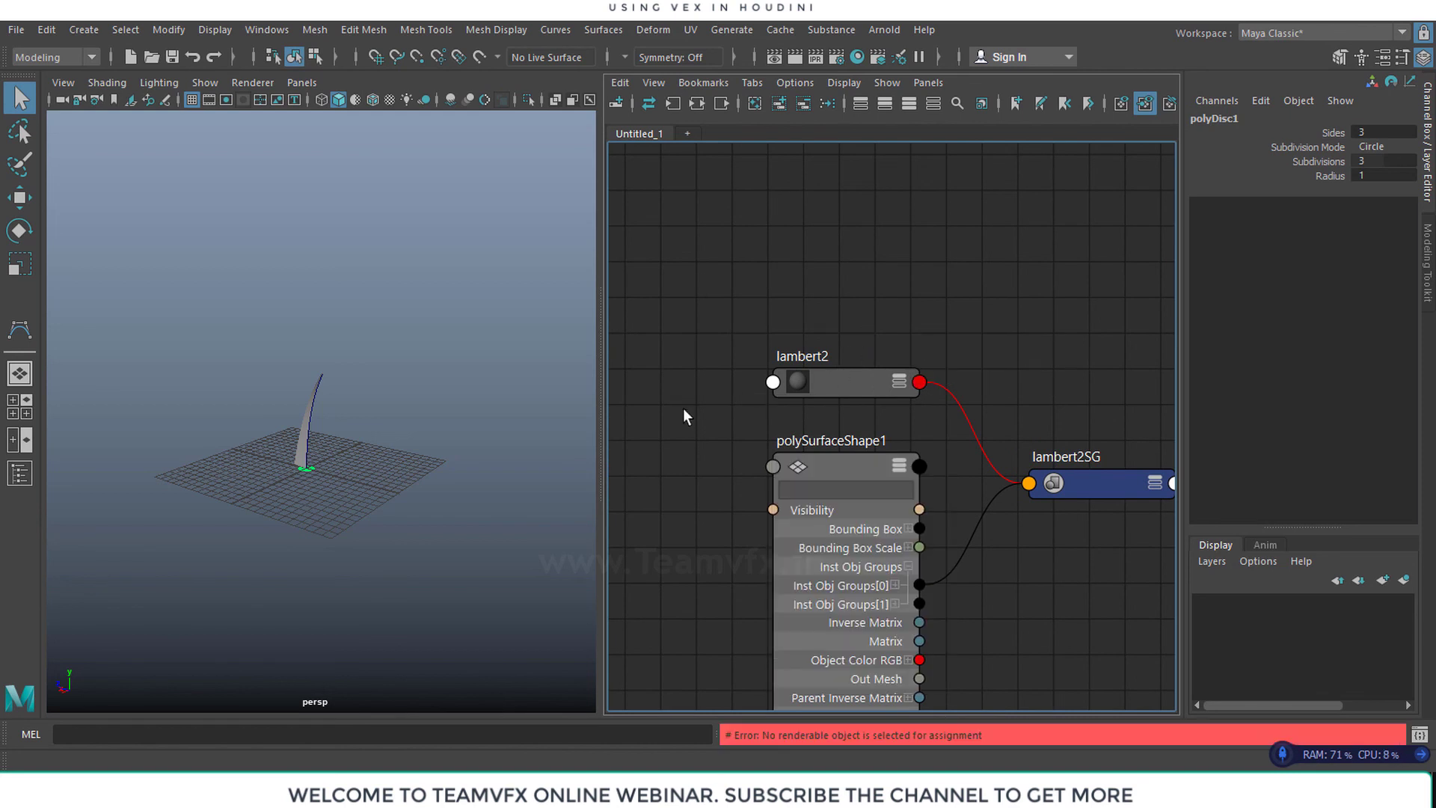
# Move the polySurface2 transform node next to polySurfaceShape2, just above it, leaving it selected
pyautogui.keyDown('alt'); pyautogui.moveTo(1037, 645); pyautogui.dragTo(1120, 367, button='middle'); pyautogui.keyUp('alt')
pyautogui.keyDown('alt'); pyautogui.moveTo(1100, 561); pyautogui.dragTo(1157, 399, button='middle'); pyautogui.keyUp('alt')
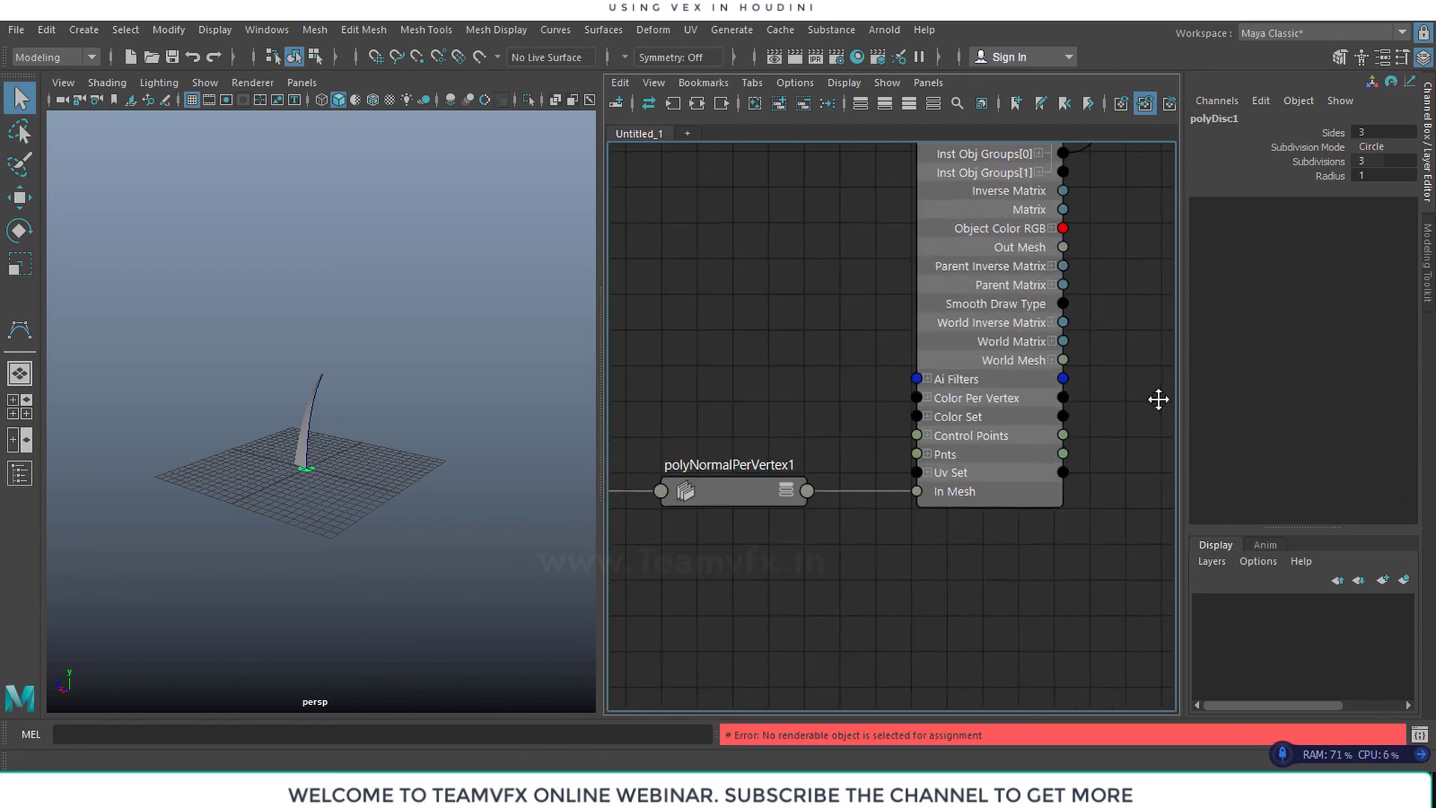
pyautogui.scroll(-2, 929, 567)
pyautogui.keyDown('alt'); pyautogui.moveTo(869, 528); pyautogui.dragTo(1206, 208, button='middle'); pyautogui.keyUp('alt')
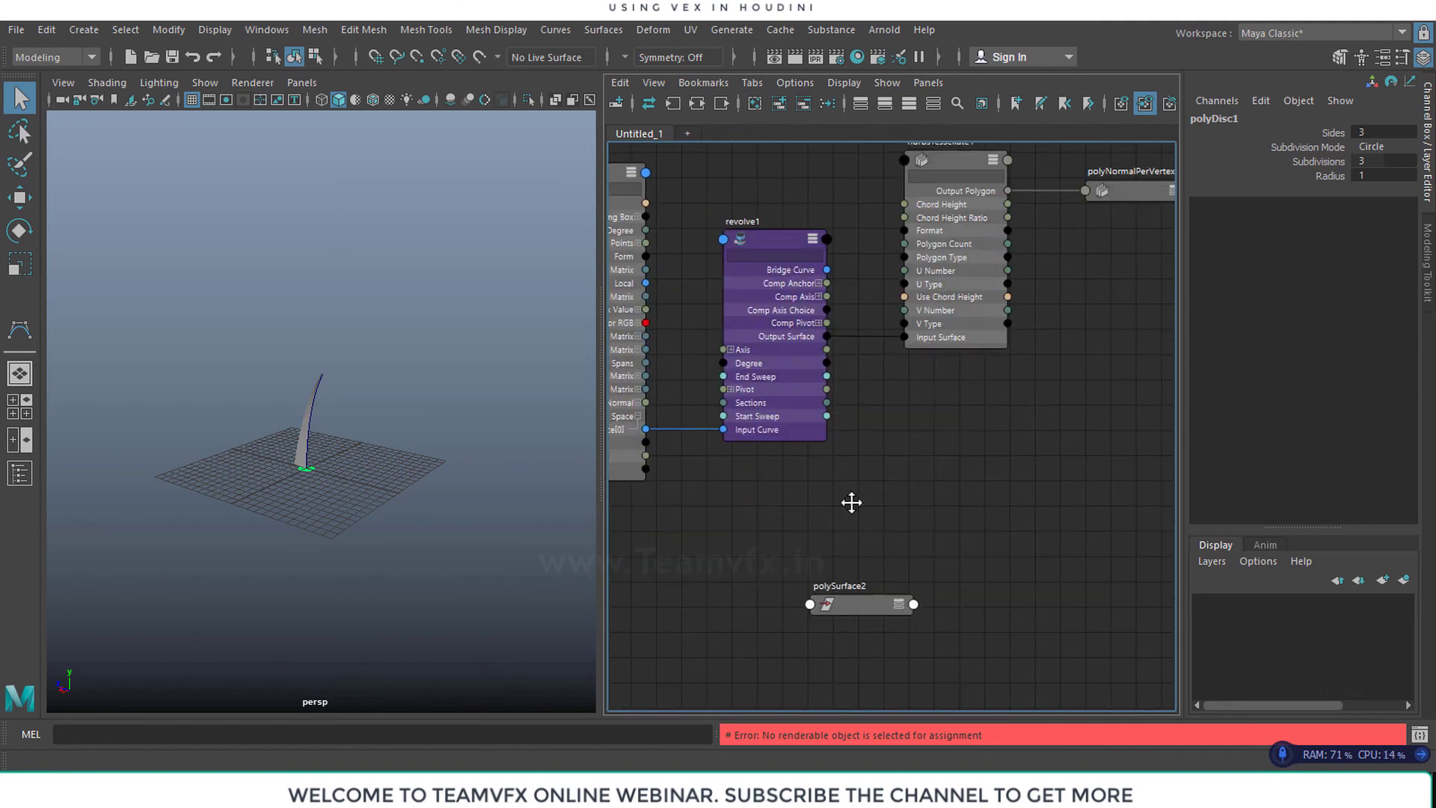
pyautogui.keyDown('alt'); pyautogui.moveTo(853, 504); pyautogui.dragTo(989, 274, button='middle'); pyautogui.keyUp('alt')
pyautogui.moveTo(1004, 343); pyautogui.dragTo(895, 423)
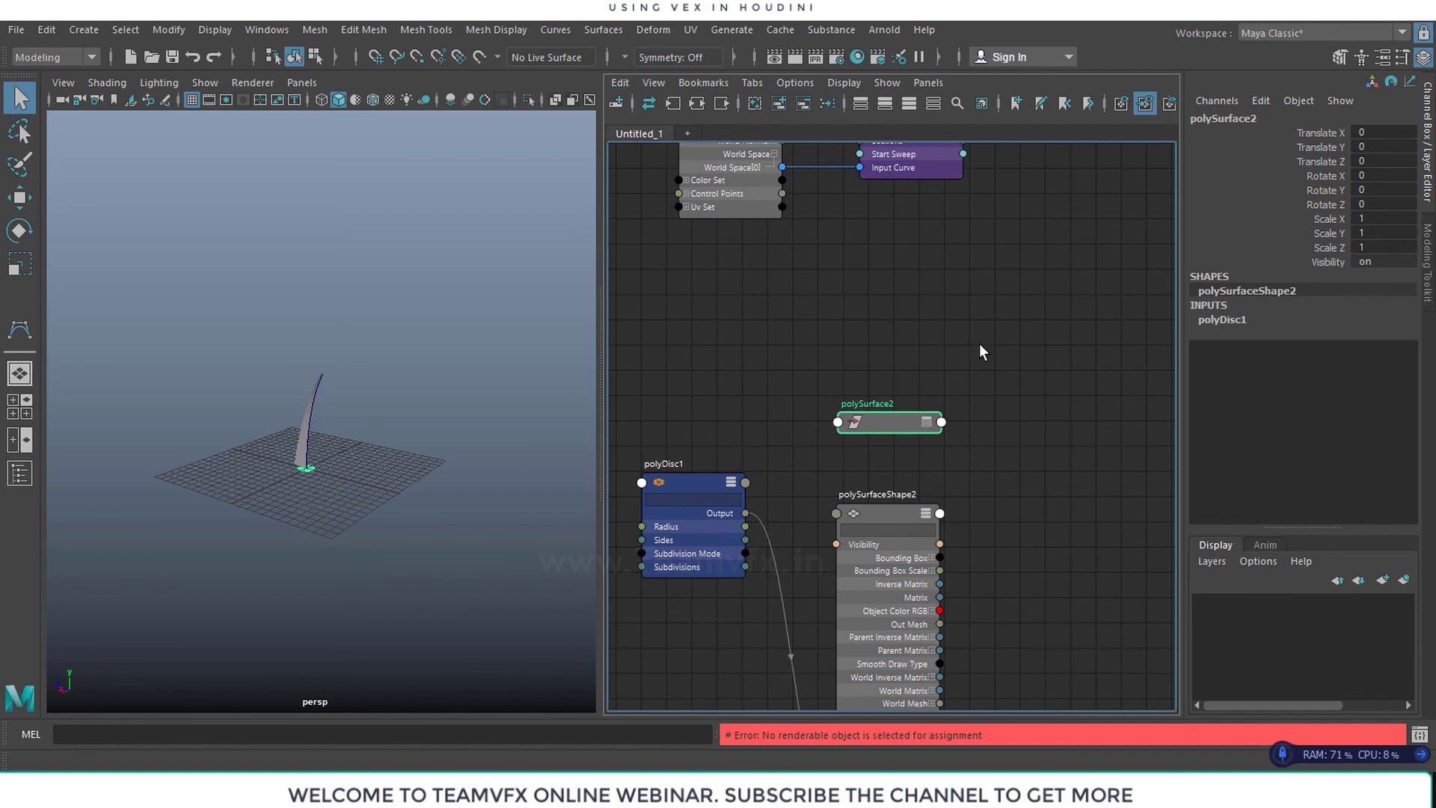
# Assign the lambert2 material to the selected polySurface2 disc
pyautogui.moveTo(980, 343); pyautogui.dragTo(867, 419, button='middle')
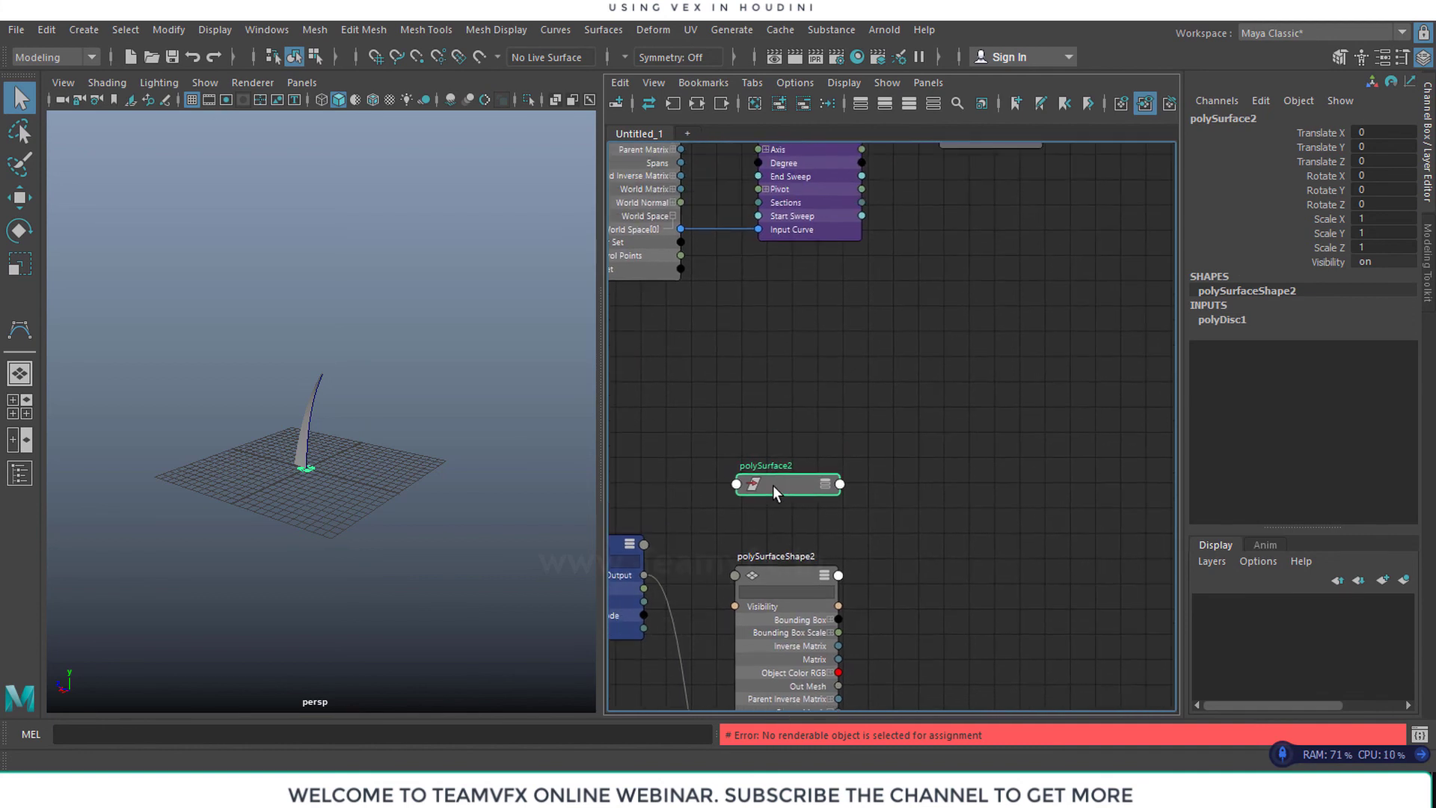
pyautogui.moveTo(1055, 311); pyautogui.dragTo(958, 588, button='middle')
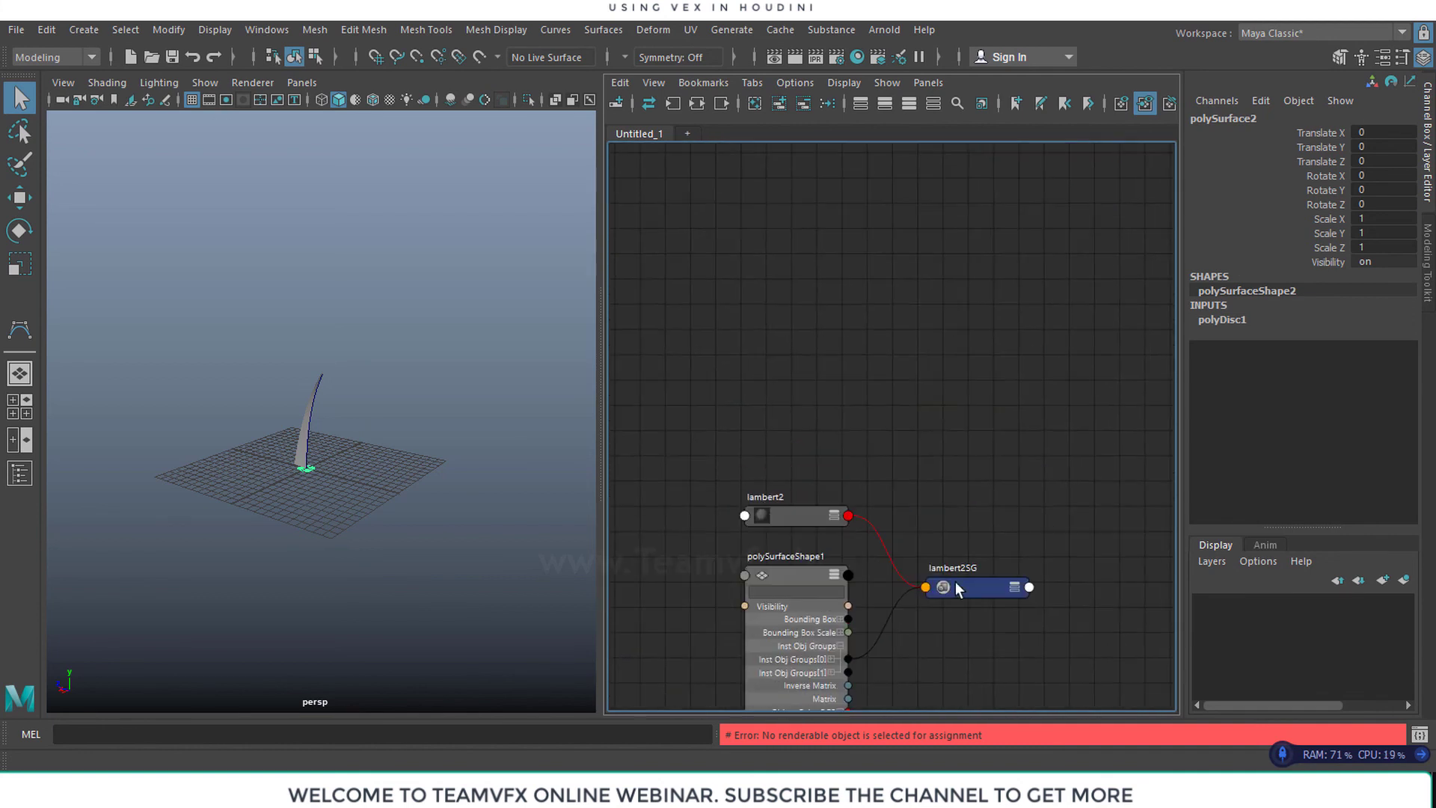
pyautogui.moveTo(787, 514); pyautogui.dragTo(784, 429, button='right')
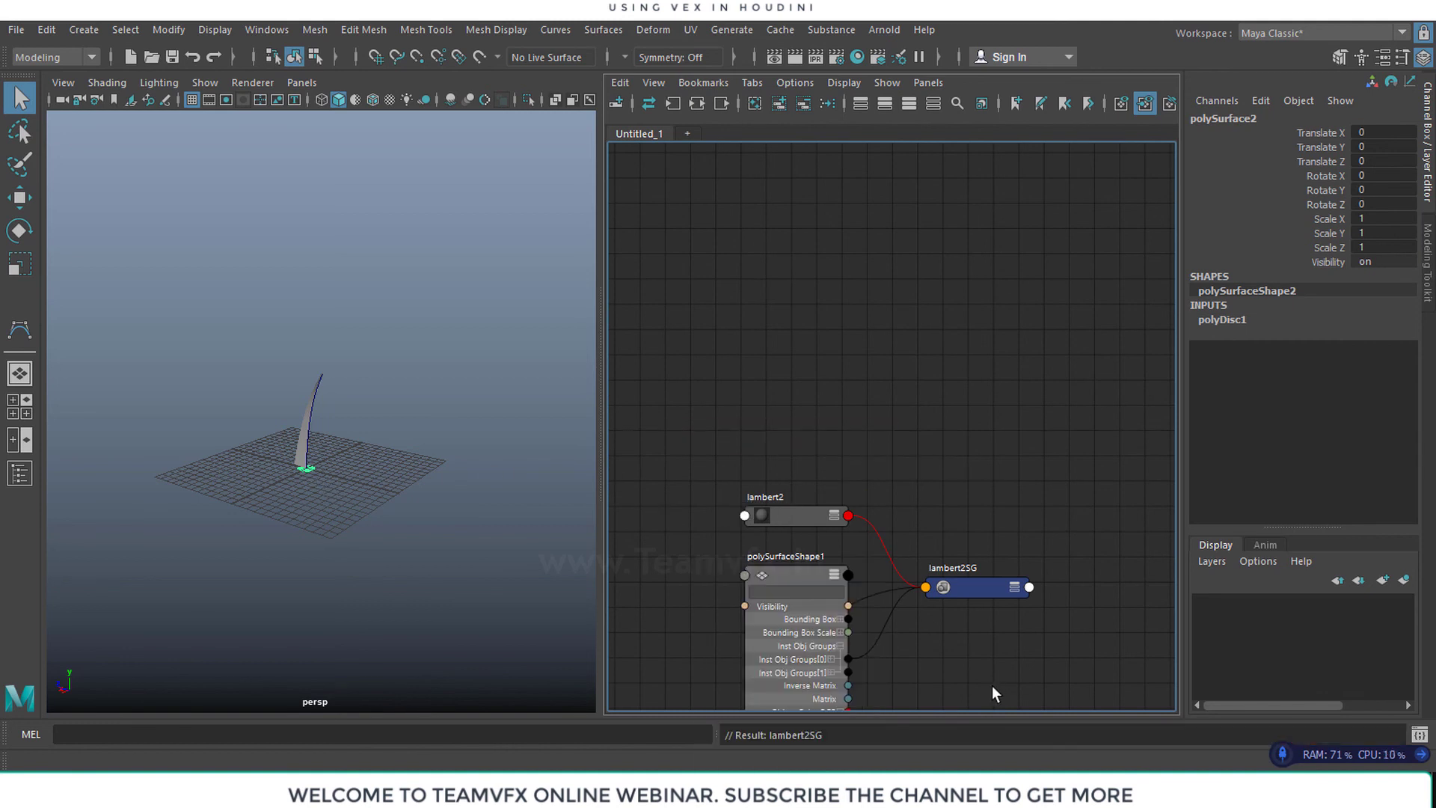
# Open the attributes of the polySurface2 transform and set its X and Z scale to 20
pyautogui.keyDown('alt'); pyautogui.moveTo(991, 685); pyautogui.dragTo(1201, 210, button='middle'); pyautogui.keyUp('alt')
pyautogui.keyDown('alt'); pyautogui.moveTo(883, 557); pyautogui.dragTo(1077, 195, button='middle'); pyautogui.keyUp('alt')
pyautogui.keyDown('alt'); pyautogui.moveTo(1012, 516); pyautogui.dragTo(1161, 230, button='middle'); pyautogui.keyUp('alt')
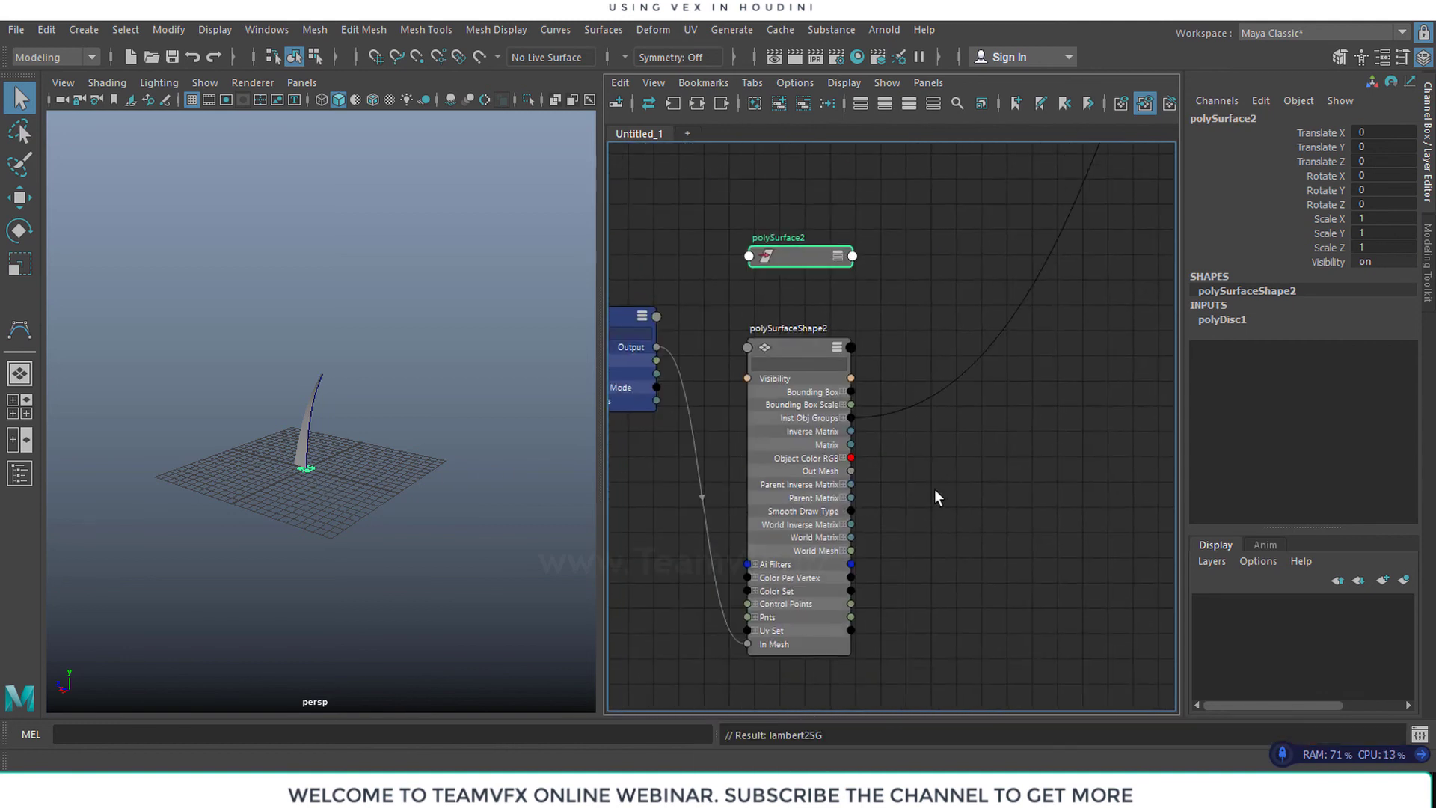
pyautogui.keyDown('alt'); pyautogui.moveTo(892, 452); pyautogui.dragTo(872, 503, button='middle'); pyautogui.keyUp('alt')
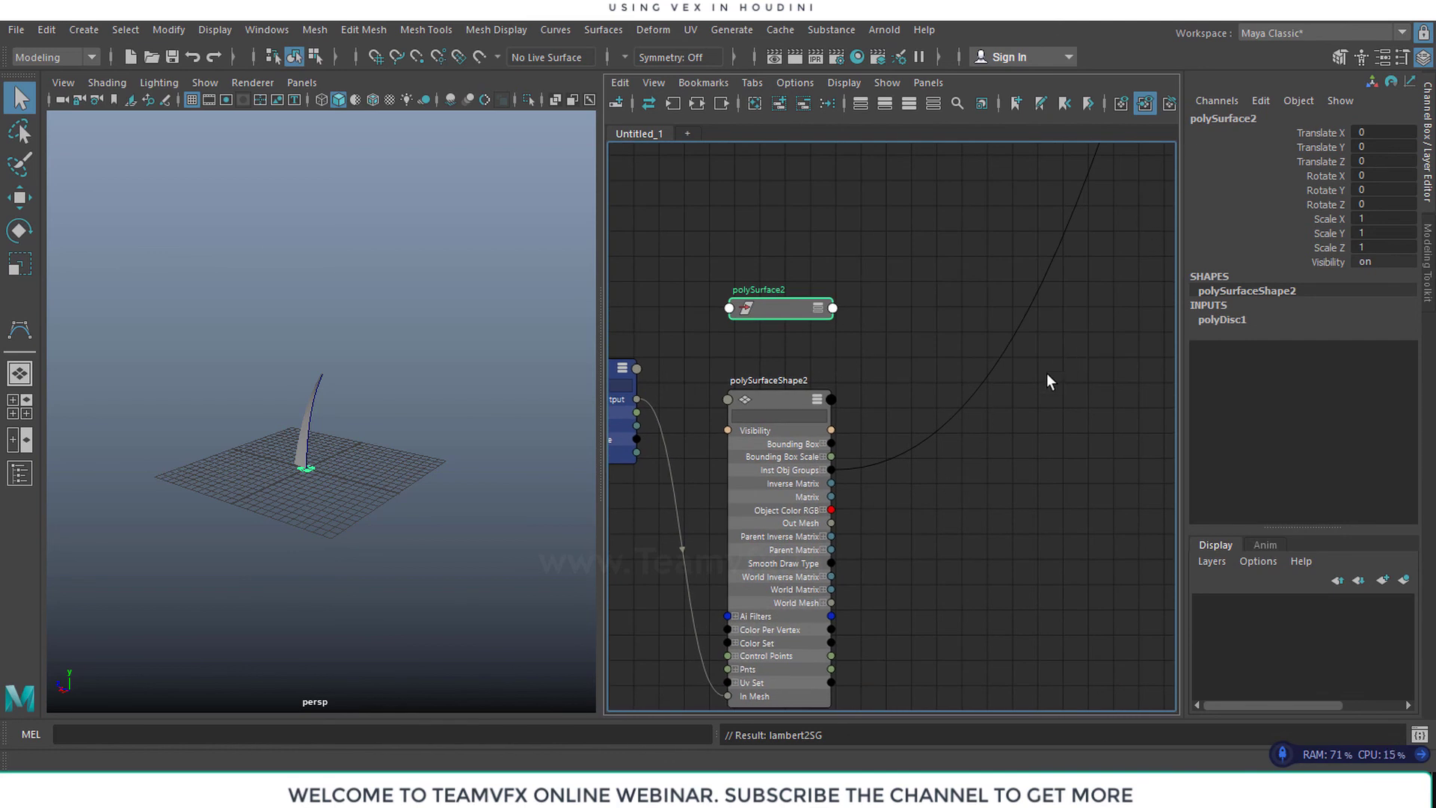
pyautogui.keyDown('alt'); pyautogui.moveTo(856, 395); pyautogui.dragTo(893, 371, button='middle'); pyautogui.keyUp('alt')
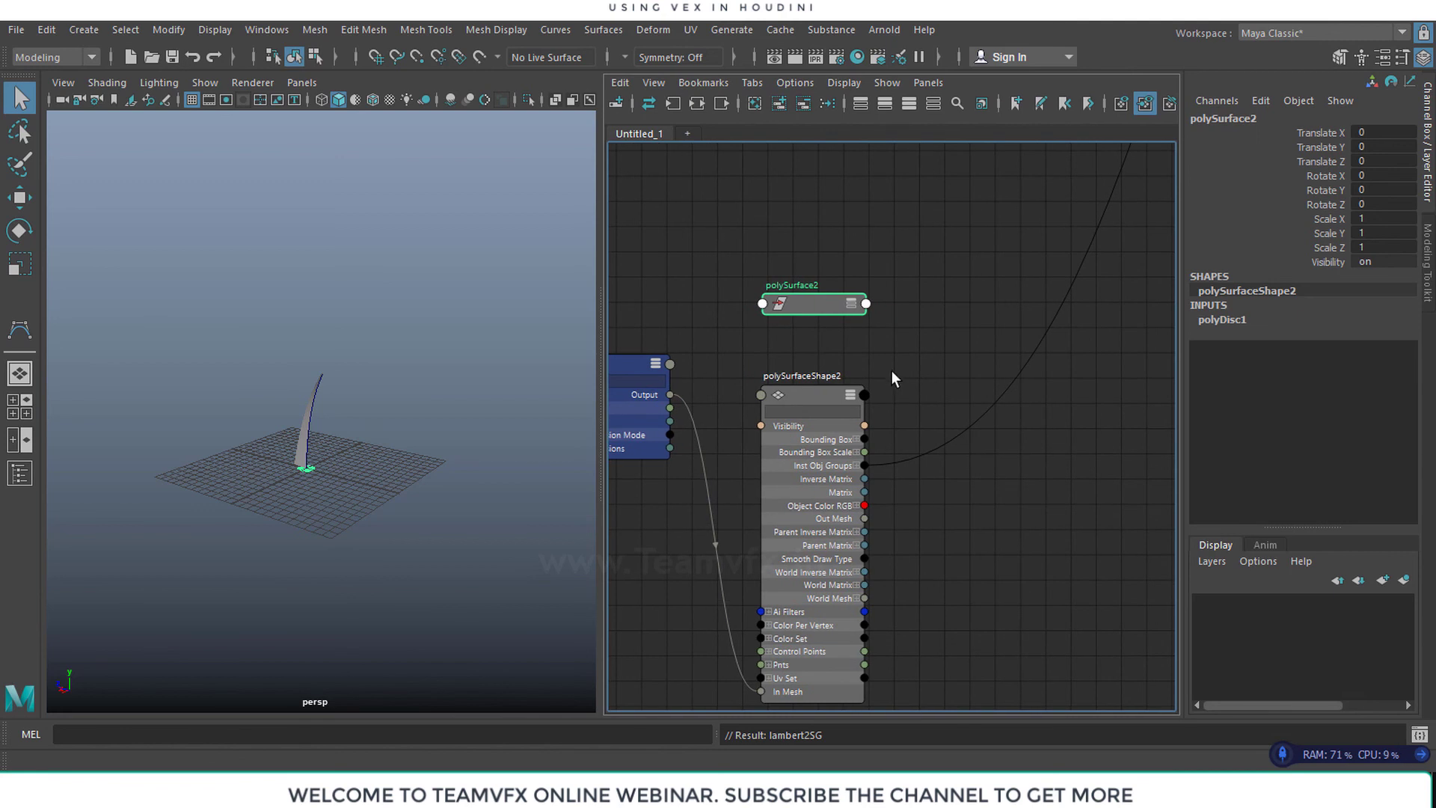
pyautogui.doubleClick(822, 303)
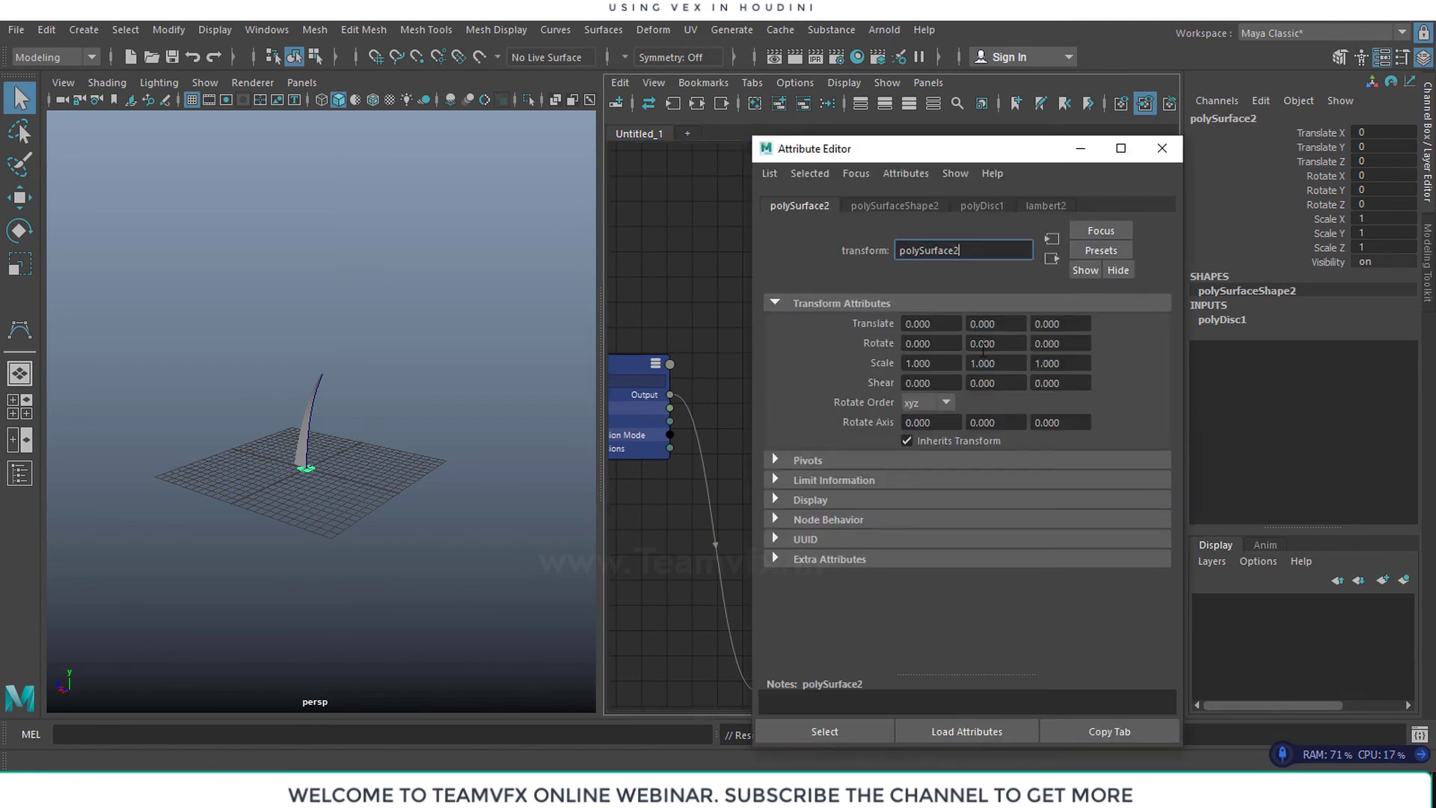
pyautogui.click(940, 362)
pyautogui.write('20')
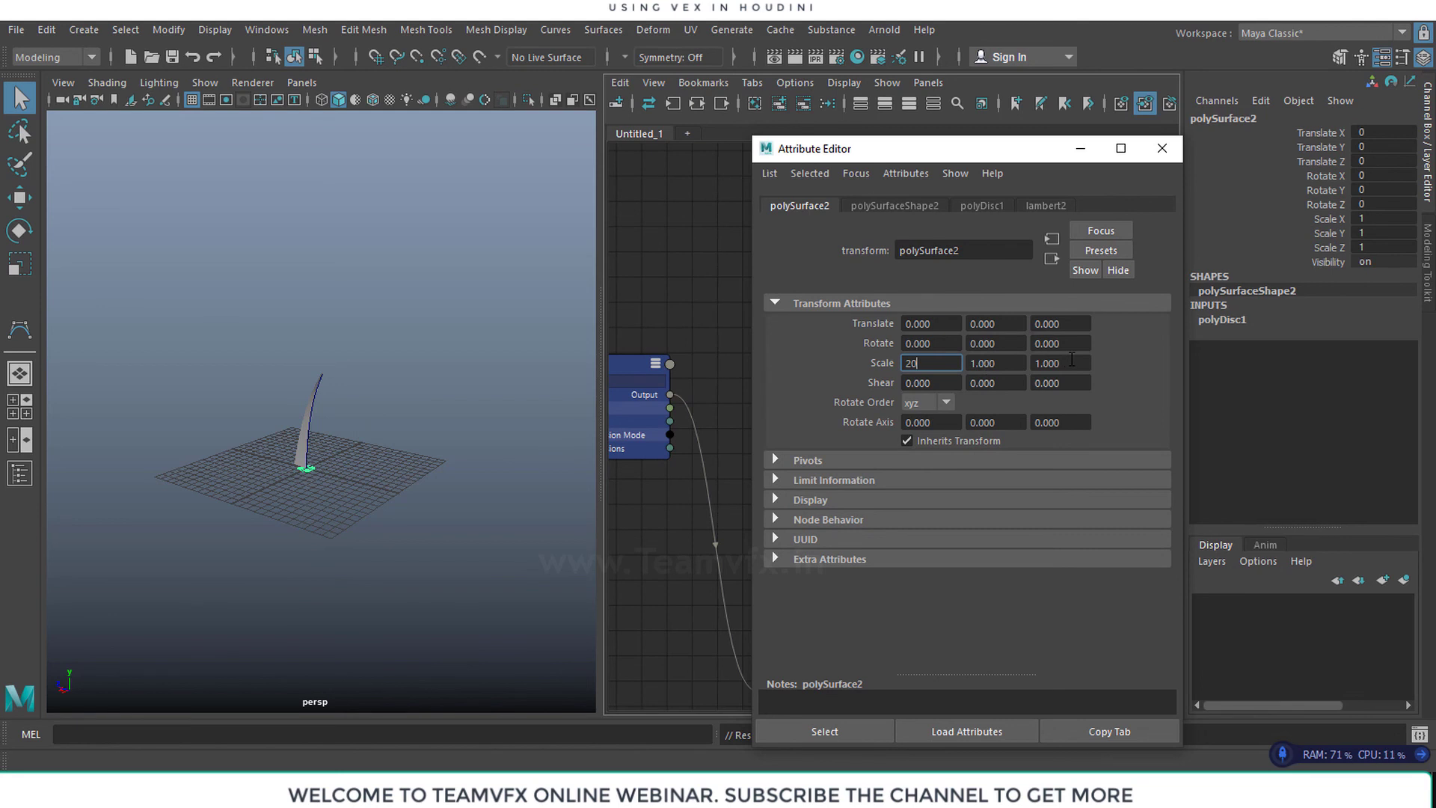
pyautogui.click(1071, 362)
pyautogui.write('20')
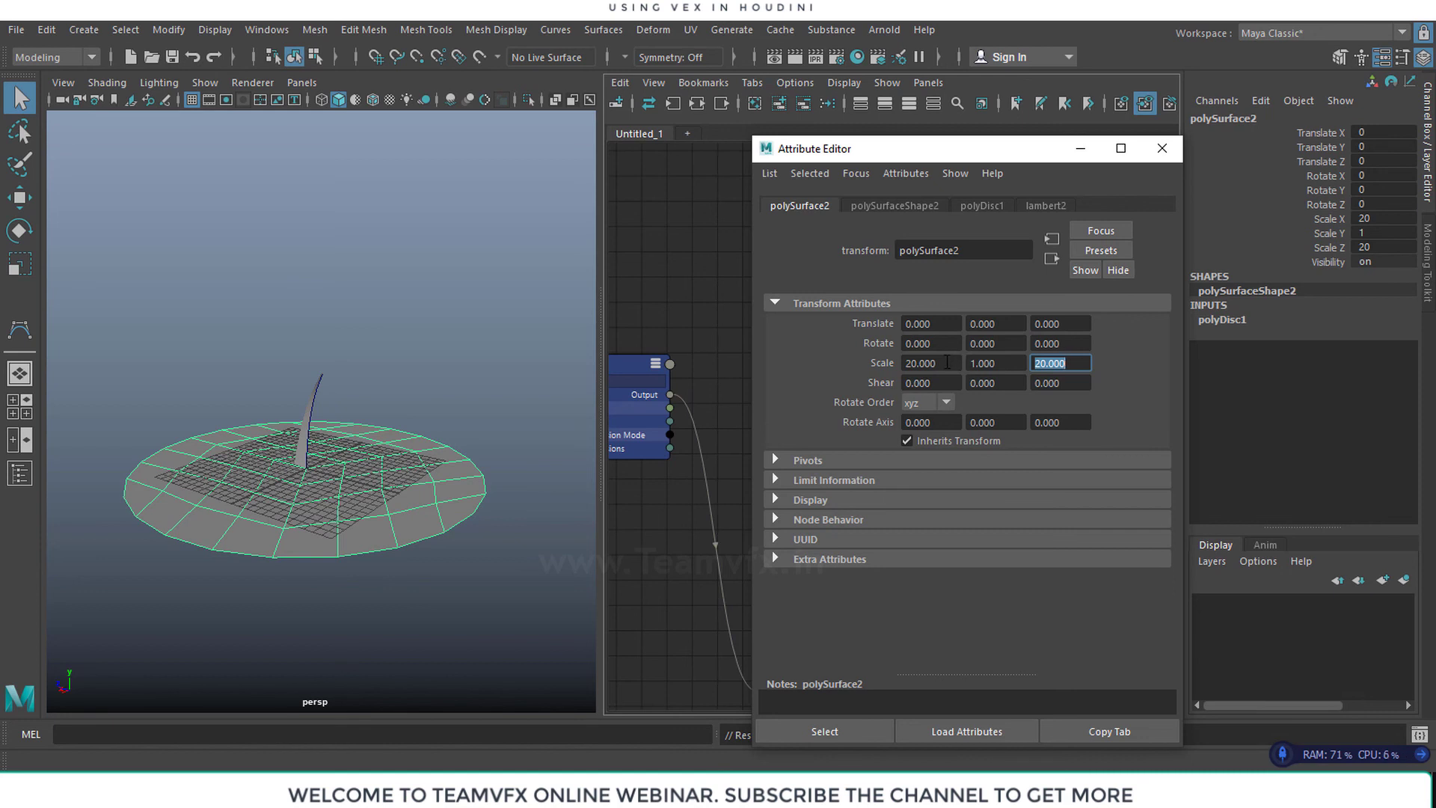
# Set polySurface2's X and Z scale to 100 and close its attributes
pyautogui.click(948, 363)
pyautogui.write('100')
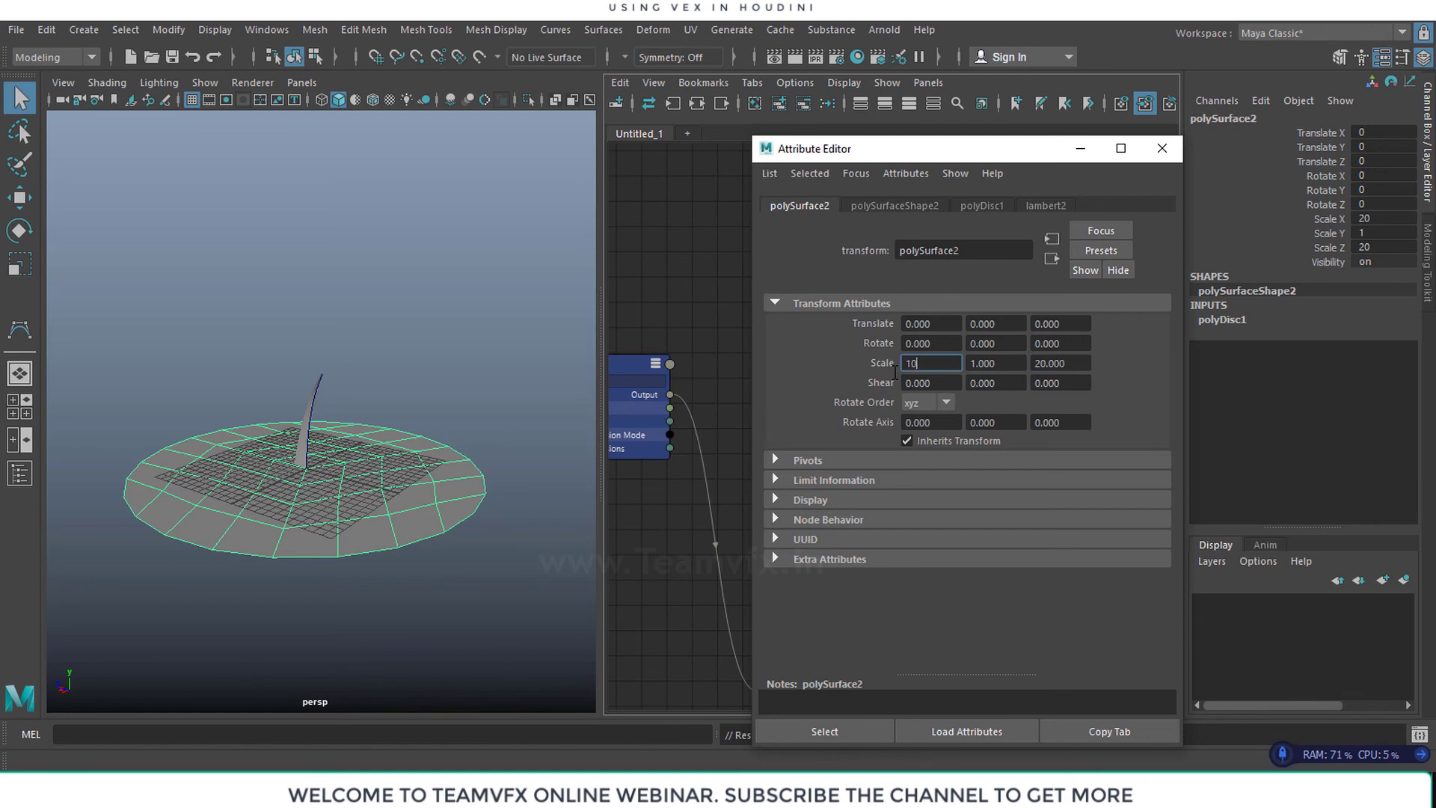
pyautogui.click(1070, 363)
pyautogui.write('100')
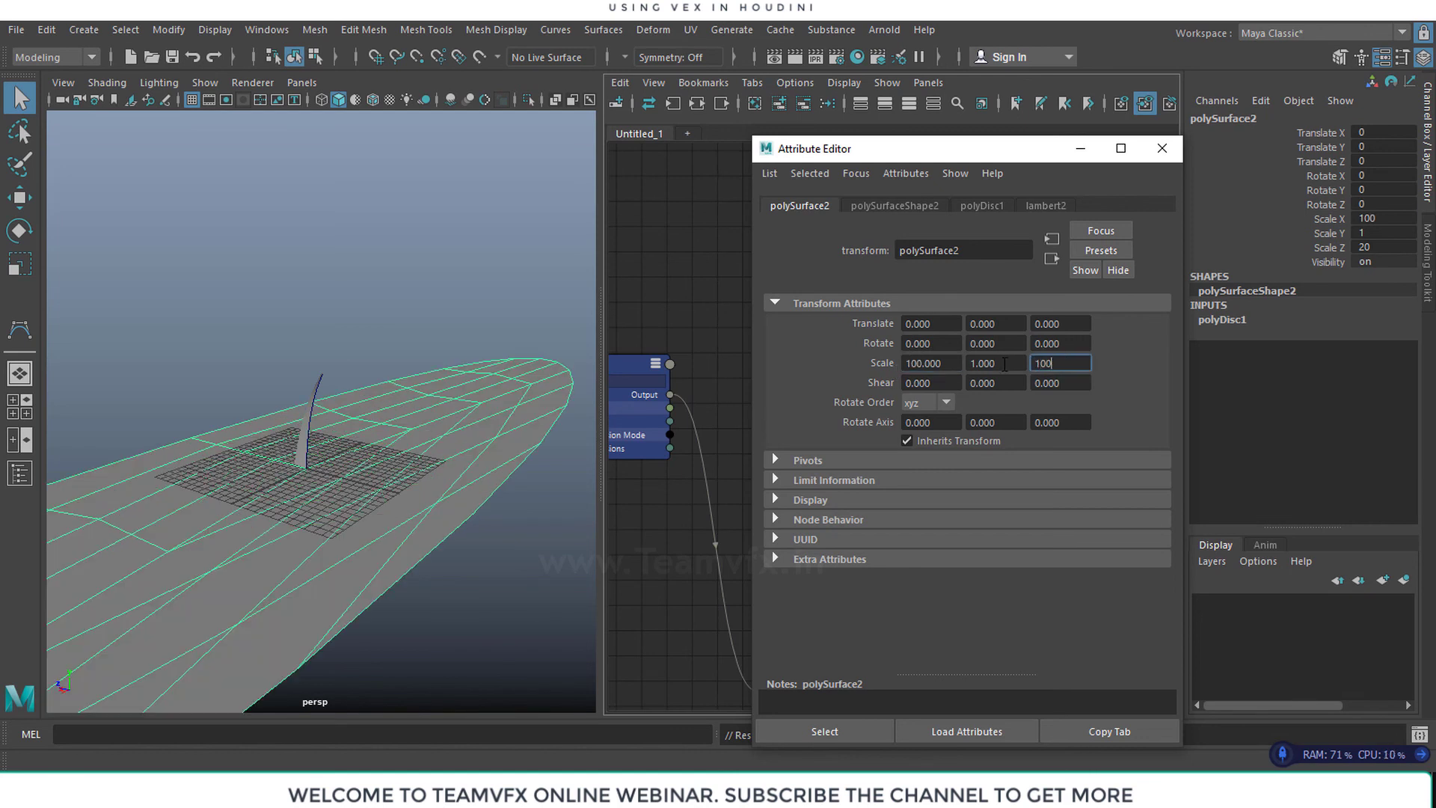
pyautogui.press('Return')
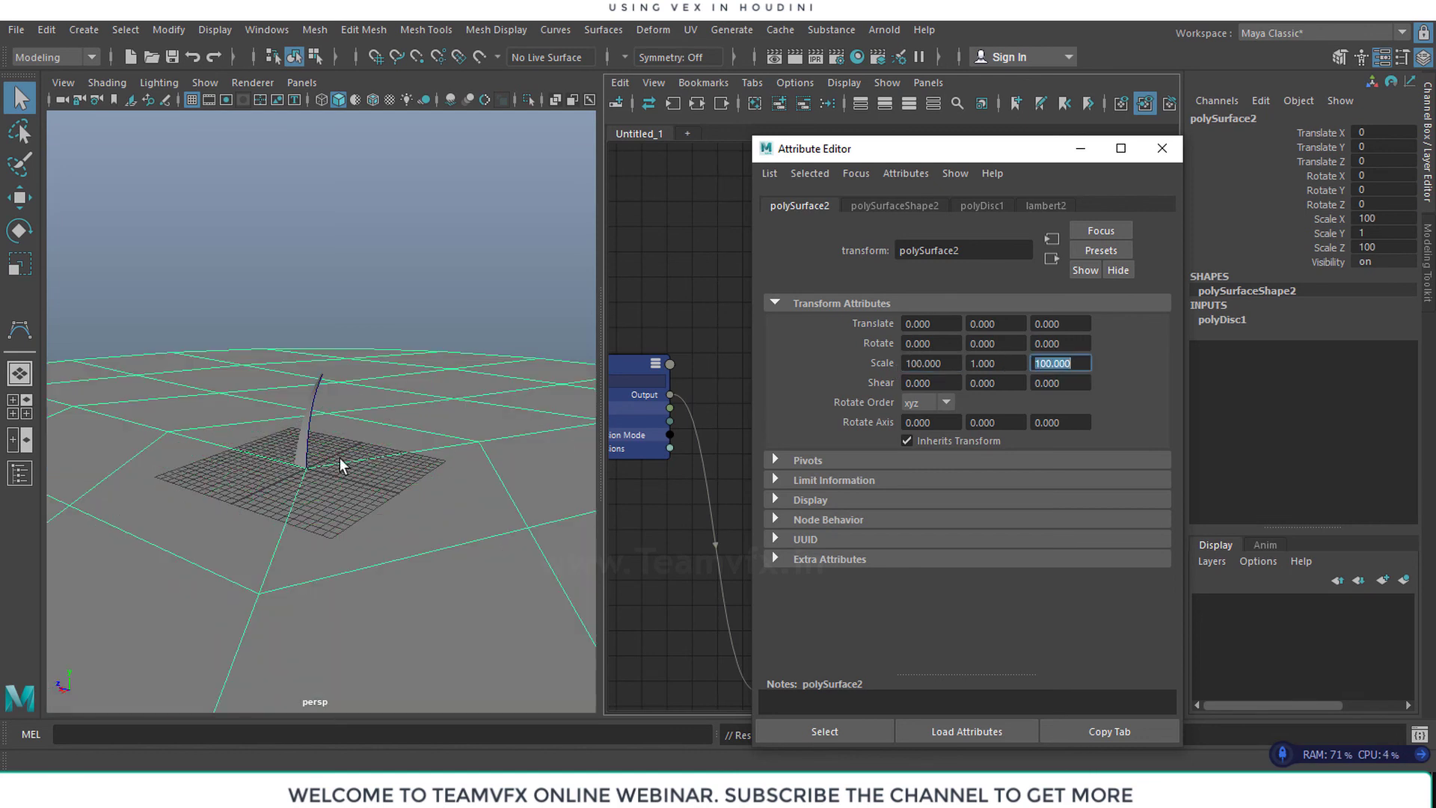
pyautogui.click(1159, 148)
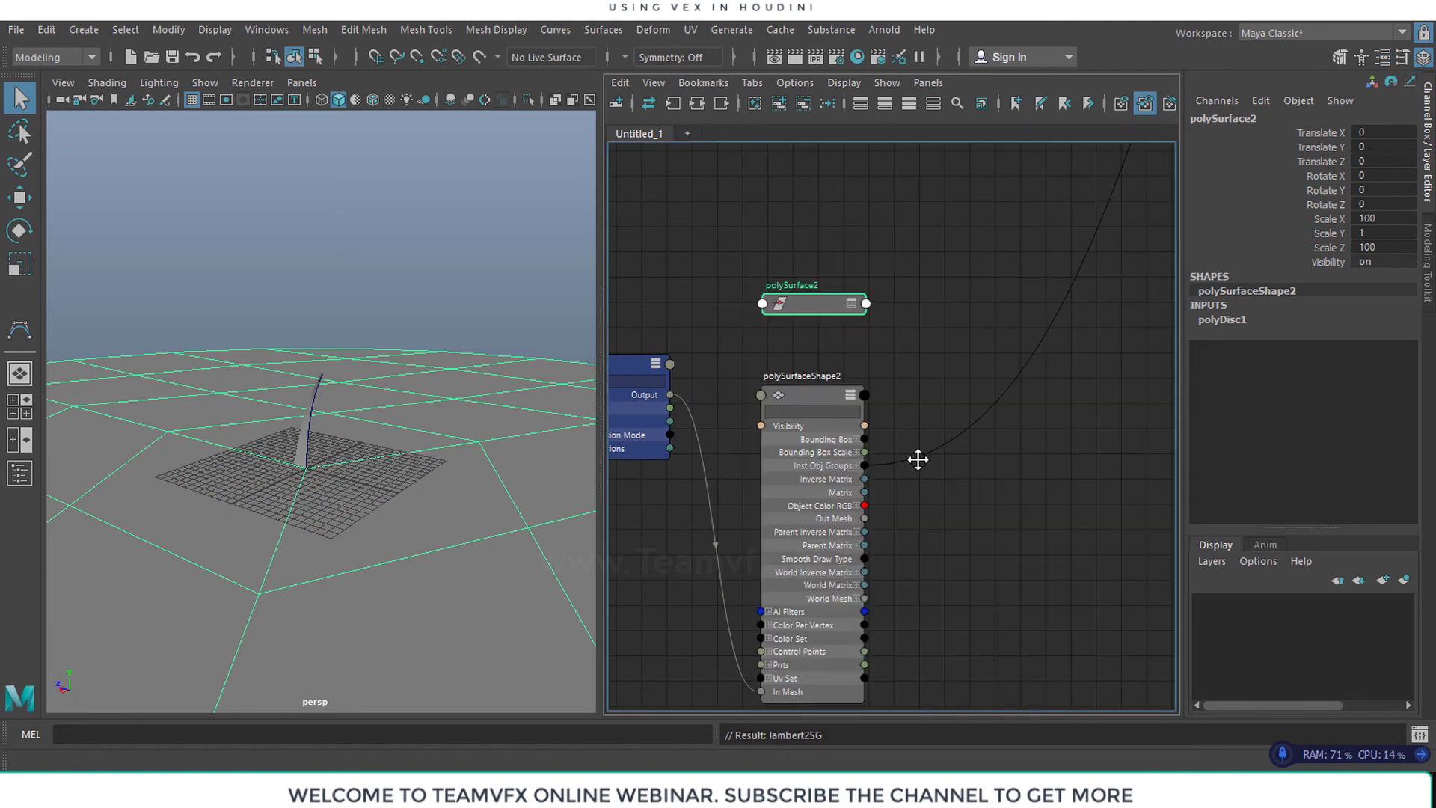
# Open polyDisc1's attributes, set Subdivisions to 6, and select the disc mesh in the viewport
pyautogui.keyDown('alt'); pyautogui.moveTo(438, 451); pyautogui.dragTo(305, 484, button='right'); pyautogui.keyUp('alt')
pyautogui.keyDown('alt'); pyautogui.moveTo(304, 484); pyautogui.dragTo(276, 475); pyautogui.keyUp('alt')
pyautogui.keyDown('alt'); pyautogui.moveTo(366, 477); pyautogui.dragTo(299, 483, button='right'); pyautogui.keyUp('alt')
pyautogui.keyDown('alt'); pyautogui.moveTo(299, 483); pyautogui.dragTo(267, 488); pyautogui.keyUp('alt')
pyautogui.keyDown('alt'); pyautogui.moveTo(310, 465); pyautogui.dragTo(338, 429, button='right'); pyautogui.keyUp('alt')
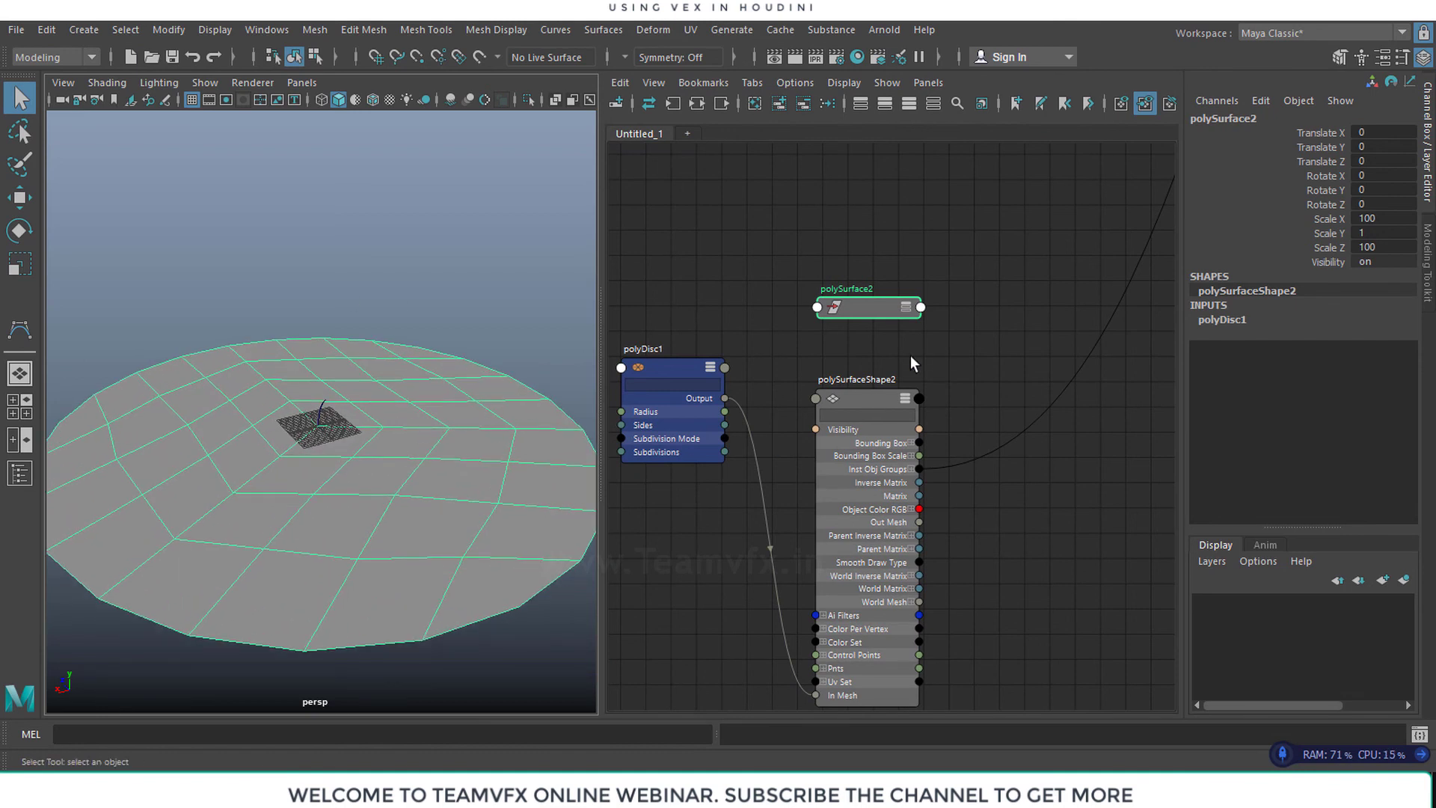
pyautogui.doubleClick(658, 362)
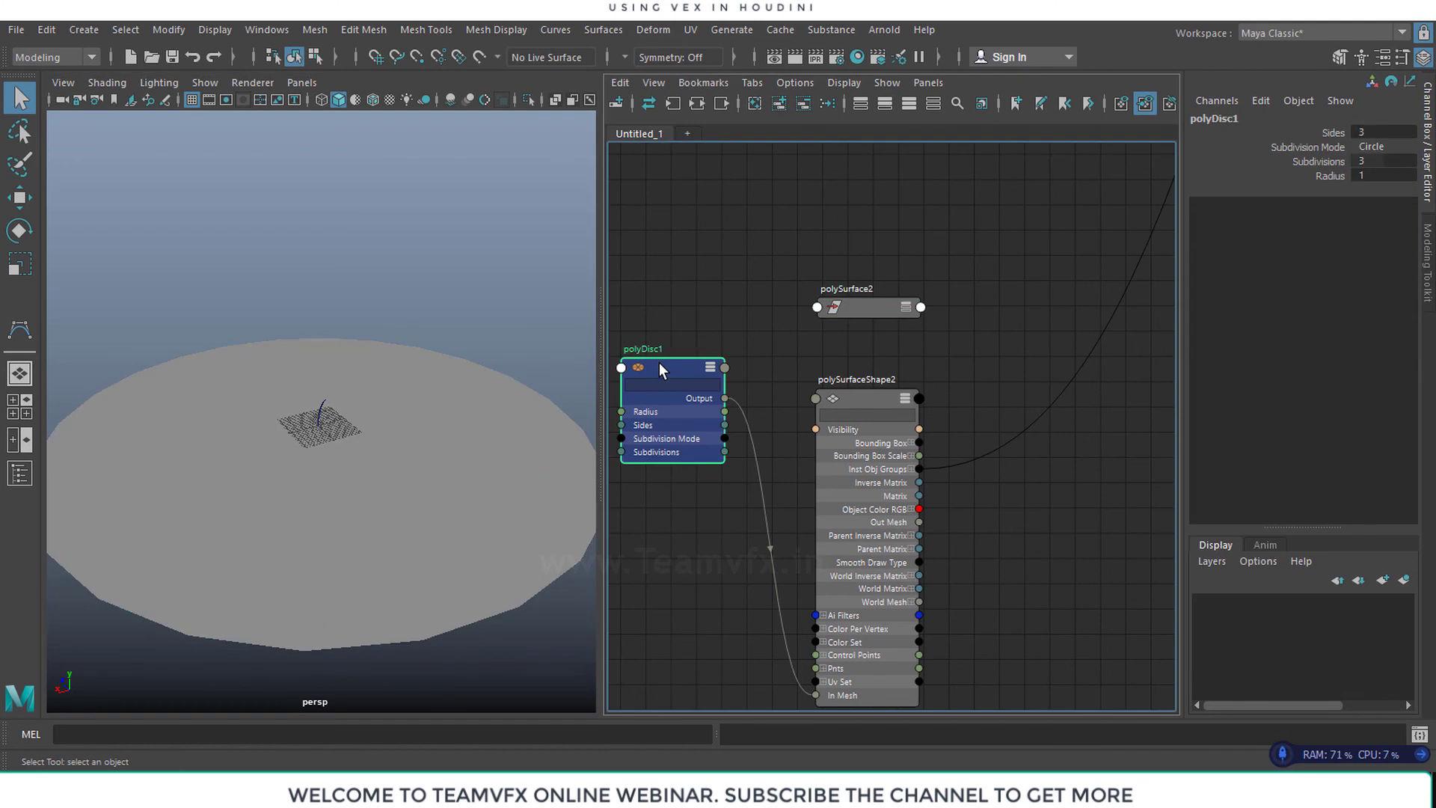
pyautogui.click(1429, 161)
pyautogui.moveTo(982, 151); pyautogui.dragTo(1050, 142)
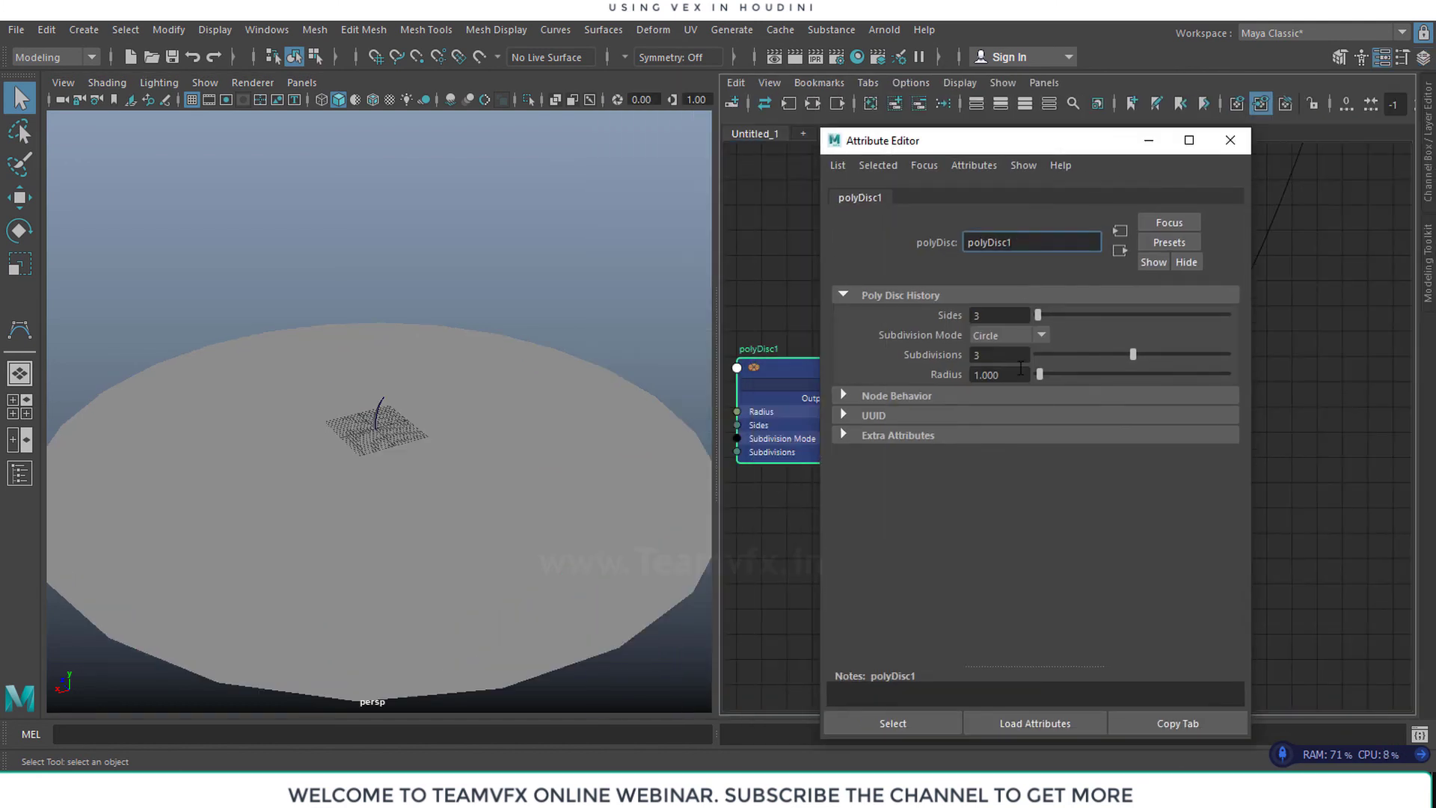
pyautogui.doubleClick(980, 355)
pyautogui.write('6')
pyautogui.press('Return')
pyautogui.click(543, 441)
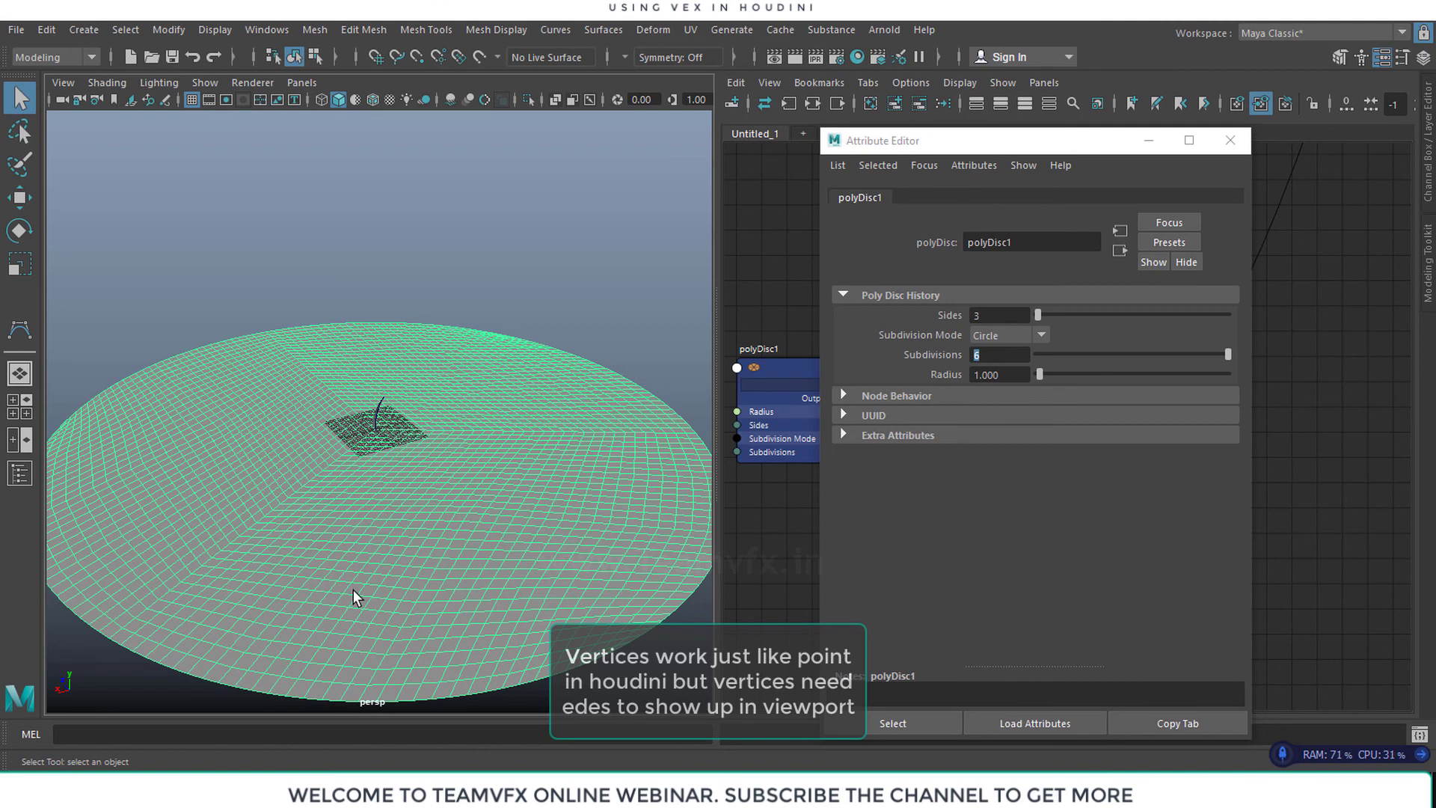
# Set polyDisc1's Subdivisions to 5 and close the attribute window
pyautogui.click(992, 354)
pyautogui.write('5')
pyautogui.press('Return')
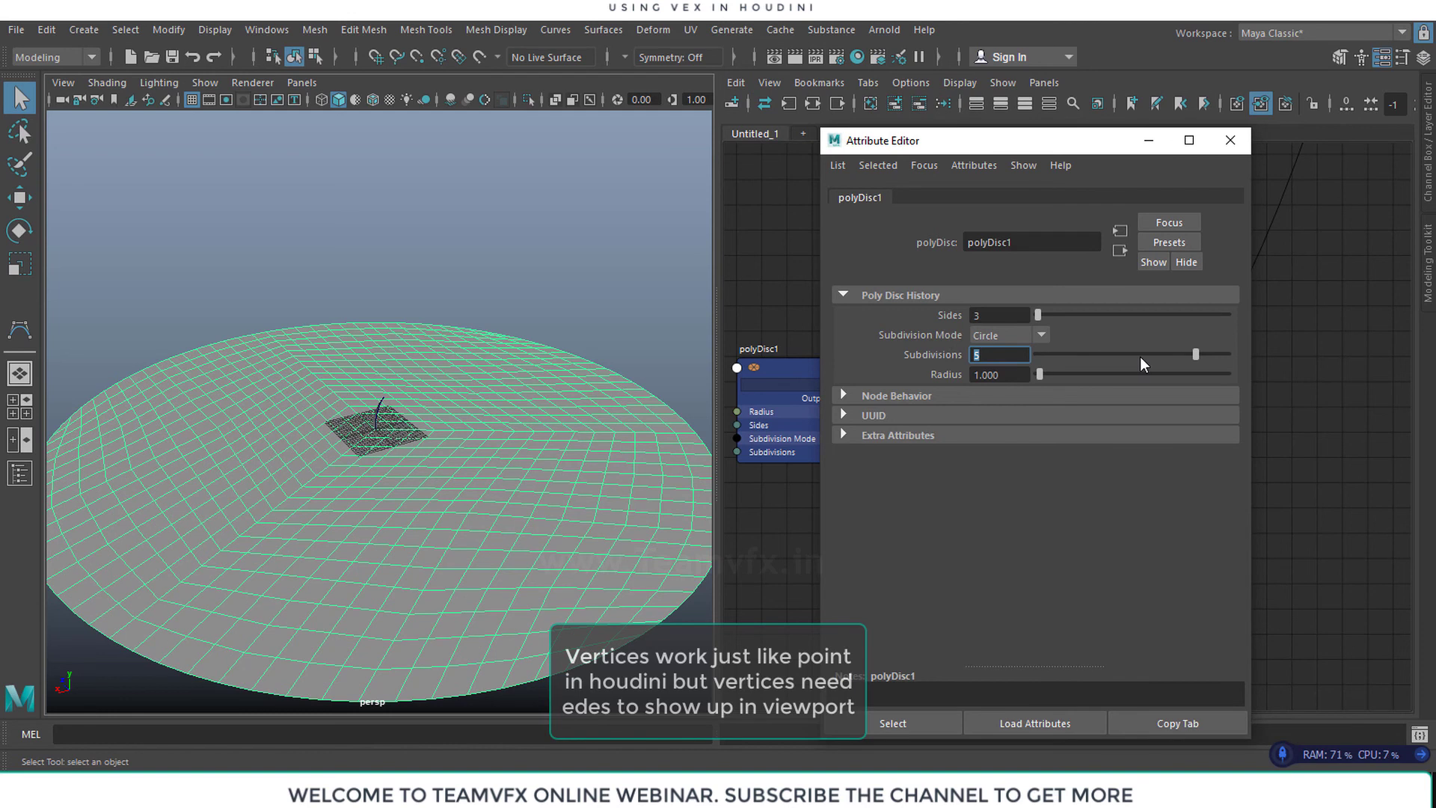
pyautogui.click(1224, 144)
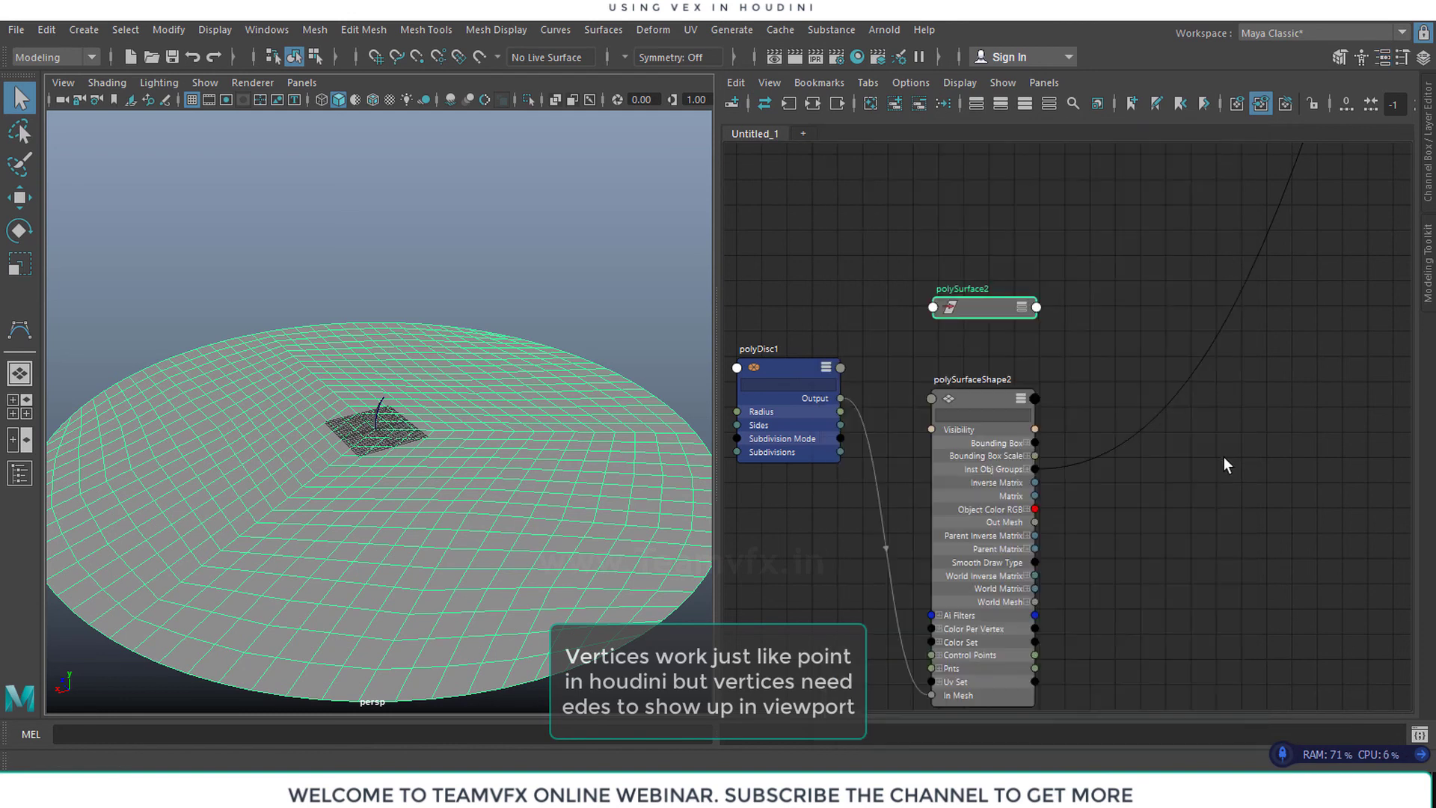
# Move the polySurface2 transform node to the empty area beside polySurfaceShape2 in the node graph
pyautogui.moveTo(980, 301); pyautogui.dragTo(1070, 287)
pyautogui.keyDown('alt'); pyautogui.moveTo(1177, 482); pyautogui.dragTo(998, 561, button='middle'); pyautogui.keyUp('alt')
pyautogui.scroll(-6, 1047, 489)
pyautogui.scroll(3, 1066, 473)
pyautogui.keyDown('alt'); pyautogui.moveTo(1074, 468); pyautogui.dragTo(1134, 420, button='middle'); pyautogui.keyUp('alt')
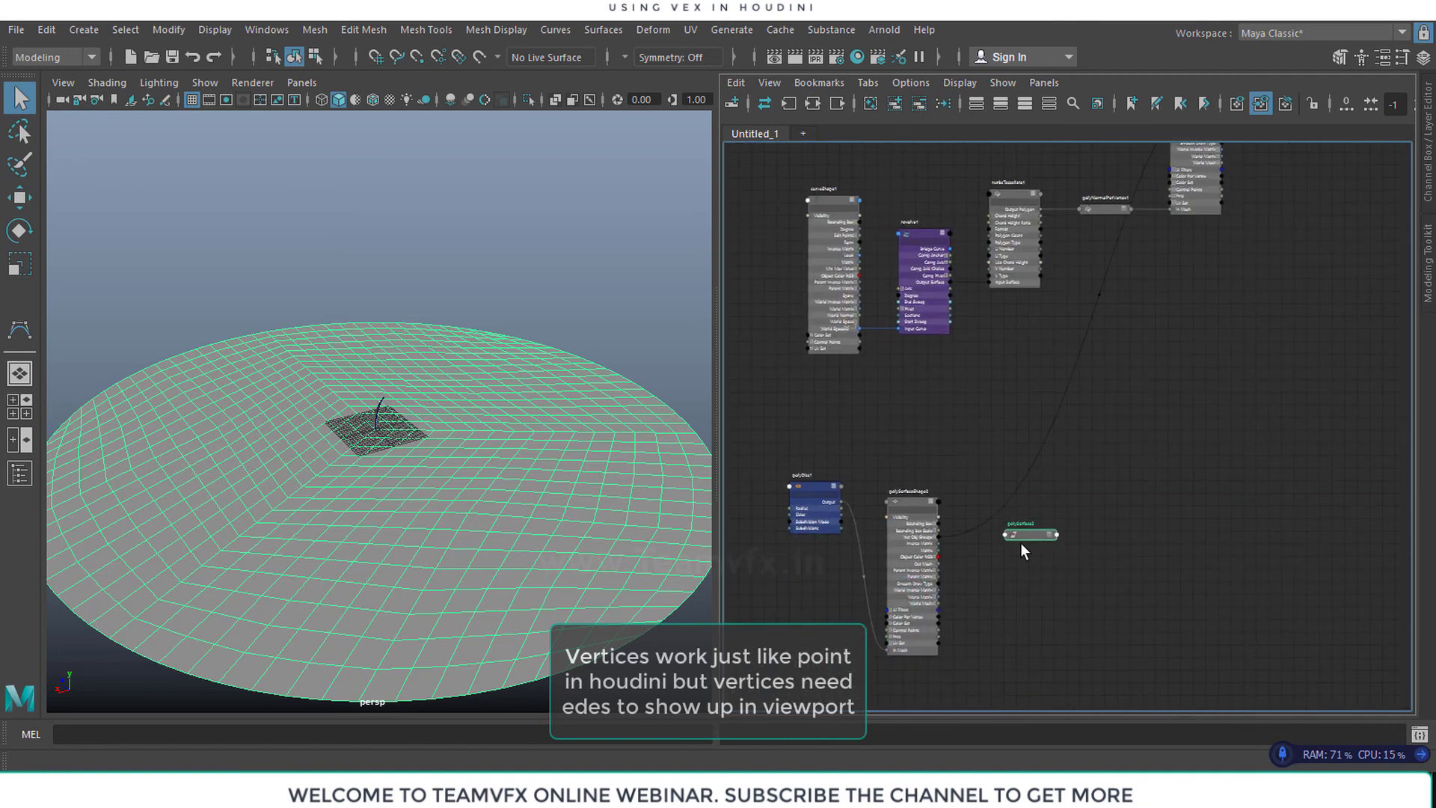
# Compare the blade and ground disc networks by selecting each node group, ending with polyDisc1, polySurfaceShape2 and polySurface2
pyautogui.moveTo(746, 445); pyautogui.dragTo(1083, 664)
pyautogui.keyDown('alt'); pyautogui.moveTo(1138, 388); pyautogui.dragTo(1150, 616, button='middle'); pyautogui.keyUp('alt')
pyautogui.moveTo(784, 164); pyautogui.dragTo(1360, 606)
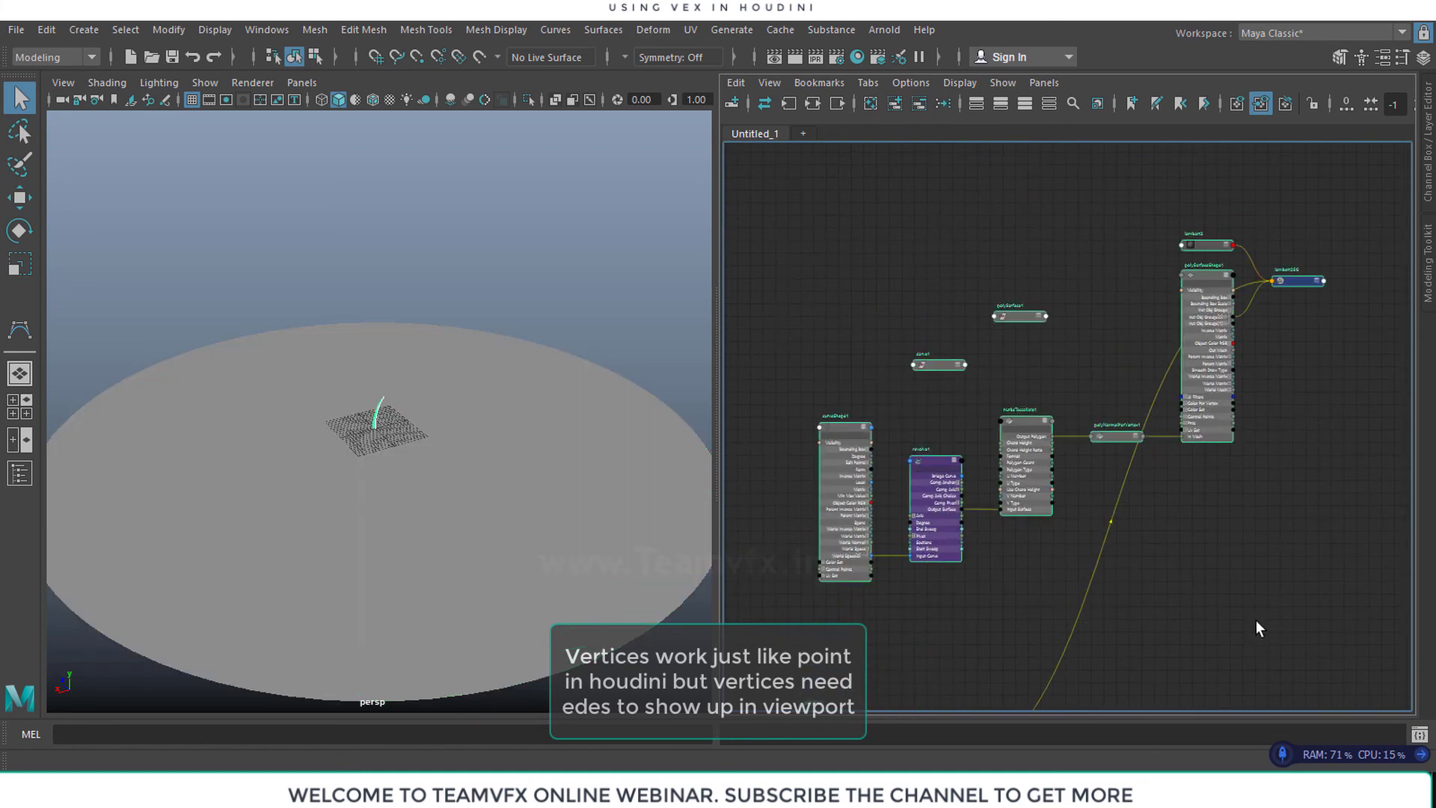
pyautogui.keyDown('alt'); pyautogui.moveTo(1255, 621); pyautogui.dragTo(1224, 469, button='middle'); pyautogui.keyUp('alt')
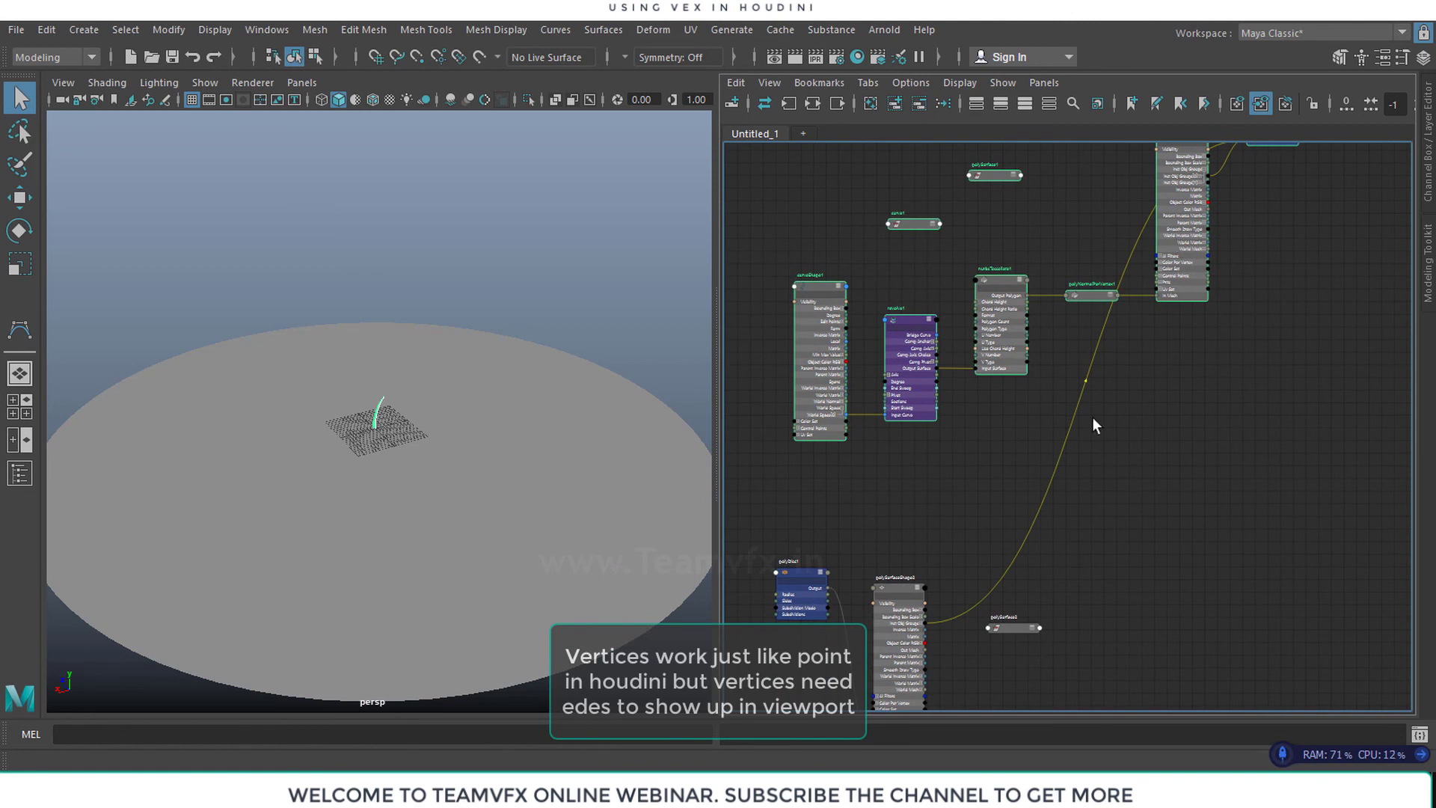
pyautogui.keyDown('alt'); pyautogui.moveTo(971, 466); pyautogui.dragTo(1012, 316, button='middle'); pyautogui.keyUp('alt')
pyautogui.moveTo(802, 383); pyautogui.dragTo(1104, 607)
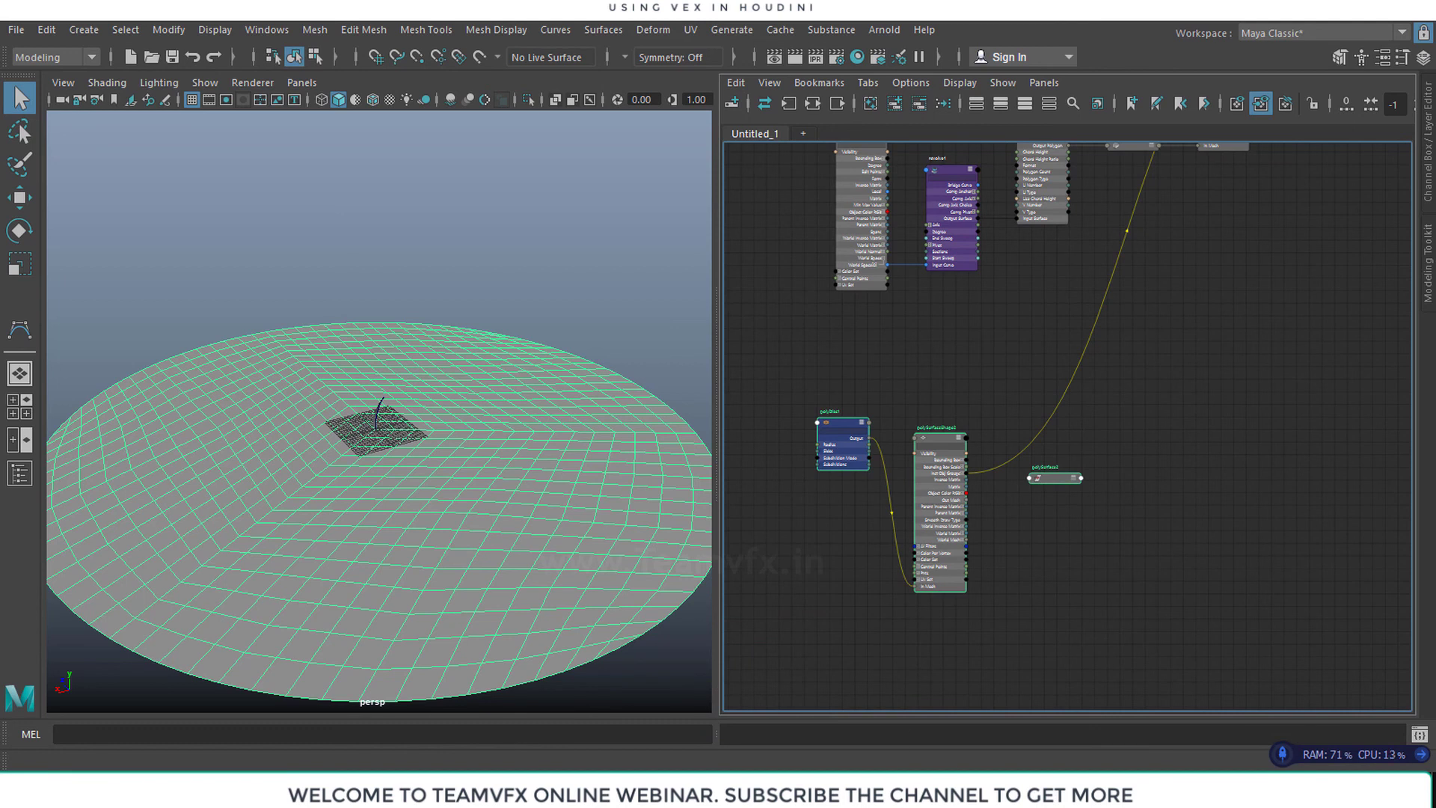
# Switch to Houdini, display the copytopoints1 result without point markers, and examine the grass copied onto the scattered points
pyautogui.hotkey('alt', 'Tab')
pyautogui.moveTo(1059, 688); pyautogui.dragTo(1157, 537, button='middle')
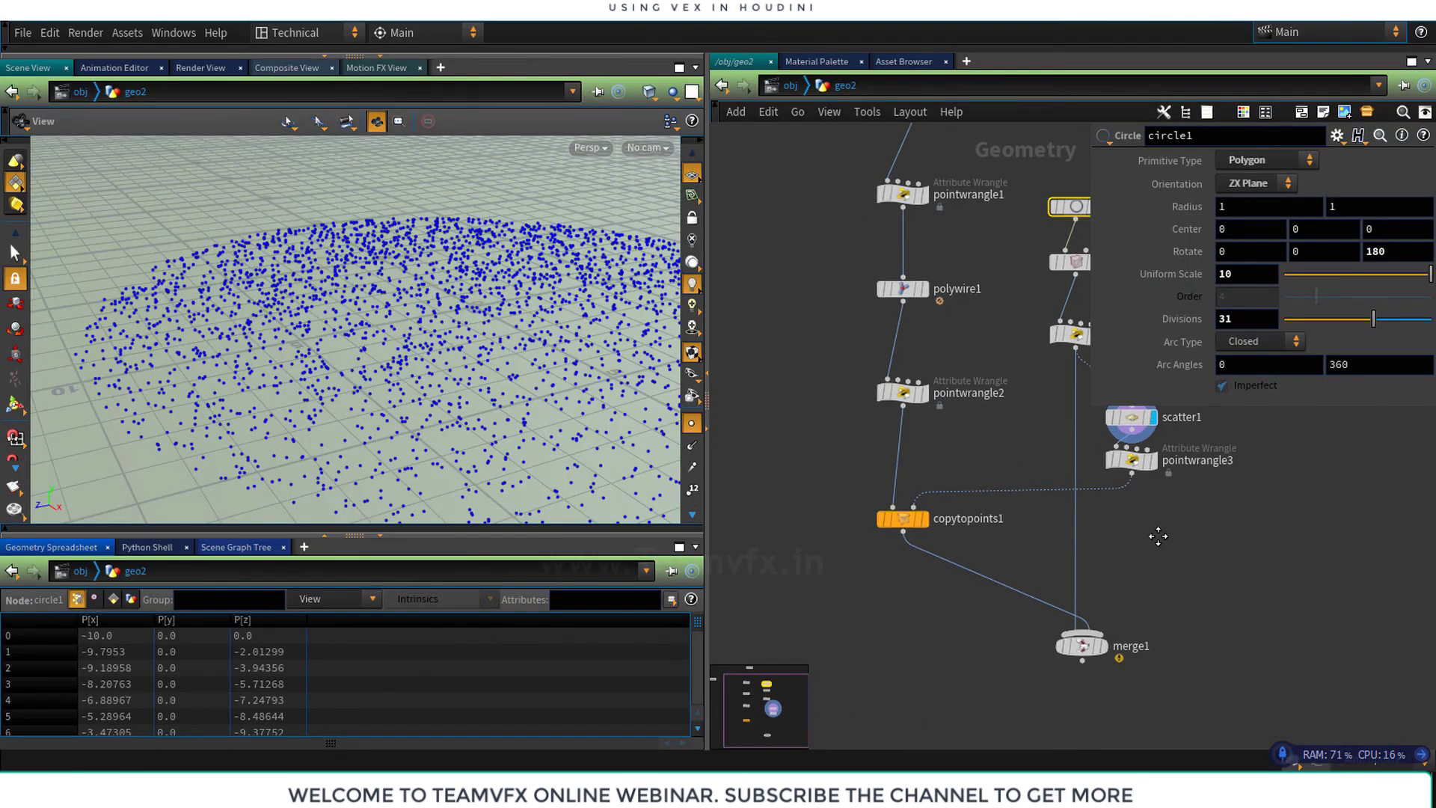
pyautogui.click(926, 519)
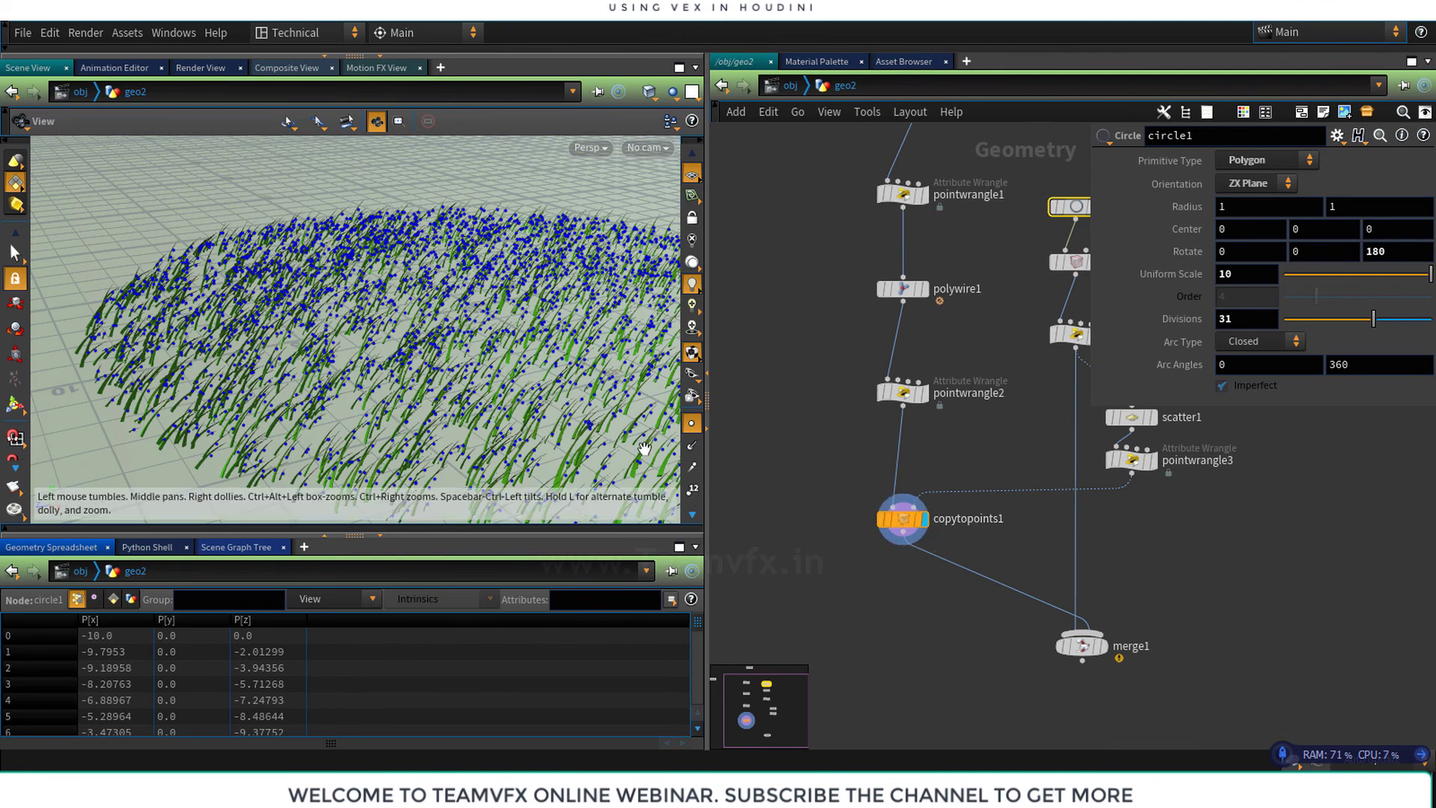
pyautogui.click(688, 427)
pyautogui.moveTo(459, 365); pyautogui.dragTo(411, 370, button='middle')
pyautogui.moveTo(456, 365); pyautogui.dragTo(308, 374, button='right')
pyautogui.moveTo(309, 374)
pyautogui.mouseDown()
pyautogui.moveTo(344, 412)
pyautogui.moveTo(420, 388)
pyautogui.moveTo(415, 364)
pyautogui.moveTo(327, 364)
pyautogui.mouseUp()
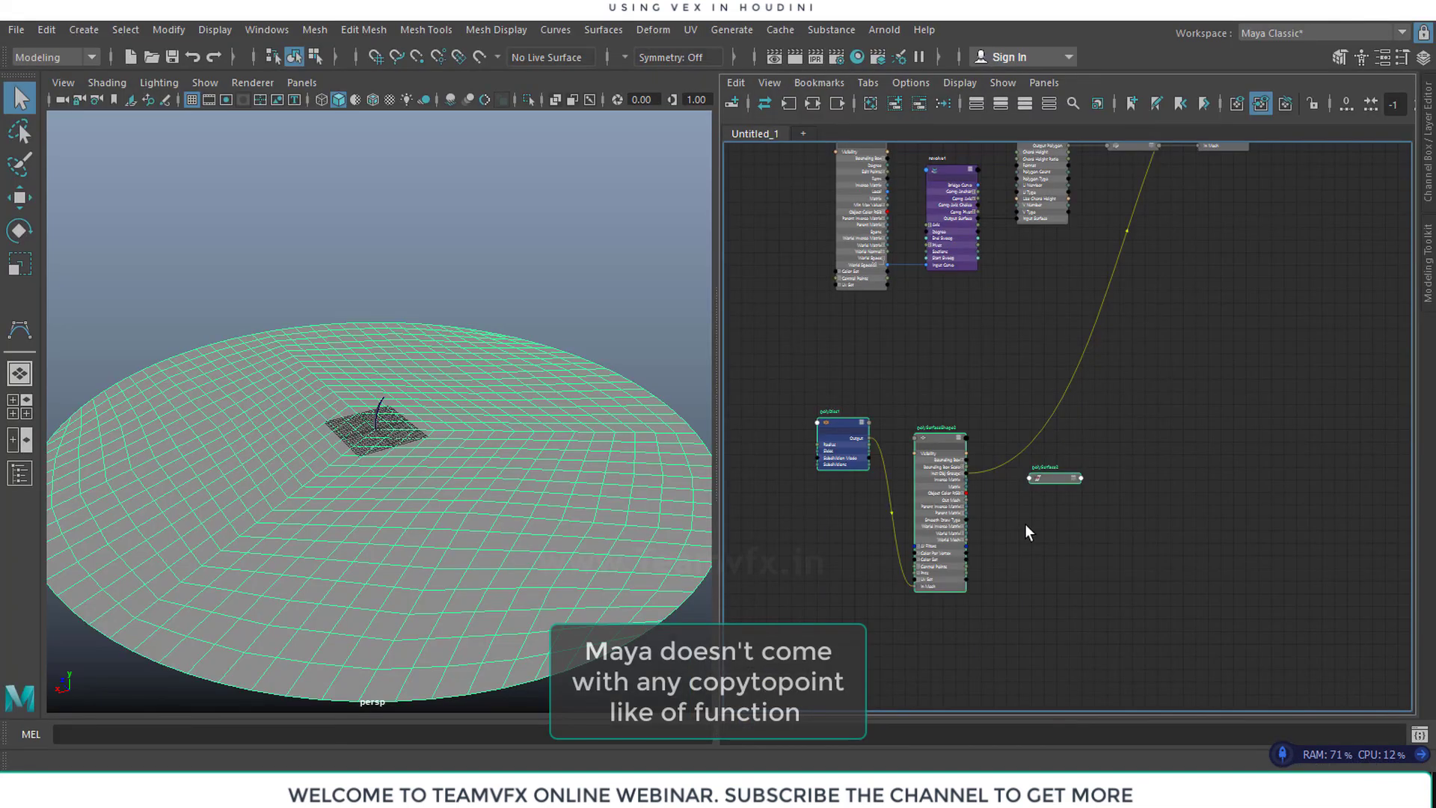
# Return to Maya, show the ground disc's vertices, and review the blade and disc node networks
pyautogui.keyDown('alt'); pyautogui.moveTo(1025, 523); pyautogui.dragTo(1029, 541, button='middle'); pyautogui.keyUp('alt')
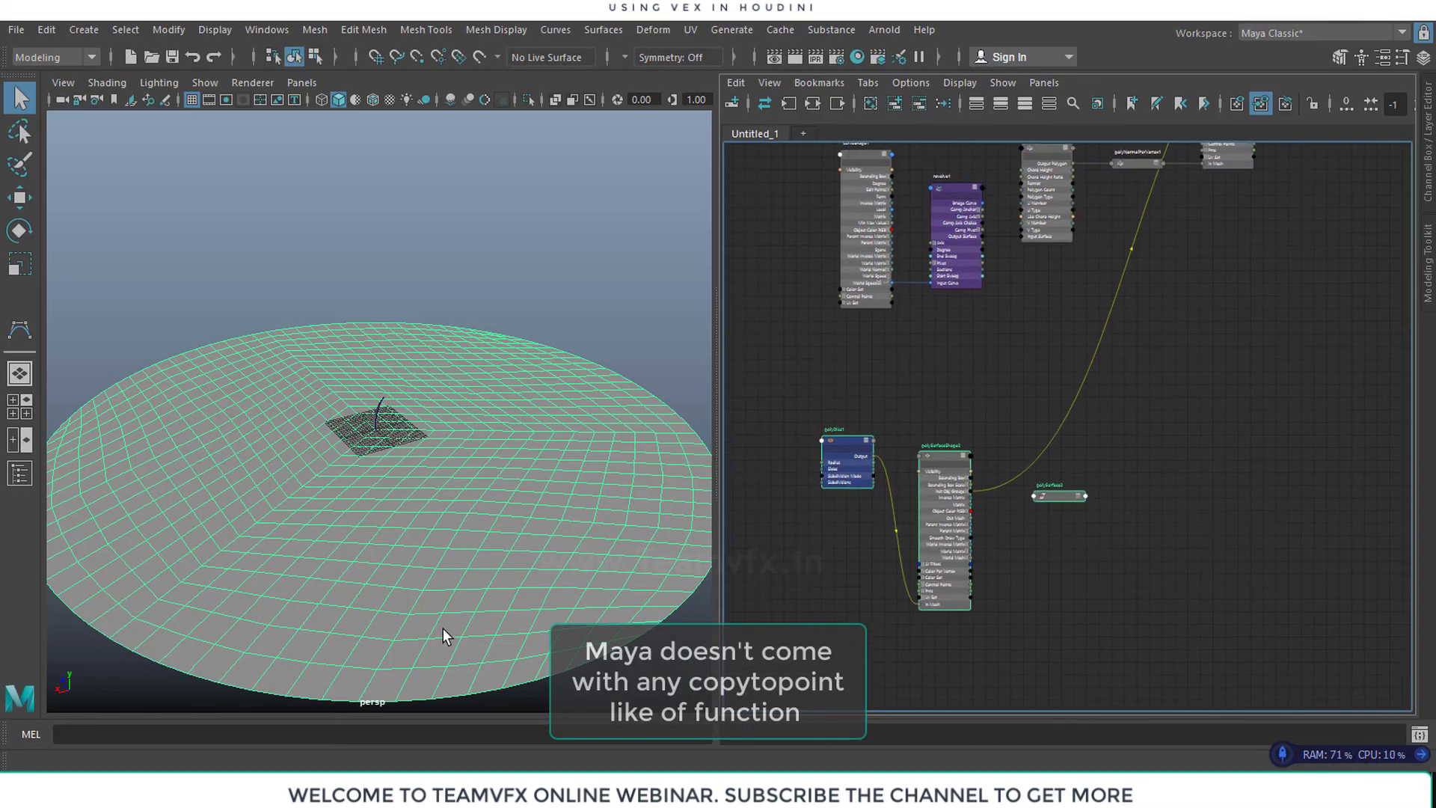
pyautogui.moveTo(487, 591); pyautogui.dragTo(411, 289, button='right')
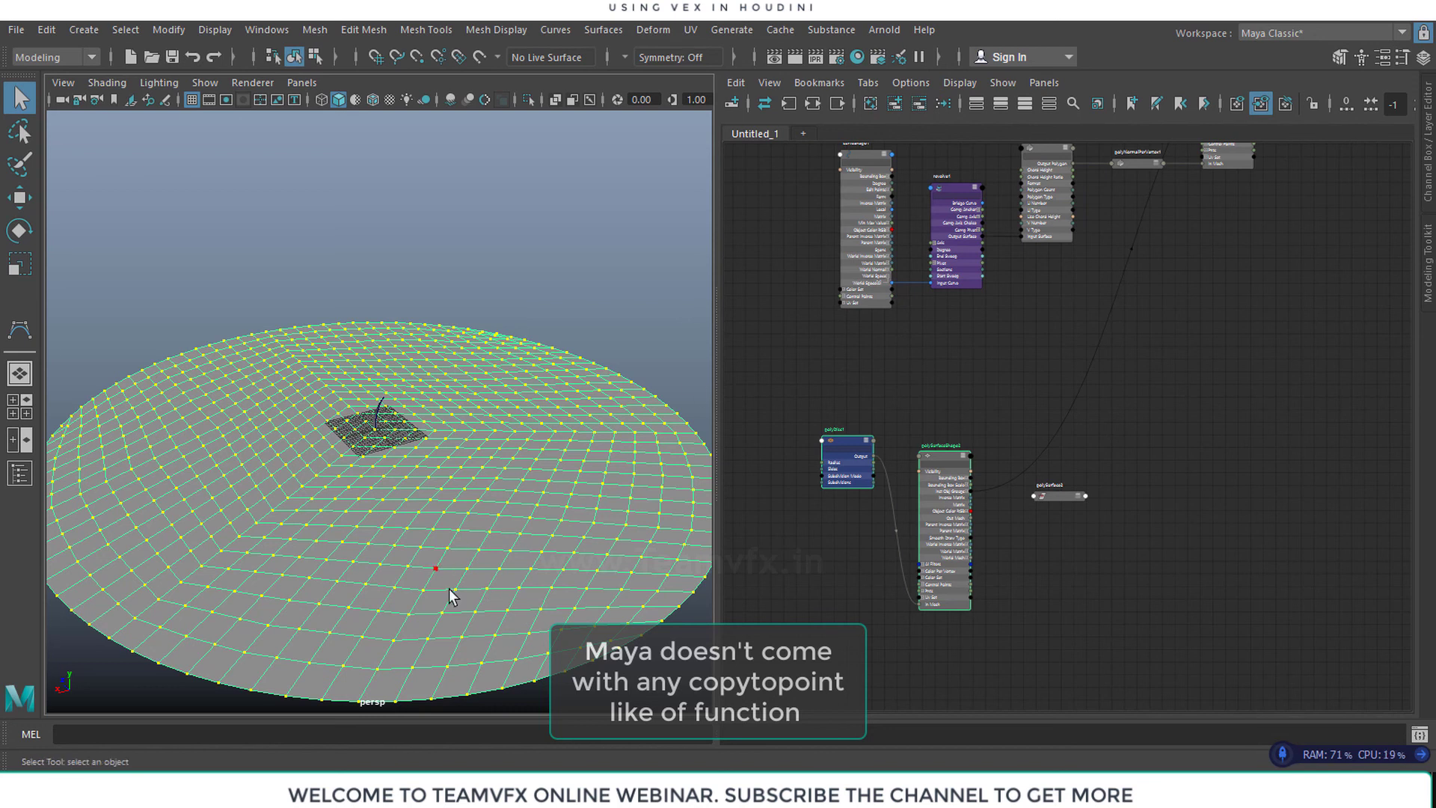
pyautogui.moveTo(1204, 397); pyautogui.dragTo(1177, 460, button='middle')
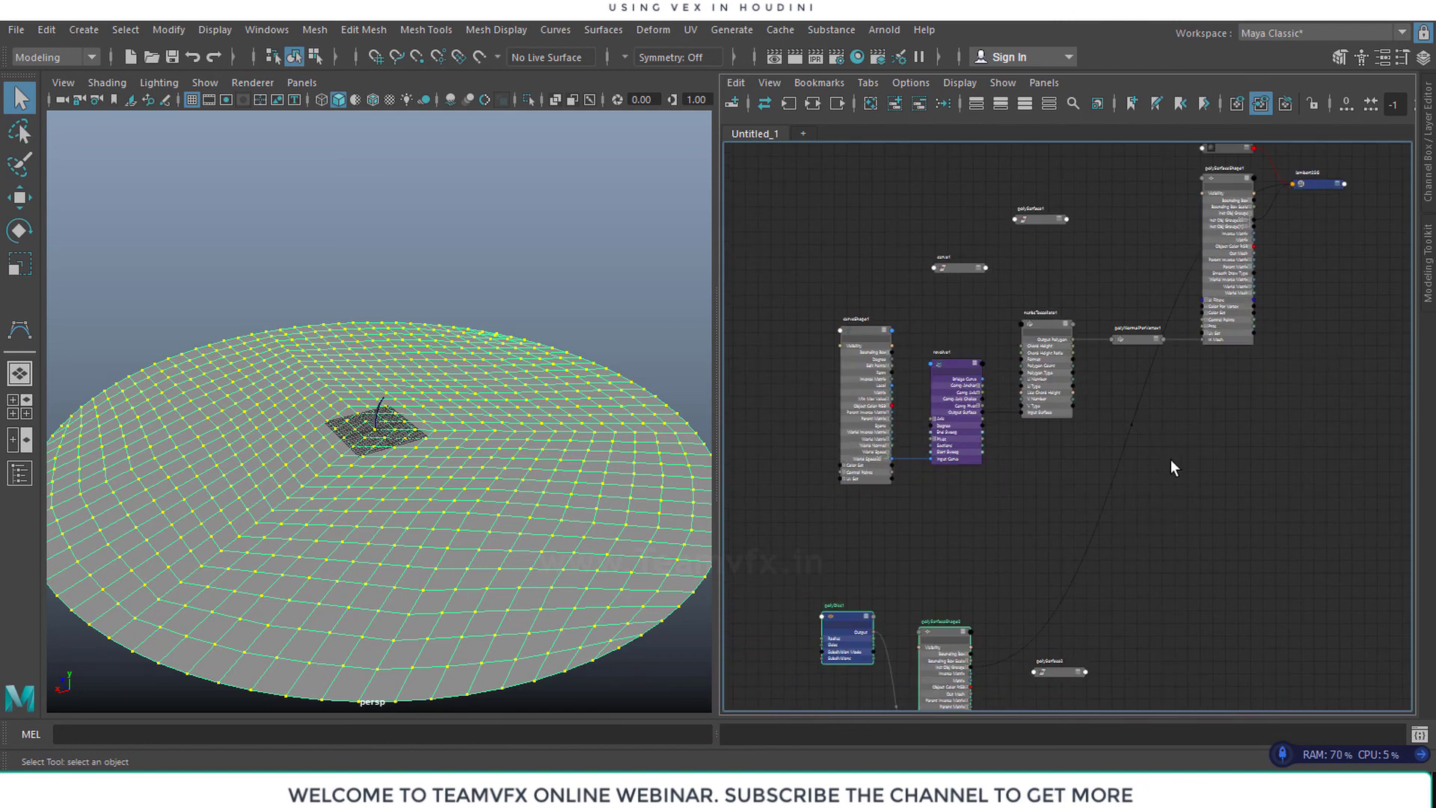
pyautogui.moveTo(1168, 515); pyautogui.dragTo(1133, 483, button='middle')
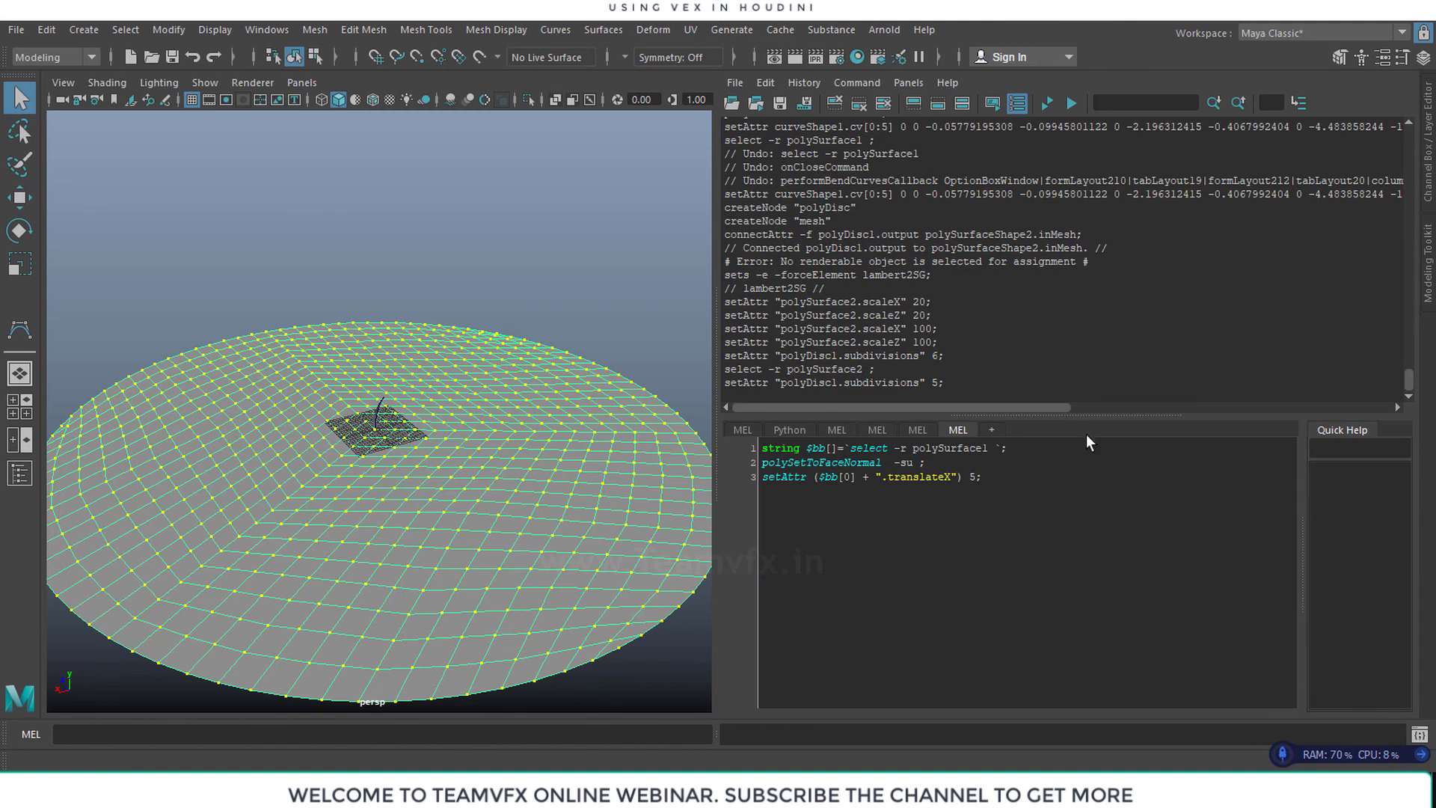
# Enlarge the Script Editor's input area and add a new empty MEL script tab
pyautogui.moveTo(1088, 415); pyautogui.dragTo(1088, 270)
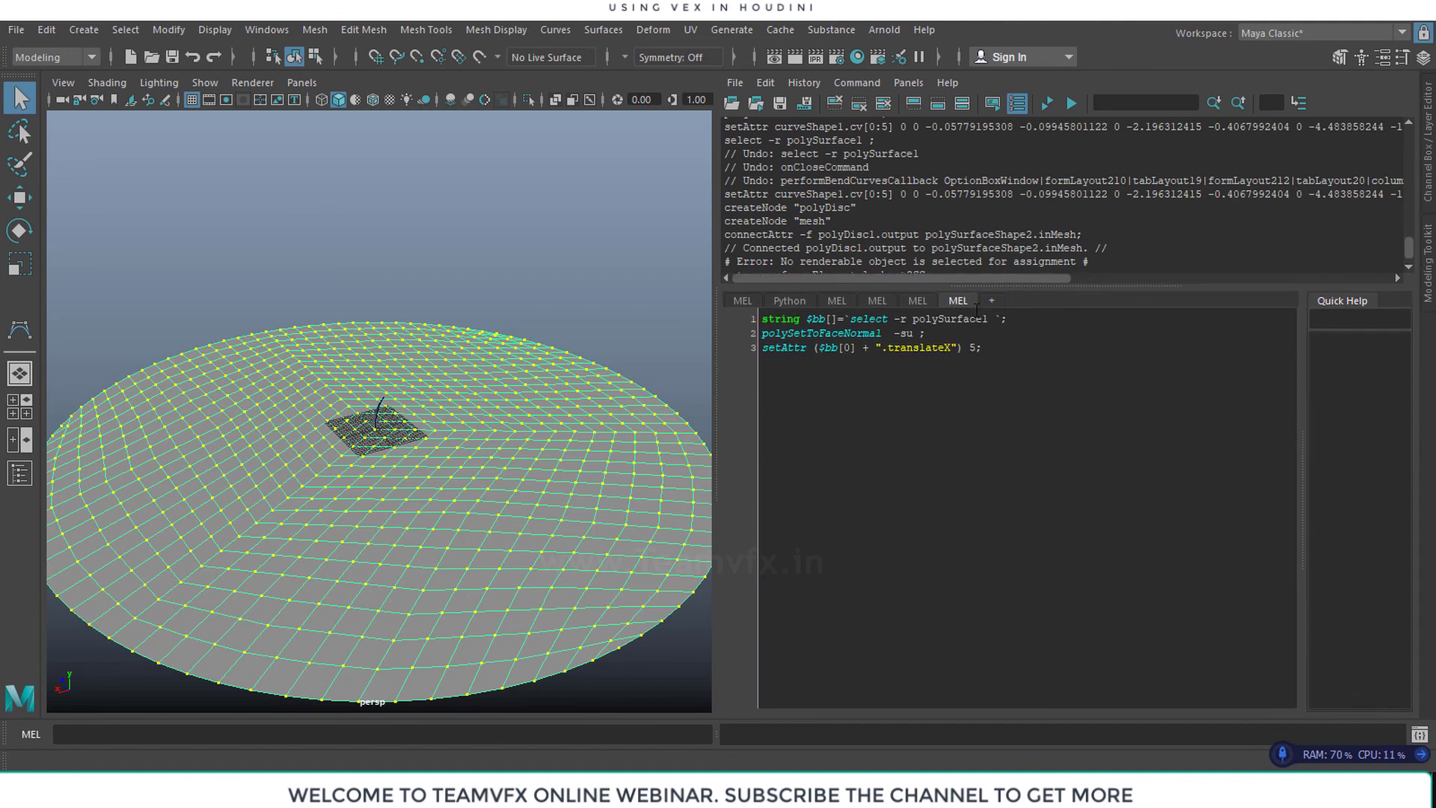
pyautogui.click(991, 298)
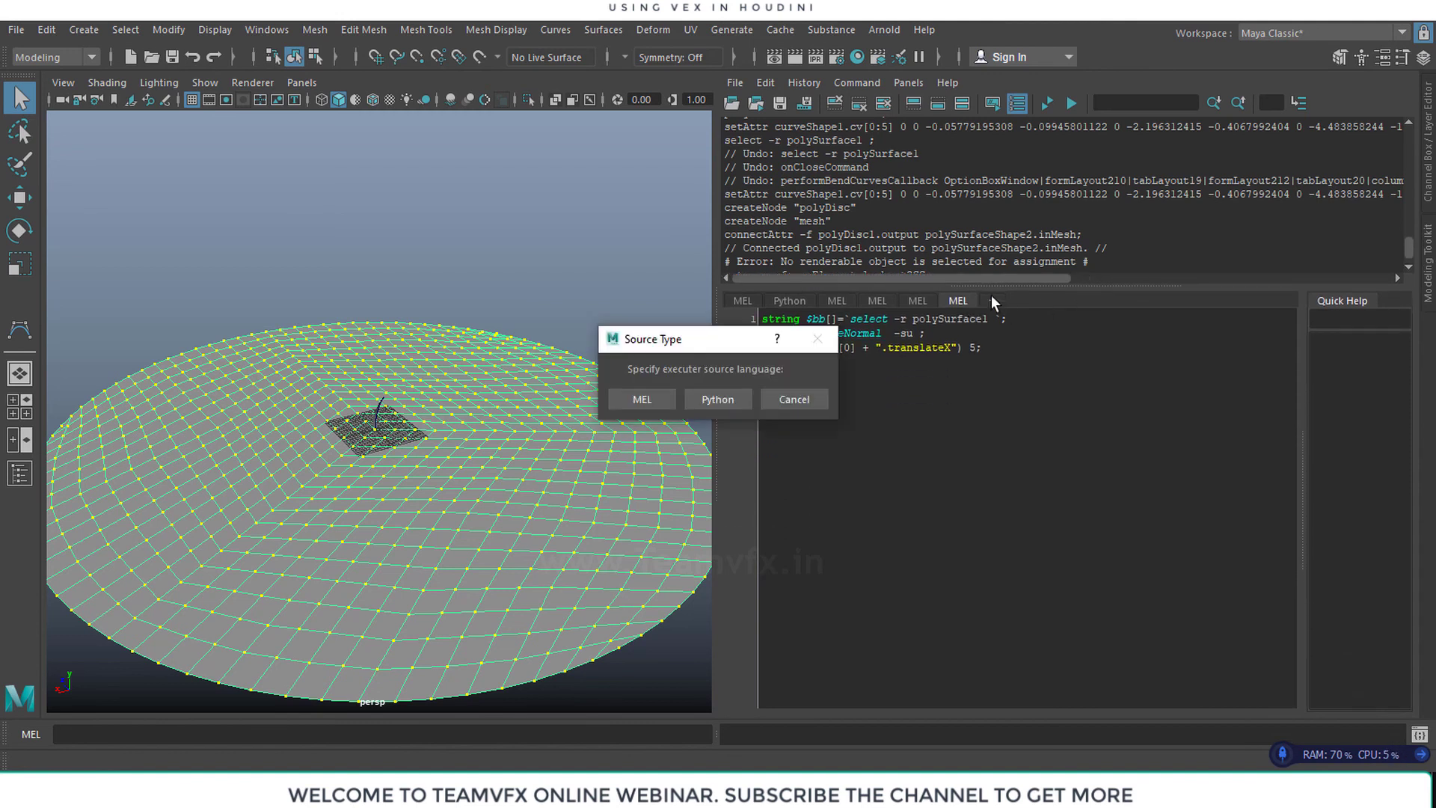
pyautogui.click(646, 399)
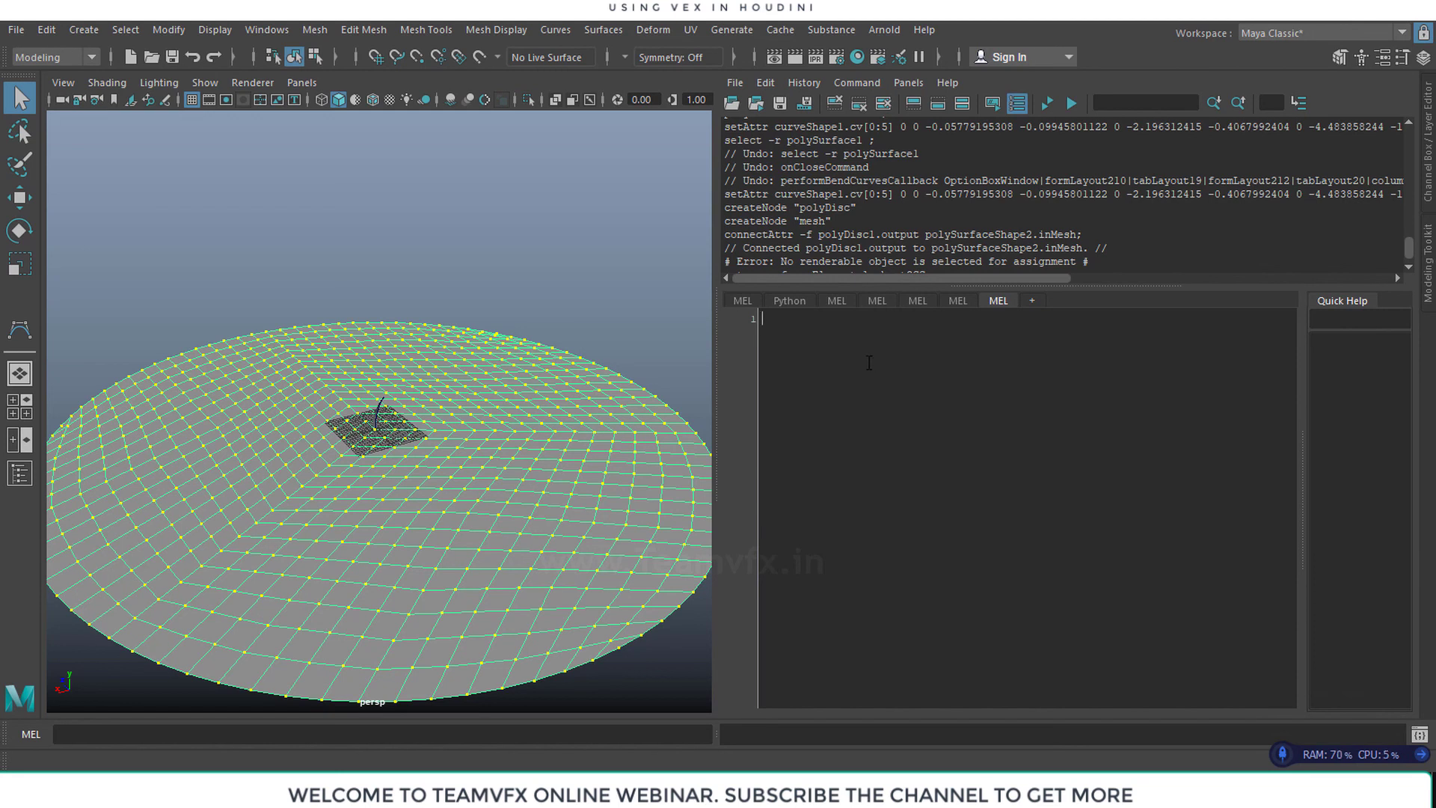
# Leave the disc's vertex mode with nothing selected, and clear the Script Editor's command history
pyautogui.moveTo(495, 434); pyautogui.dragTo(559, 259, button='right')
pyautogui.click(571, 258)
pyautogui.click(905, 374)
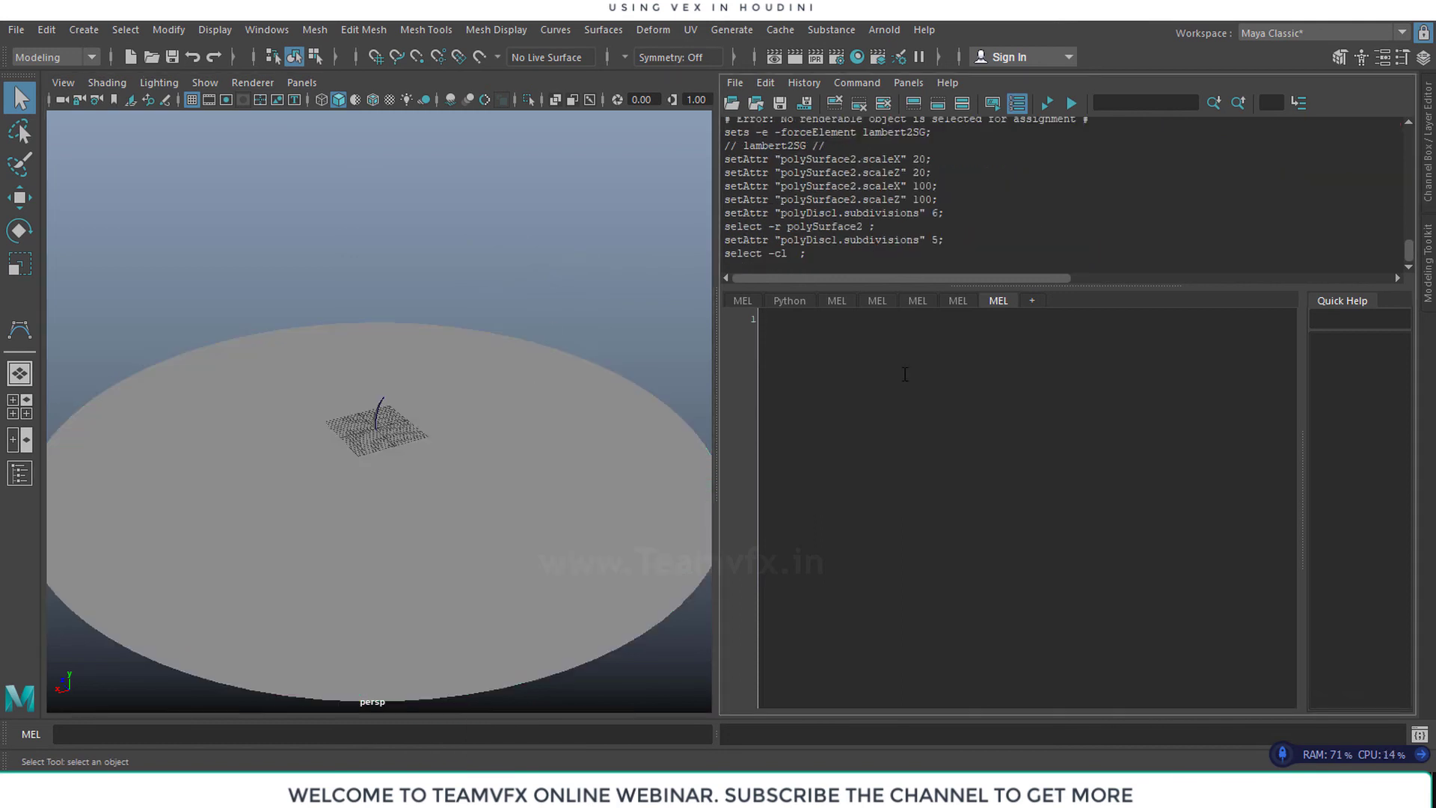
pyautogui.moveTo(1006, 197); pyautogui.dragTo(1011, 318, button='right')
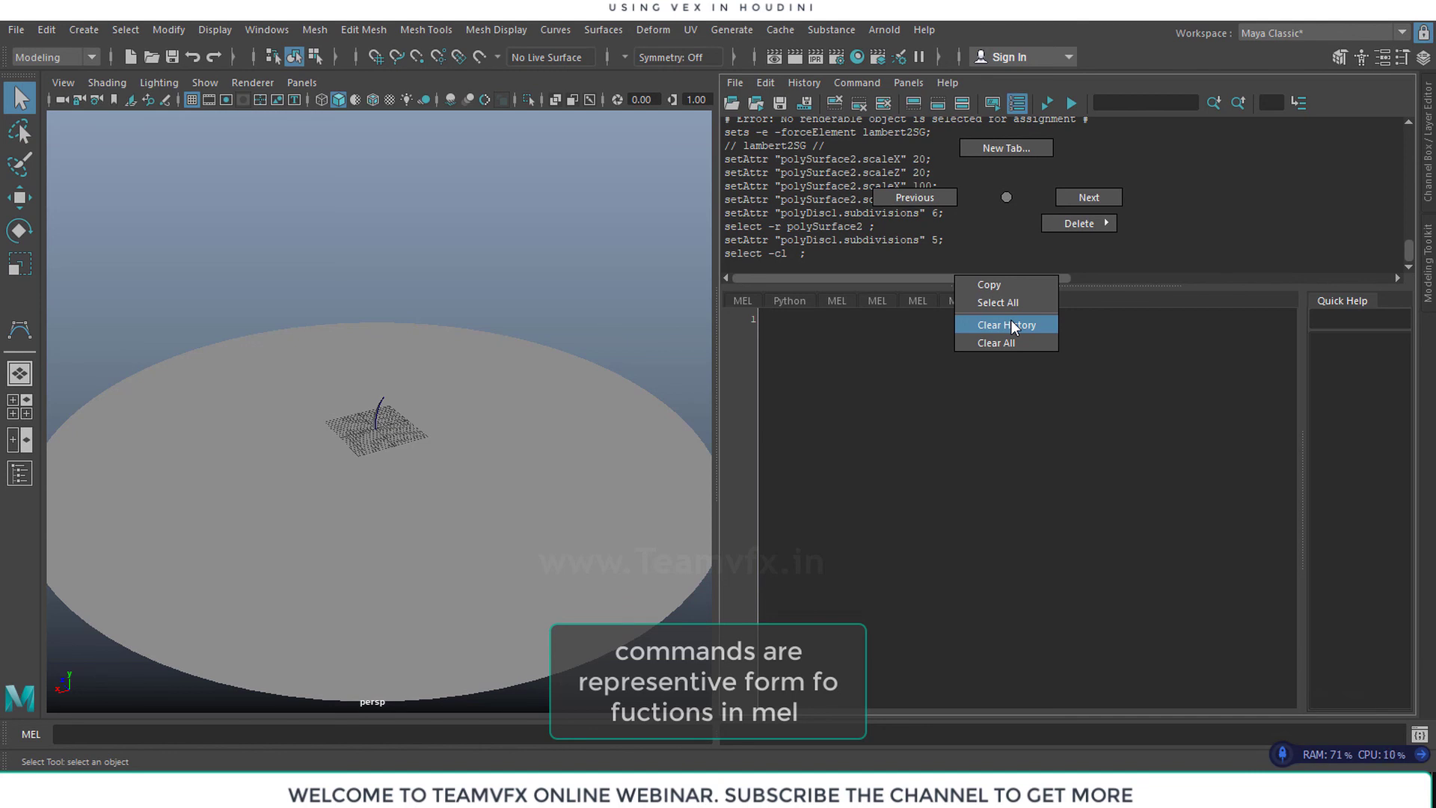
pyautogui.click(1011, 323)
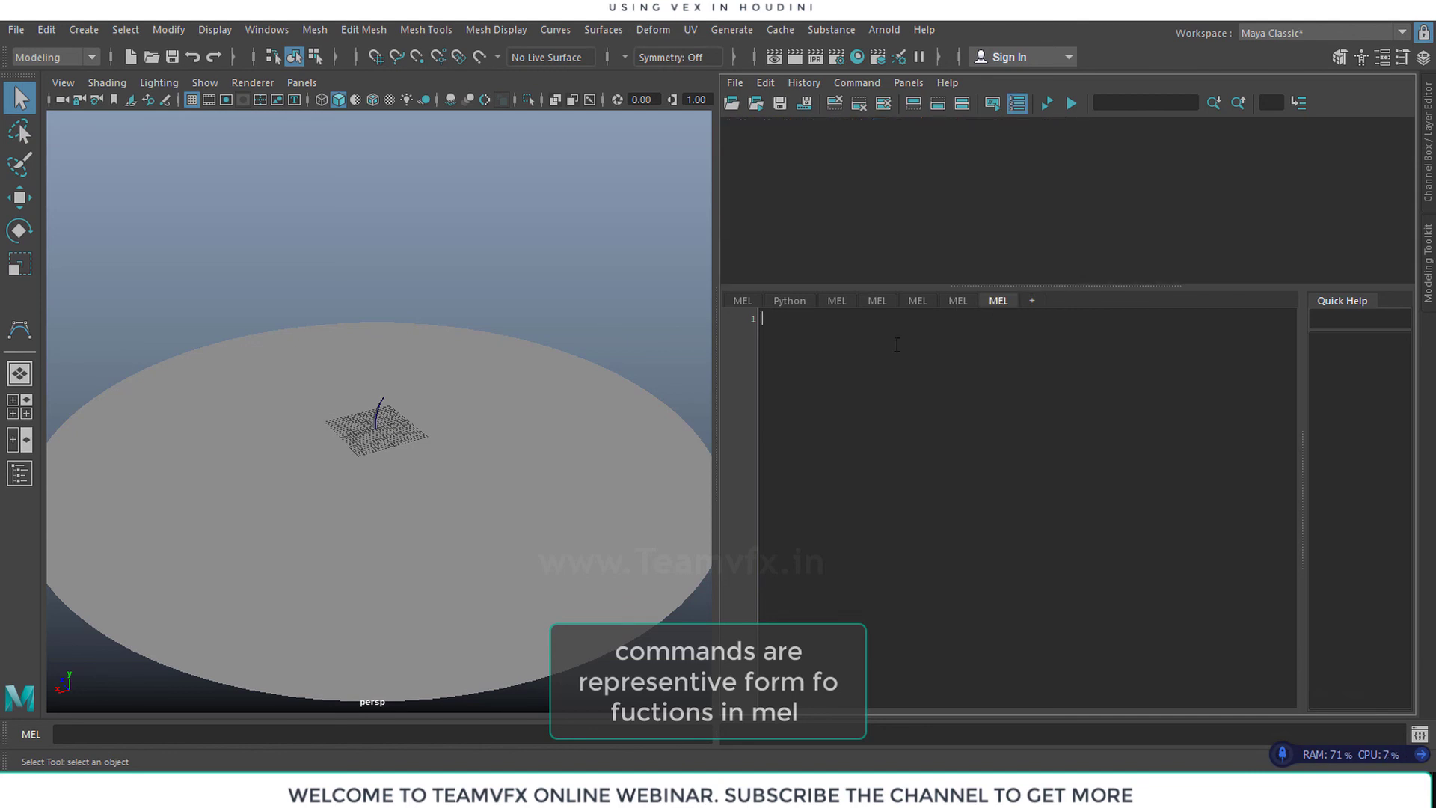